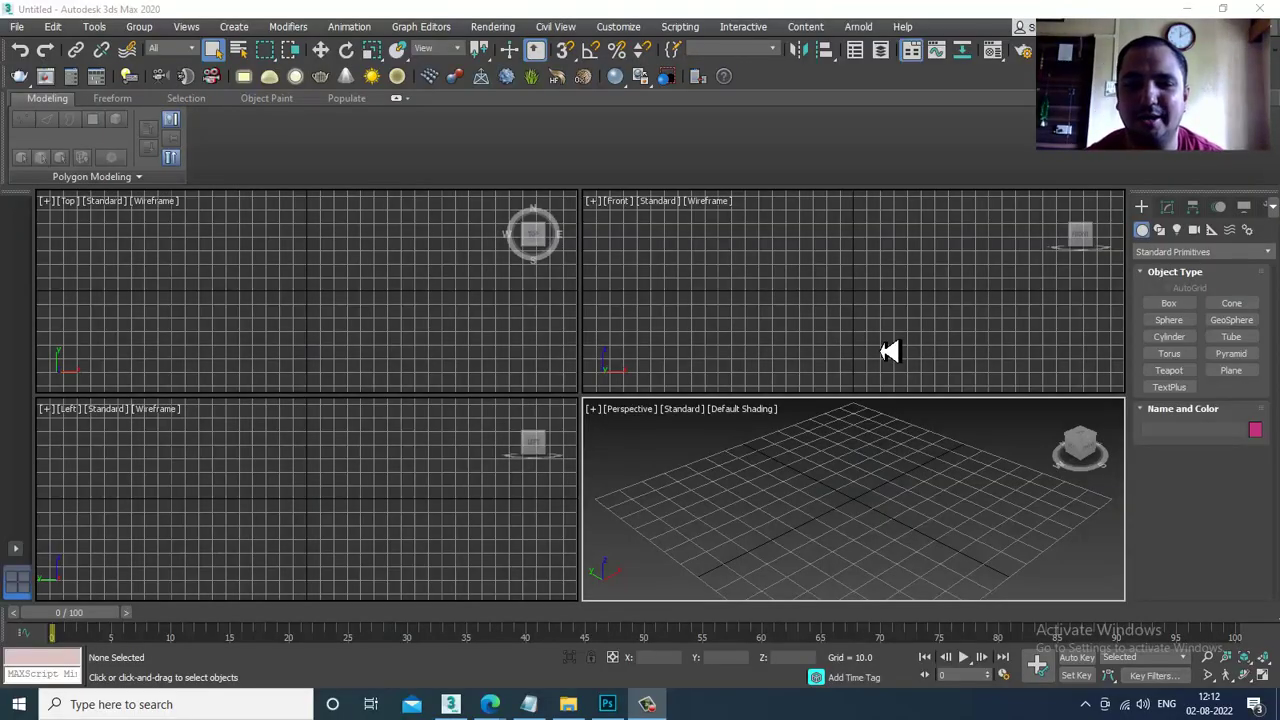
pyautogui.click(648, 705)
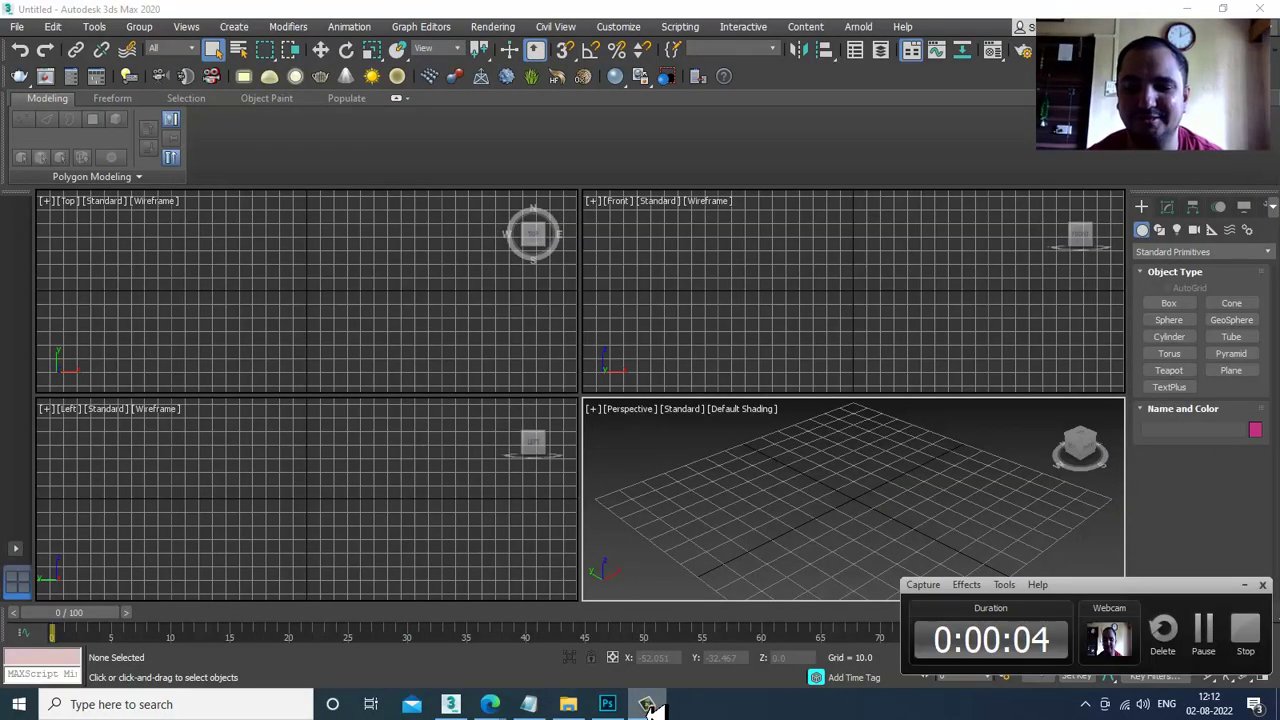
pyautogui.click(648, 705)
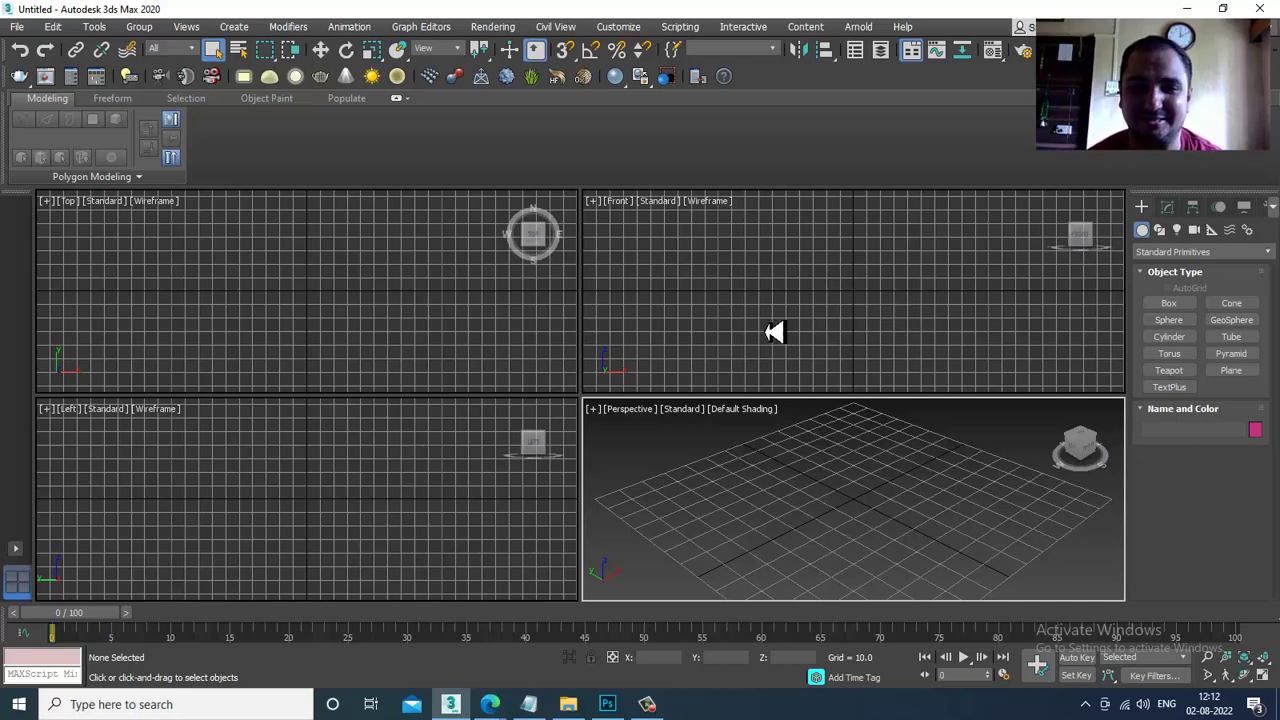
# Open the reception reference image 1943a50f28461e2f356d0e56440e9876.jpg for viewing from the August 2022 folder on drive D.
pyautogui.click(30, 32)
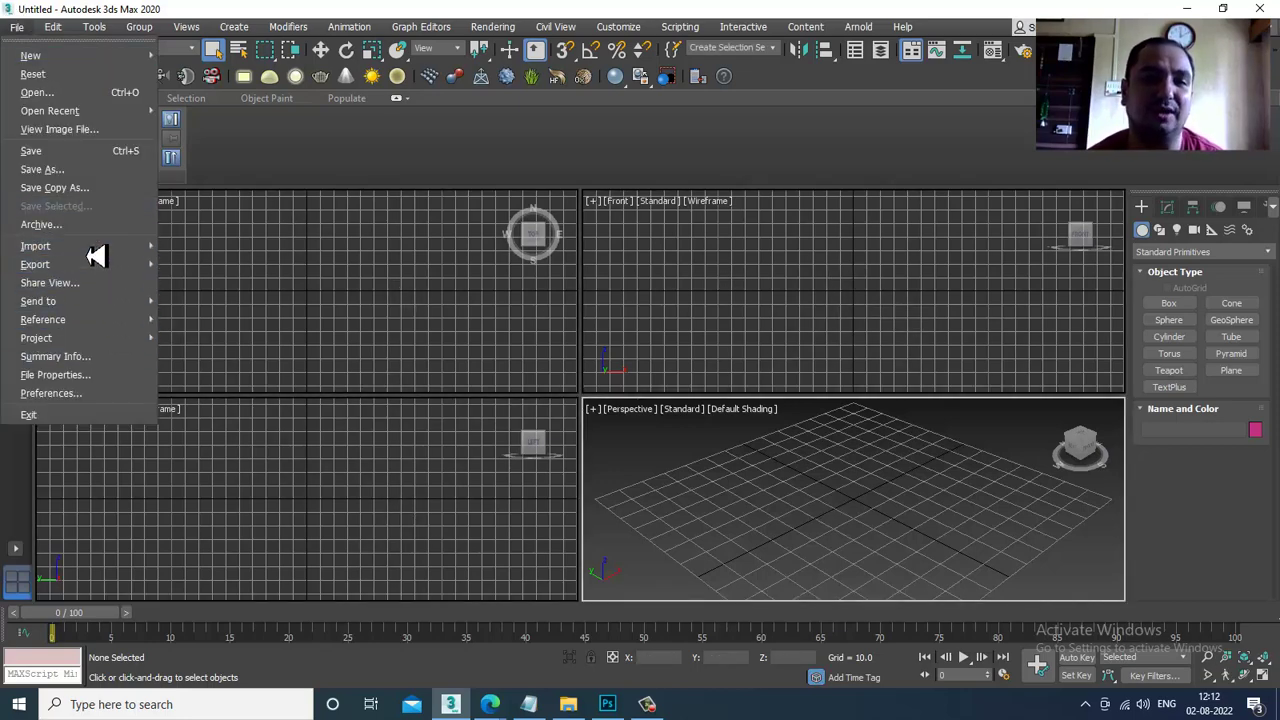
pyautogui.click(88, 148)
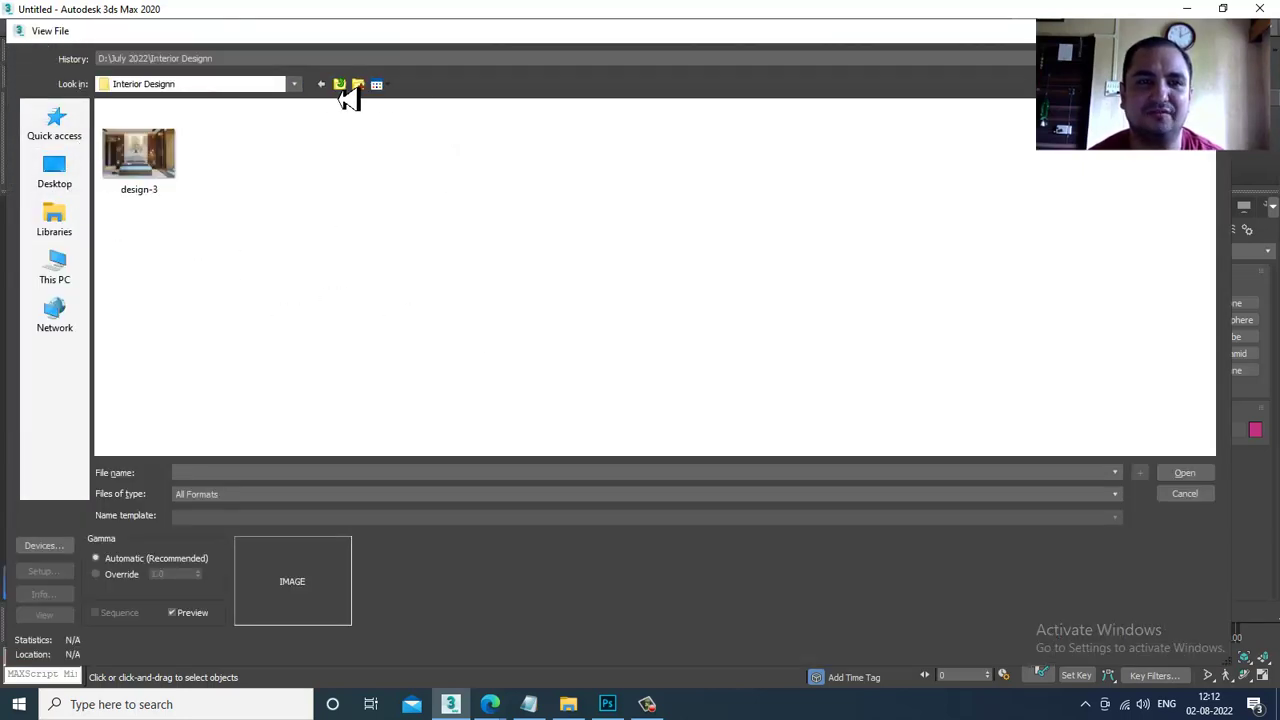
pyautogui.click(340, 86)
pyautogui.click(54, 268)
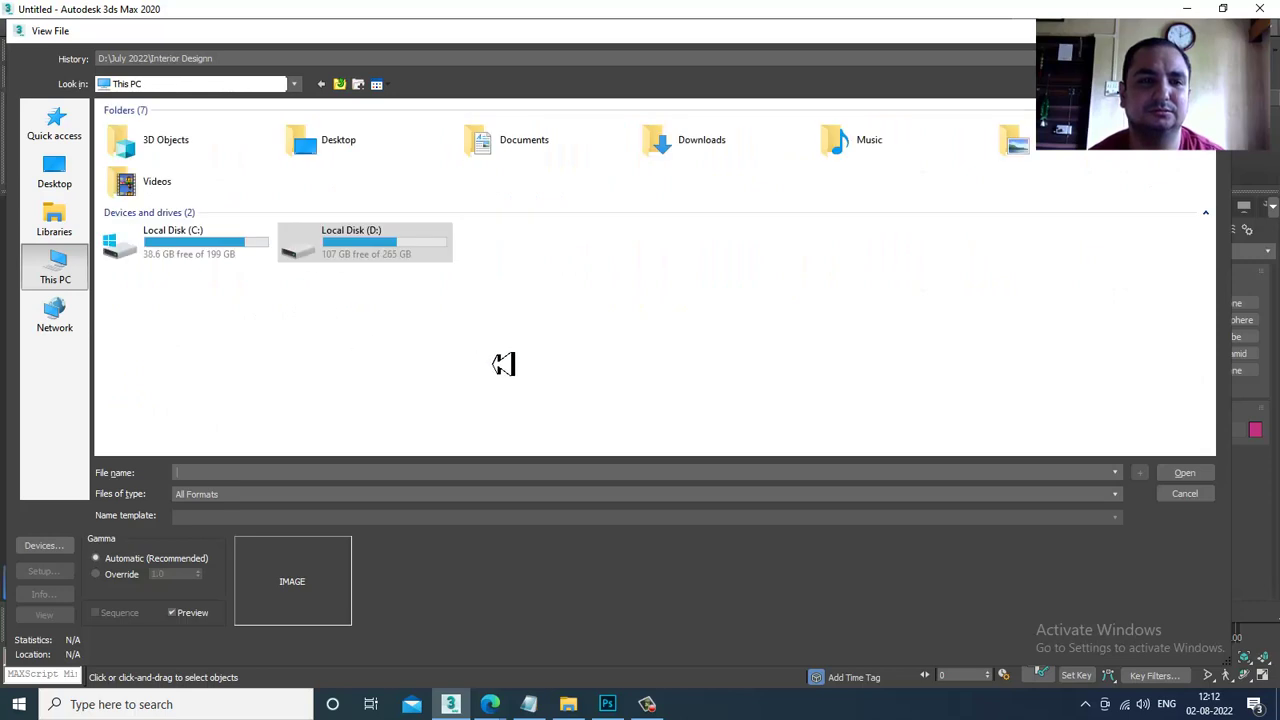
pyautogui.doubleClick(391, 262)
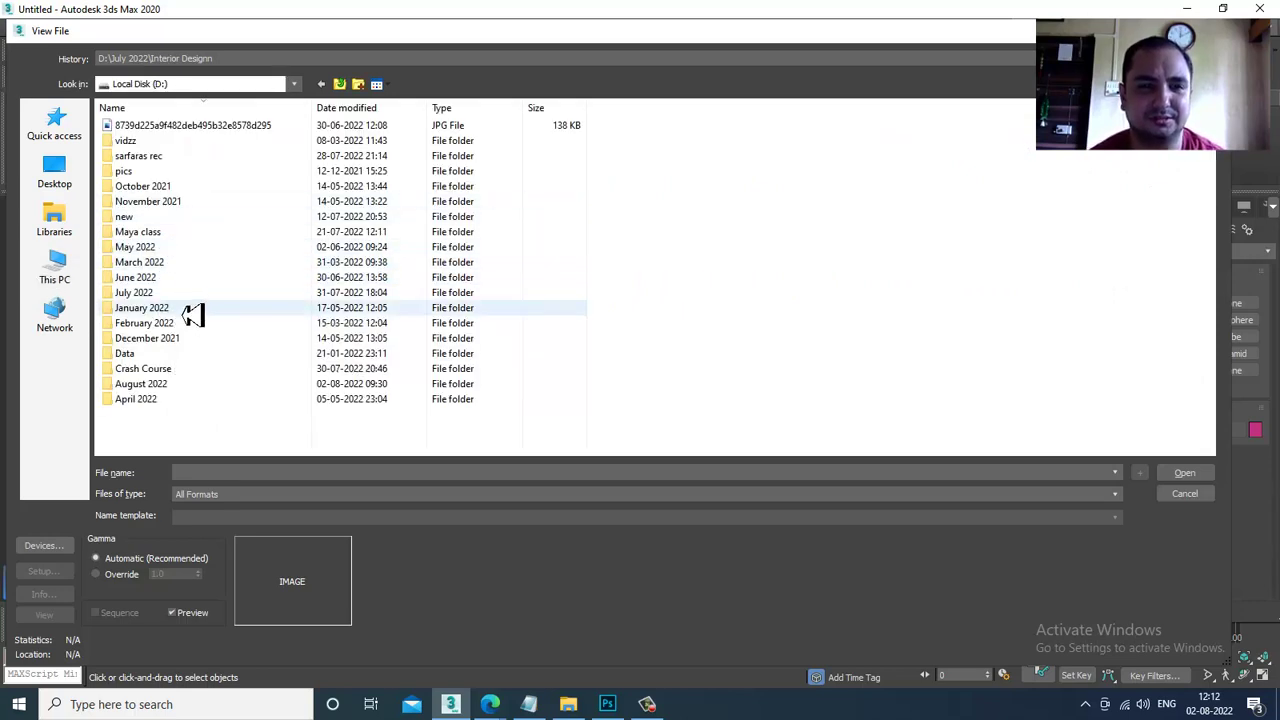
pyautogui.click(185, 390)
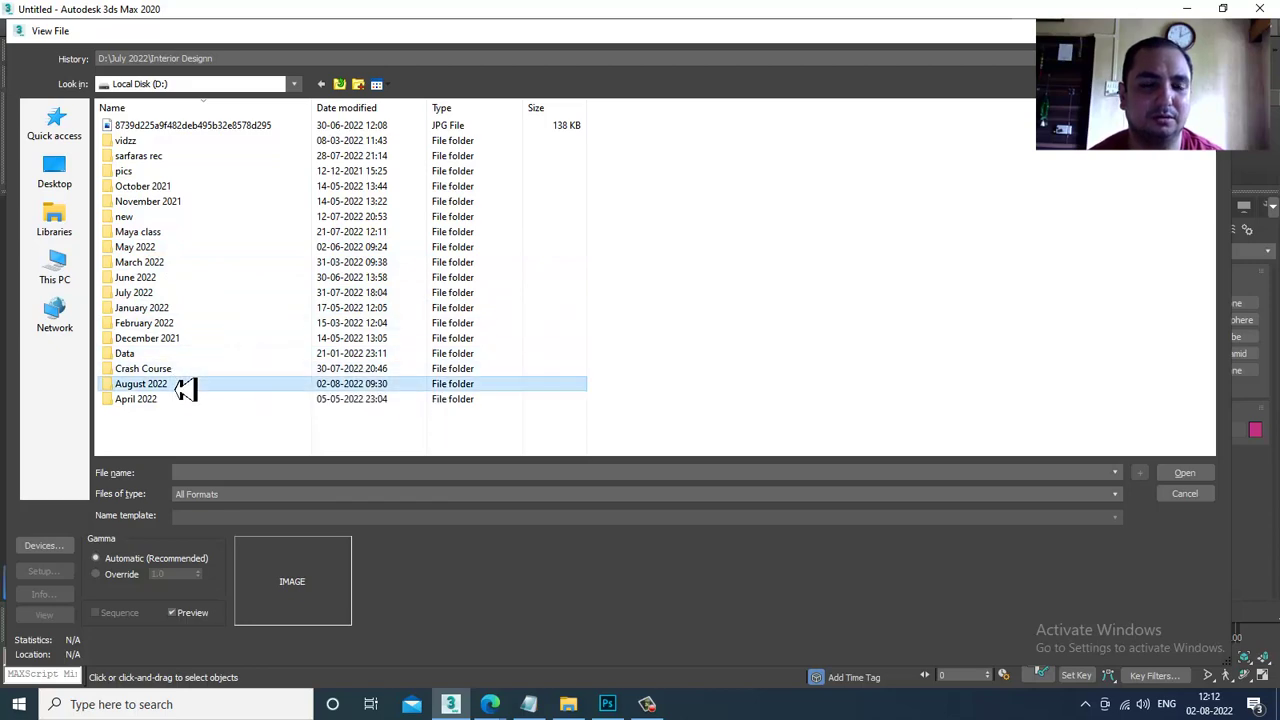
pyautogui.doubleClick(185, 390)
pyautogui.doubleClick(163, 141)
pyautogui.doubleClick(172, 165)
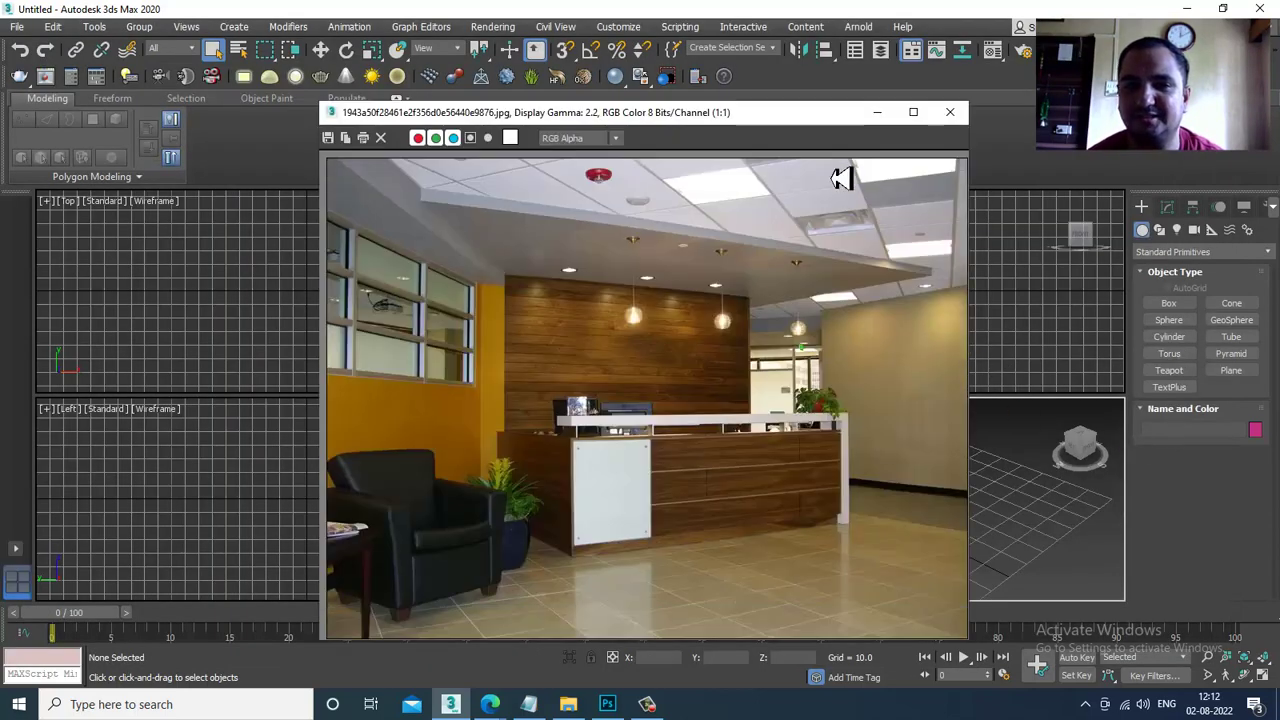
# Move and narrow the reference image window so the reception picture sits beside the modelling viewport.
pyautogui.moveTo(730, 133); pyautogui.dragTo(377, 66)
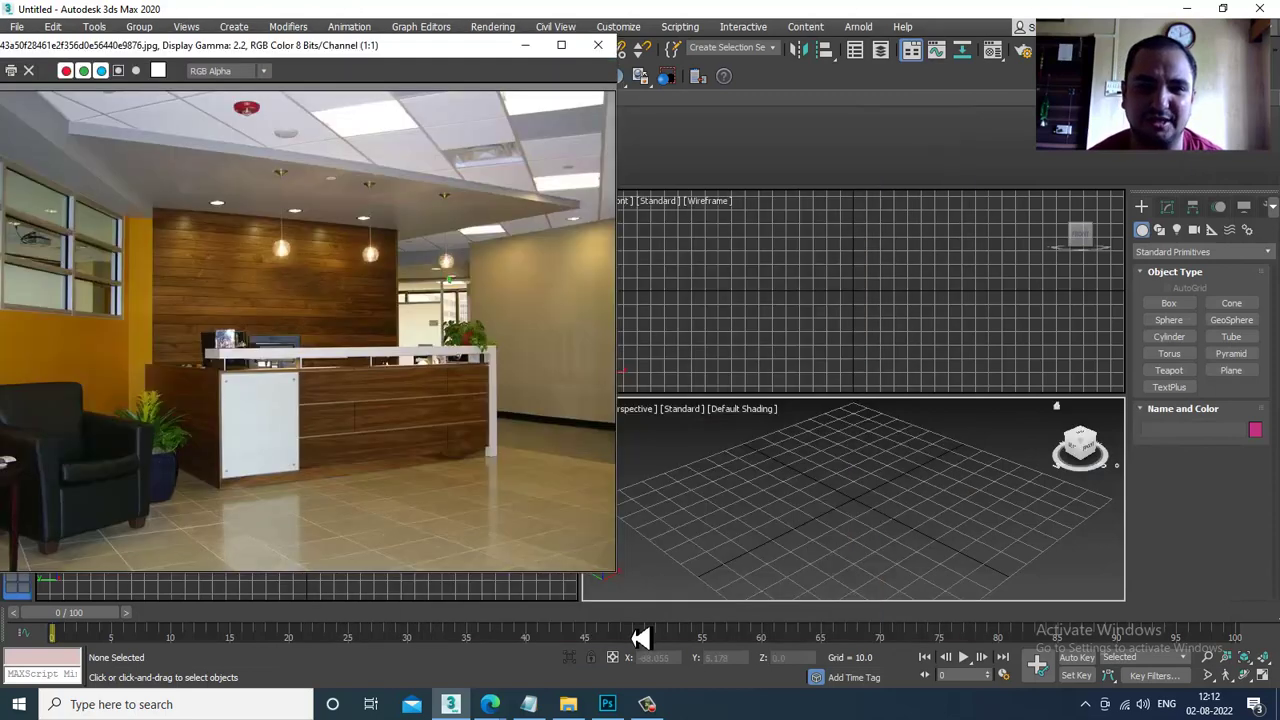
pyautogui.moveTo(622, 586); pyautogui.dragTo(529, 592)
pyautogui.scroll(-1, 424, 480)
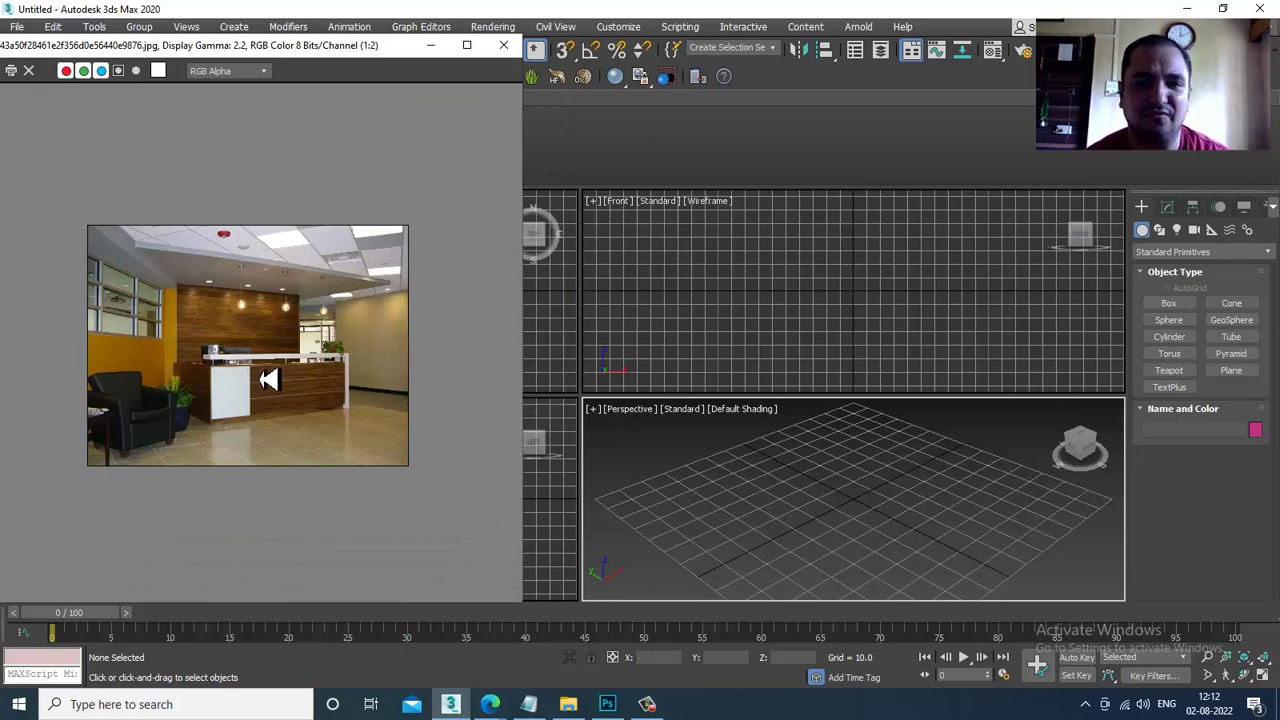
pyautogui.scroll(1, 260, 383)
# Create a rectangular floor plane about 607 by 548 units over the grid in a maximized Perspective viewport.
pyautogui.moveTo(860, 559); pyautogui.dragTo(851, 553, button='middle')
pyautogui.hotkey('alt', 'w')
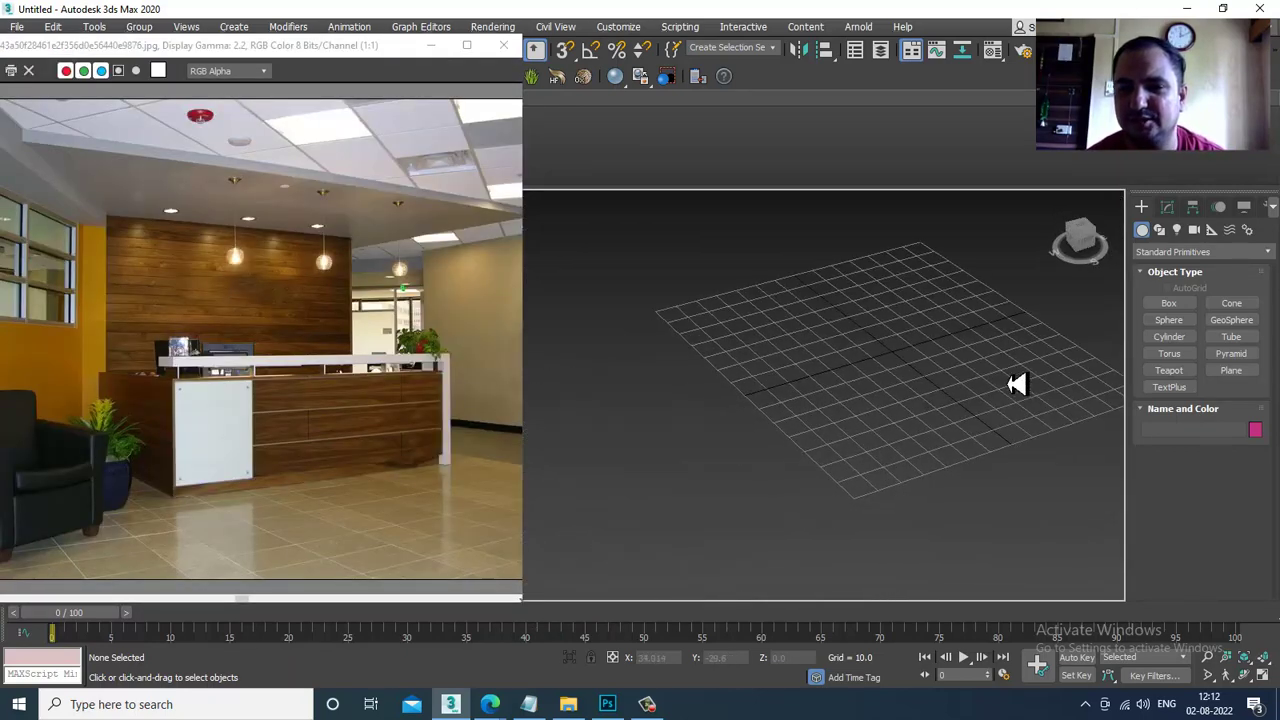
pyautogui.click(1231, 370)
pyautogui.scroll(-6, 728, 405)
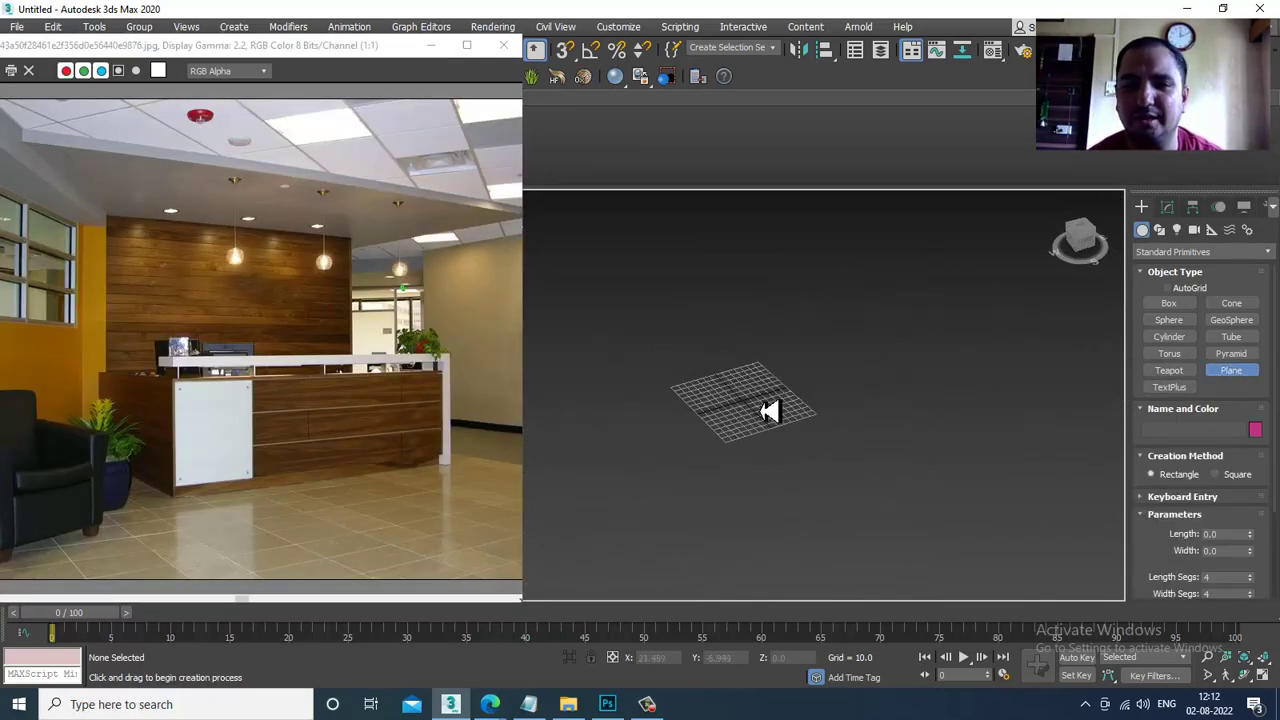
pyautogui.moveTo(786, 270); pyautogui.dragTo(688, 634)
pyautogui.rightClick(740, 545)
pyautogui.keyDown('alt'); pyautogui.moveTo(746, 532); pyautogui.dragTo(816, 481, button='middle'); pyautogui.keyUp('alt')
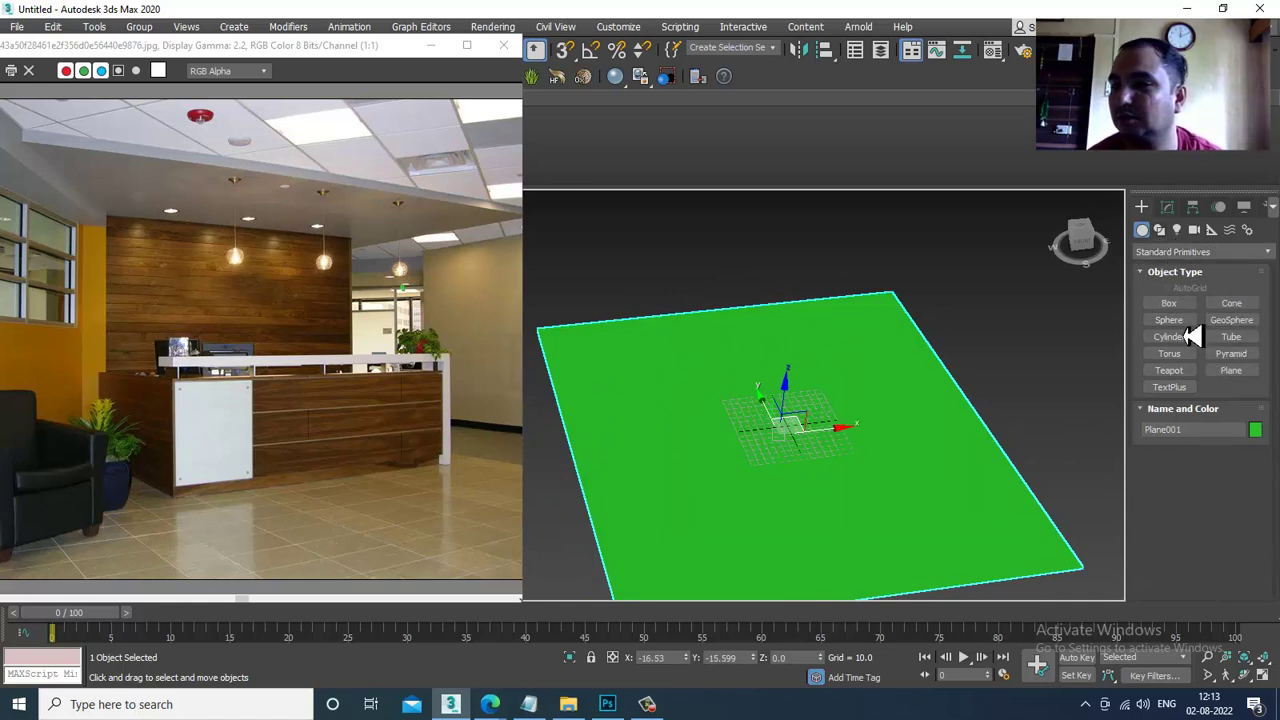
# Activate the AEC Extended Wall tool and frame the floor plane in a maximized Top viewport.
pyautogui.click(1175, 252)
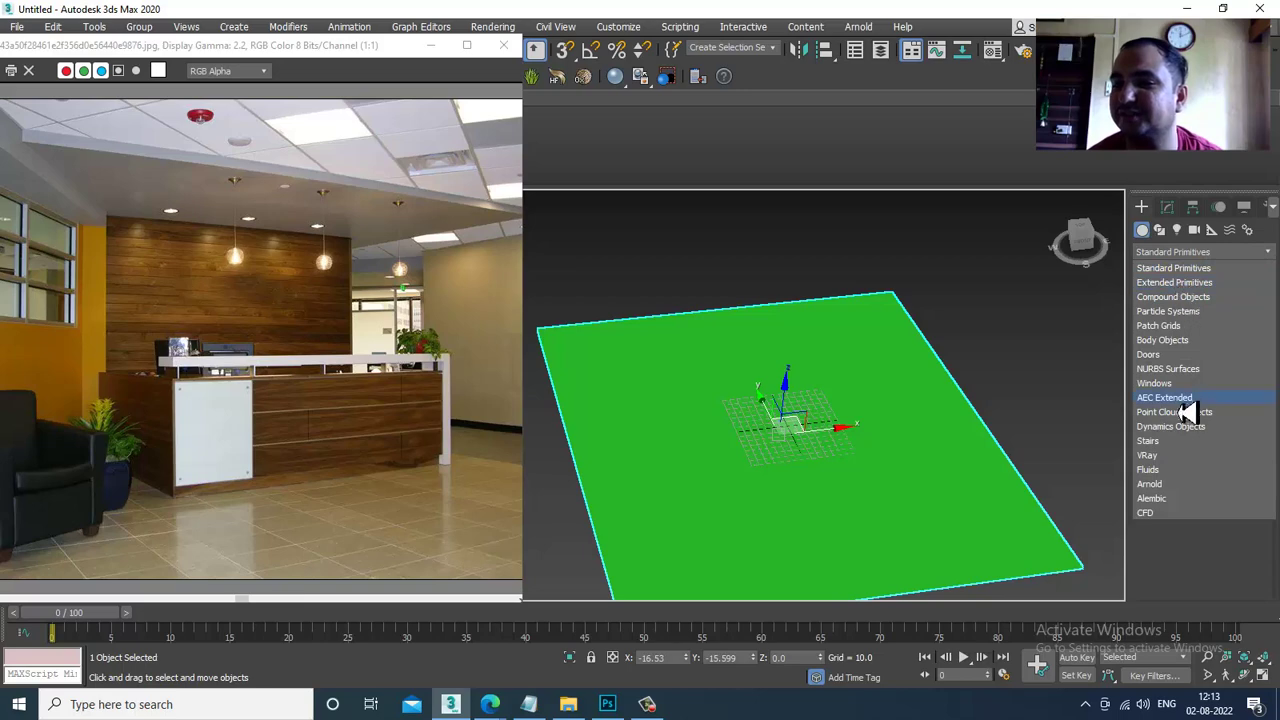
pyautogui.click(1170, 398)
pyautogui.click(1181, 323)
pyautogui.hotkey('alt', 'w')
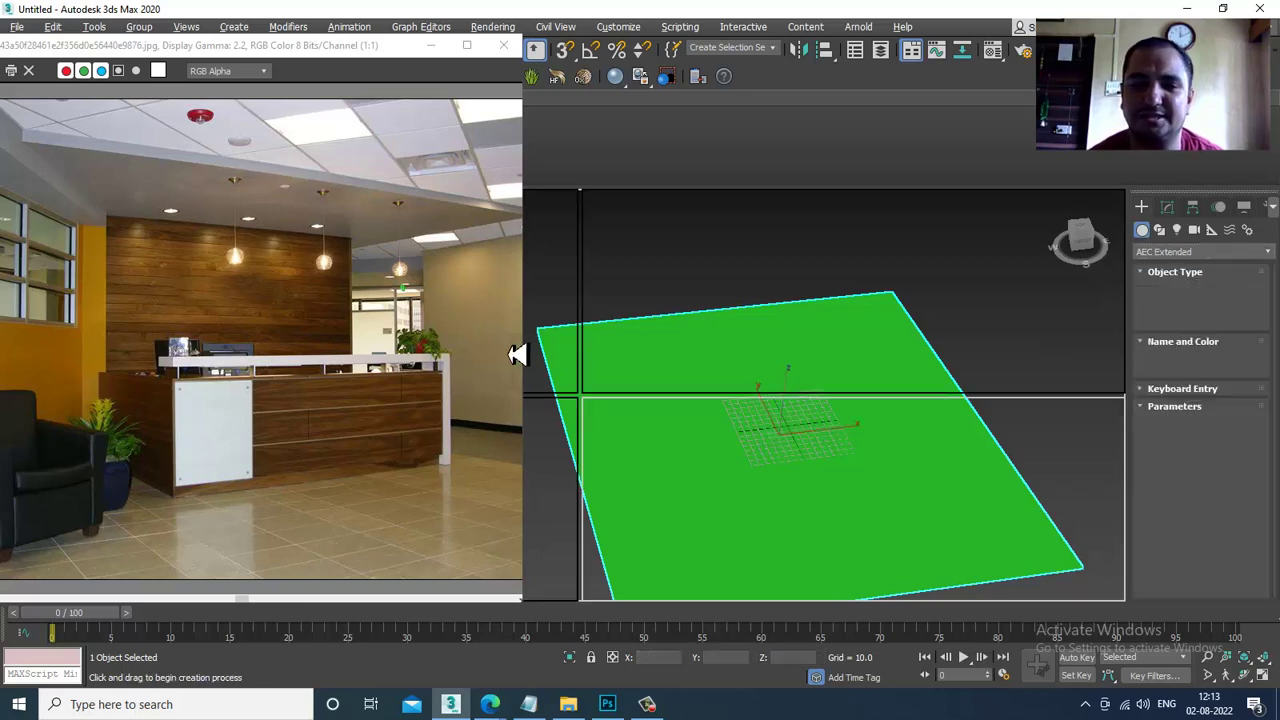
pyautogui.rightClick(566, 317)
pyautogui.hotkey('alt', 'w')
pyautogui.scroll(-5, 624, 332)
pyautogui.scroll(-3, 622, 345)
pyautogui.moveTo(620, 350); pyautogui.dragTo(742, 390, button='middle')
pyautogui.scroll(3, 710, 344)
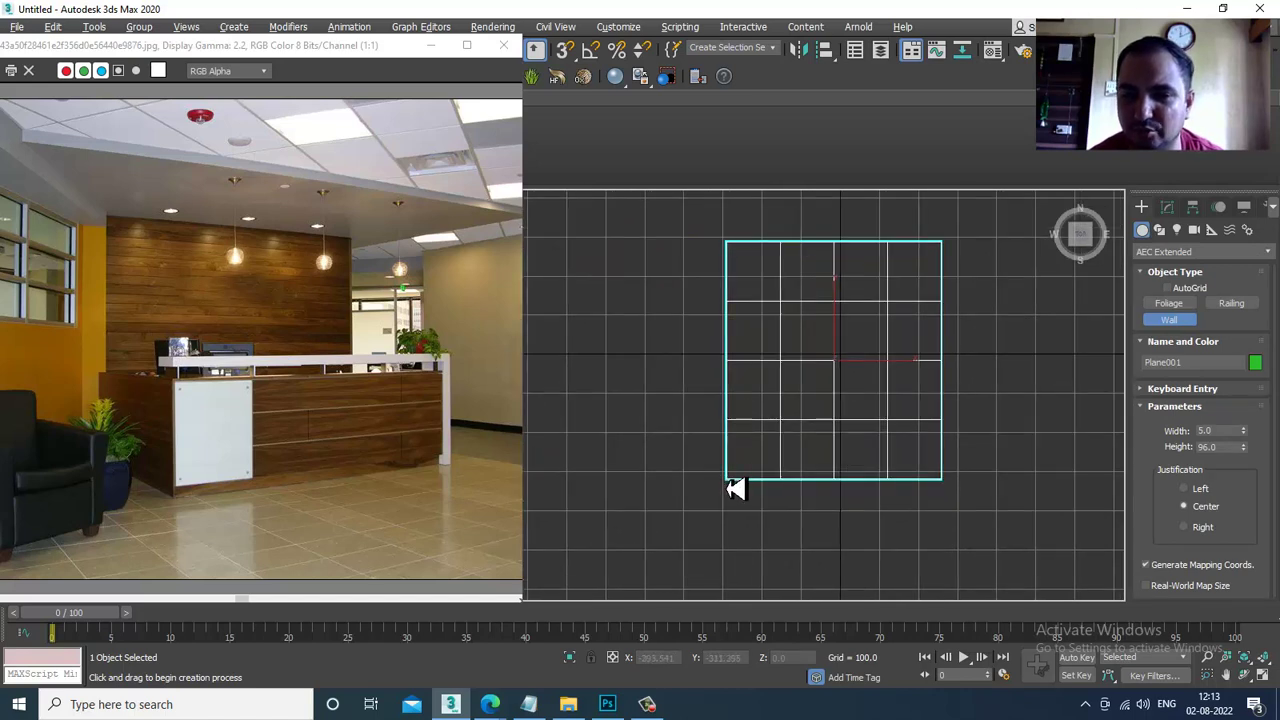
# Draw a four-segment wall around the floor with an angled corner, snapping its first segment to the grid.
pyautogui.click(727, 478)
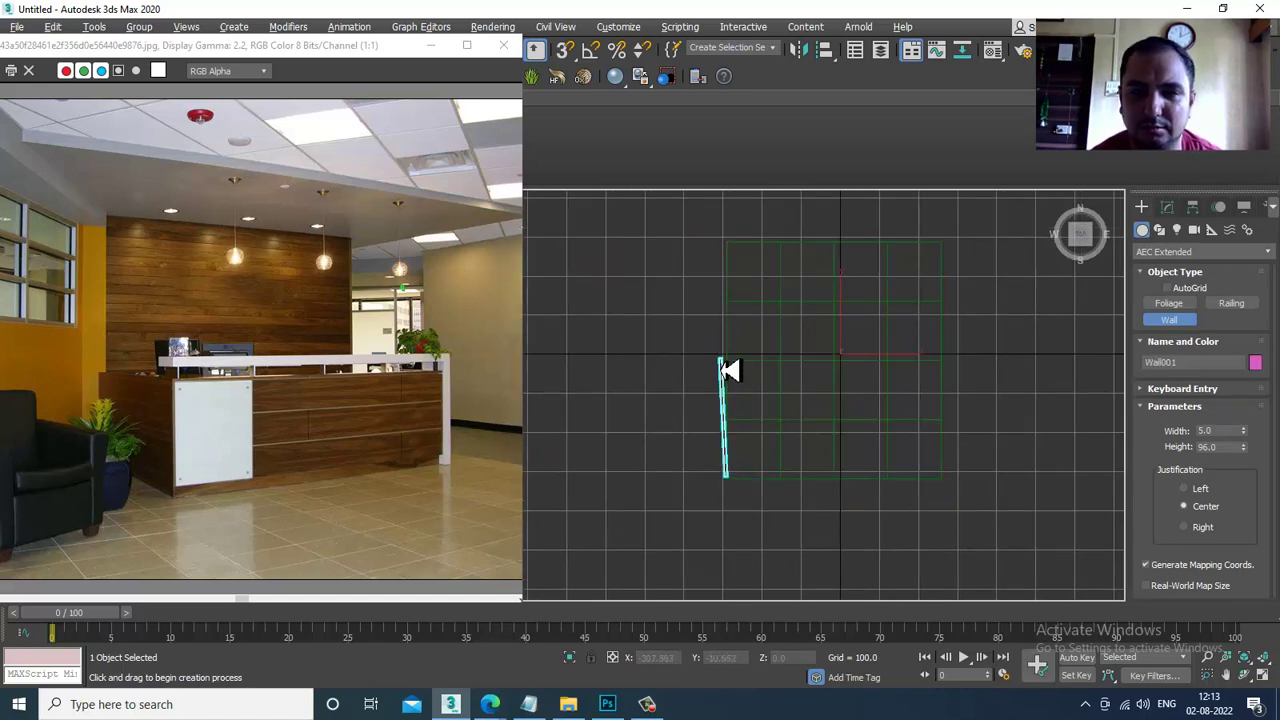
pyautogui.press('s')
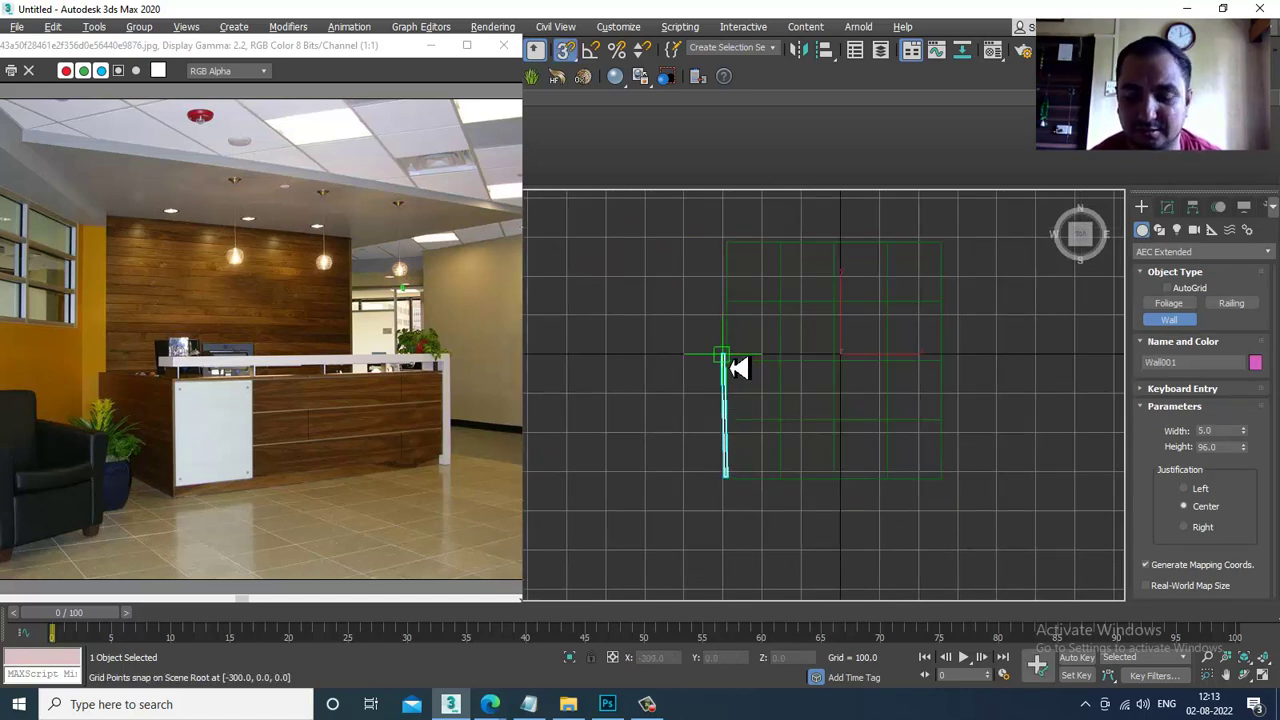
pyautogui.rightClick(732, 367)
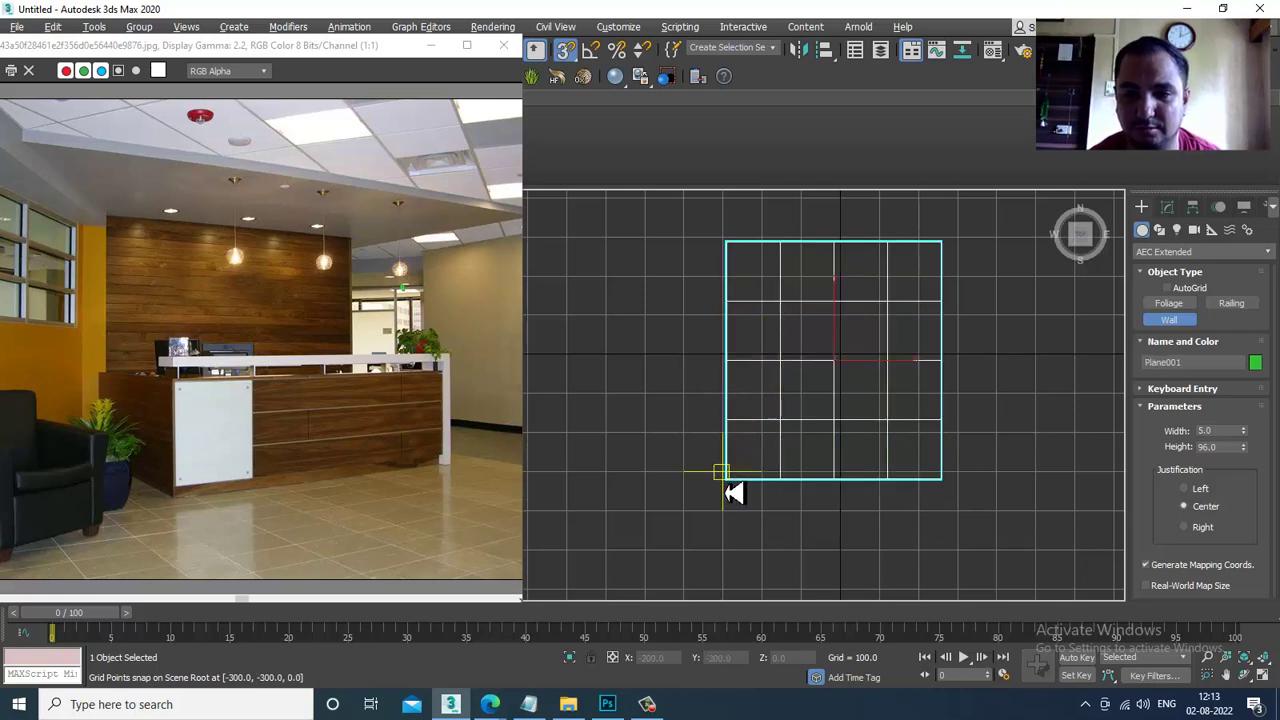
pyautogui.click(733, 492)
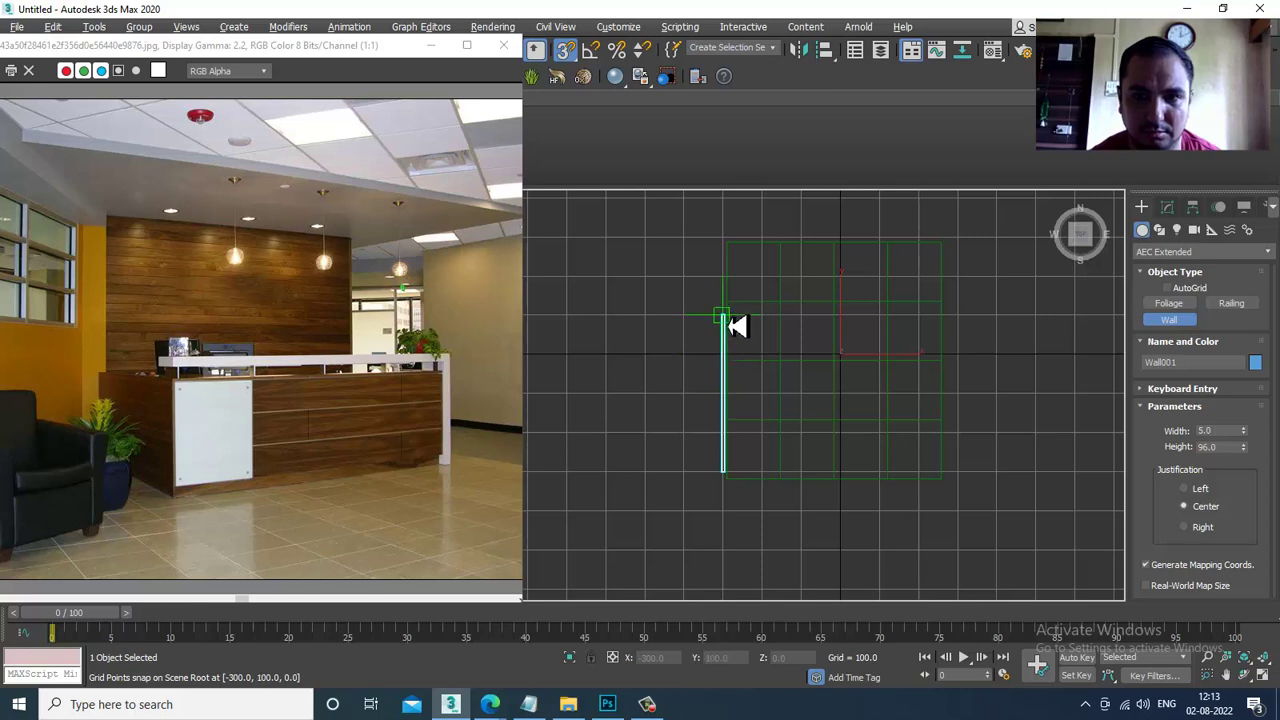
pyautogui.click(735, 323)
pyautogui.press('s')
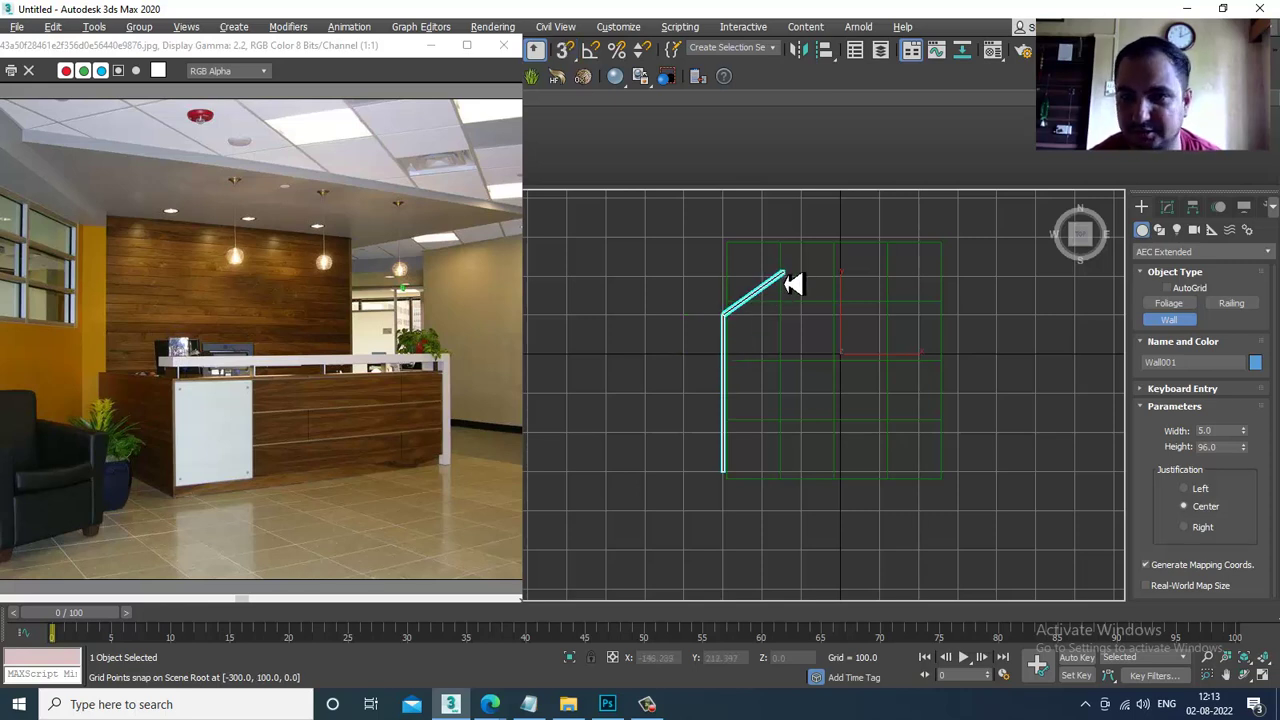
pyautogui.click(790, 284)
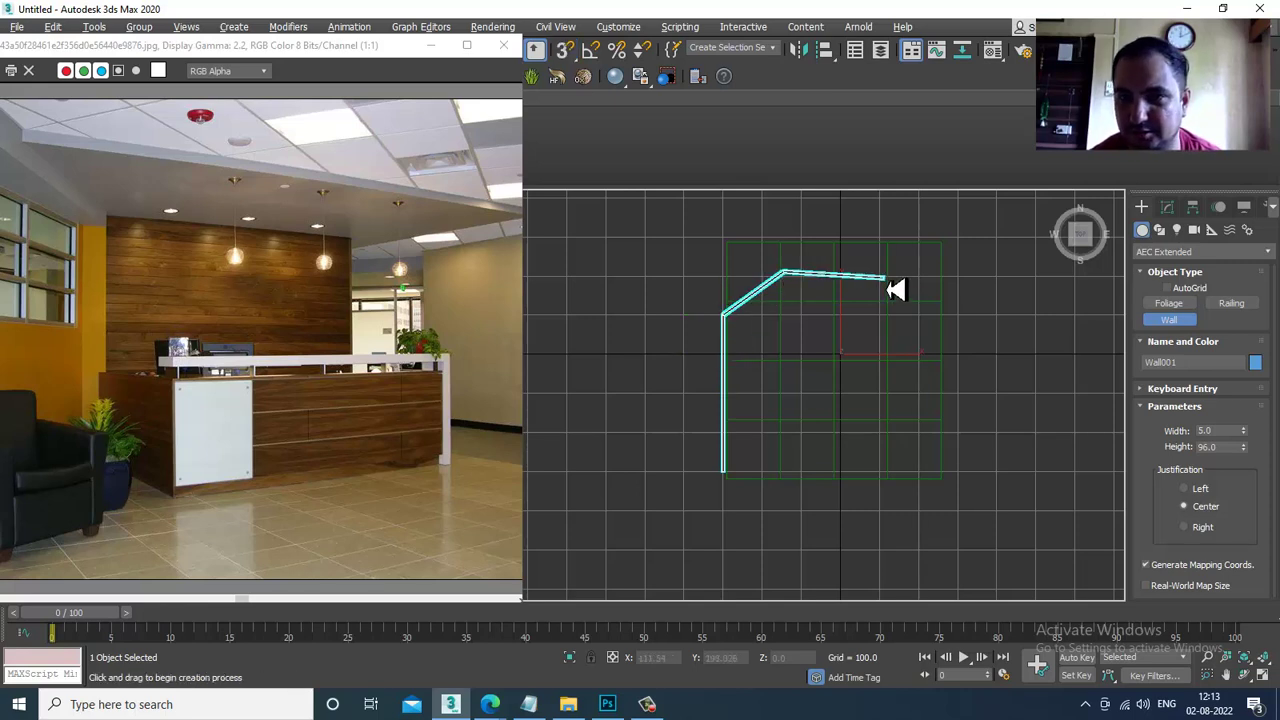
pyautogui.rightClick(921, 235)
# Scale the wall vertically to about 225 percent in the Perspective view.
pyautogui.hotkey('alt', 'w')
pyautogui.moveTo(967, 532); pyautogui.dragTo(998, 517, button='middle')
pyautogui.hotkey('alt', 'w')
pyautogui.keyDown('alt'); pyautogui.moveTo(998, 517); pyautogui.dragTo(810, 420, button='middle'); pyautogui.keyUp('alt')
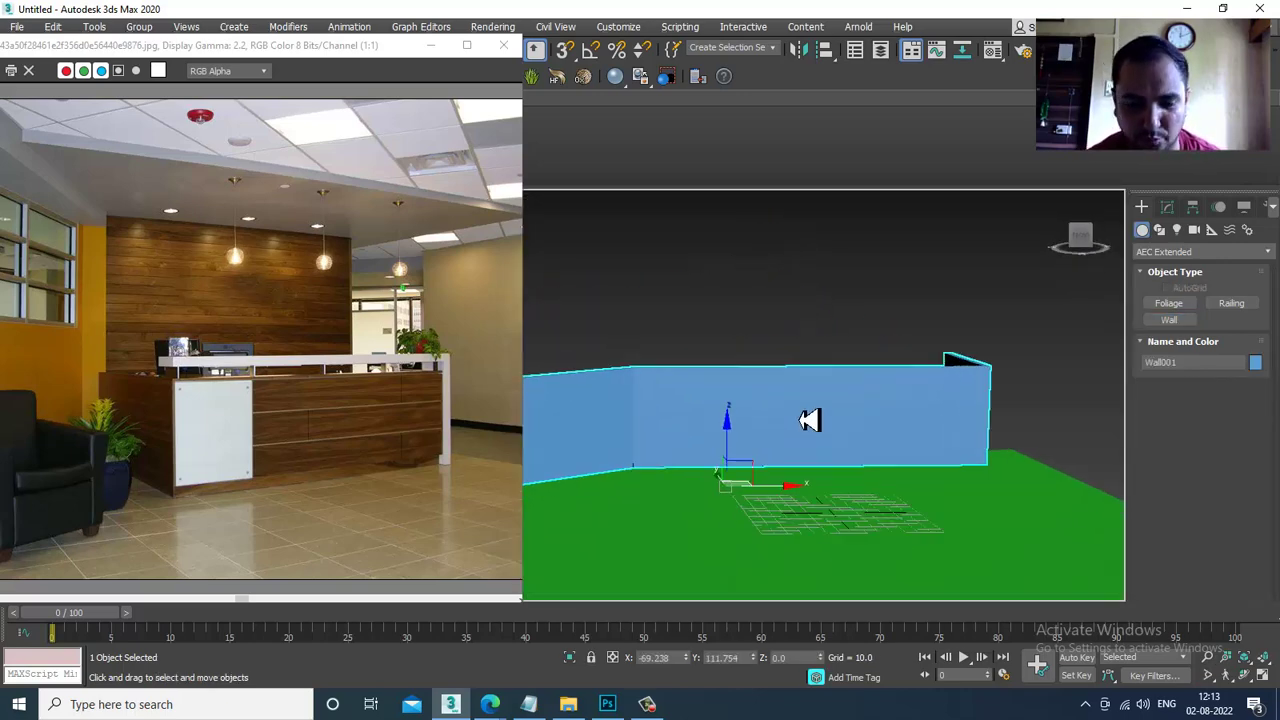
pyautogui.moveTo(730, 423); pyautogui.dragTo(764, 351)
pyautogui.moveTo(865, 460); pyautogui.dragTo(902, 449, button='middle')
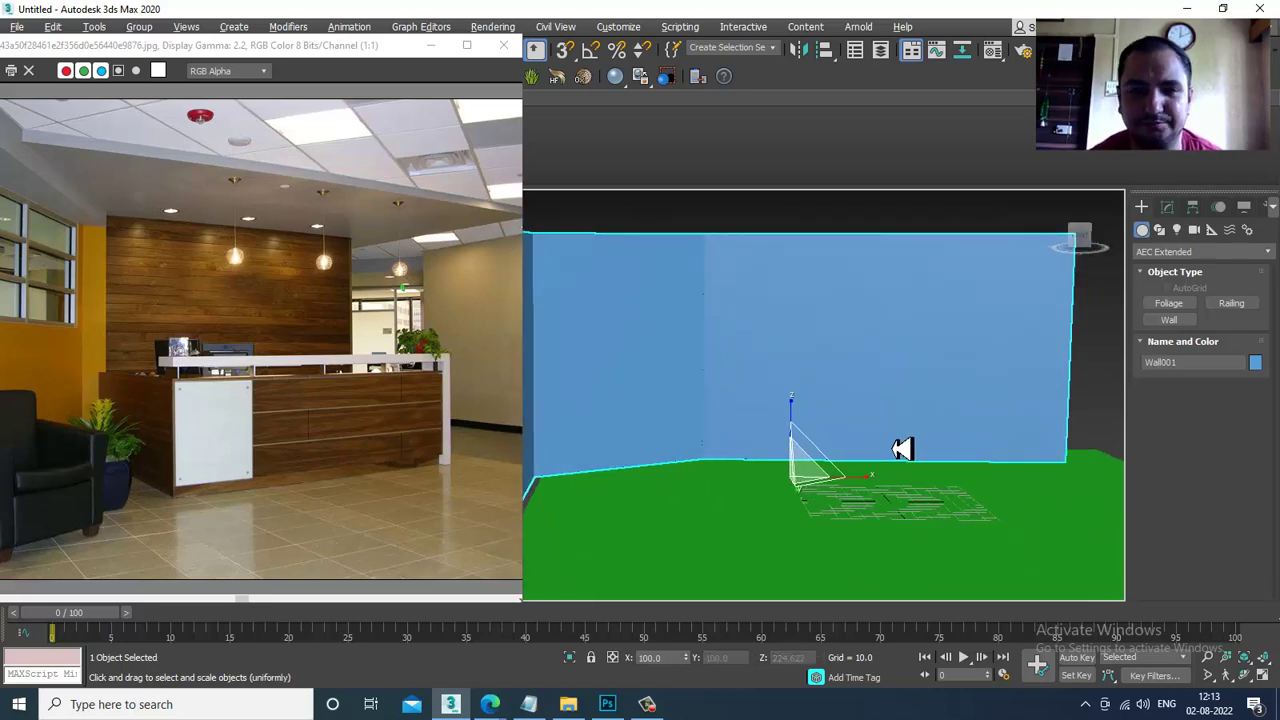
# Convert the wall to an Editable Poly.
pyautogui.keyDown('alt'); pyautogui.moveTo(691, 434); pyautogui.dragTo(834, 359, button='middle'); pyautogui.keyUp('alt')
pyautogui.press('1')
pyautogui.scroll(-1, 834, 359)
pyautogui.press('w')
pyautogui.press('1')
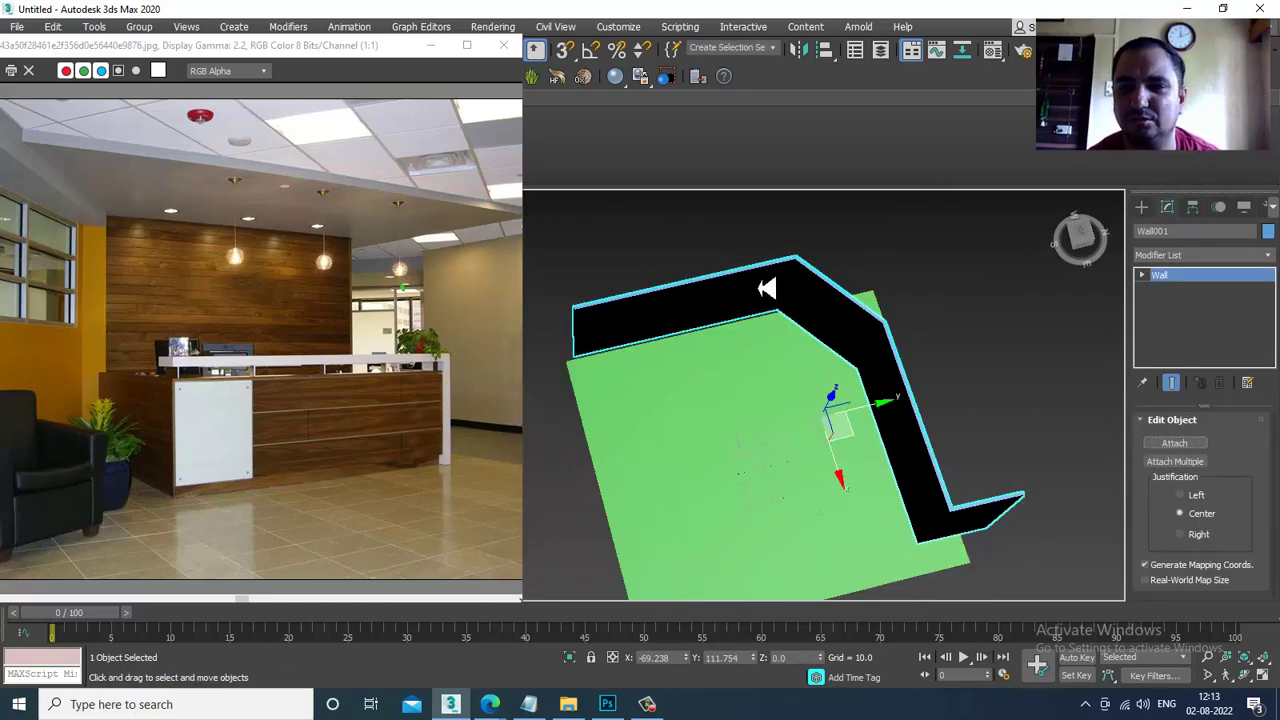
pyautogui.rightClick(779, 286)
pyautogui.moveTo(840, 434)
pyautogui.click(970, 456)
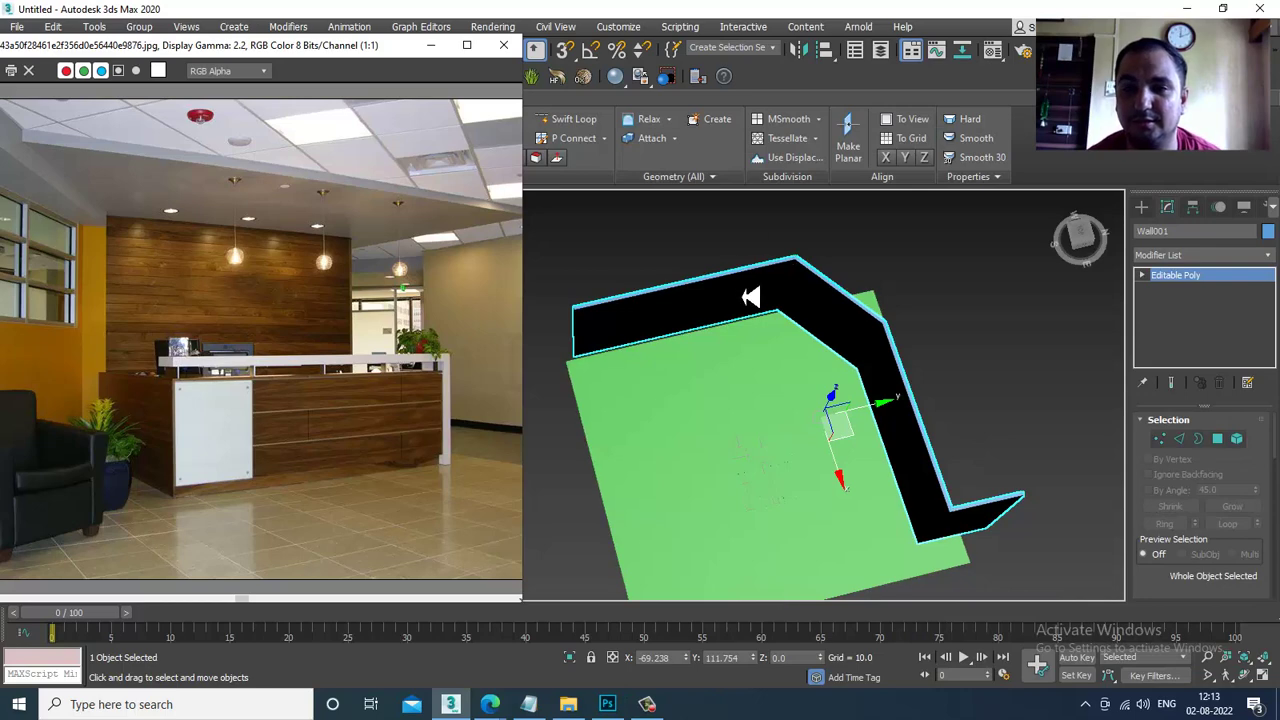
# Move the vertices of the wall's short end section outward about 92 units along X and leave vertex editing.
pyautogui.keyDown('alt'); pyautogui.moveTo(892, 372); pyautogui.dragTo(883, 369, button='middle'); pyautogui.keyUp('alt')
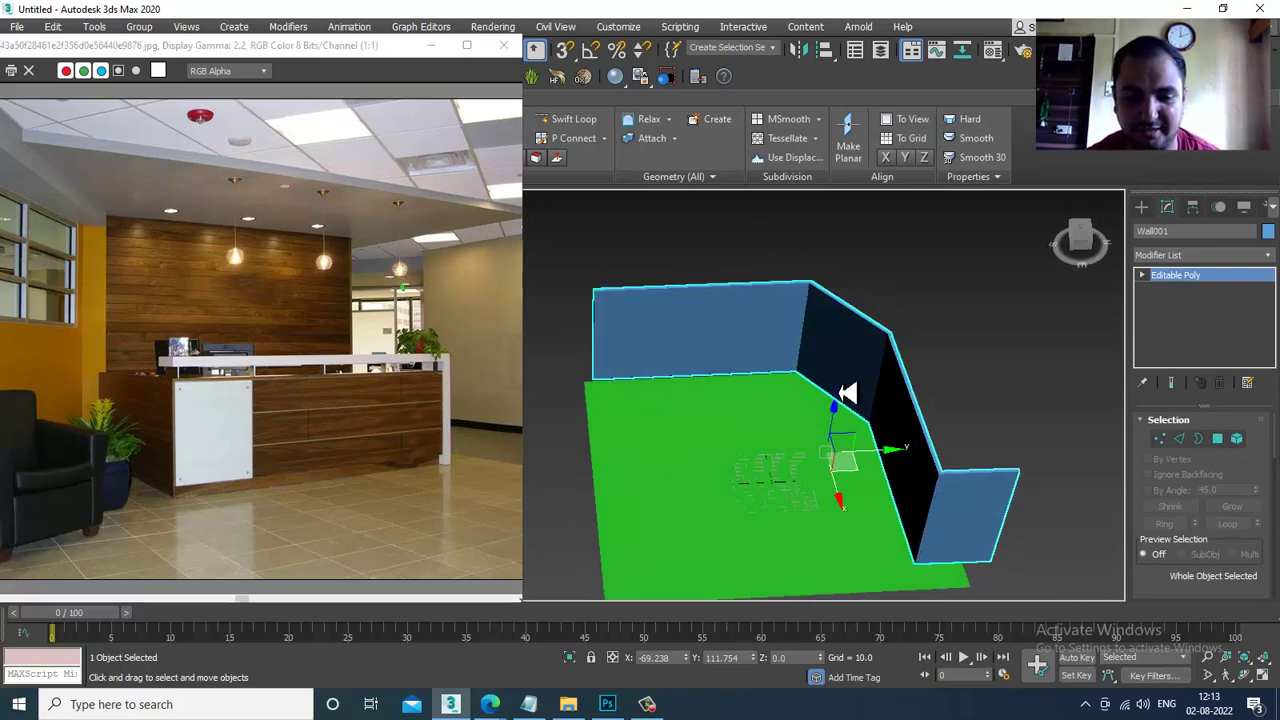
pyautogui.press('1')
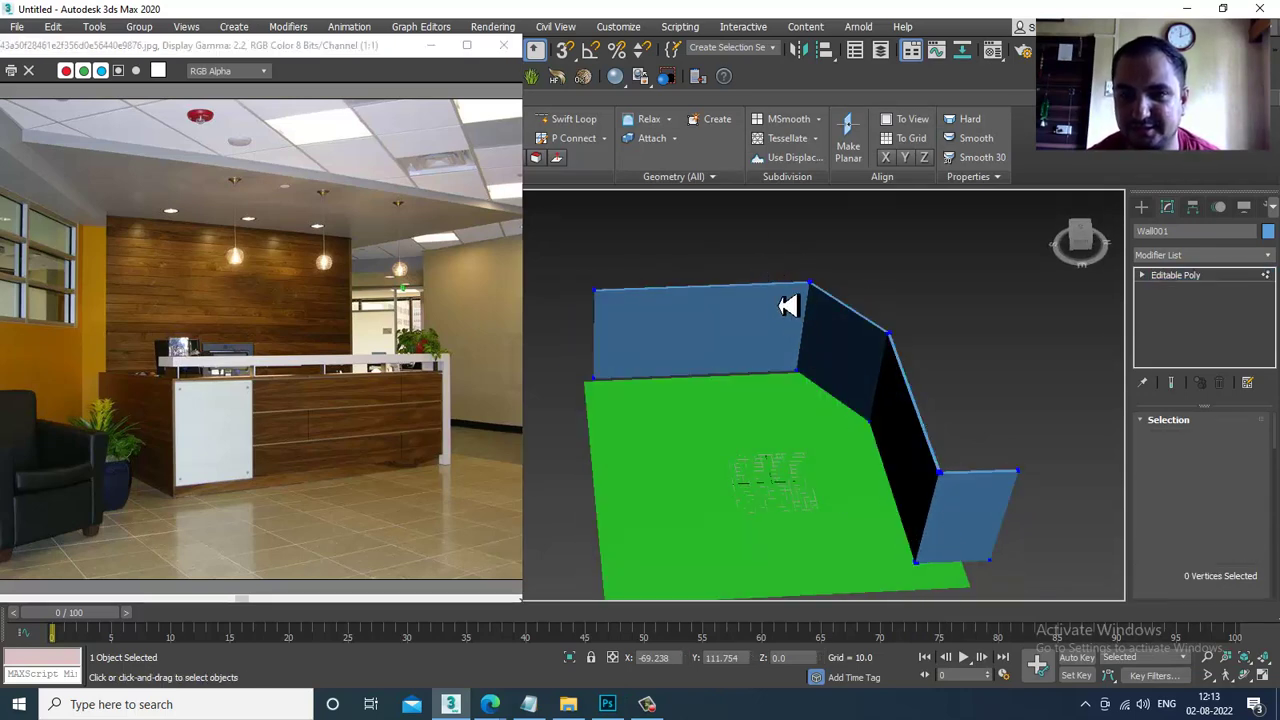
pyautogui.moveTo(788, 306); pyautogui.dragTo(760, 266)
pyautogui.moveTo(865, 341); pyautogui.dragTo(833, 334)
pyautogui.keyDown('alt'); pyautogui.moveTo(846, 377); pyautogui.dragTo(998, 327, button='middle'); pyautogui.keyUp('alt')
pyautogui.moveTo(998, 327); pyautogui.dragTo(745, 250, button='middle')
pyautogui.moveTo(911, 462); pyautogui.dragTo(908, 460)
pyautogui.press('F4')
pyautogui.moveTo(848, 330); pyautogui.dragTo(896, 328)
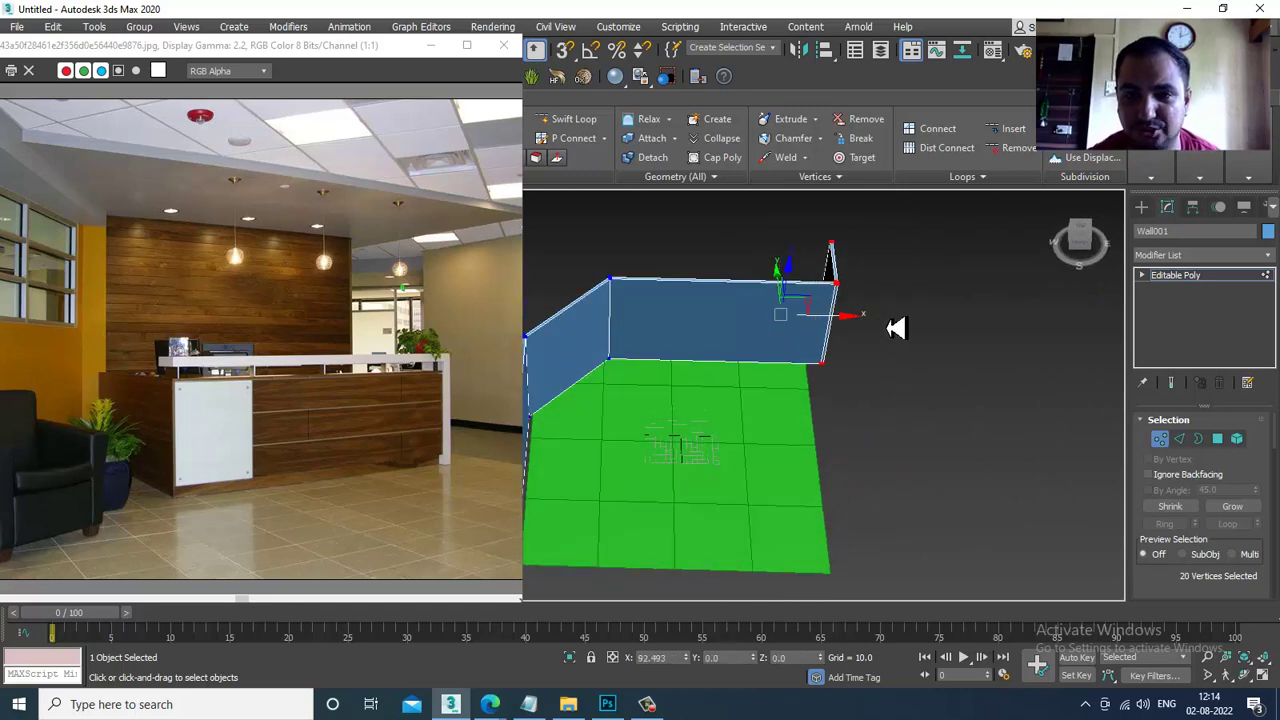
pyautogui.click(1203, 286)
# Scale the floor plane up uniformly to about 126 percent.
pyautogui.click(720, 470)
pyautogui.press('r')
pyautogui.moveTo(712, 449); pyautogui.dragTo(706, 429)
pyautogui.hotkey('ctrl', 'z')
pyautogui.scroll(5, 770, 435)
pyautogui.moveTo(741, 406); pyautogui.dragTo(862, 458, button='middle')
pyautogui.keyDown('alt'); pyautogui.moveTo(862, 458); pyautogui.dragTo(812, 418, button='middle'); pyautogui.keyUp('alt')
pyautogui.scroll(-3, 837, 389)
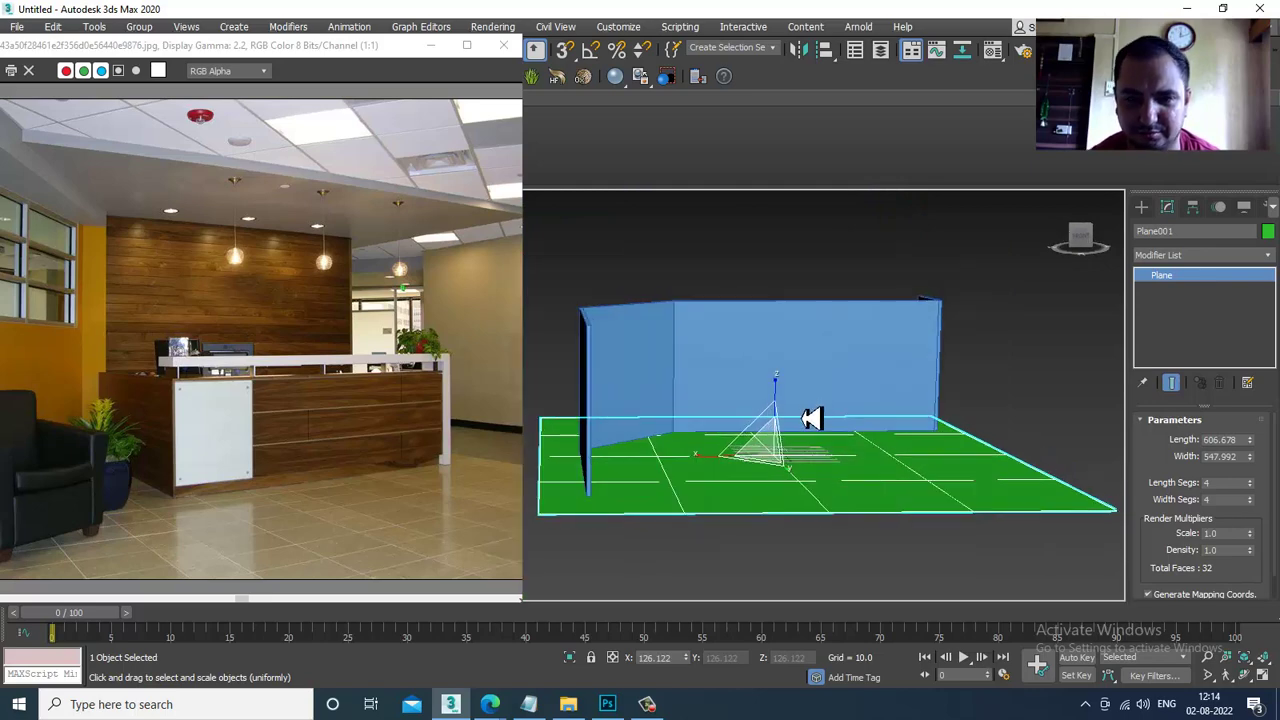
pyautogui.keyDown('alt'); pyautogui.moveTo(713, 319); pyautogui.dragTo(861, 374, button='middle'); pyautogui.keyUp('alt')
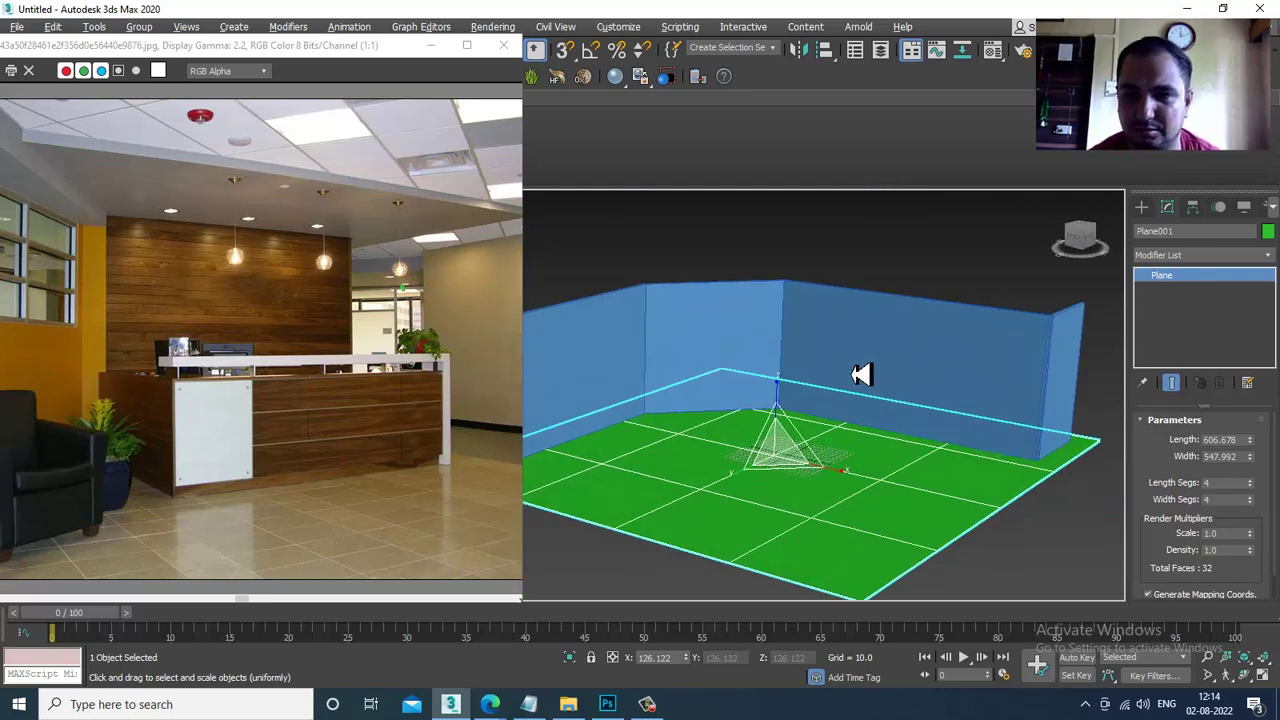
# Scale the floor plane further and move it so it sits under all the wall sections.
pyautogui.keyDown('alt'); pyautogui.moveTo(793, 468); pyautogui.dragTo(837, 486, button='middle'); pyautogui.keyUp('alt')
pyautogui.press('r')
pyautogui.moveTo(854, 491); pyautogui.dragTo(866, 497)
pyautogui.press('w')
pyautogui.keyDown('alt'); pyautogui.moveTo(754, 509); pyautogui.dragTo(846, 460, button='middle'); pyautogui.keyUp('alt')
pyautogui.moveTo(846, 460); pyautogui.dragTo(826, 461)
# Select the wall object and bring its angled section into close view.
pyautogui.keyDown('alt'); pyautogui.moveTo(840, 410); pyautogui.dragTo(734, 274, button='middle'); pyautogui.keyUp('alt')
pyautogui.click(694, 349)
pyautogui.keyDown('alt'); pyautogui.moveTo(694, 349); pyautogui.dragTo(746, 341, button='middle'); pyautogui.keyUp('alt')
pyautogui.scroll(2, 767, 345)
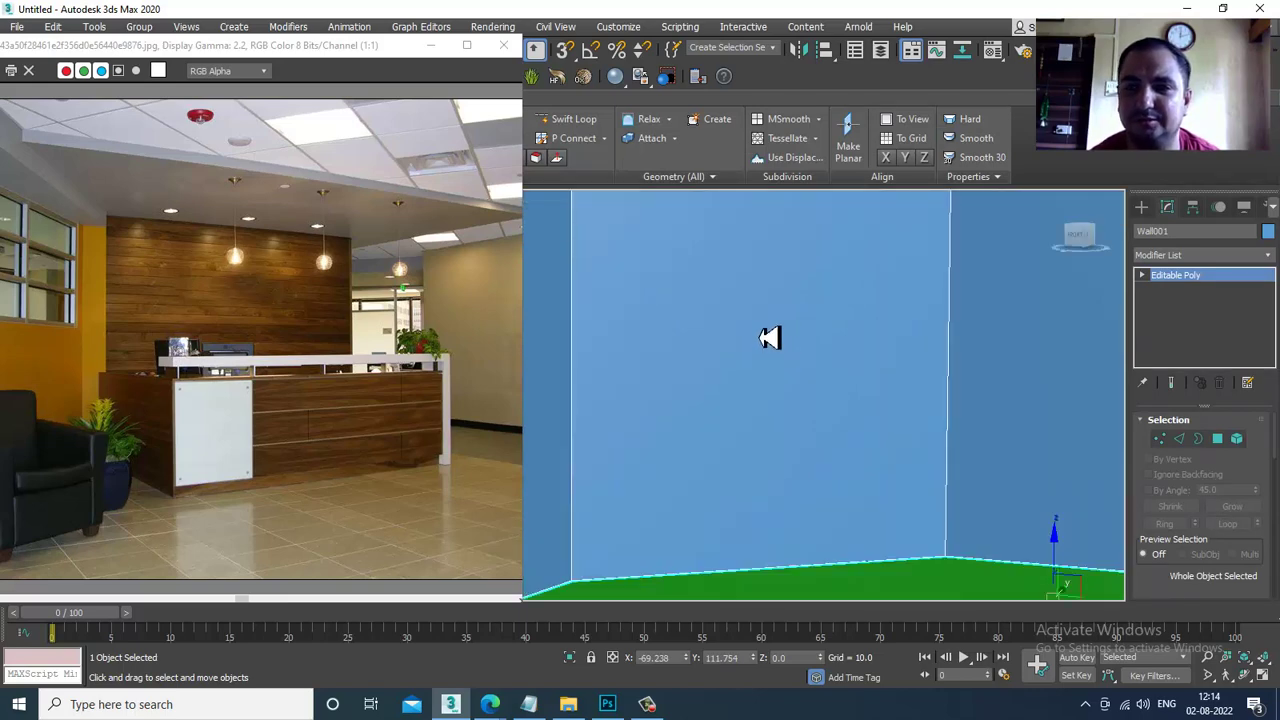
pyautogui.scroll(-4, 760, 338)
pyautogui.click(580, 120)
pyautogui.scroll(2, 803, 337)
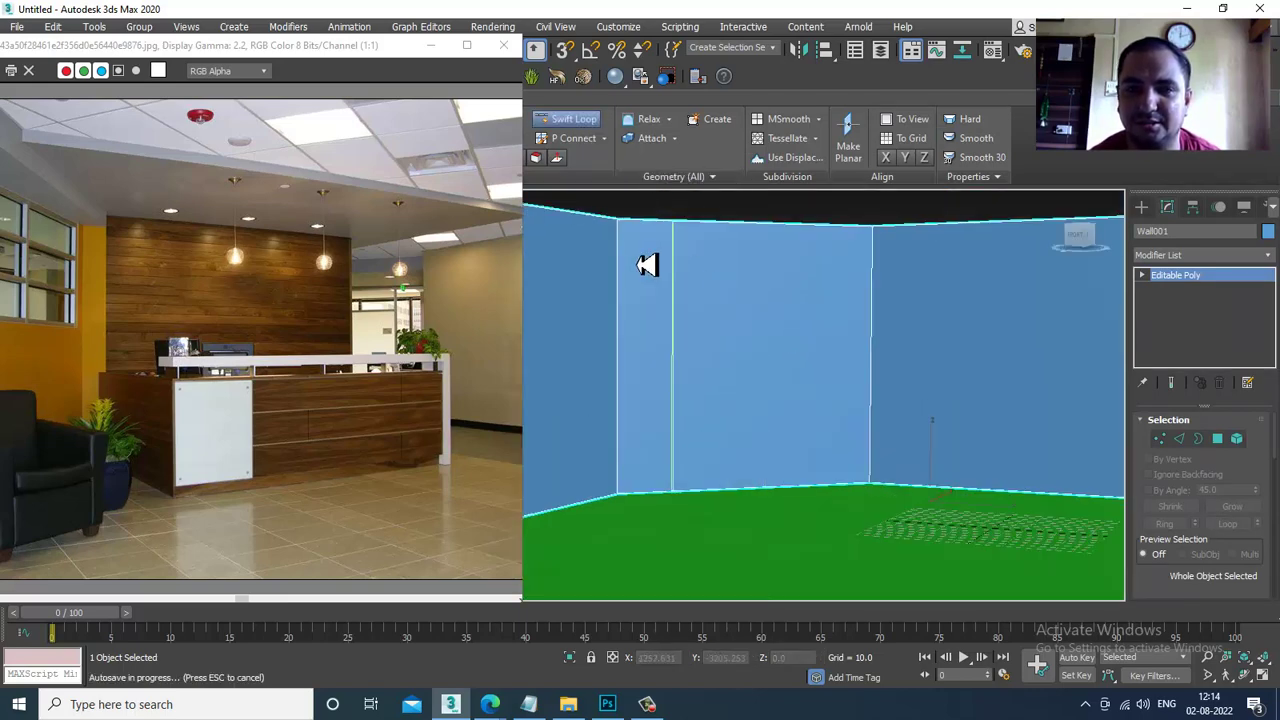
pyautogui.keyDown('alt'); pyautogui.moveTo(622, 281); pyautogui.dragTo(743, 313, button='middle'); pyautogui.keyUp('alt')
pyautogui.rightClick(1068, 424)
# Connect all the wall's vertical edges with 1 segment and a slide of 95, close to the top of the wall.
pyautogui.click(1179, 439)
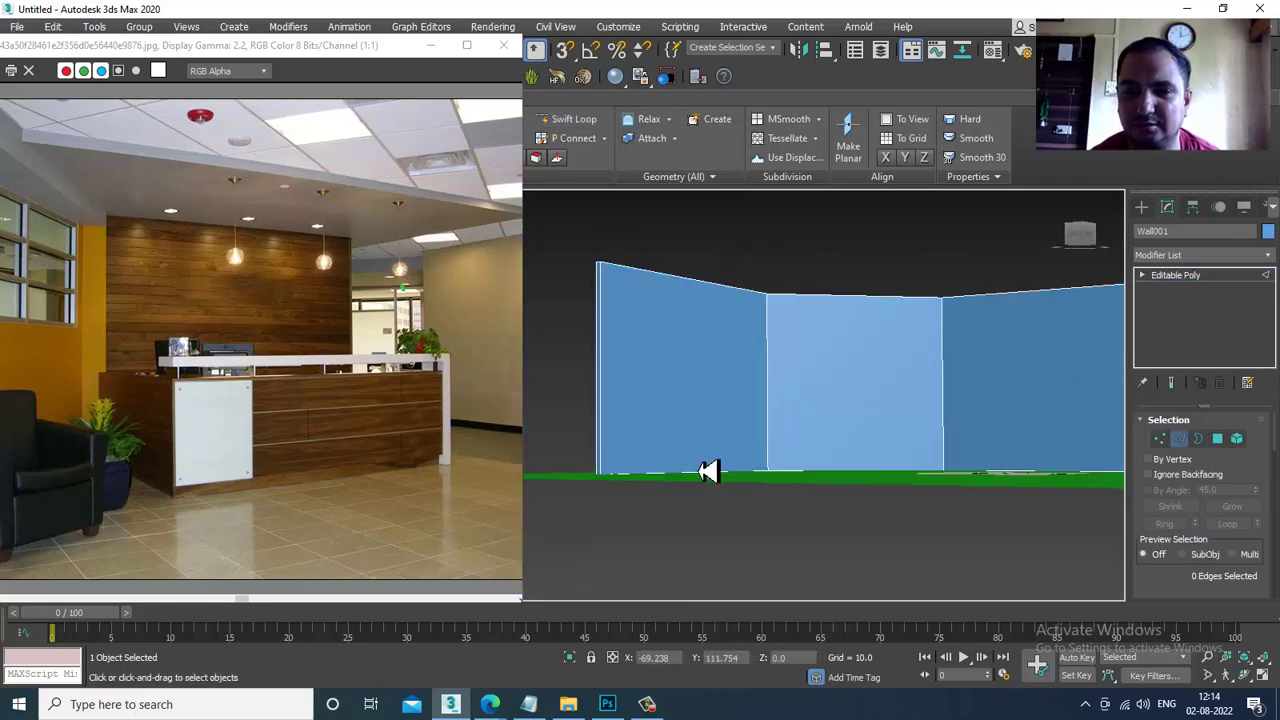
pyautogui.scroll(-5, 708, 471)
pyautogui.moveTo(957, 458); pyautogui.dragTo(997, 453)
pyautogui.scroll(5, 660, 428)
pyautogui.moveTo(869, 460); pyautogui.dragTo(677, 420, button='middle')
pyautogui.scroll(4, 690, 421)
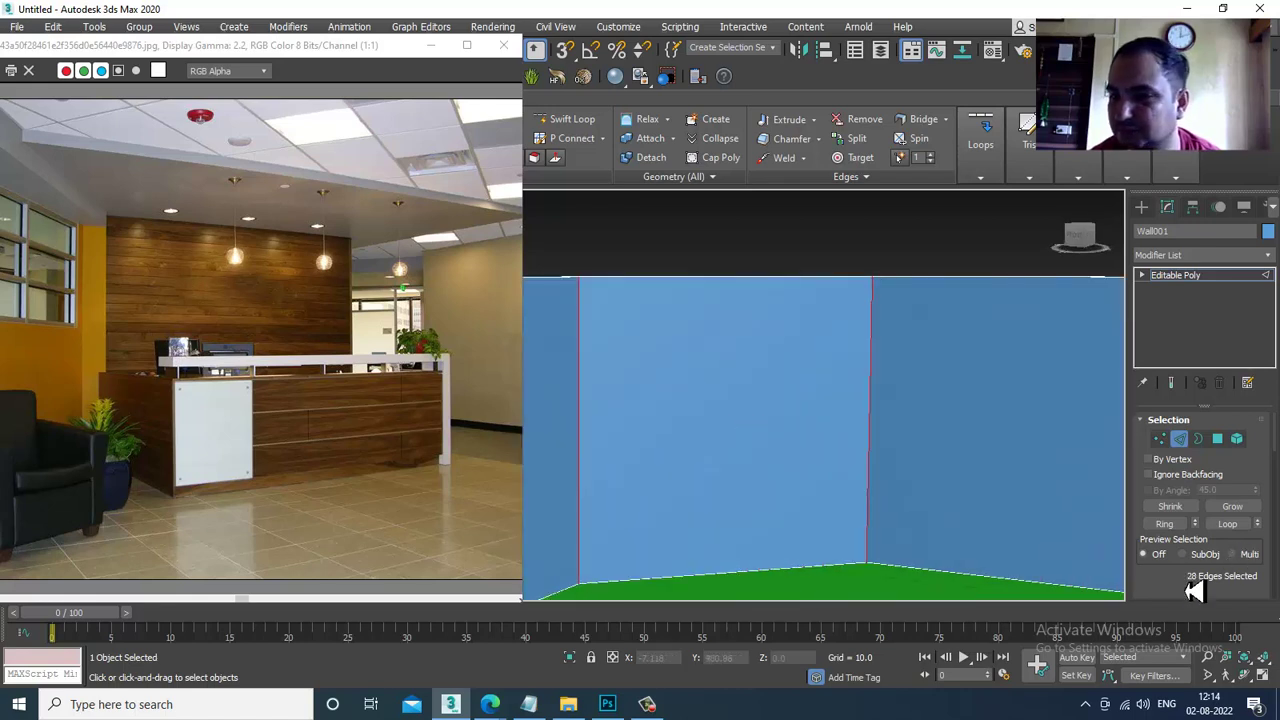
pyautogui.moveTo(1195, 591); pyautogui.dragTo(1236, 406)
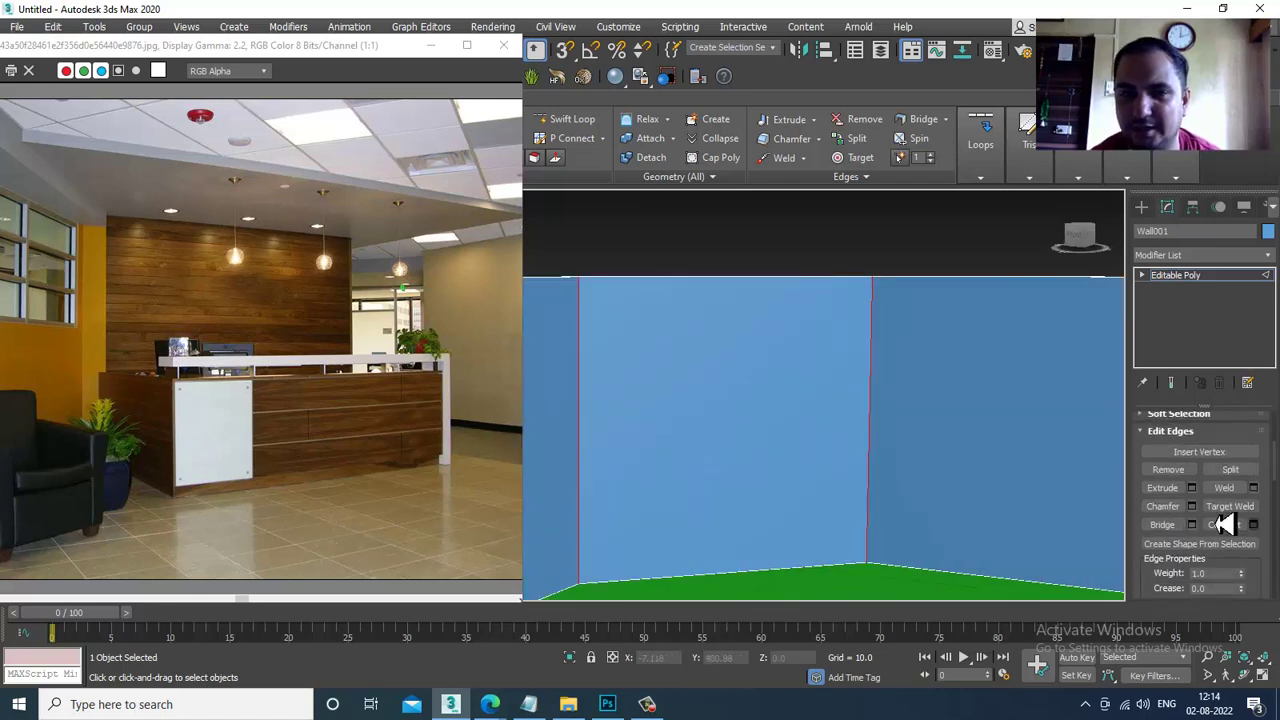
pyautogui.hotkey('ctrl', 'shift', 'e')
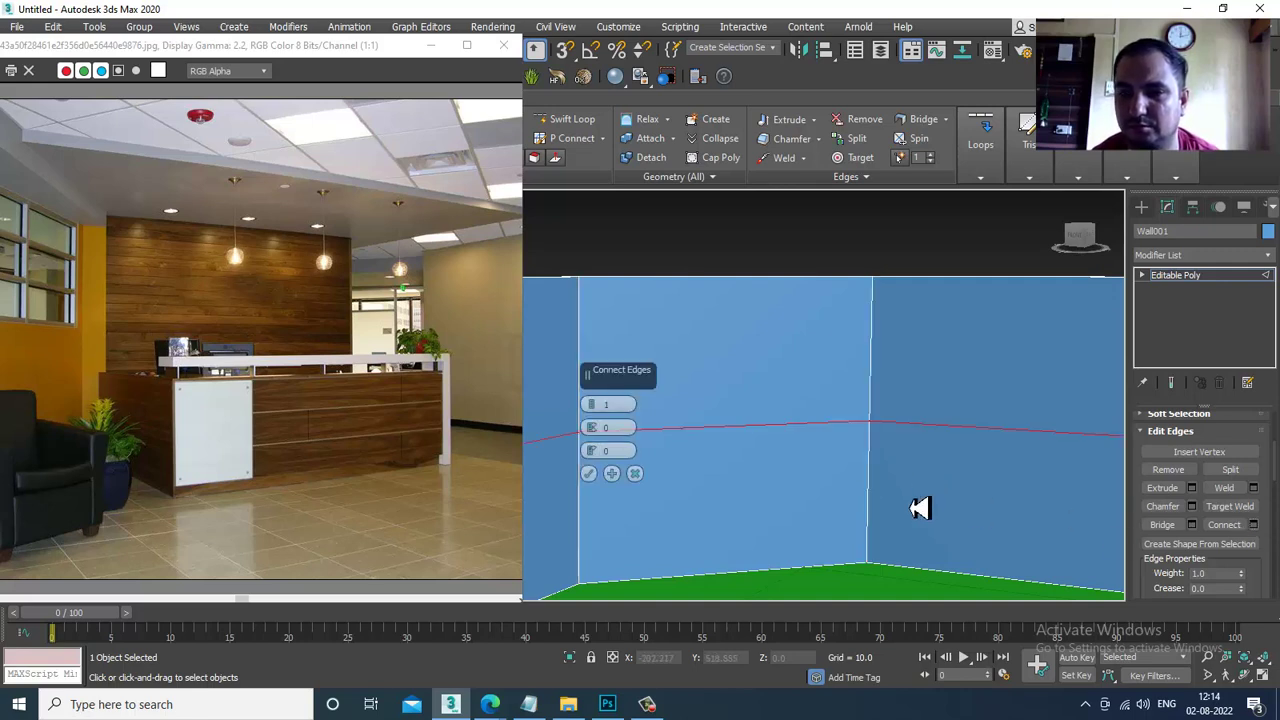
pyautogui.moveTo(600, 476); pyautogui.dragTo(610, 160)
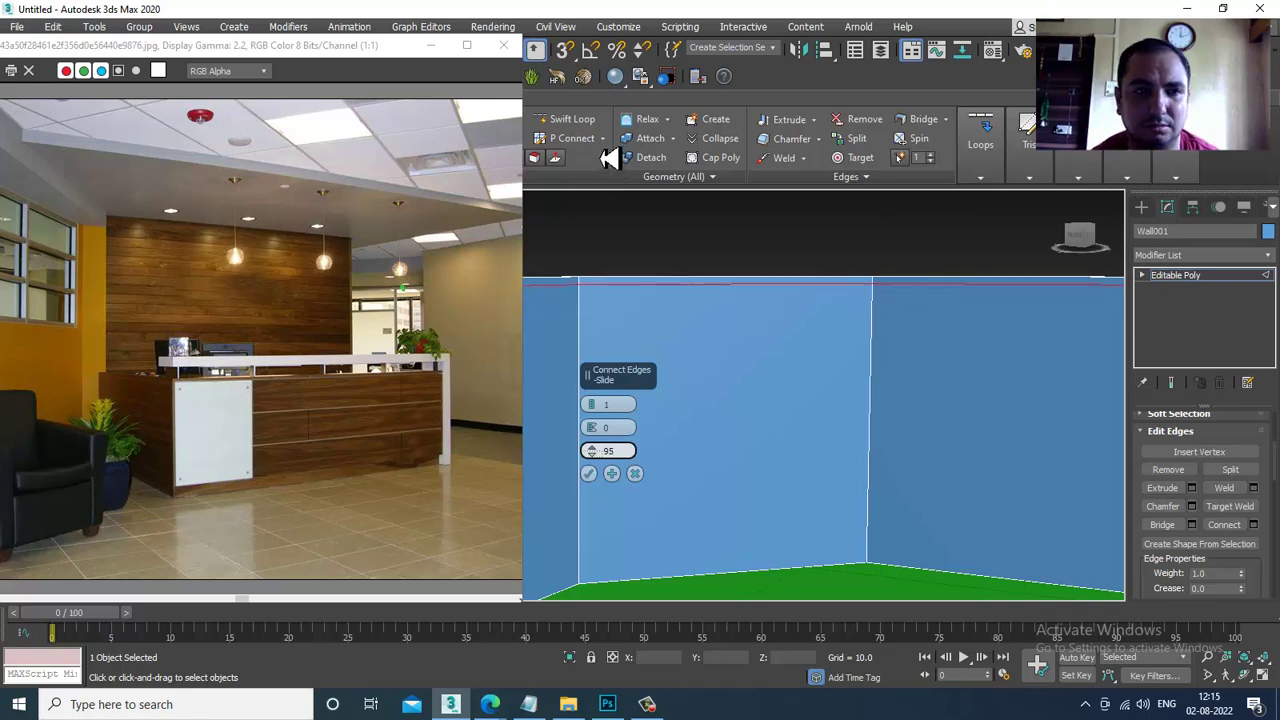
pyautogui.click(589, 473)
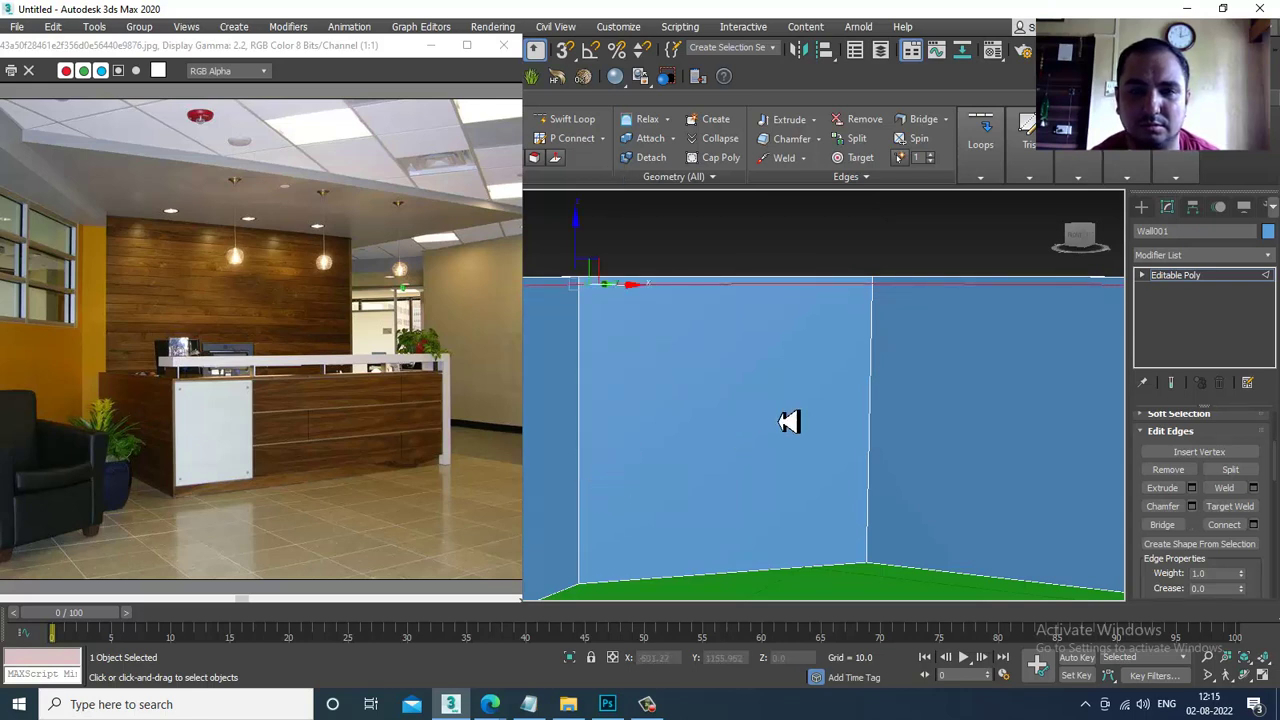
# Connect the wall's vertical edges below the top strip with 1 segment, pinch 0 and slide 28.
pyautogui.scroll(-3, 789, 423)
pyautogui.scroll(-2, 831, 421)
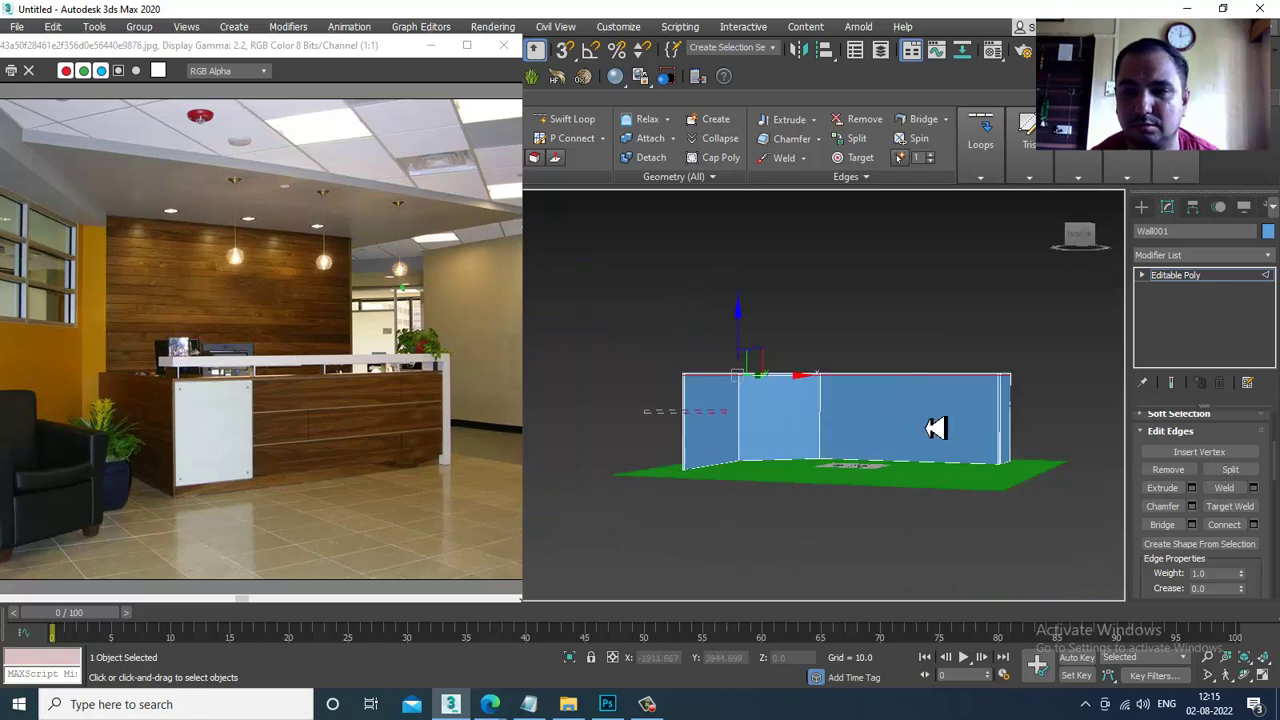
pyautogui.scroll(5, 766, 426)
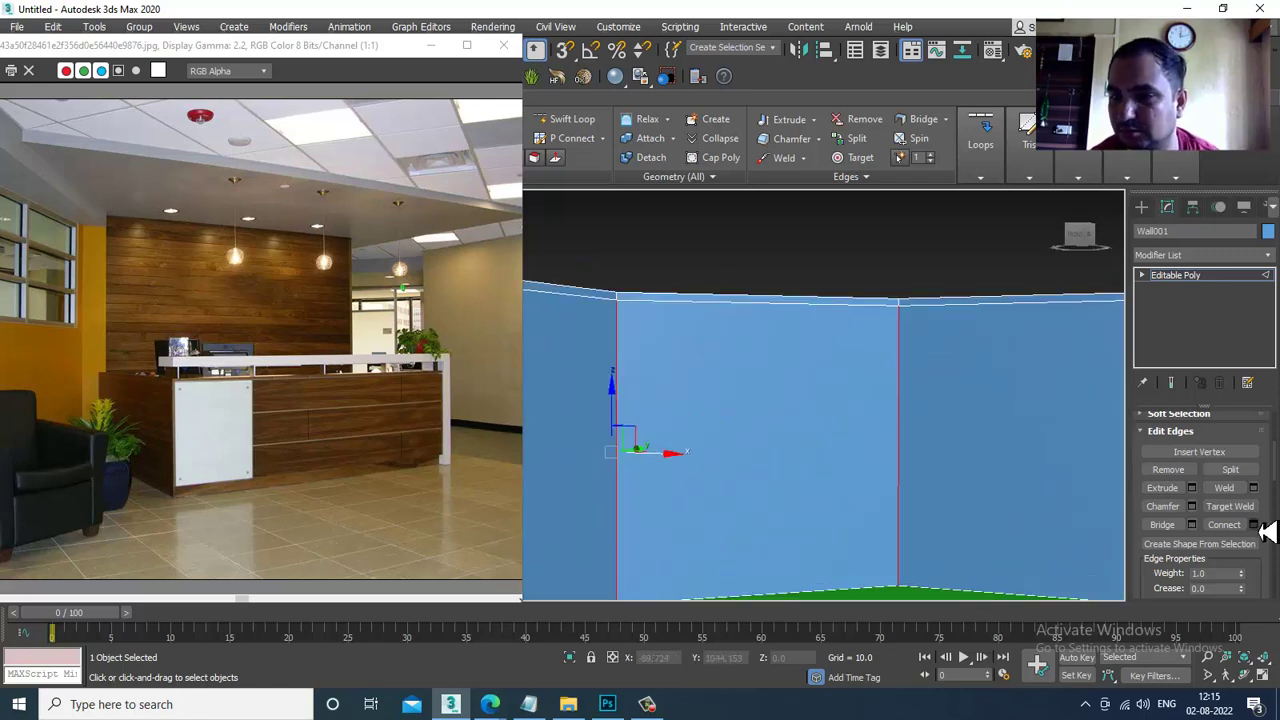
pyautogui.click(1253, 525)
pyautogui.moveTo(592, 453); pyautogui.dragTo(655, 672)
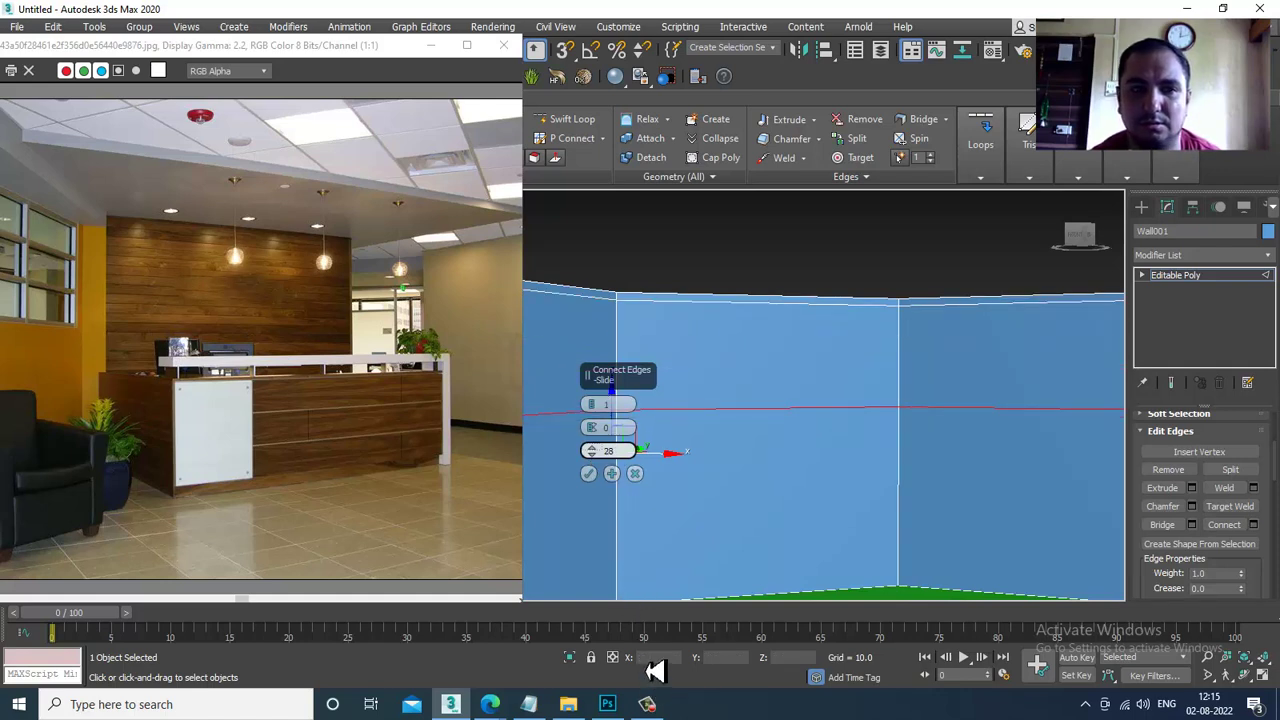
pyautogui.click(589, 474)
# Connect the angled wall section's horizontal edges with 2 segments, pinch 94 and slide 0, close to its two corners.
pyautogui.keyDown('alt'); pyautogui.moveTo(874, 407); pyautogui.dragTo(850, 443, button='middle'); pyautogui.keyUp('alt')
pyautogui.hotkey('alt', 'r')
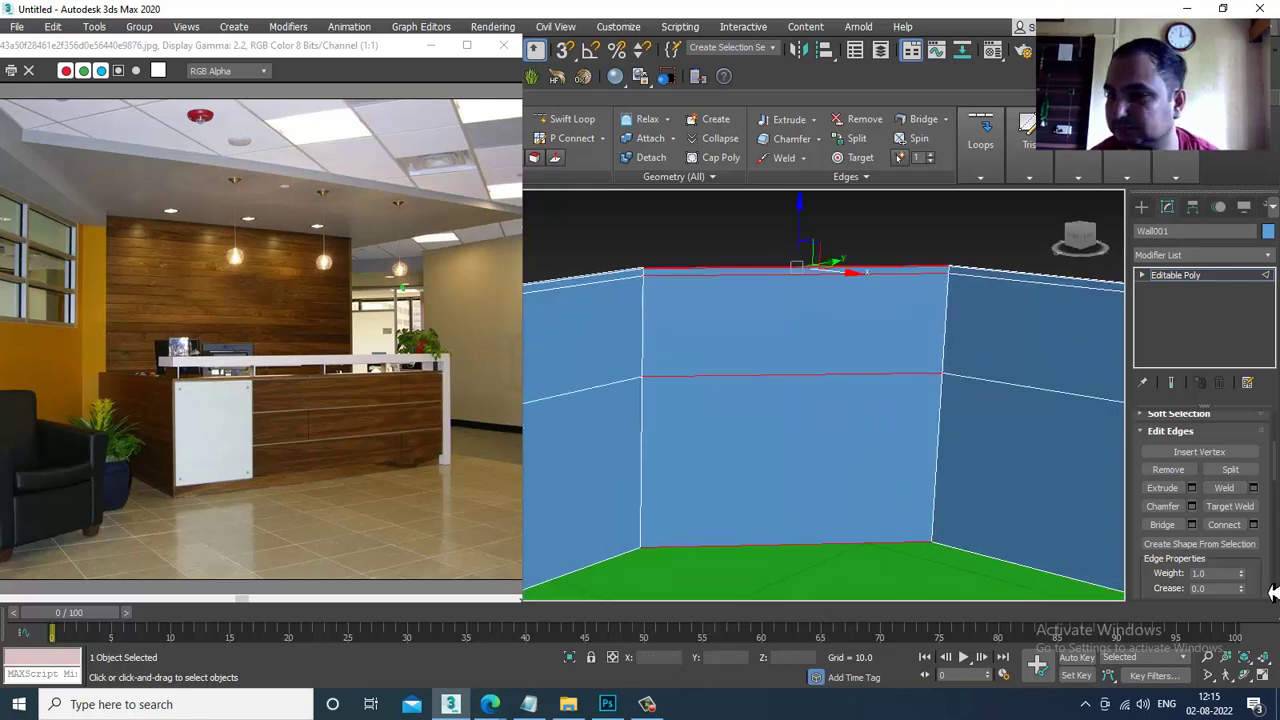
pyautogui.click(1253, 525)
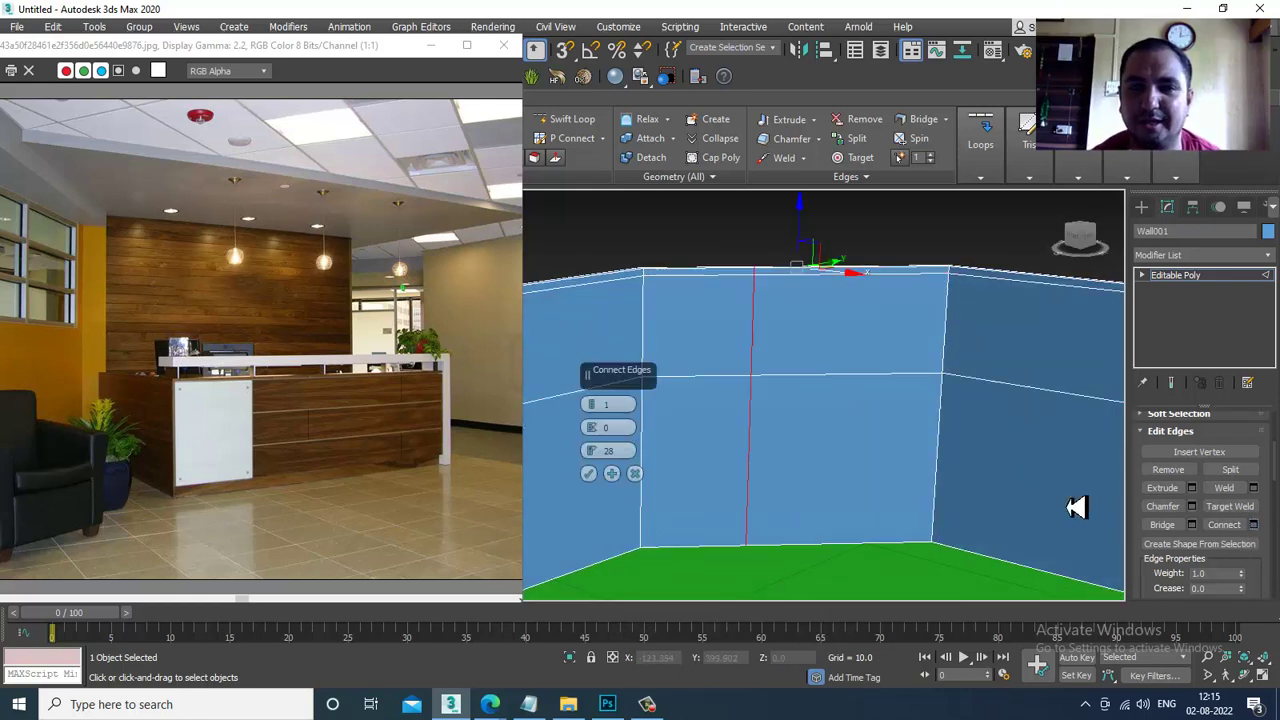
pyautogui.click(593, 402)
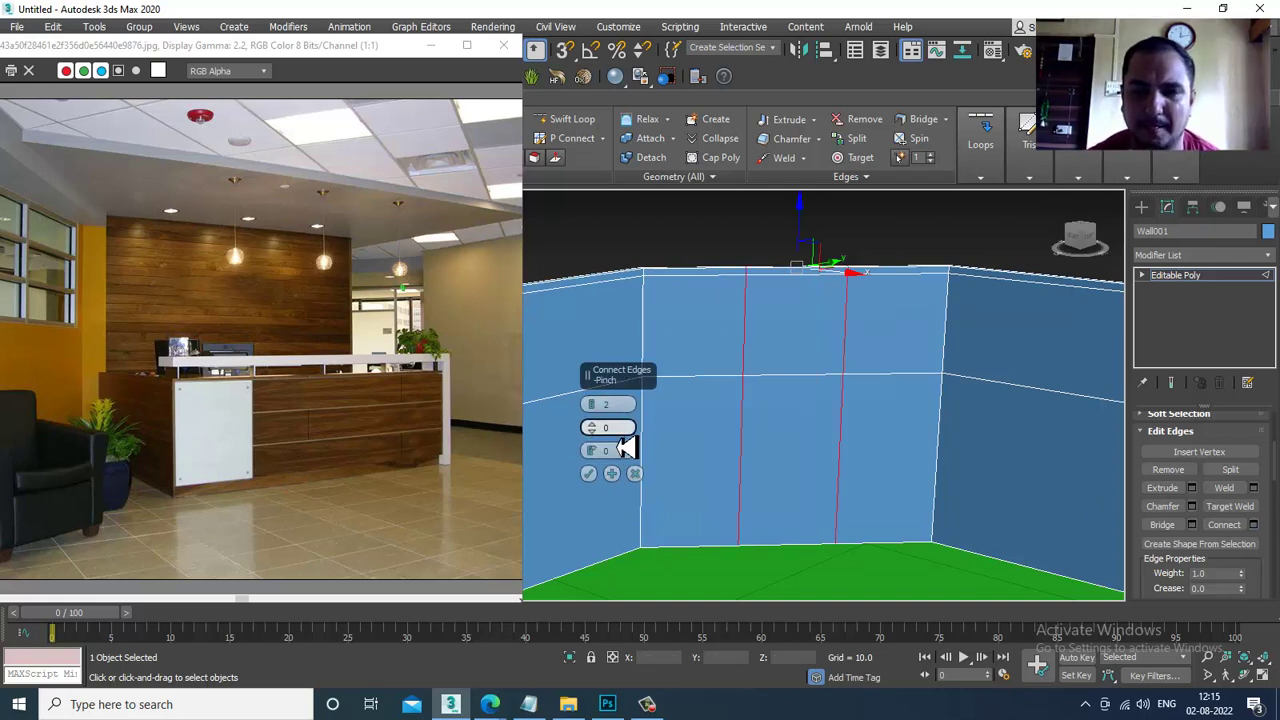
pyautogui.moveTo(593, 428); pyautogui.dragTo(580, 136)
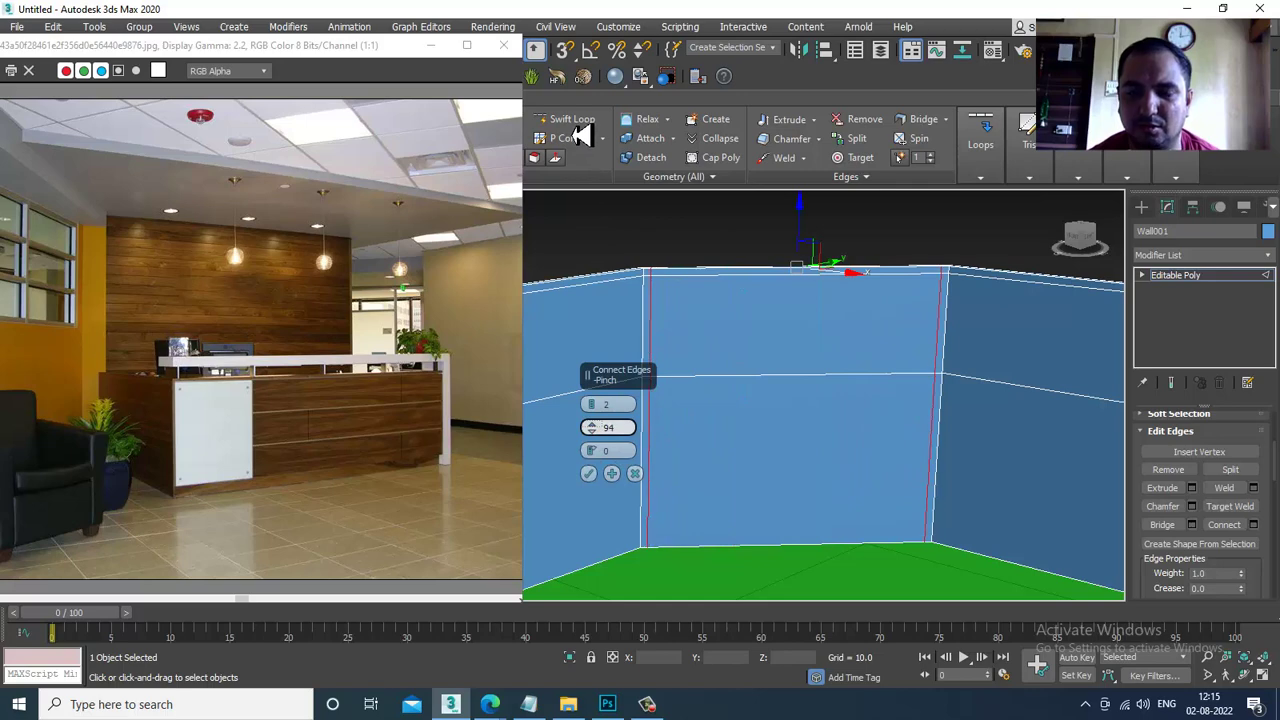
pyautogui.click(588, 476)
pyautogui.keyDown('alt'); pyautogui.moveTo(825, 332); pyautogui.dragTo(1036, 381, button='middle'); pyautogui.keyUp('alt')
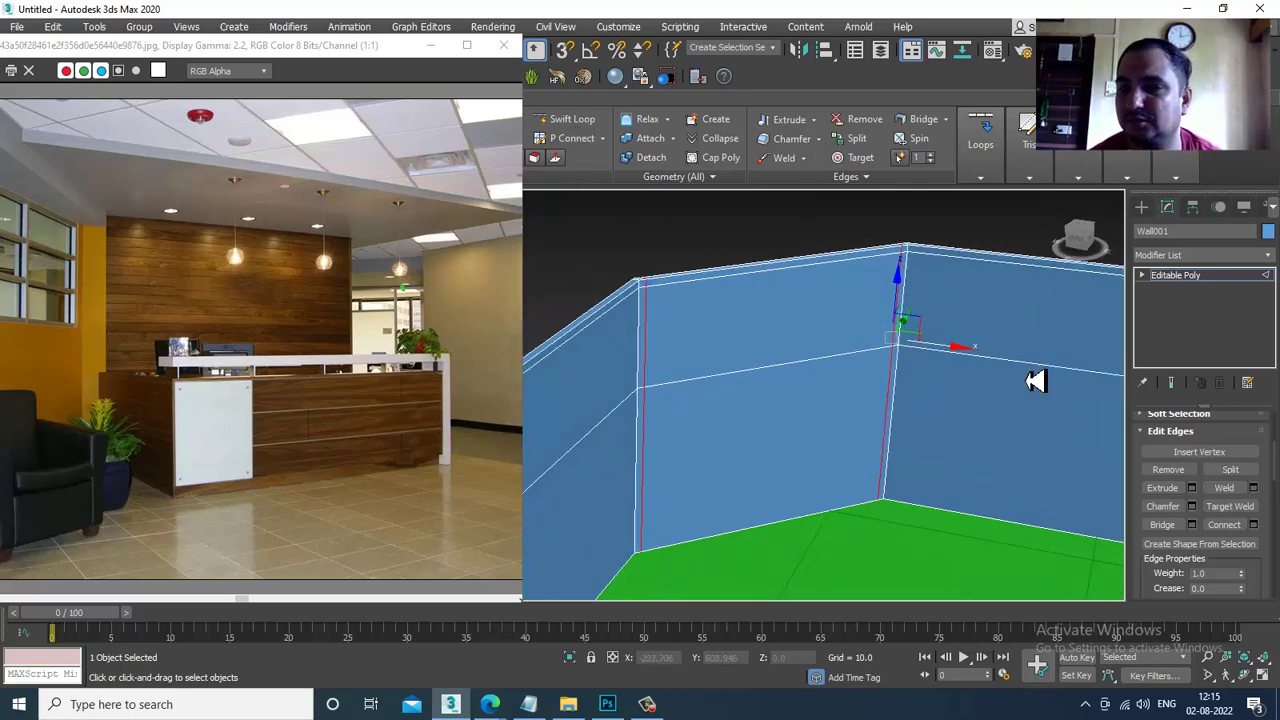
pyautogui.press('4')
pyautogui.click(804, 334)
pyautogui.moveTo(867, 348)
pyautogui.keyDown('alt'); pyautogui.mouseDown(button='middle')
pyautogui.moveTo(800, 327)
pyautogui.moveTo(795, 358)
pyautogui.moveTo(983, 360)
pyautogui.moveTo(811, 346)
pyautogui.moveTo(889, 340)
pyautogui.moveTo(873, 347)
pyautogui.mouseUp(button='middle'); pyautogui.keyUp('alt')
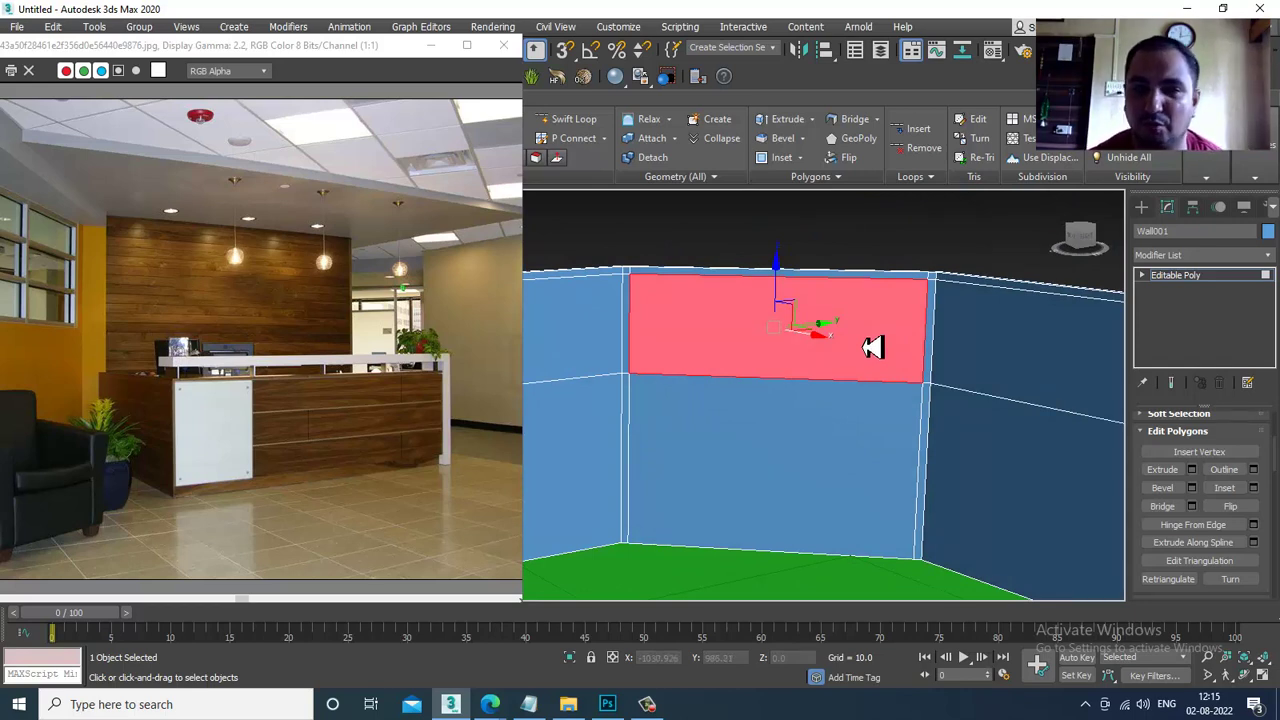
# Connect the horizontal edges between the angled section's corner strips with 2 segments, pinch -88 and slide 1155, for the first narrow vertical strip.
pyautogui.press('2')
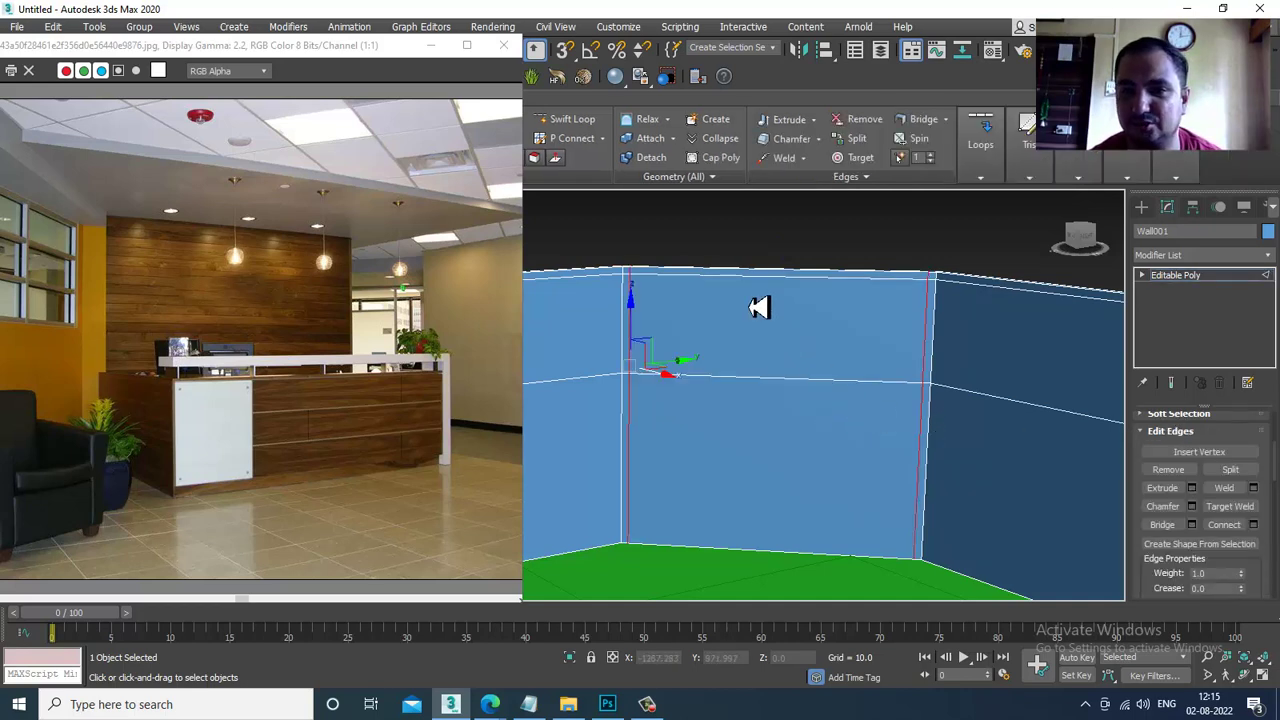
pyautogui.moveTo(778, 540); pyautogui.dragTo(786, 652)
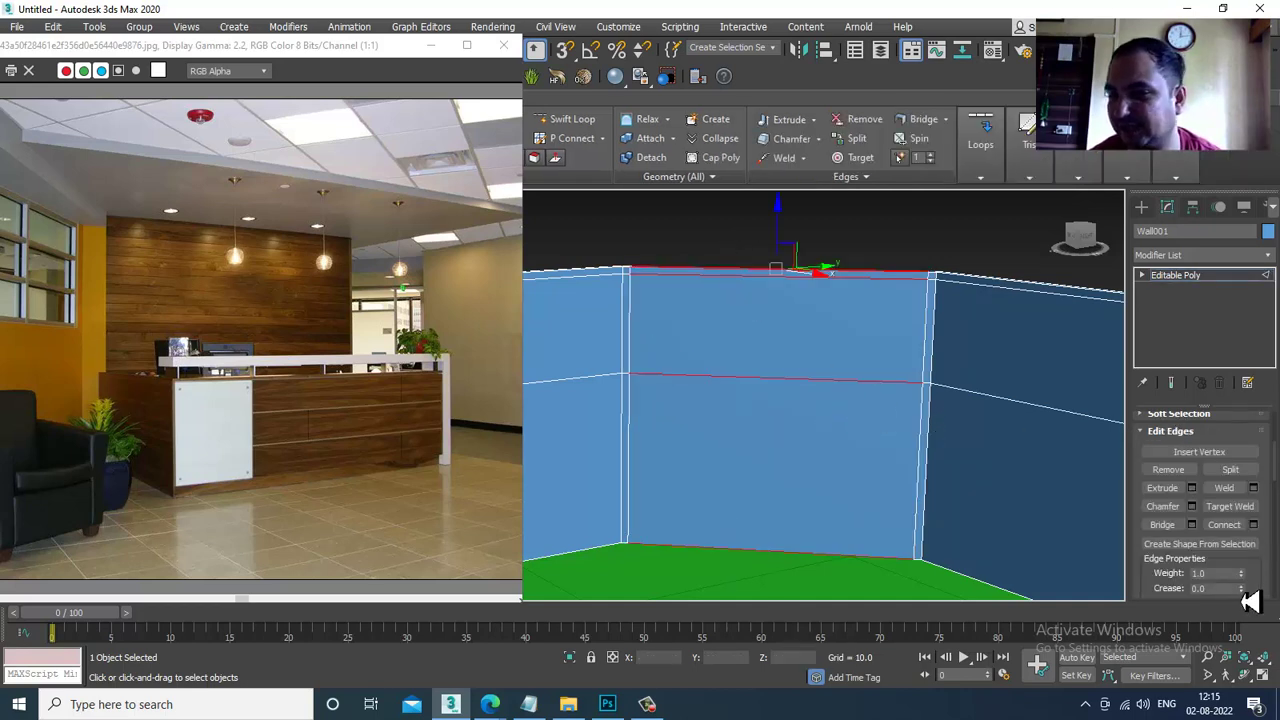
pyautogui.click(1254, 525)
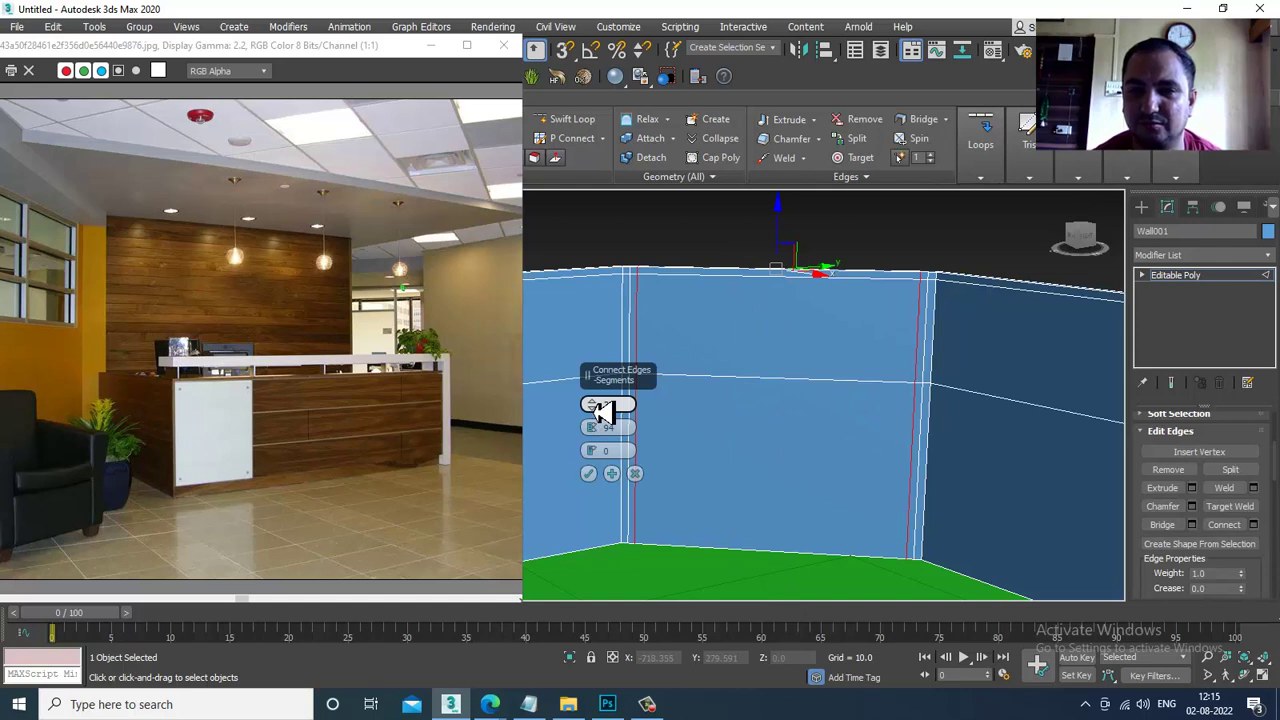
pyautogui.moveTo(606, 430); pyautogui.dragTo(686, 257)
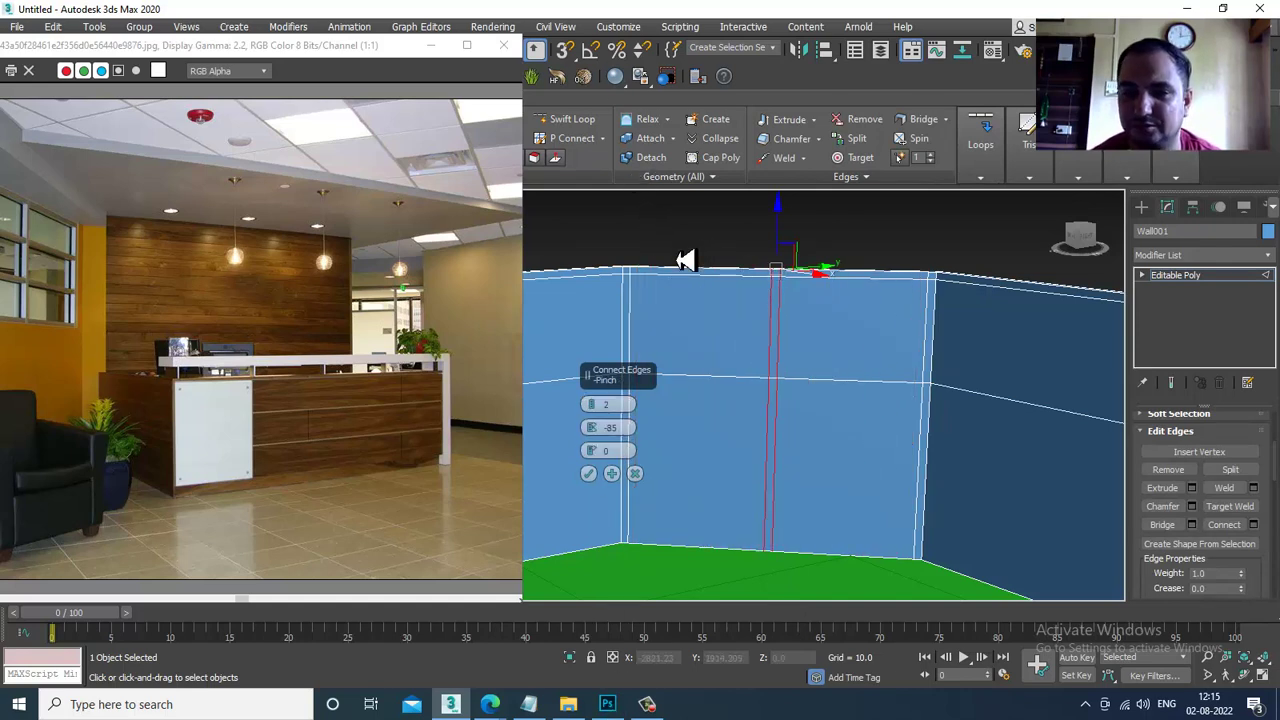
pyautogui.moveTo(609, 455); pyautogui.dragTo(388, 398)
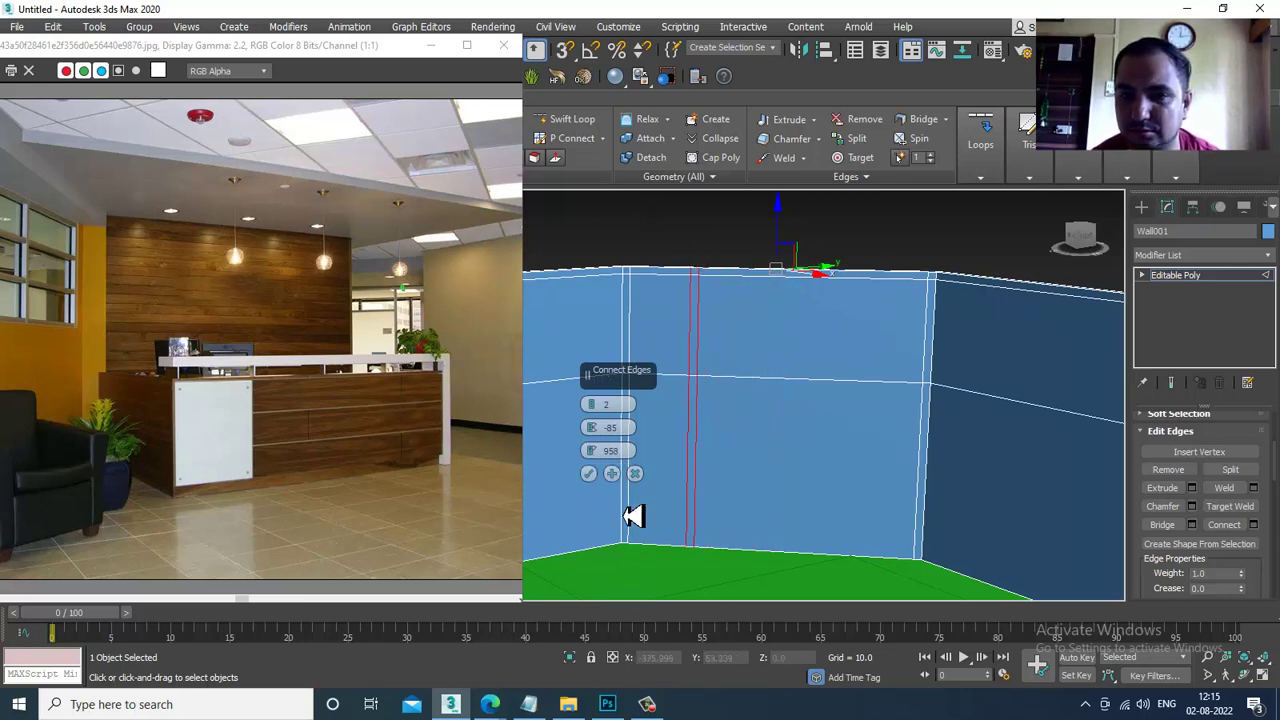
pyautogui.moveTo(595, 428); pyautogui.dragTo(678, 112)
pyautogui.moveTo(606, 451); pyautogui.dragTo(708, 222)
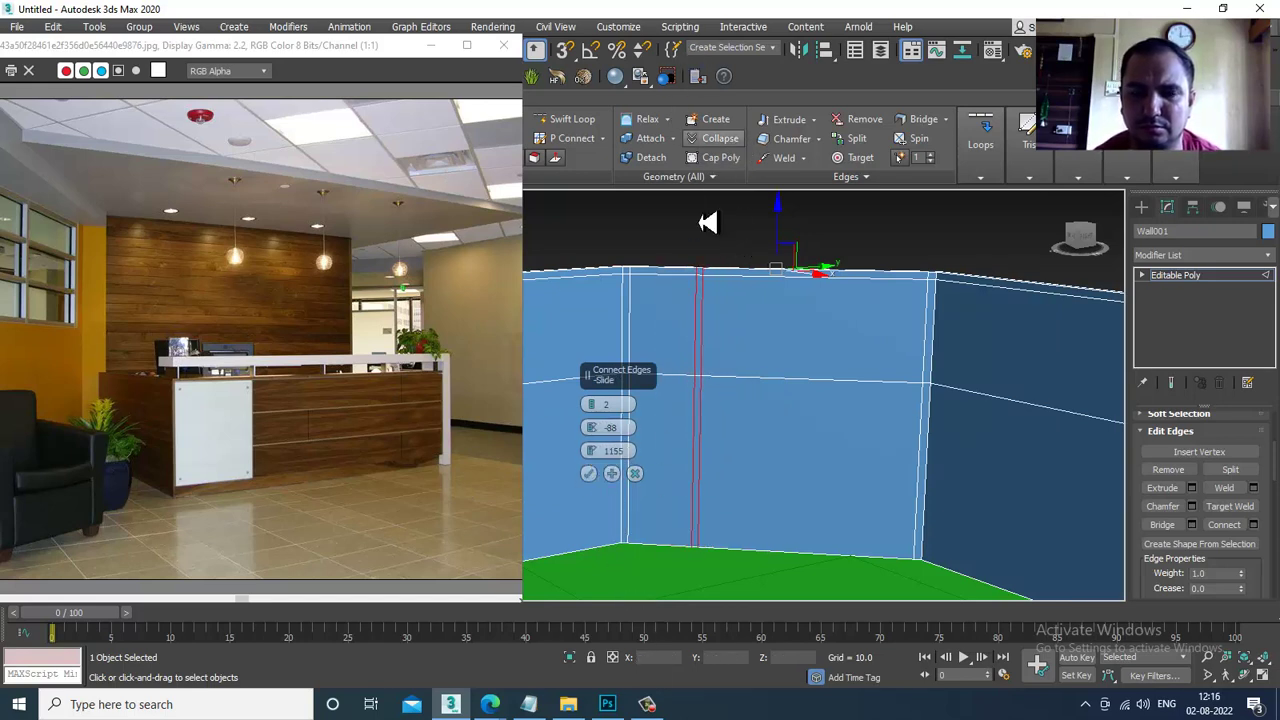
pyautogui.click(589, 475)
# Connect the horizontal edges of the angled section's remaining wide part with 2 segments, pinch -85 and slide 563.
pyautogui.moveTo(822, 538); pyautogui.dragTo(822, 652)
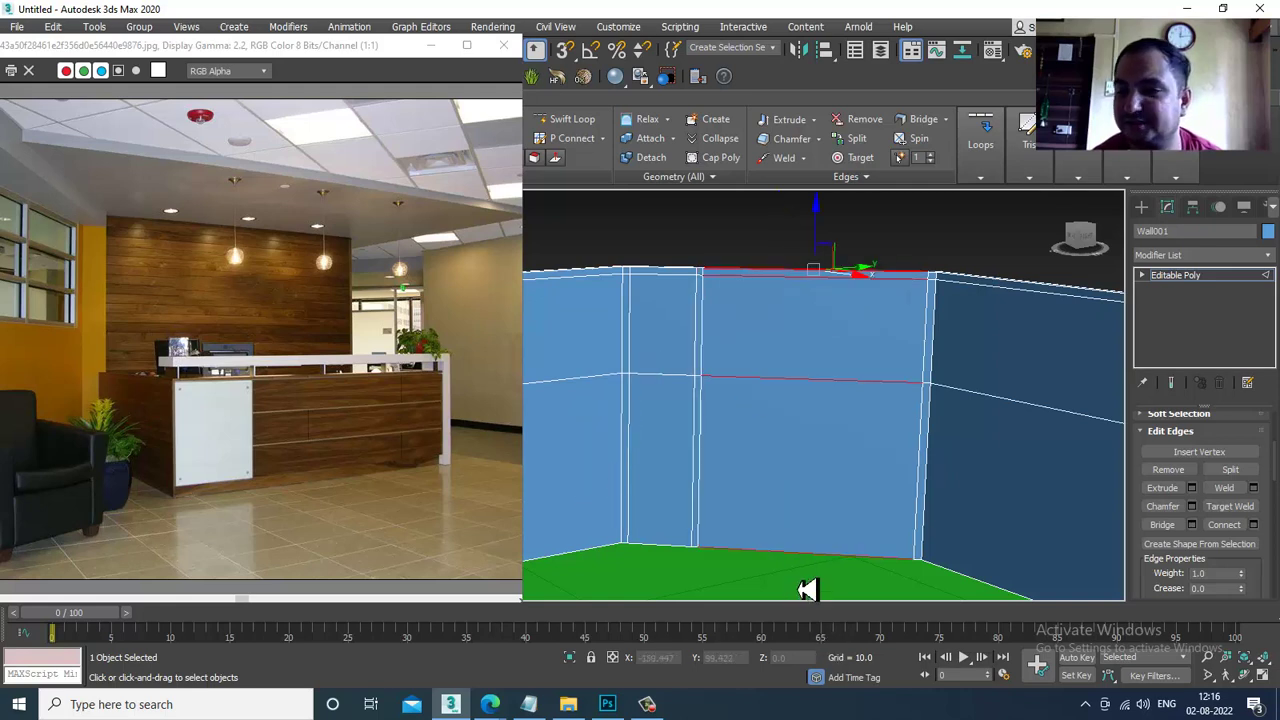
pyautogui.click(1254, 526)
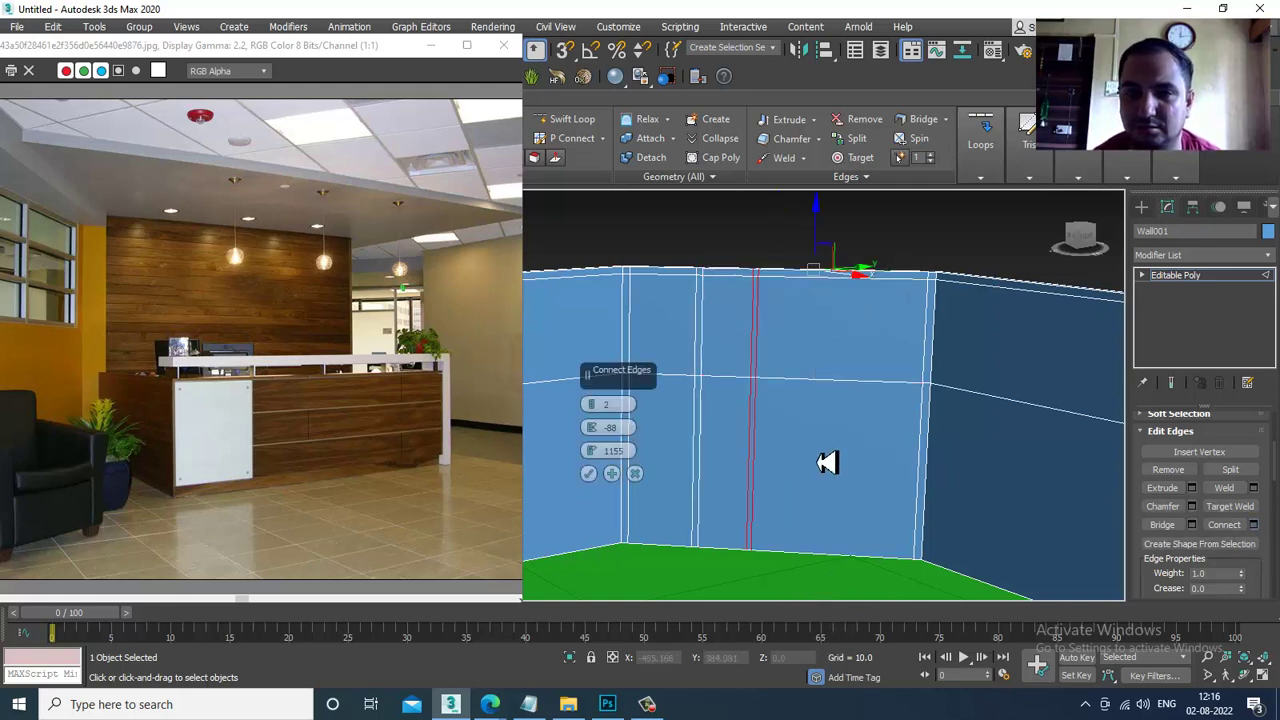
pyautogui.moveTo(606, 430); pyautogui.dragTo(1048, 197)
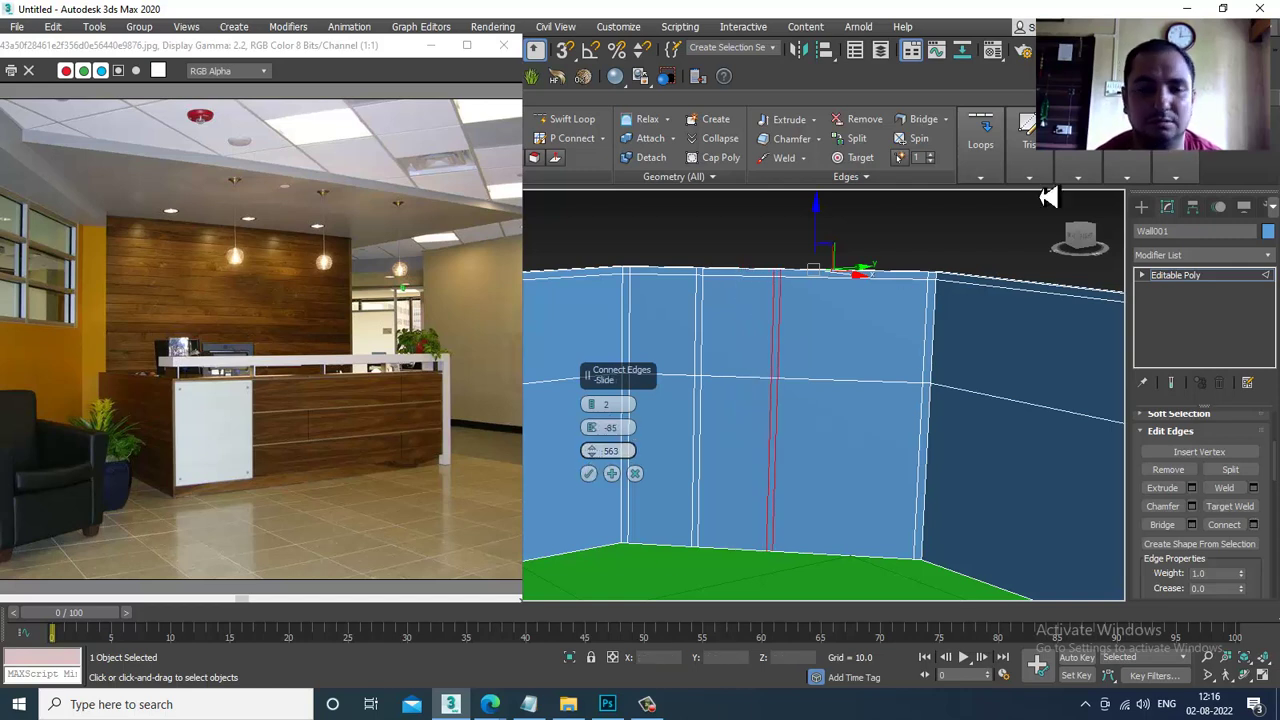
pyautogui.click(589, 473)
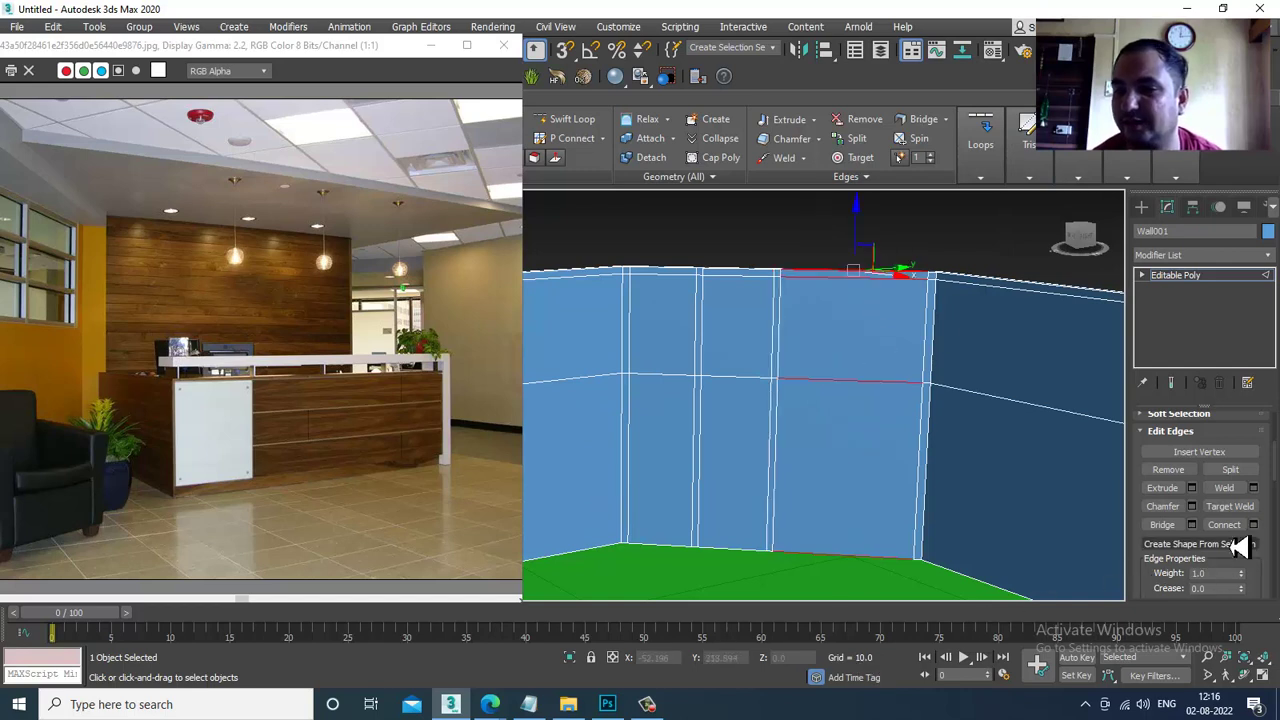
# Connect the horizontal edges of the last wide part with 2 segments, pinch -78 and slide 1, to add the third inner strip.
pyautogui.click(1253, 524)
pyautogui.moveTo(592, 428); pyautogui.dragTo(1102, 10)
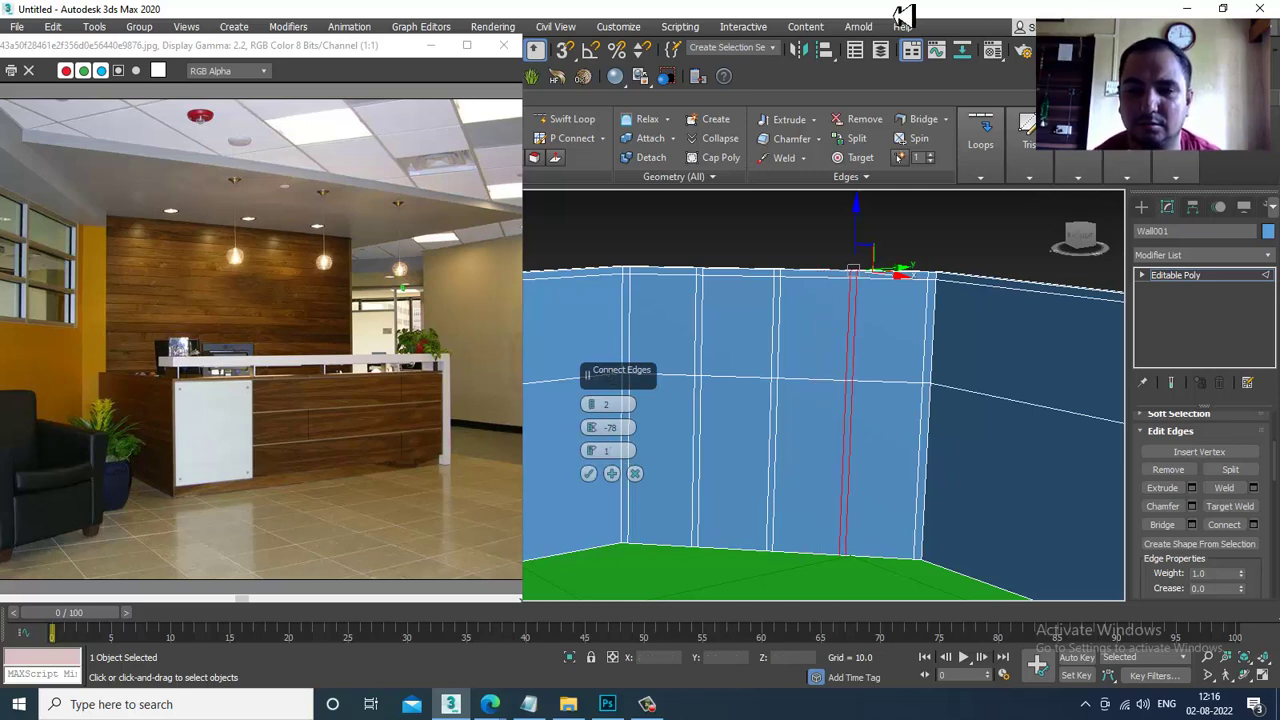
pyautogui.click(590, 478)
# Connect the upper band's vertical edges around the wall with 2 segments, pinch -78 and slide 1, and raise the new edges slightly along Z.
pyautogui.scroll(-5, 812, 370)
pyautogui.keyDown('alt'); pyautogui.moveTo(812, 370); pyautogui.dragTo(706, 411, button='middle'); pyautogui.keyUp('alt')
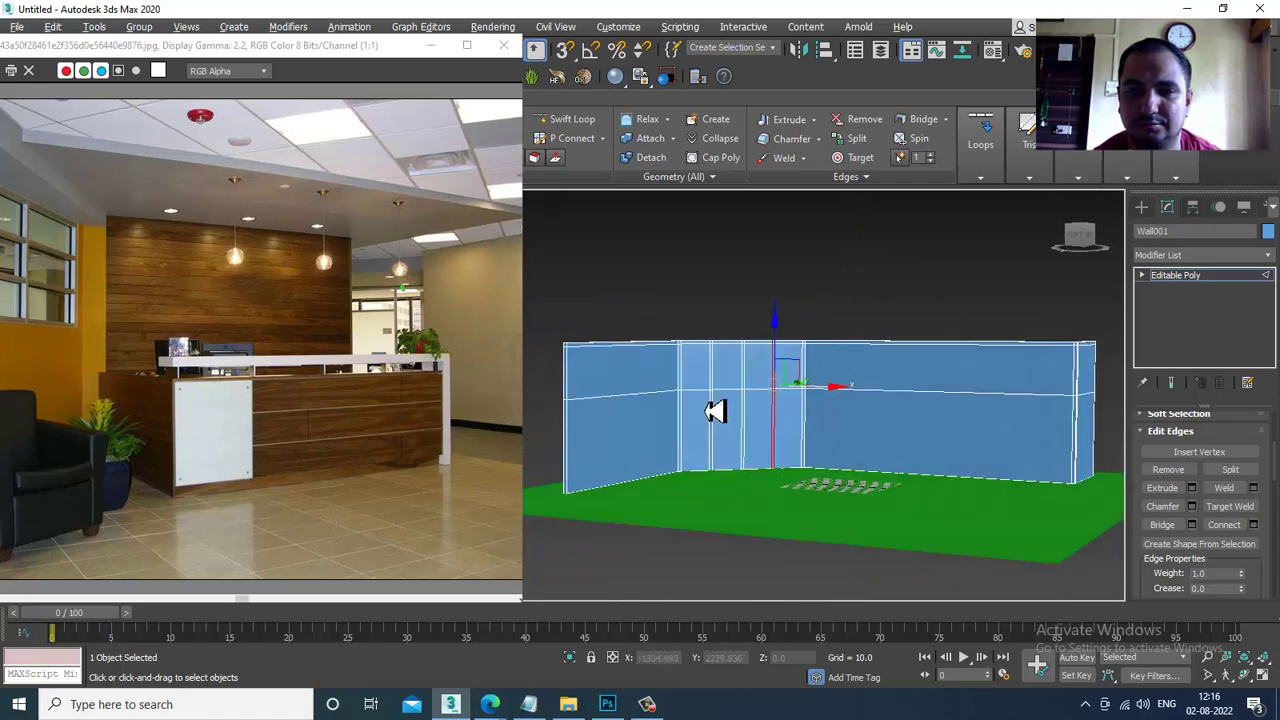
pyautogui.click(578, 390)
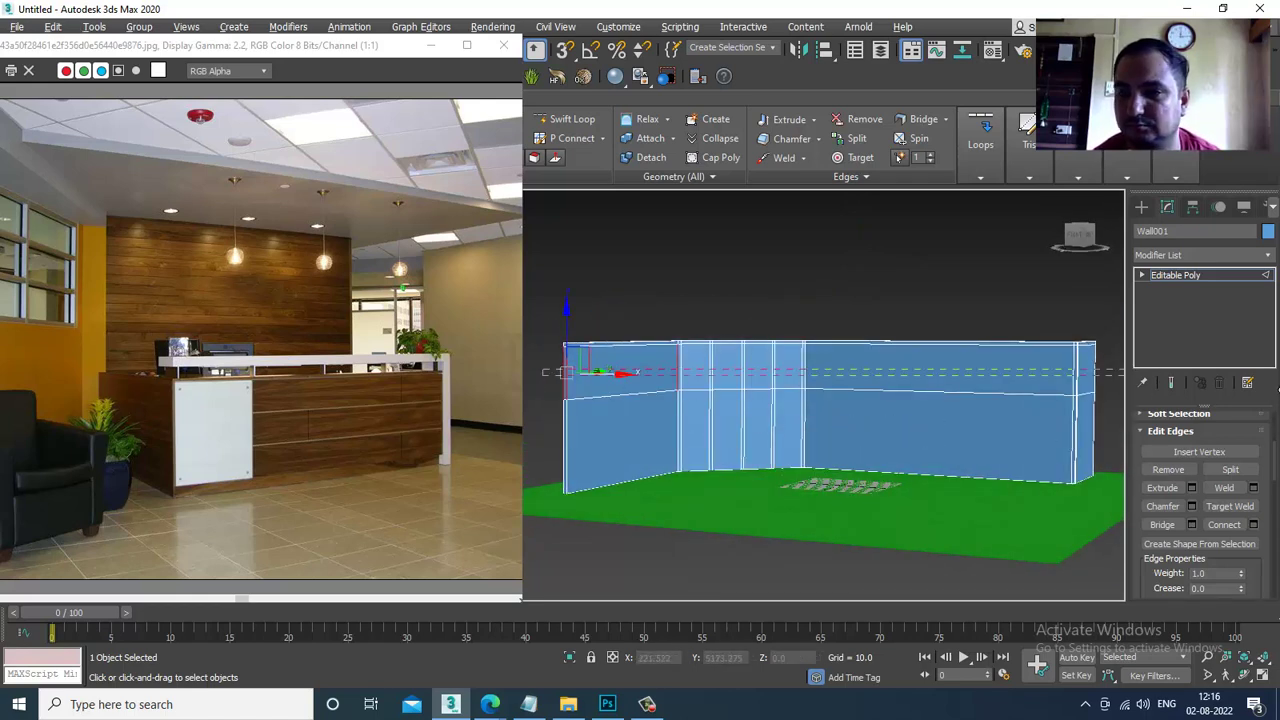
pyautogui.moveTo(1222, 384); pyautogui.dragTo(1222, 384)
pyautogui.keyDown('alt'); pyautogui.moveTo(728, 406); pyautogui.dragTo(757, 420, button='middle'); pyautogui.keyUp('alt')
pyautogui.scroll(5, 757, 420)
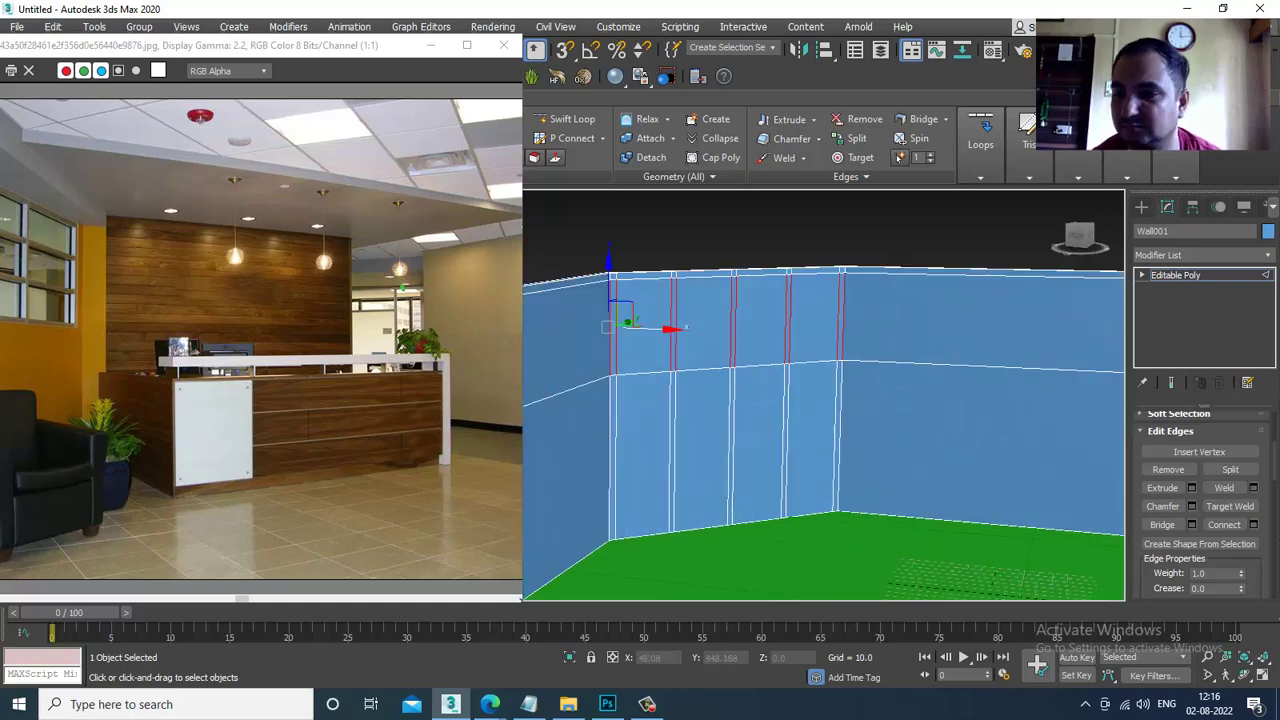
pyautogui.click(1255, 526)
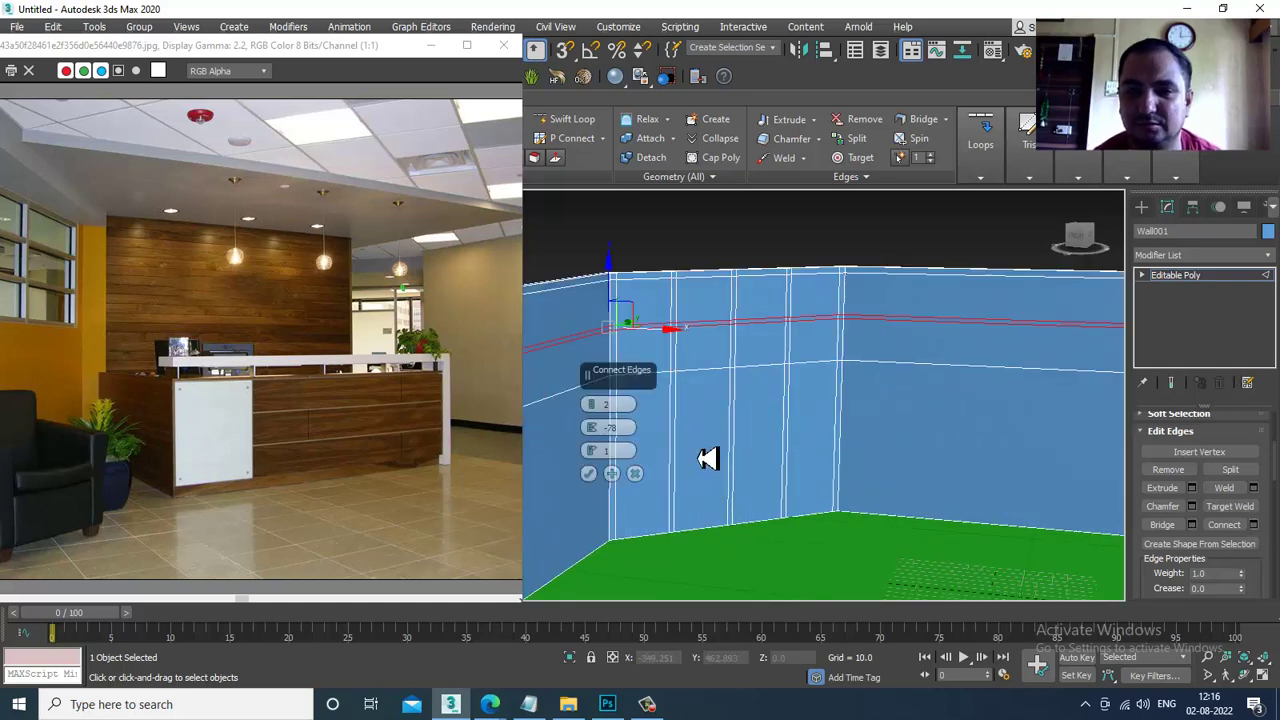
pyautogui.click(589, 475)
pyautogui.moveTo(614, 309); pyautogui.dragTo(619, 289)
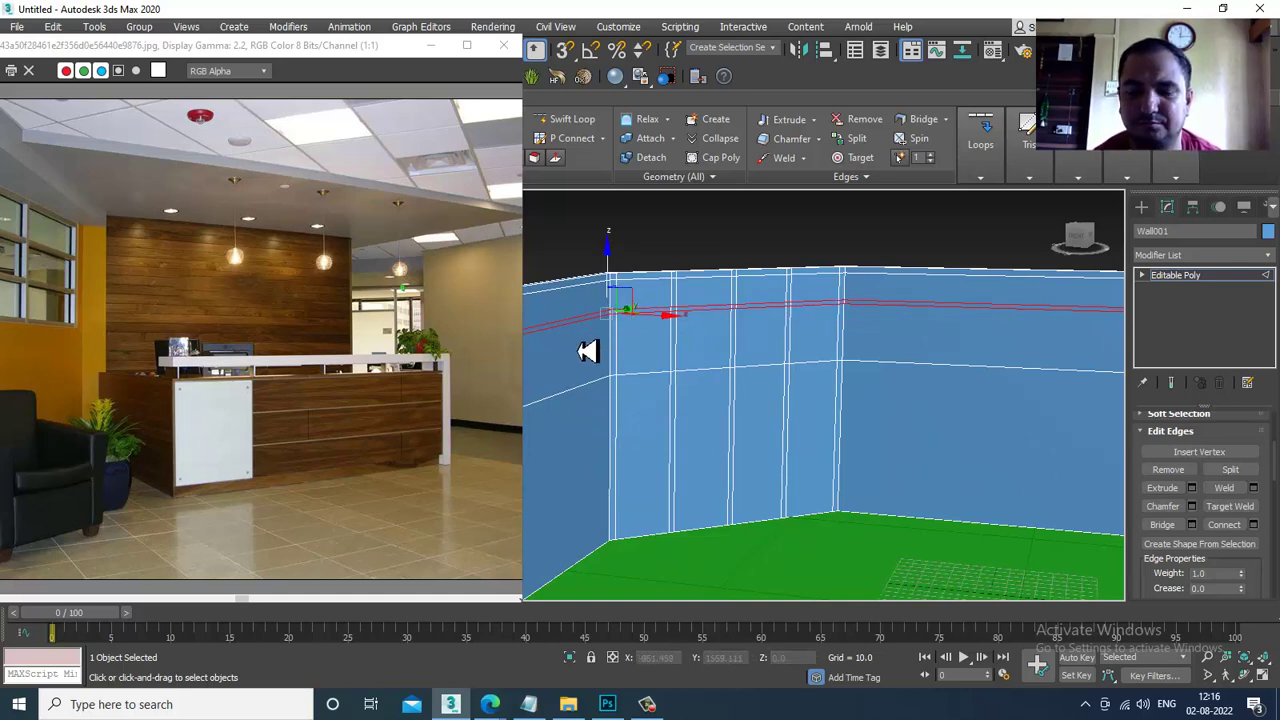
# Select the vertical edges of the band between the new horizontal strip and the mid-height edge, all around the wall.
pyautogui.hotkey('alt', 'w')
pyautogui.scroll(-3, 917, 294)
pyautogui.scroll(-3, 960, 500)
pyautogui.hotkey('alt', 'w')
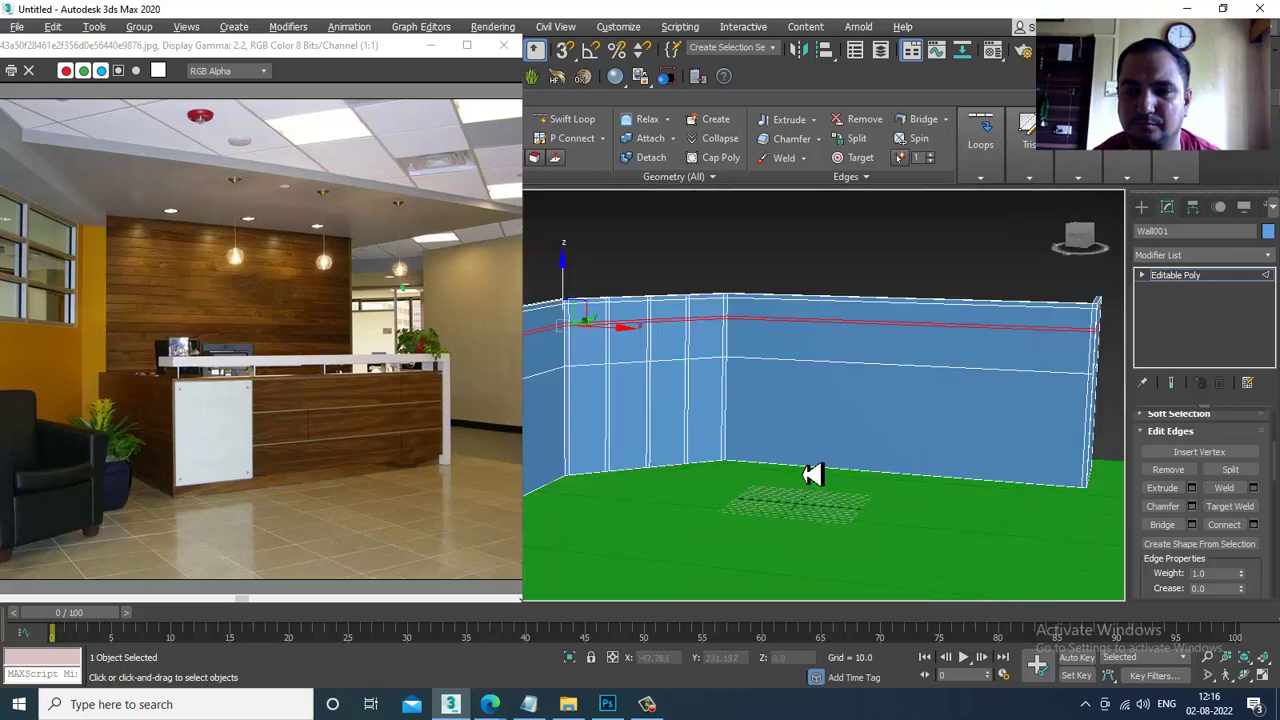
pyautogui.scroll(-3, 812, 475)
pyautogui.hotkey('alt', 'r')
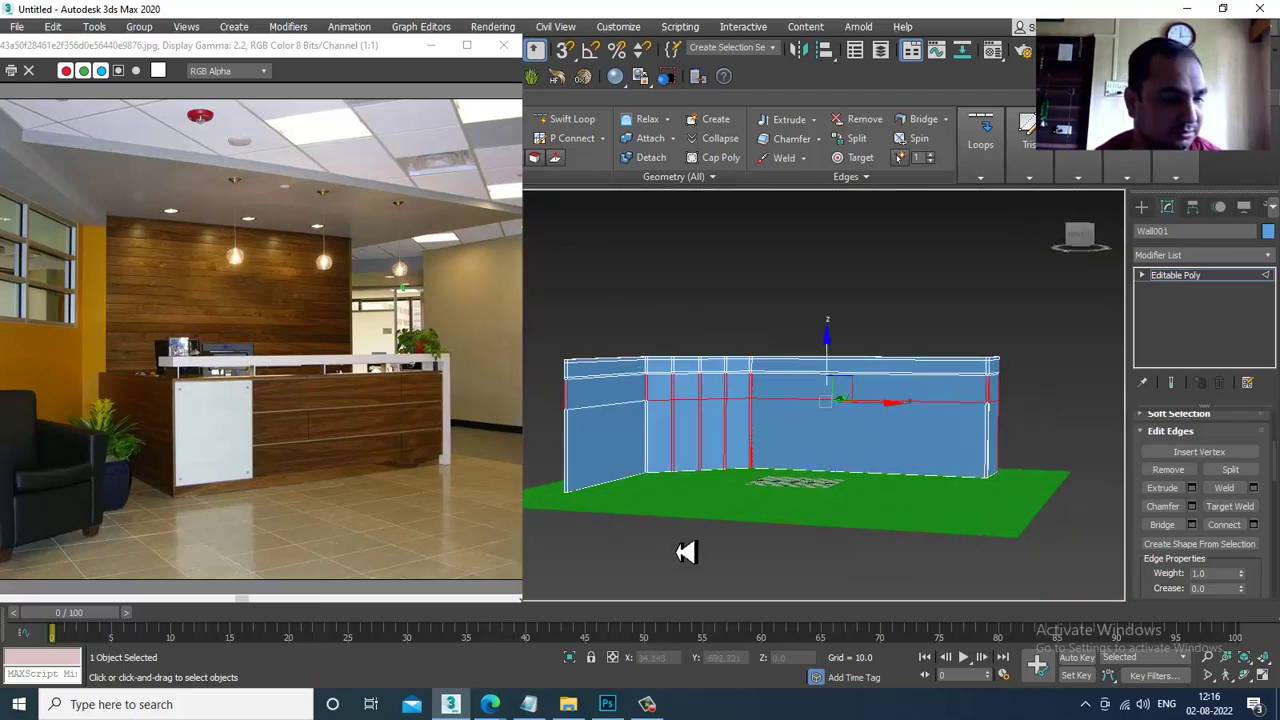
pyautogui.hotkey('alt', 'w')
pyautogui.scroll(-1, 857, 357)
pyautogui.hotkey('alt', 'w')
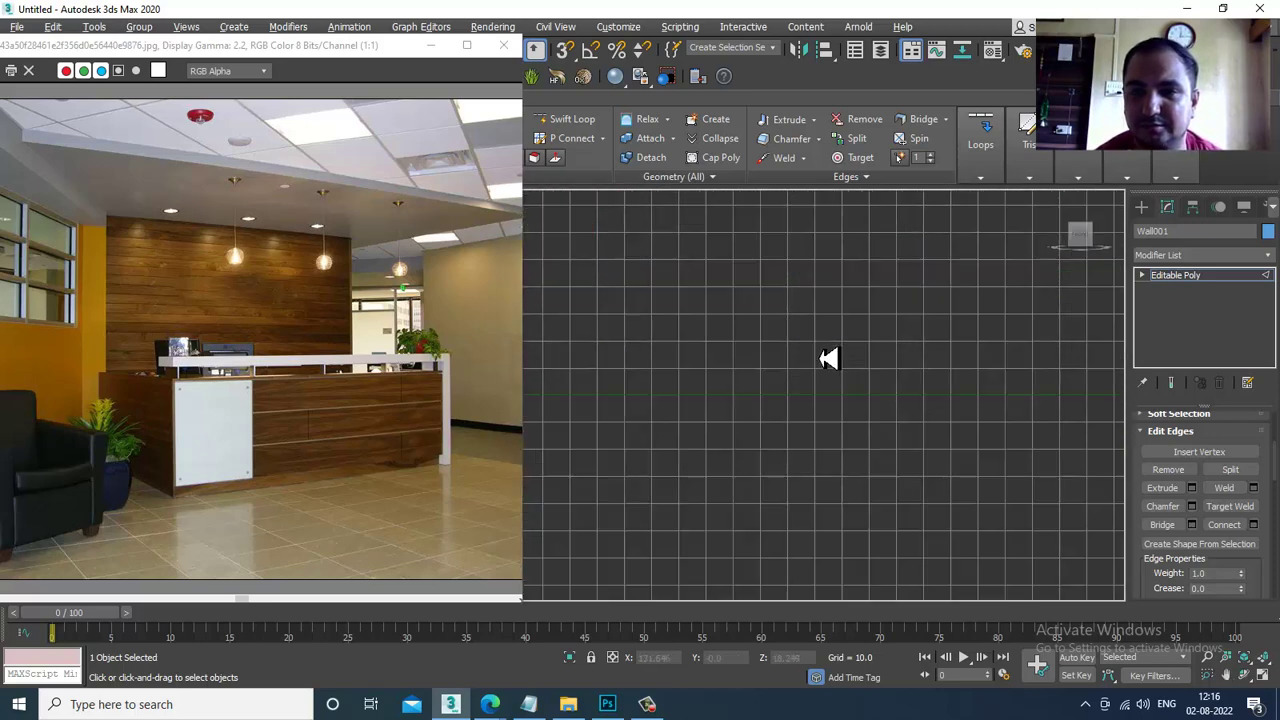
pyautogui.scroll(-5, 829, 357)
pyautogui.moveTo(829, 357); pyautogui.dragTo(900, 414, button='middle')
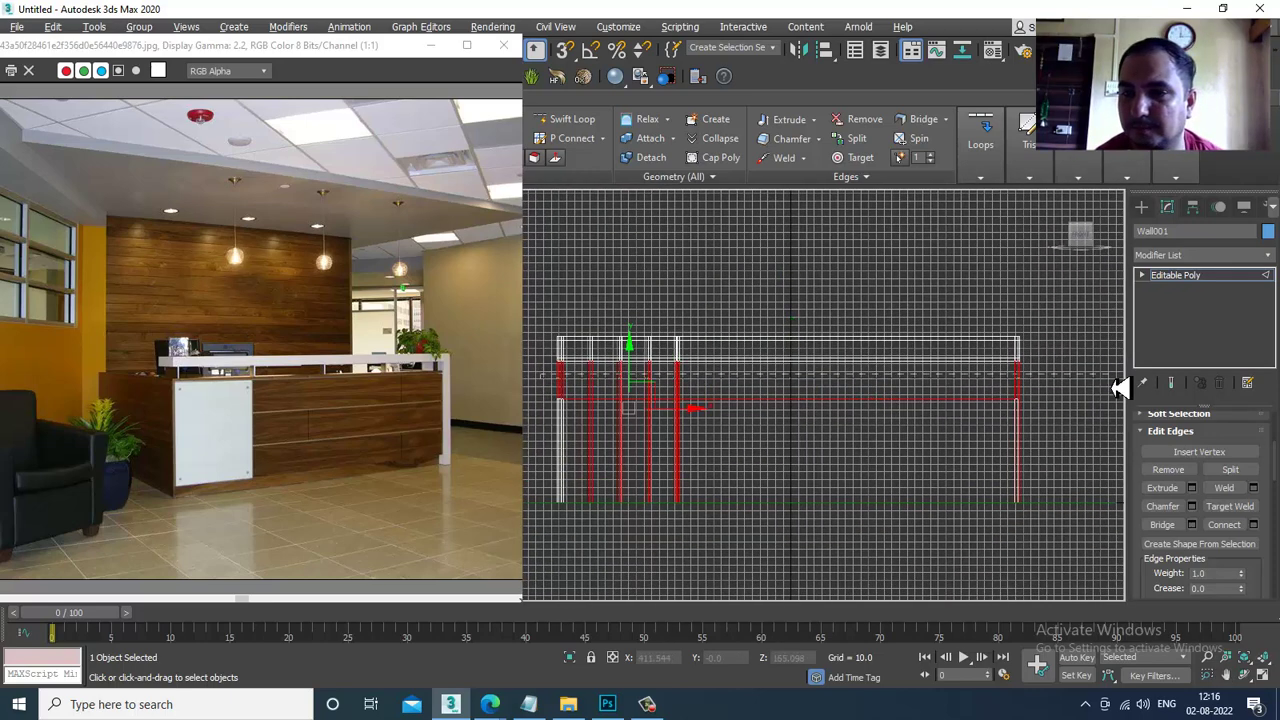
pyautogui.hotkey('alt', 'w')
pyautogui.hotkey('alt', 'w')
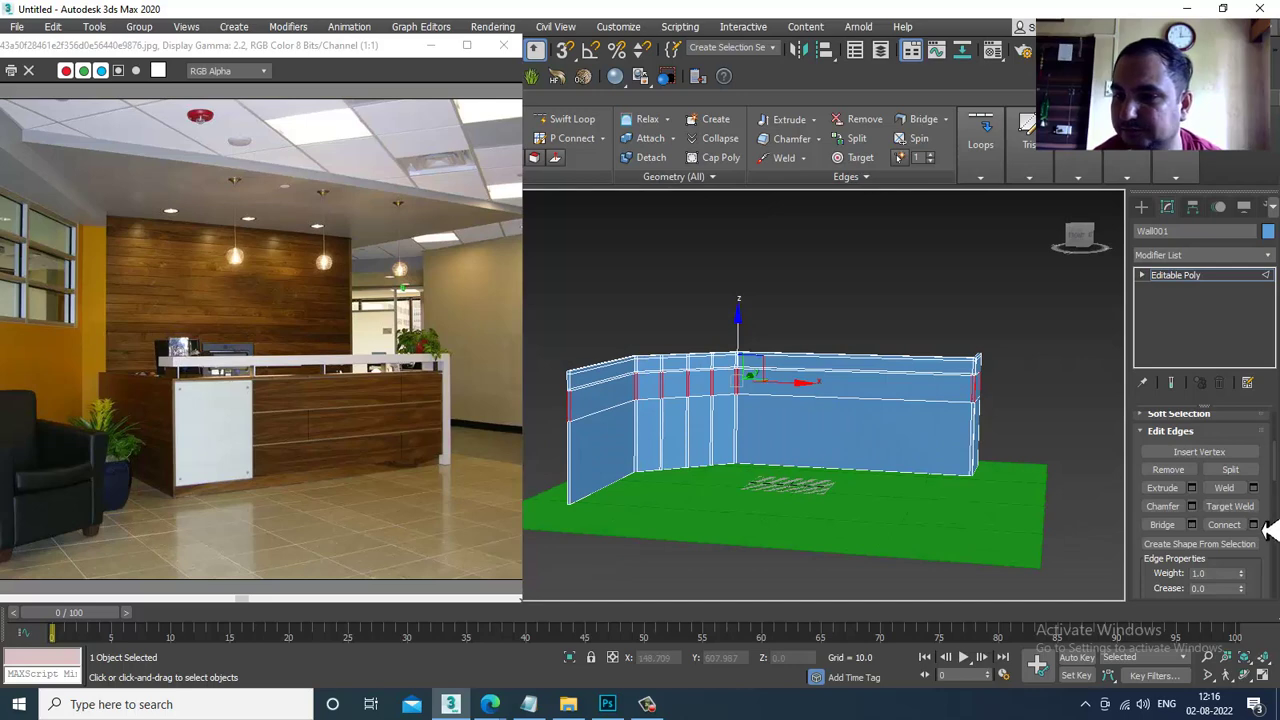
# Connect the selected band edges with 2 segments, pinch -62 and slide 1 to form another horizontal strip around the wall.
pyautogui.click(1254, 525)
pyautogui.scroll(1, 724, 385)
pyautogui.moveTo(553, 364); pyautogui.dragTo(673, 352, button='middle')
pyautogui.scroll(4, 673, 352)
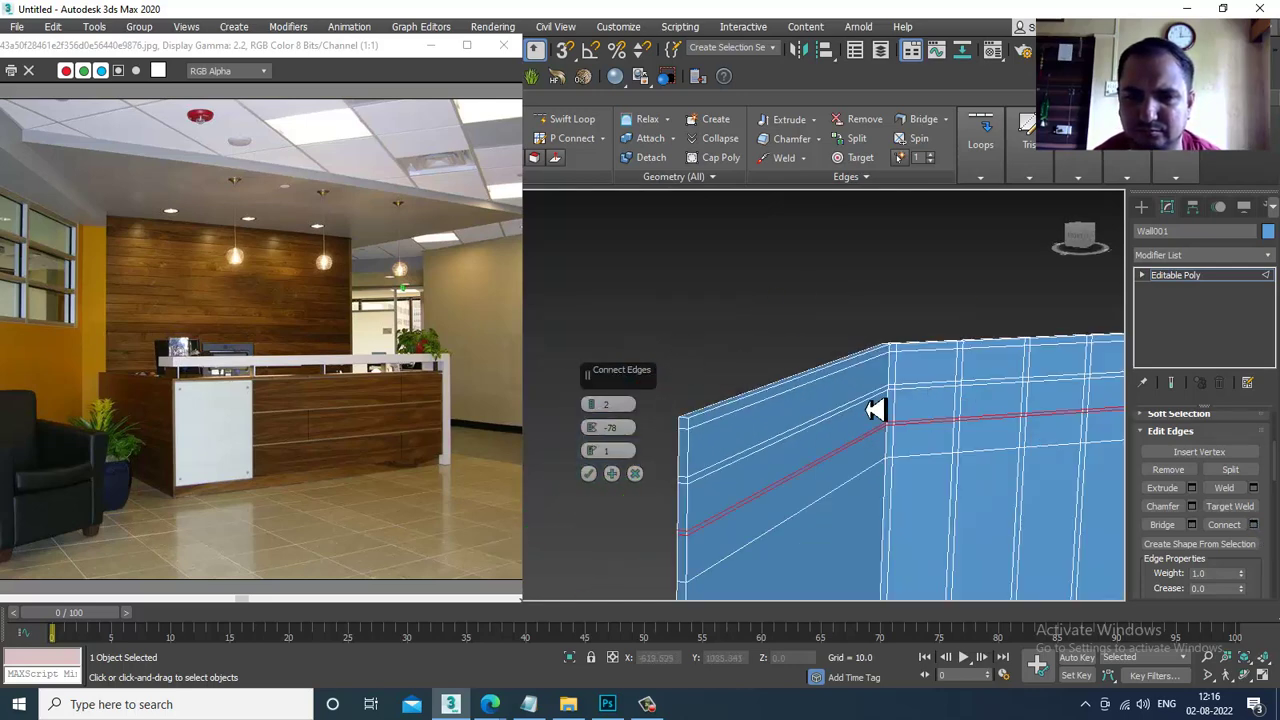
pyautogui.moveTo(867, 405); pyautogui.dragTo(785, 385, button='middle')
pyautogui.moveTo(594, 429); pyautogui.dragTo(597, 387)
pyautogui.keyDown('alt'); pyautogui.moveTo(610, 393); pyautogui.dragTo(885, 395, button='middle'); pyautogui.keyUp('alt')
pyautogui.click(589, 474)
# Select the angled section's four top-row panes, the end pane of the middle row and three adjoining bottom-row panes.
pyautogui.press('4')
pyautogui.click(806, 345)
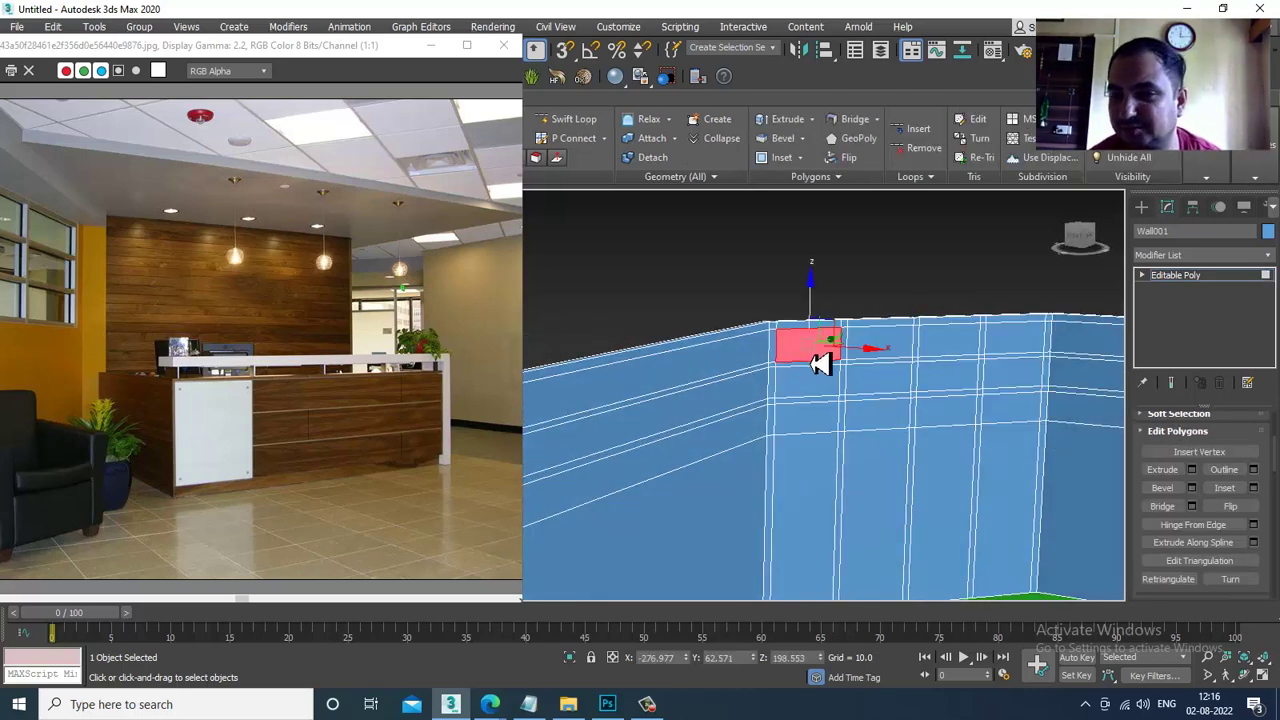
pyautogui.keyDown('ctrl'); pyautogui.click(880, 344); pyautogui.keyUp('ctrl')
pyautogui.keyDown('ctrl'); pyautogui.click(955, 342); pyautogui.keyUp('ctrl')
pyautogui.keyDown('ctrl'); pyautogui.click(1015, 340); pyautogui.keyUp('ctrl')
pyautogui.keyDown('ctrl'); pyautogui.click(1014, 373); pyautogui.keyUp('ctrl')
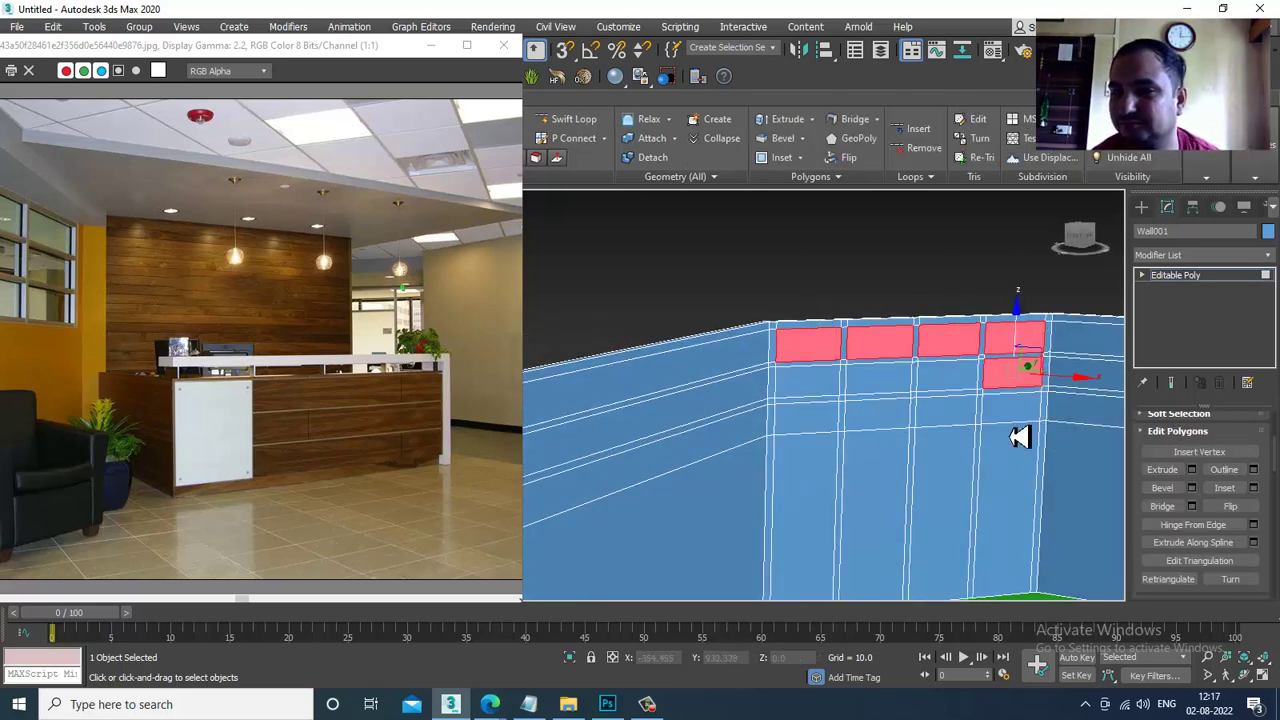
pyautogui.keyDown('ctrl'); pyautogui.click(1010, 407); pyautogui.keyUp('ctrl')
pyautogui.keyDown('ctrl'); pyautogui.click(940, 414); pyautogui.keyUp('ctrl')
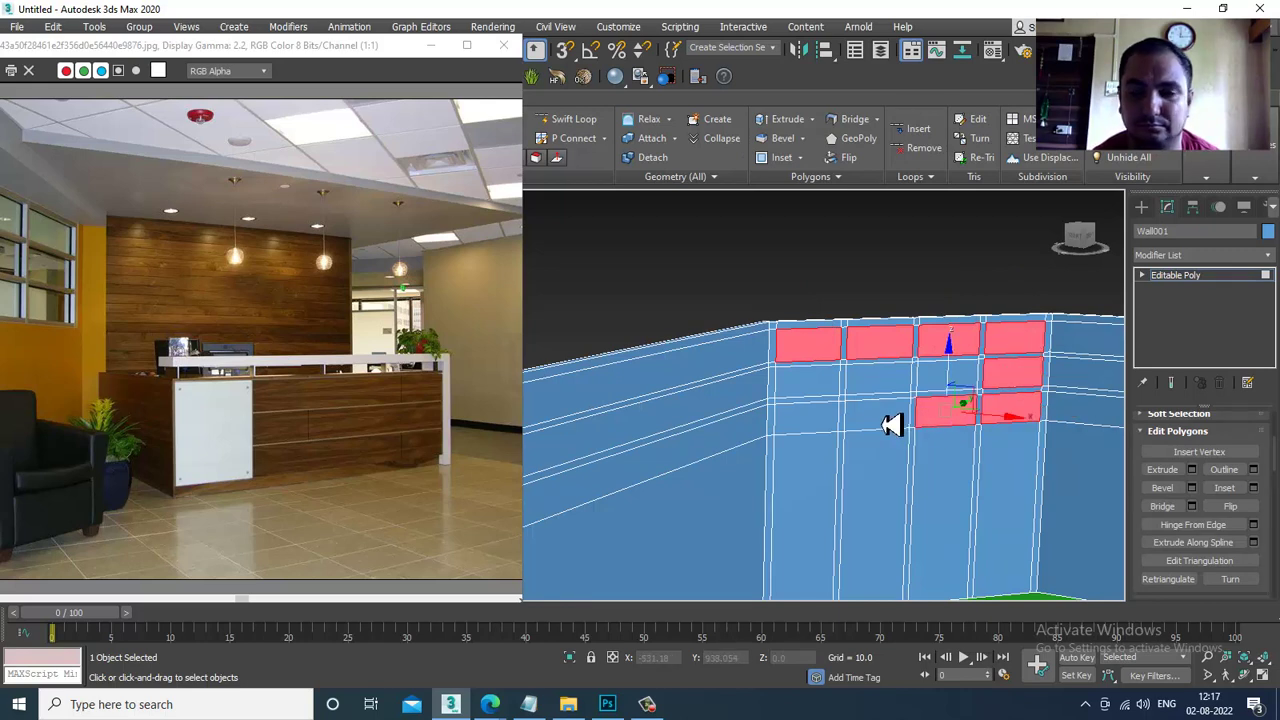
pyautogui.keyDown('ctrl'); pyautogui.click(884, 422); pyautogui.keyUp('ctrl')
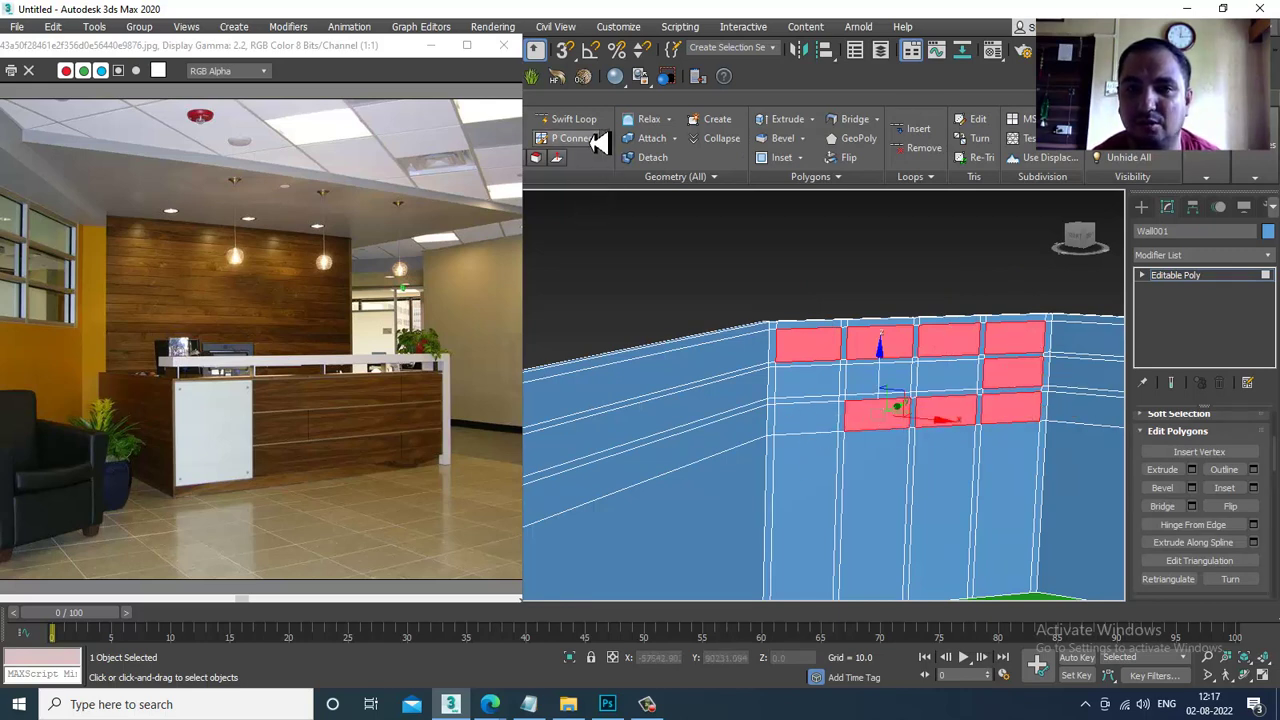
pyautogui.click(566, 119)
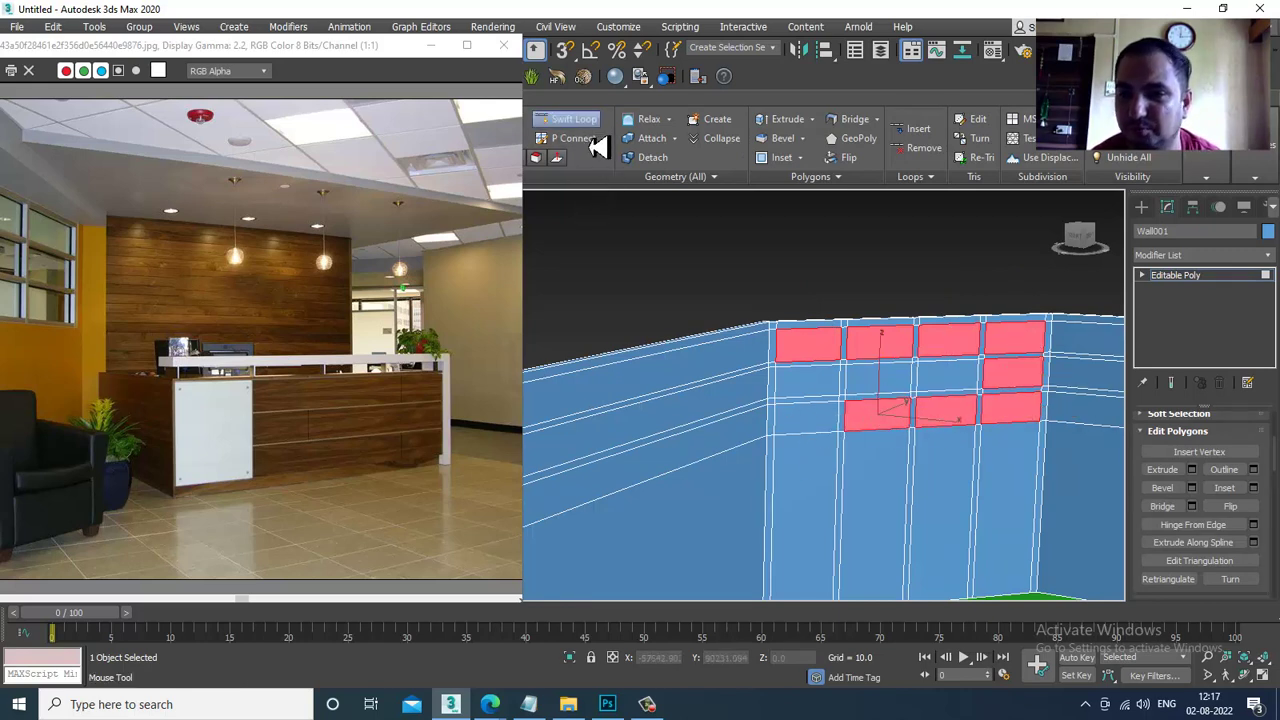
pyautogui.rightClick(853, 450)
# Connect the vertical edges of the lower wall part with 1 segment and slide 92 to close the last horizontal strip.
pyautogui.scroll(-5, 848, 410)
pyautogui.moveTo(836, 434); pyautogui.dragTo(757, 386, button='middle')
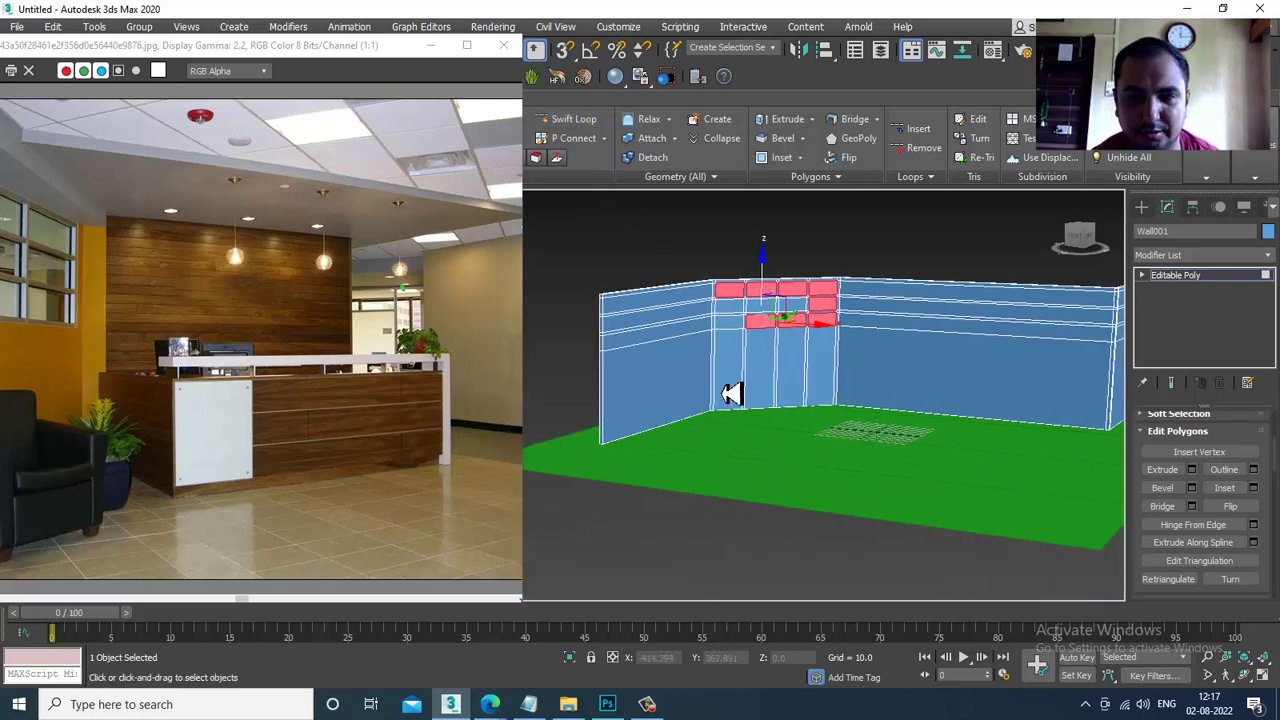
pyautogui.press('2')
pyautogui.moveTo(1197, 390); pyautogui.dragTo(1243, 382)
pyautogui.scroll(-3, 1045, 388)
pyautogui.moveTo(1043, 388); pyautogui.dragTo(956, 388, button='middle')
pyautogui.keyDown('alt'); pyautogui.moveTo(956, 388); pyautogui.dragTo(898, 388, button='middle'); pyautogui.keyUp('alt')
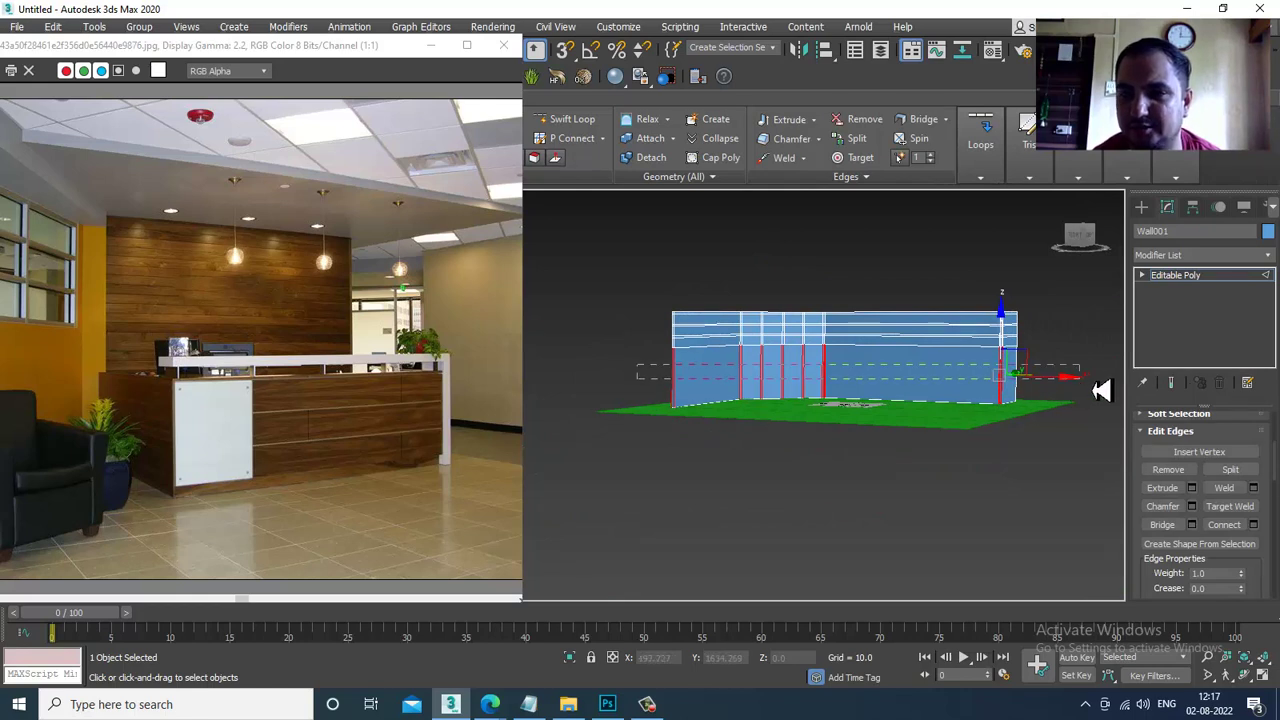
pyautogui.moveTo(1102, 390); pyautogui.dragTo(1100, 390)
pyautogui.keyDown('alt'); pyautogui.moveTo(862, 355); pyautogui.dragTo(874, 366, button='middle'); pyautogui.keyUp('alt')
pyautogui.scroll(3, 874, 366)
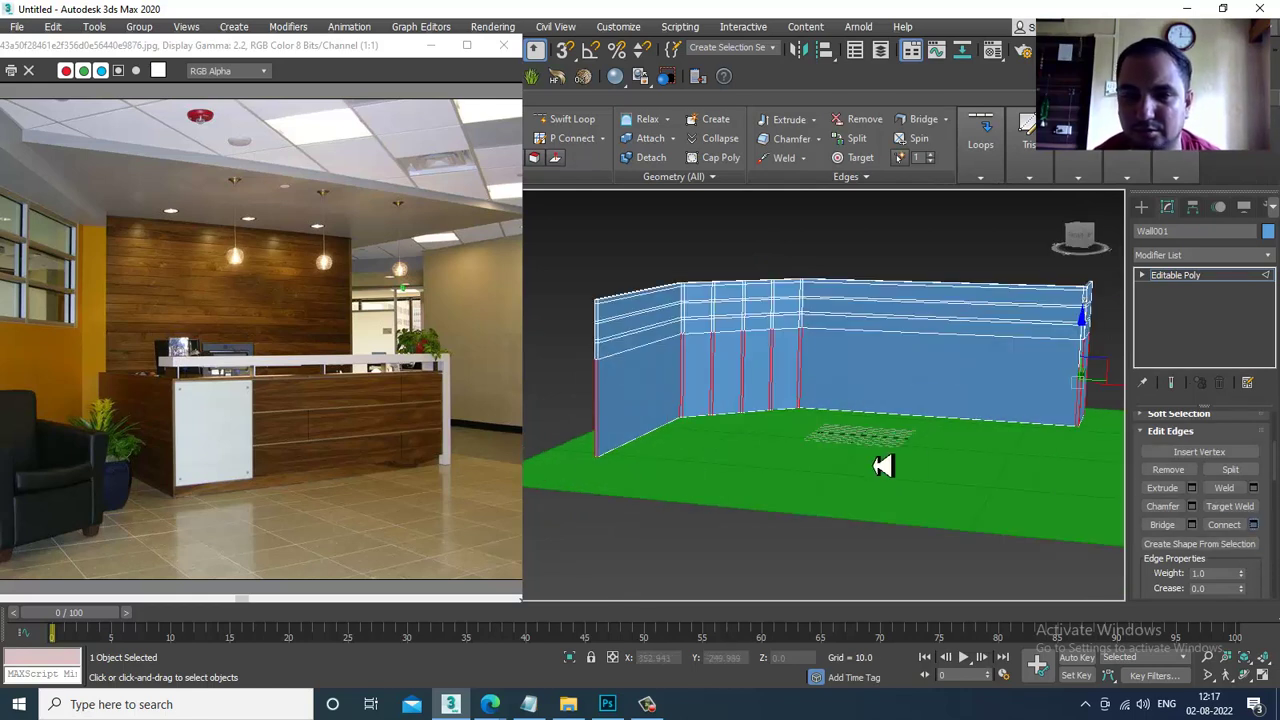
pyautogui.click(594, 411)
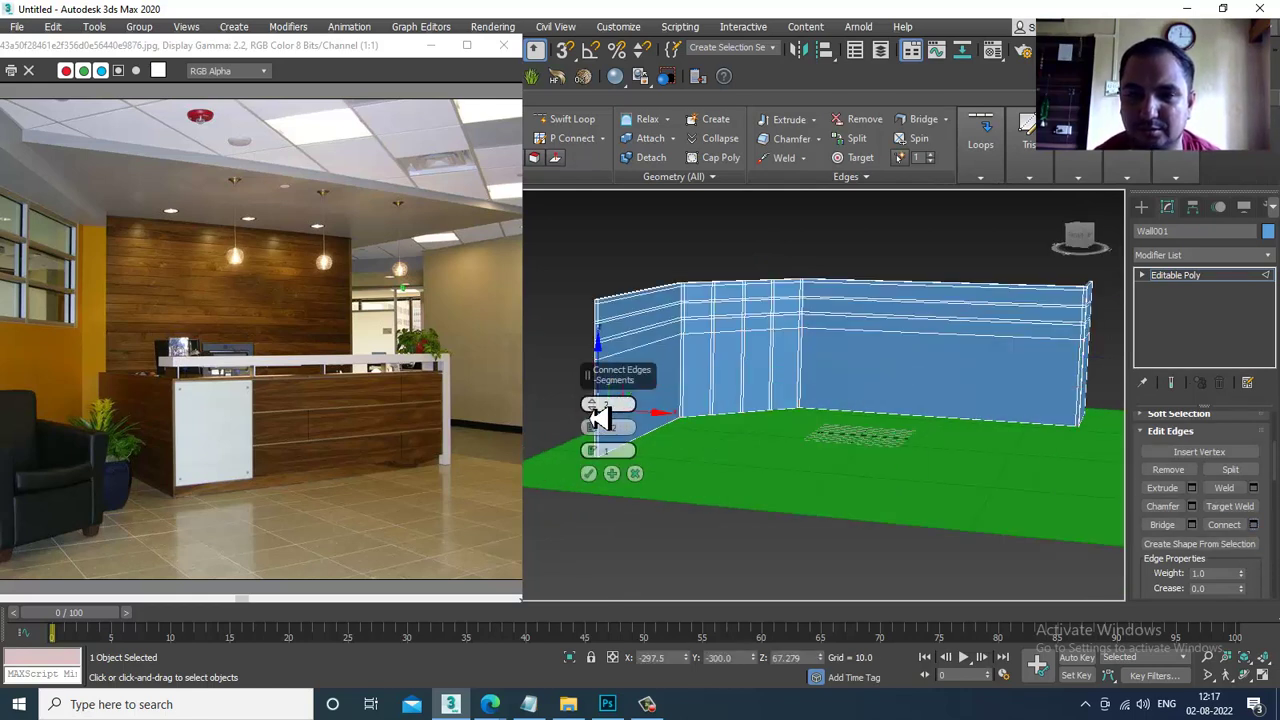
pyautogui.click(592, 409)
pyautogui.moveTo(592, 450); pyautogui.dragTo(648, 163)
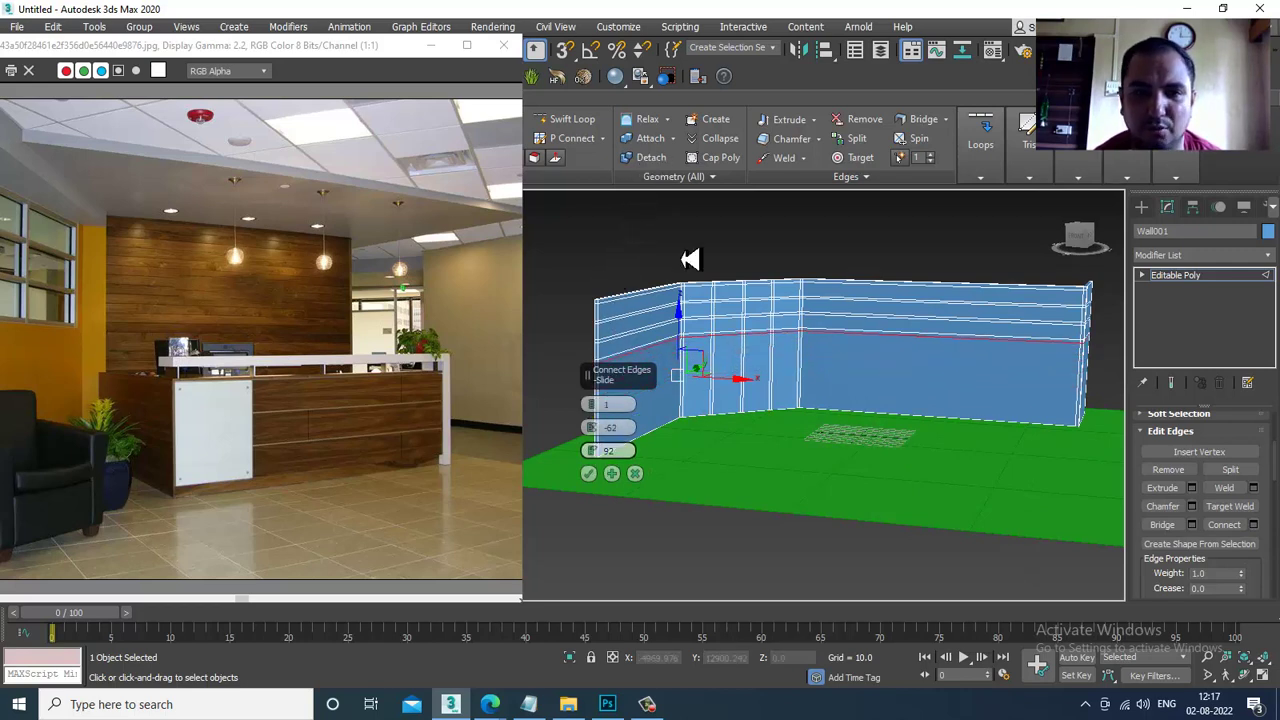
pyautogui.click(598, 476)
# Add the remaining middle-row panes and the last bottom-row pane of the angled section's inner face to the polygon selection.
pyautogui.scroll(6, 811, 411)
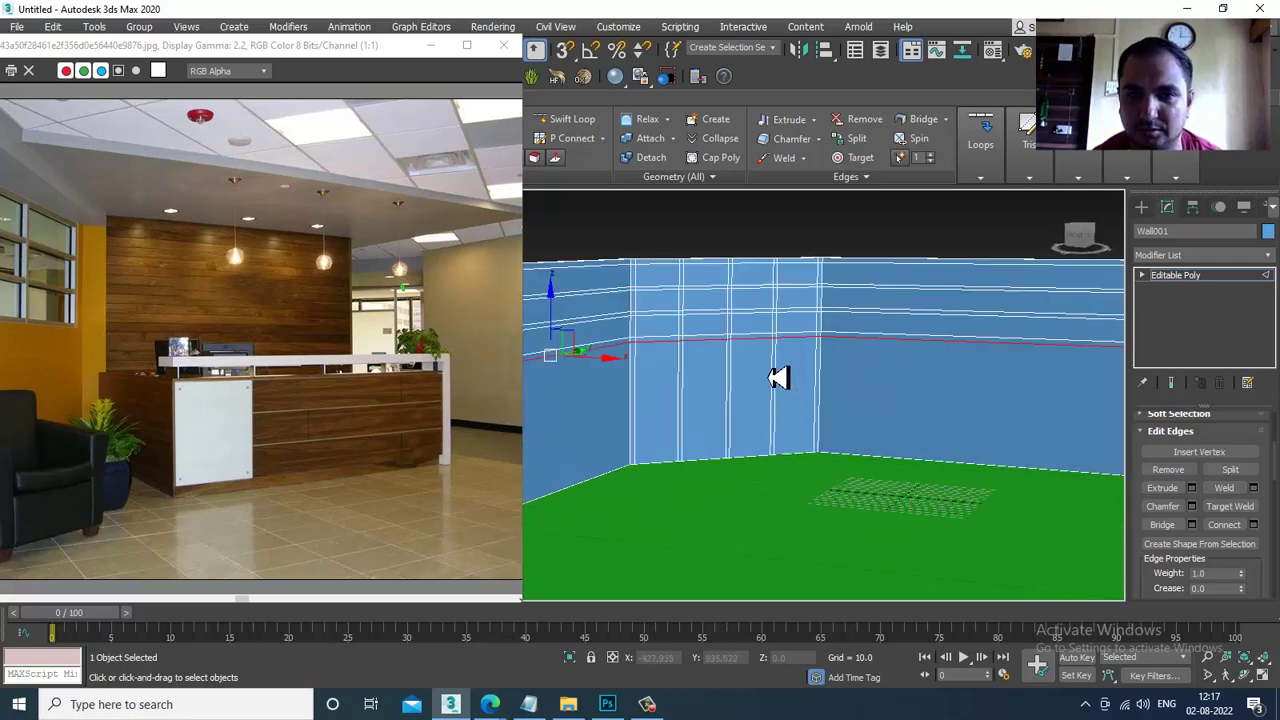
pyautogui.scroll(6, 841, 395)
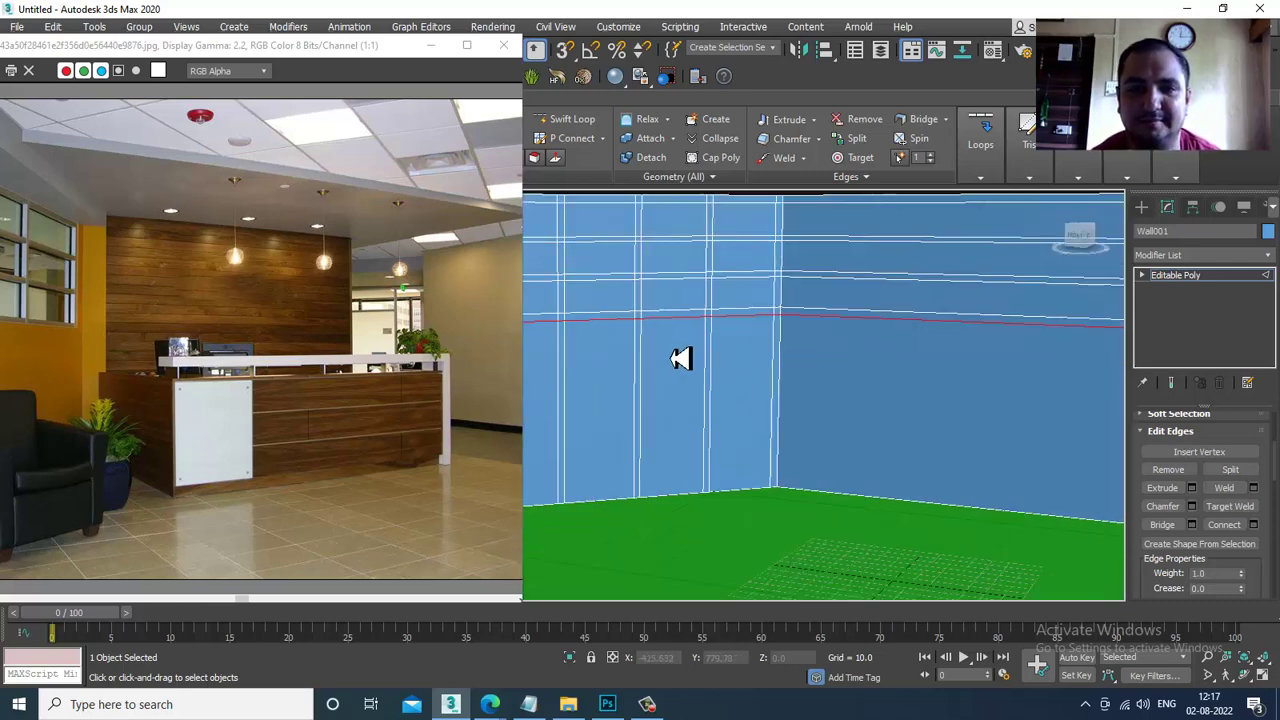
pyautogui.scroll(-3, 792, 395)
pyautogui.press('4')
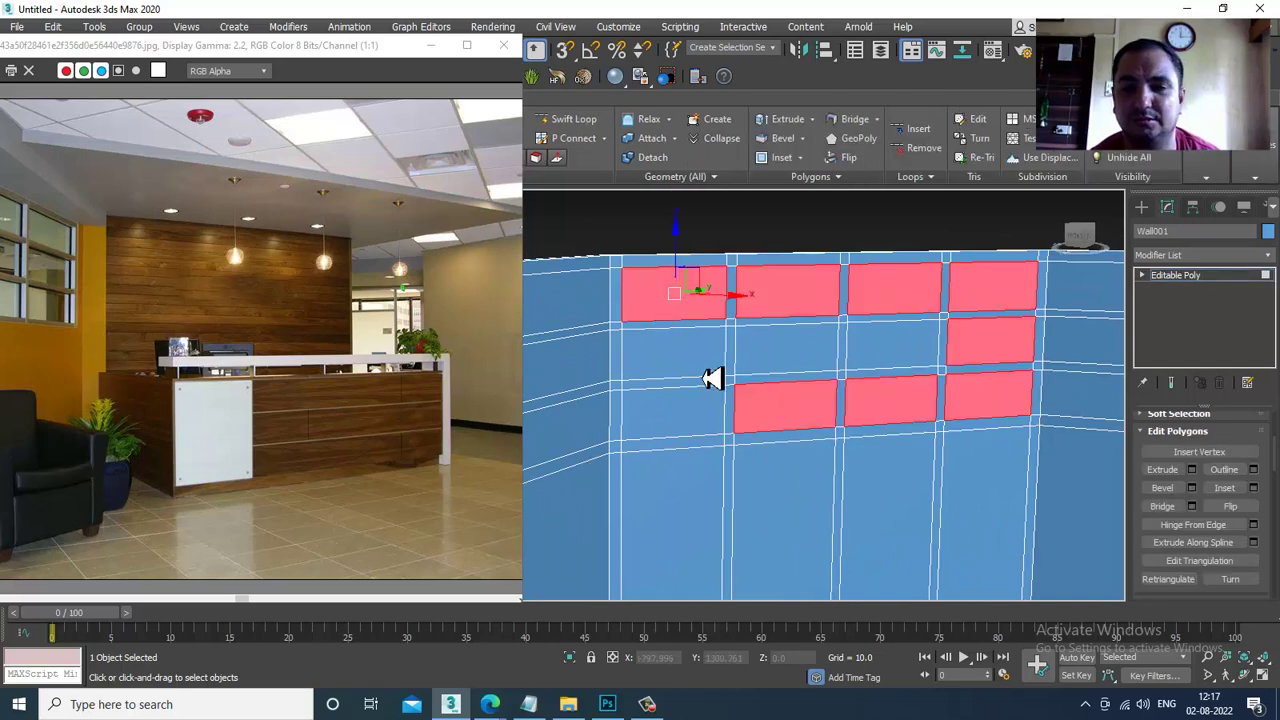
pyautogui.keyDown('ctrl'); pyautogui.click(808, 360); pyautogui.keyUp('ctrl')
pyautogui.keyDown('ctrl'); pyautogui.click(905, 362); pyautogui.keyUp('ctrl')
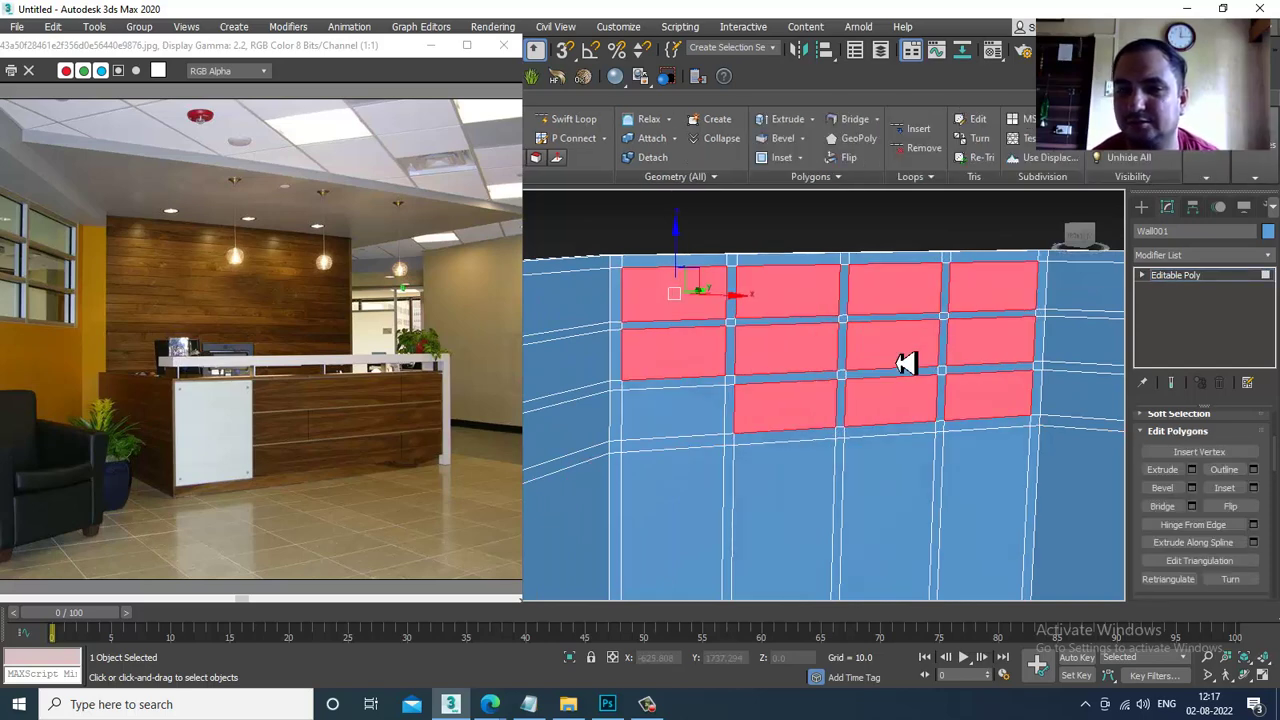
pyautogui.keyDown('ctrl'); pyautogui.click(650, 418); pyautogui.keyUp('ctrl')
# Add the matching three rows of four panes on the angled section's outer face to the polygon selection.
pyautogui.scroll(-3, 893, 416)
pyautogui.keyDown('alt'); pyautogui.moveTo(893, 416); pyautogui.dragTo(842, 361, button='middle'); pyautogui.keyUp('alt')
pyautogui.keyDown('ctrl'); pyautogui.click(771, 334); pyautogui.keyUp('ctrl')
pyautogui.keyDown('ctrl'); pyautogui.click(828, 342); pyautogui.keyUp('ctrl')
pyautogui.keyDown('ctrl'); pyautogui.click(872, 338); pyautogui.keyUp('ctrl')
pyautogui.keyDown('ctrl'); pyautogui.click(940, 352); pyautogui.keyUp('ctrl')
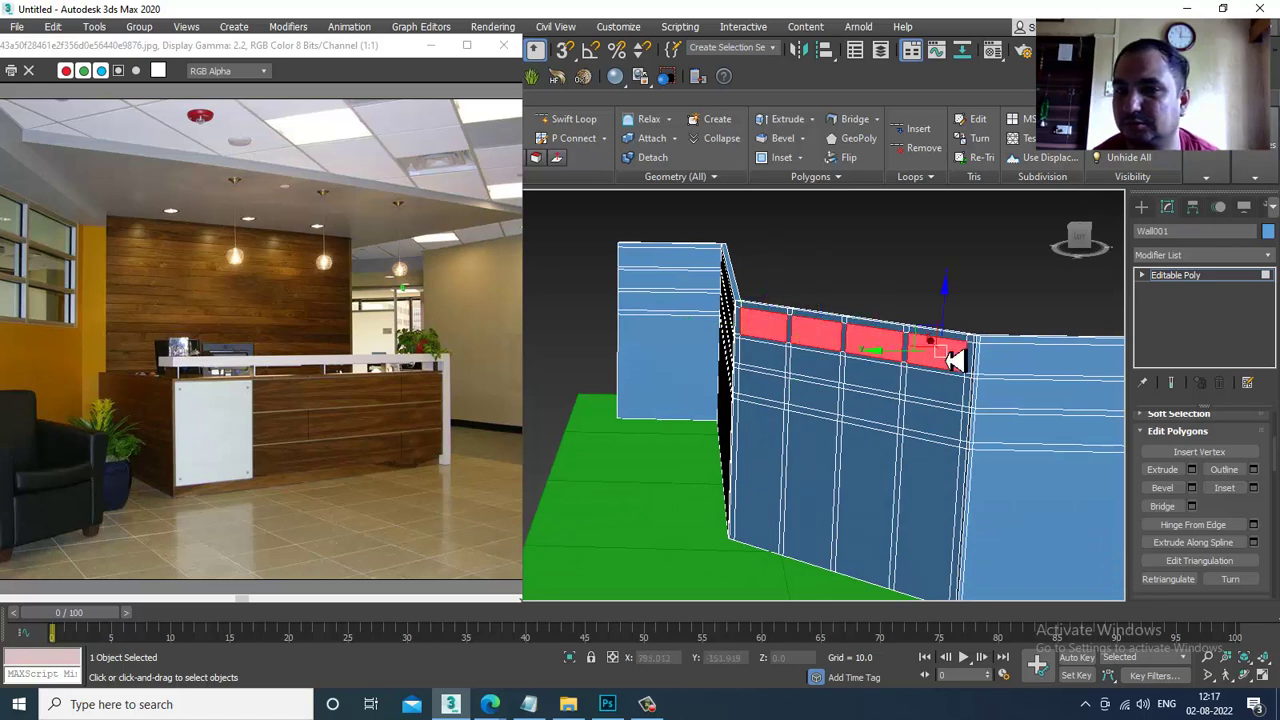
pyautogui.keyDown('ctrl'); pyautogui.click(936, 384); pyautogui.keyUp('ctrl')
pyautogui.keyDown('ctrl'); pyautogui.click(932, 418); pyautogui.keyUp('ctrl')
pyautogui.keyDown('ctrl'); pyautogui.click(872, 406); pyautogui.keyUp('ctrl')
pyautogui.keyDown('ctrl'); pyautogui.click(870, 372); pyautogui.keyUp('ctrl')
pyautogui.keyDown('ctrl'); pyautogui.click(820, 374); pyautogui.keyUp('ctrl')
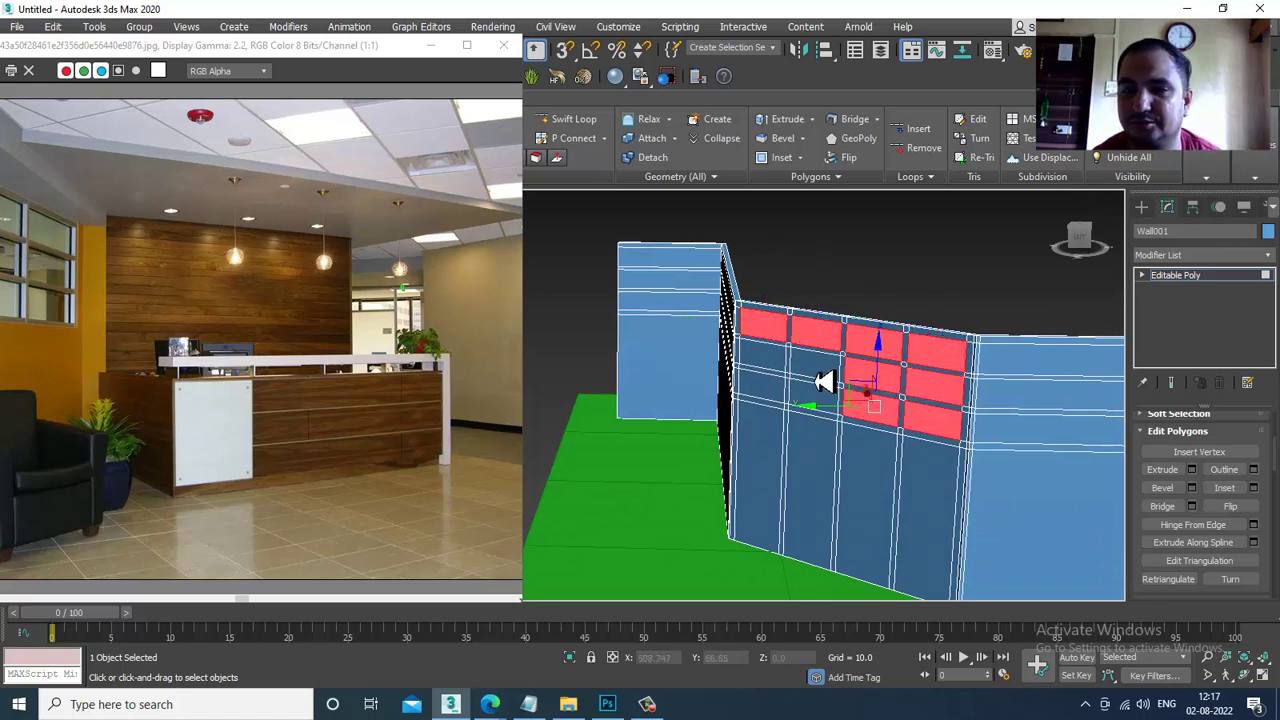
pyautogui.keyDown('ctrl'); pyautogui.click(820, 411); pyautogui.keyUp('ctrl')
pyautogui.keyDown('ctrl'); pyautogui.click(768, 390); pyautogui.keyUp('ctrl')
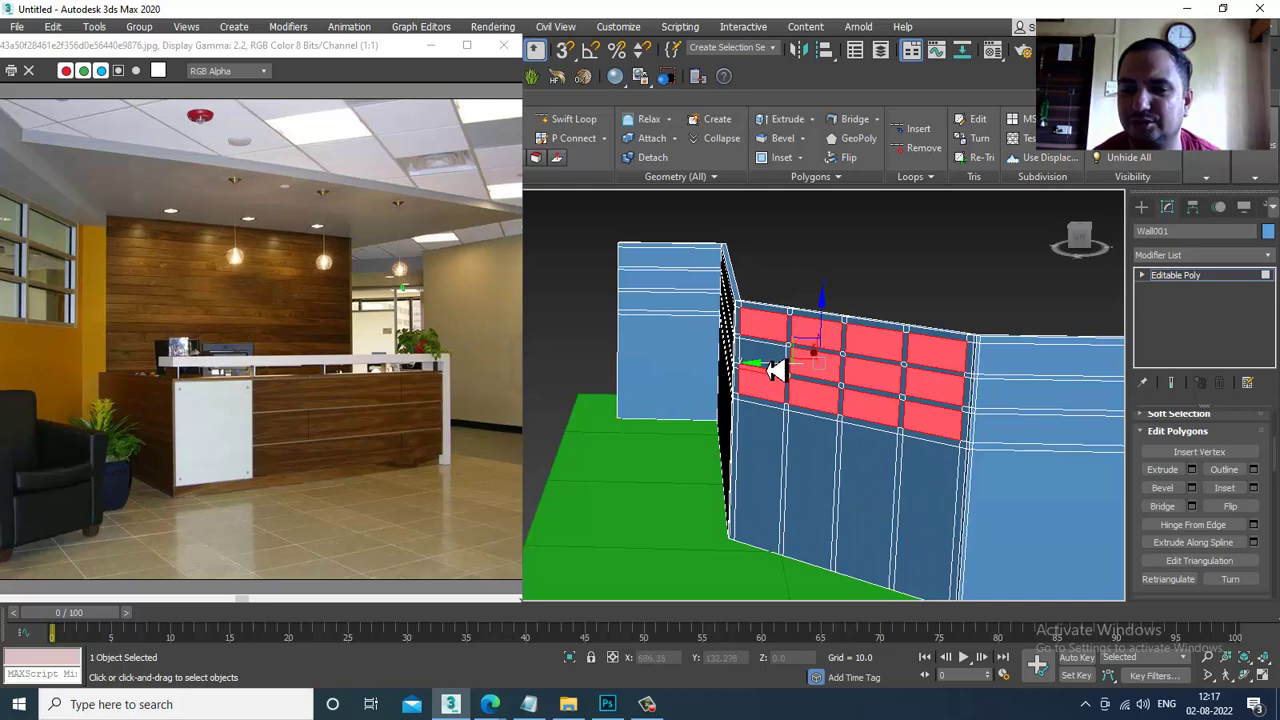
pyautogui.keyDown('alt'); pyautogui.moveTo(776, 370); pyautogui.dragTo(810, 430, button='middle'); pyautogui.keyUp('alt')
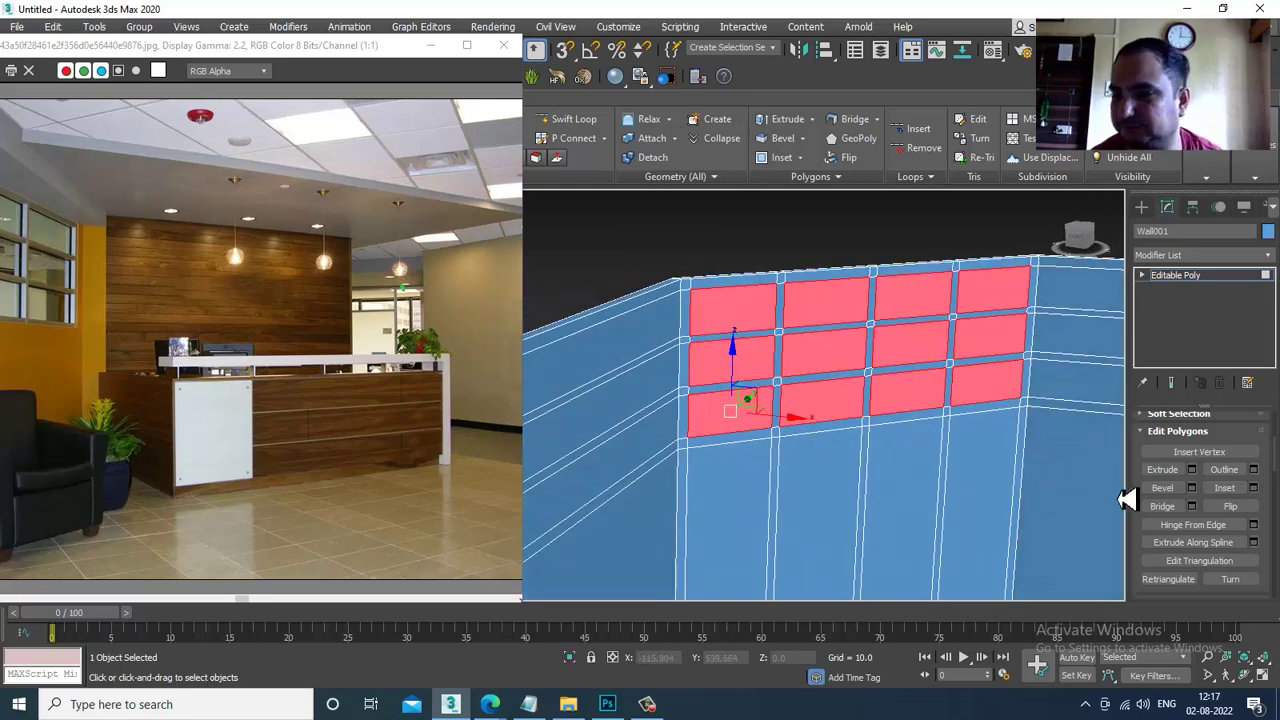
# Inset the selected window pane polygons by 1.0.
pyautogui.click(1251, 489)
pyautogui.keyDown('alt'); pyautogui.moveTo(786, 363); pyautogui.dragTo(720, 380, button='middle'); pyautogui.keyUp('alt')
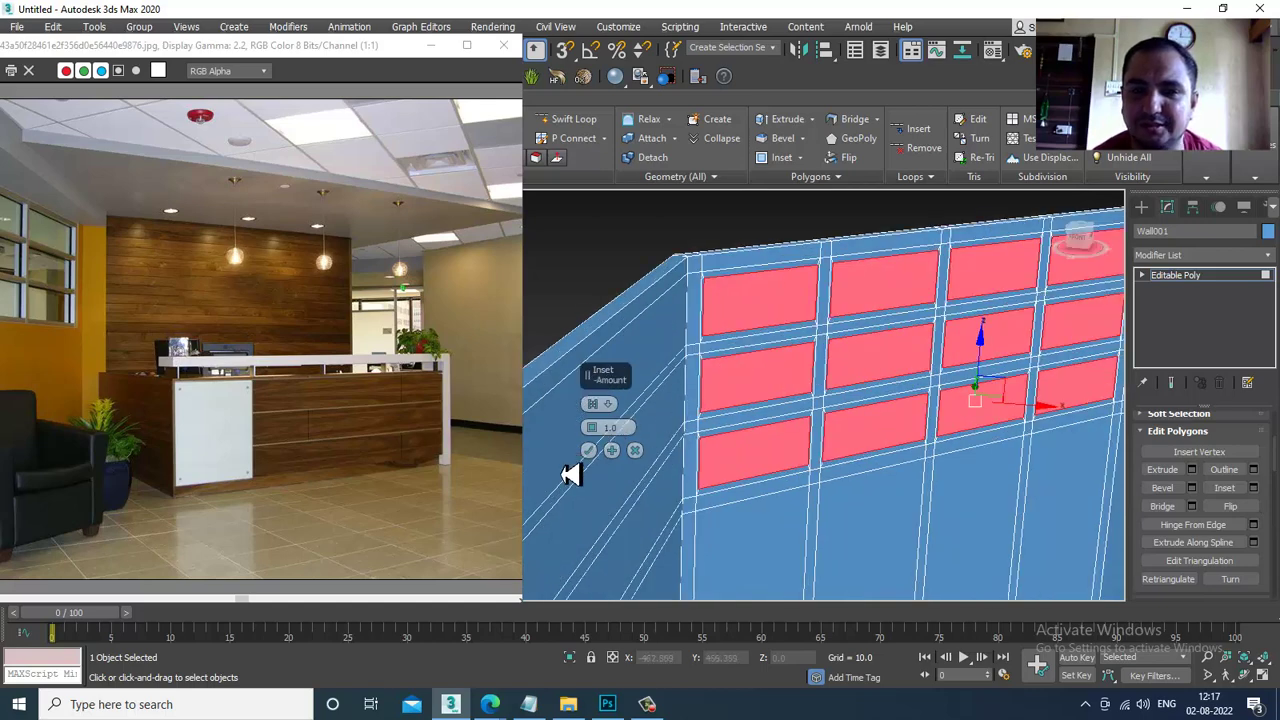
pyautogui.click(588, 451)
# Bevel the inset window pane polygons with adjusted height and outline, and return to object level.
pyautogui.keyDown('alt'); pyautogui.moveTo(806, 380); pyautogui.dragTo(835, 386, button='middle'); pyautogui.keyUp('alt')
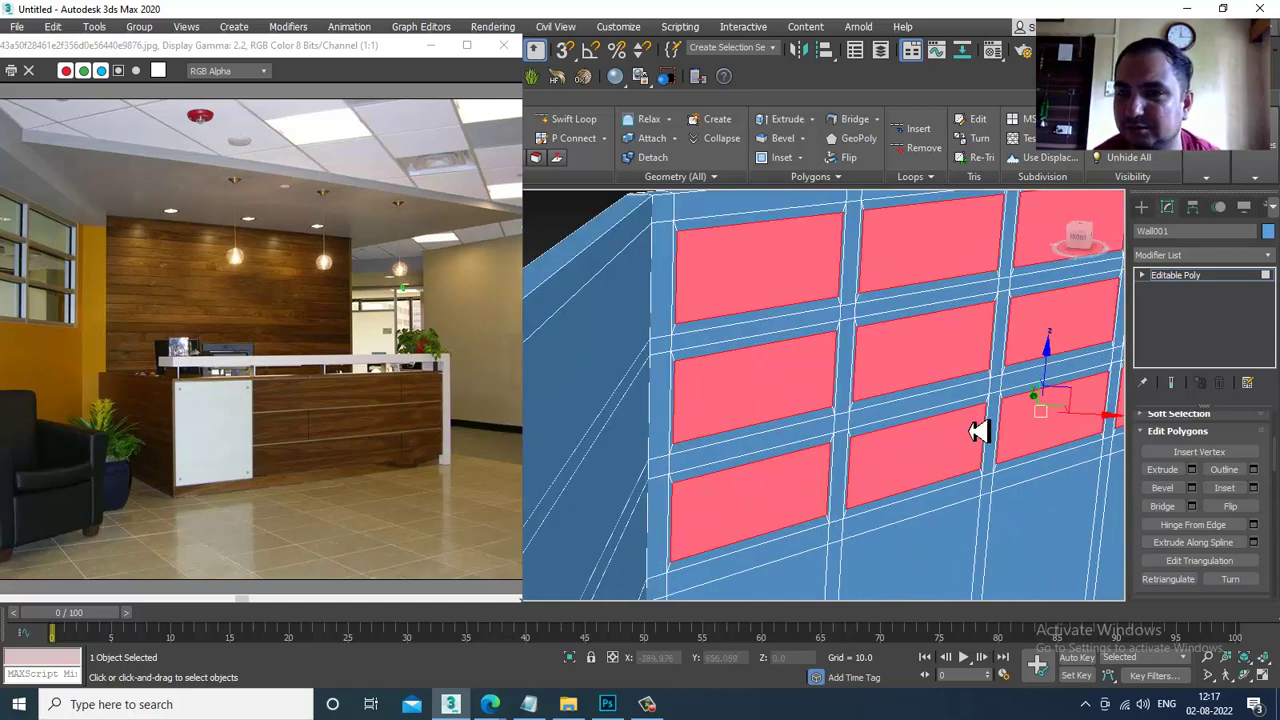
pyautogui.click(1191, 487)
pyautogui.moveTo(605, 437); pyautogui.dragTo(629, 509)
pyautogui.moveTo(600, 451); pyautogui.dragTo(594, 429)
pyautogui.moveTo(612, 475)
pyautogui.mouseDown()
pyautogui.moveTo(592, 466)
pyautogui.moveTo(599, 430)
pyautogui.moveTo(603, 490)
pyautogui.mouseUp()
pyautogui.click(590, 474)
pyautogui.moveTo(843, 457)
pyautogui.keyDown('alt'); pyautogui.mouseDown(button='middle')
pyautogui.moveTo(1014, 423)
pyautogui.moveTo(855, 443)
pyautogui.mouseUp(button='middle'); pyautogui.keyUp('alt')
pyautogui.scroll(-3, 855, 441)
pyautogui.moveTo(950, 446); pyautogui.dragTo(843, 423, button='middle')
pyautogui.click(1203, 277)
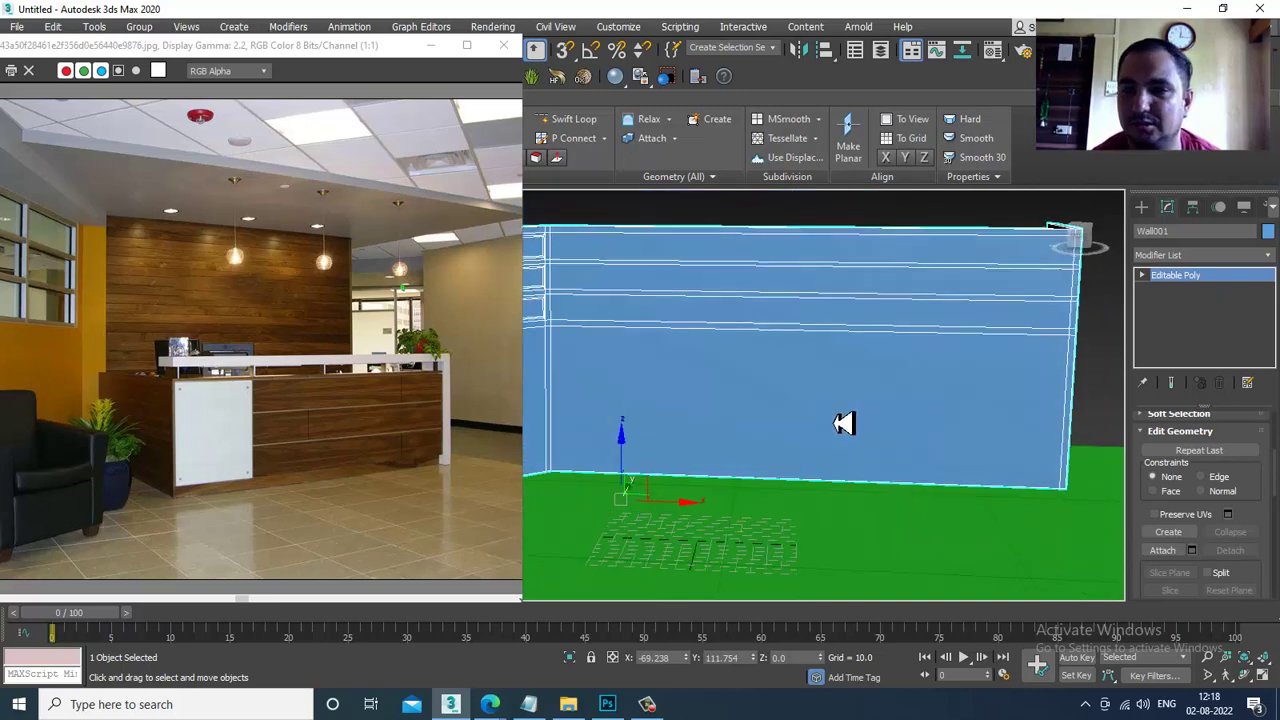
# Set the wall's object color to a custom orange-brown sampled from the orange wall in the reference photo.
pyautogui.click(1268, 232)
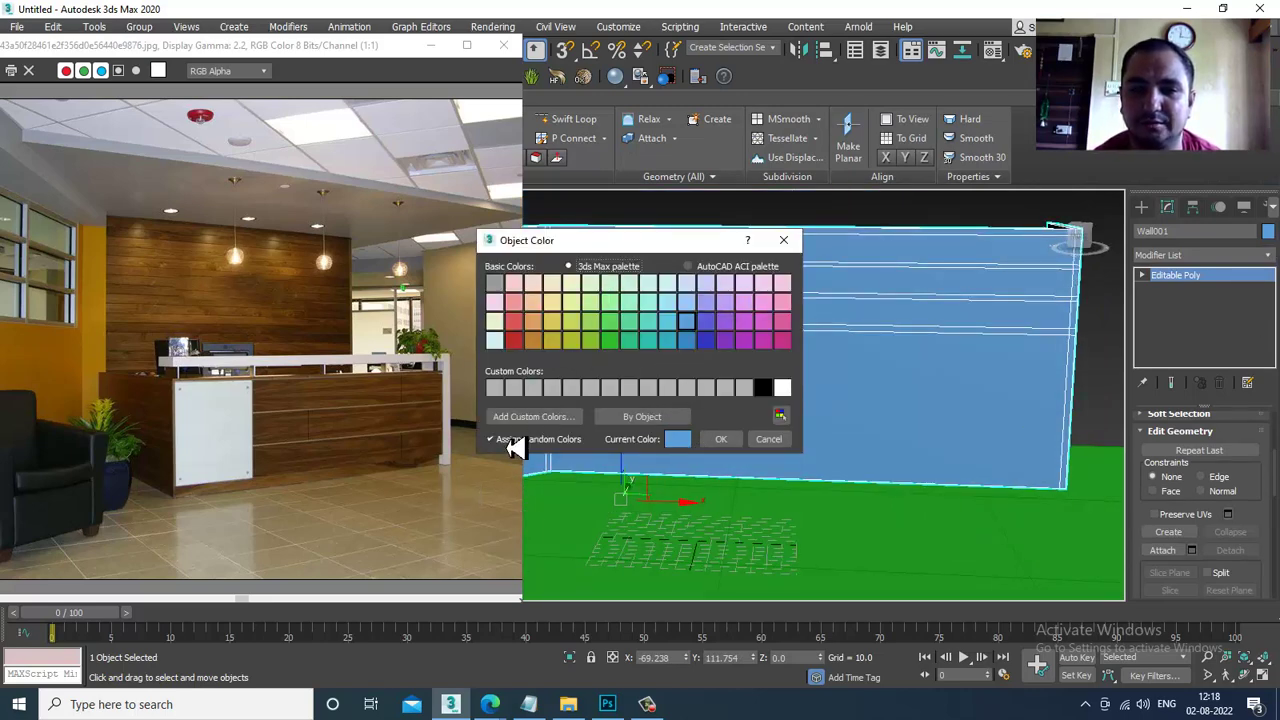
pyautogui.click(533, 417)
pyautogui.click(508, 224)
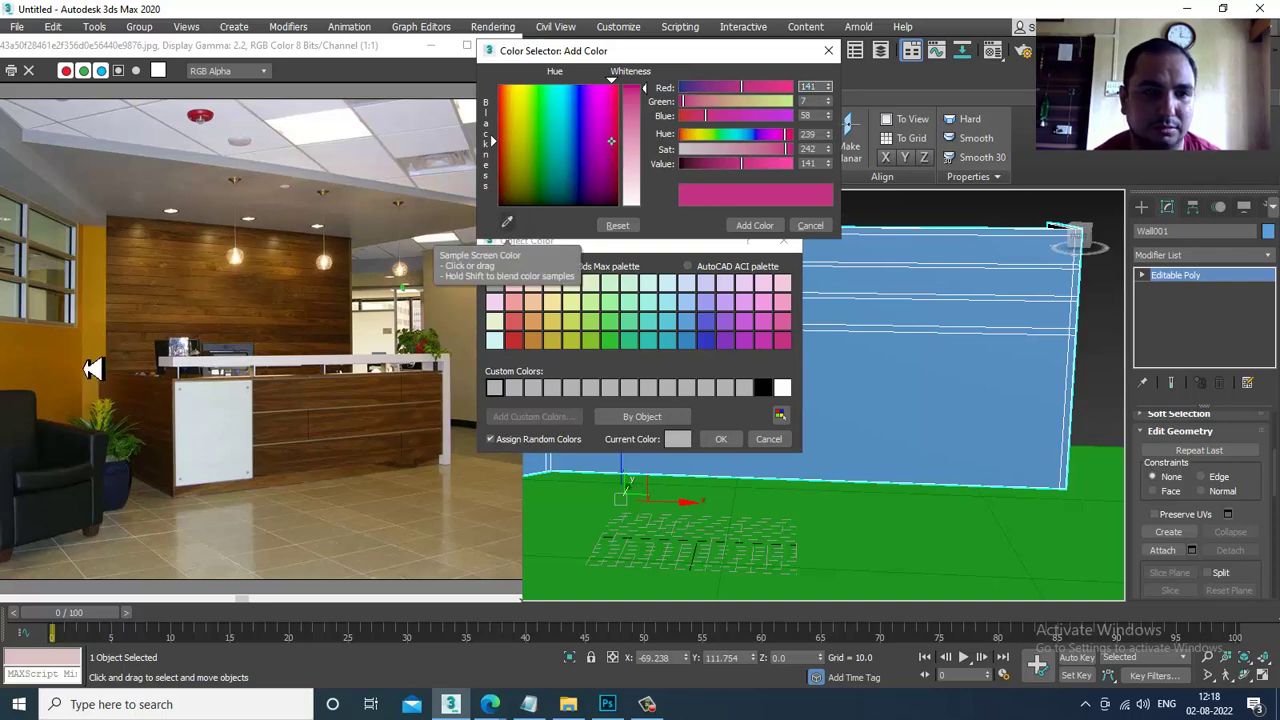
pyautogui.click(59, 365)
pyautogui.click(750, 230)
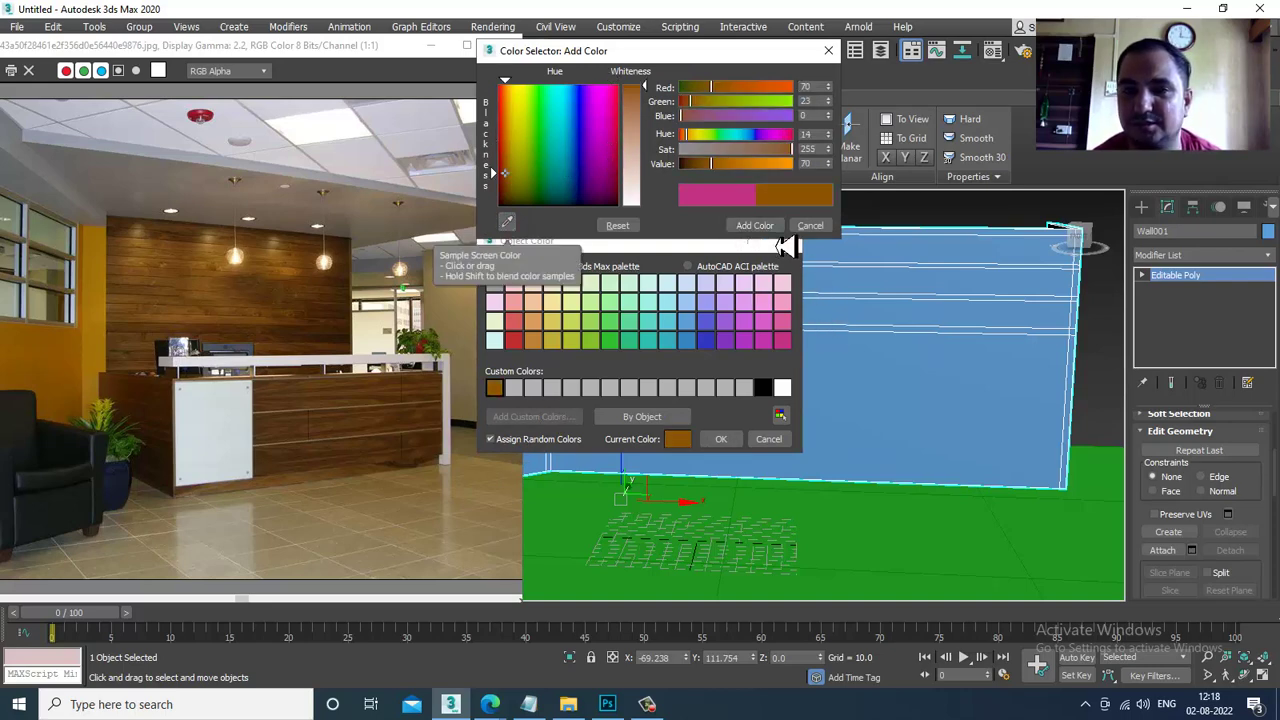
pyautogui.click(720, 442)
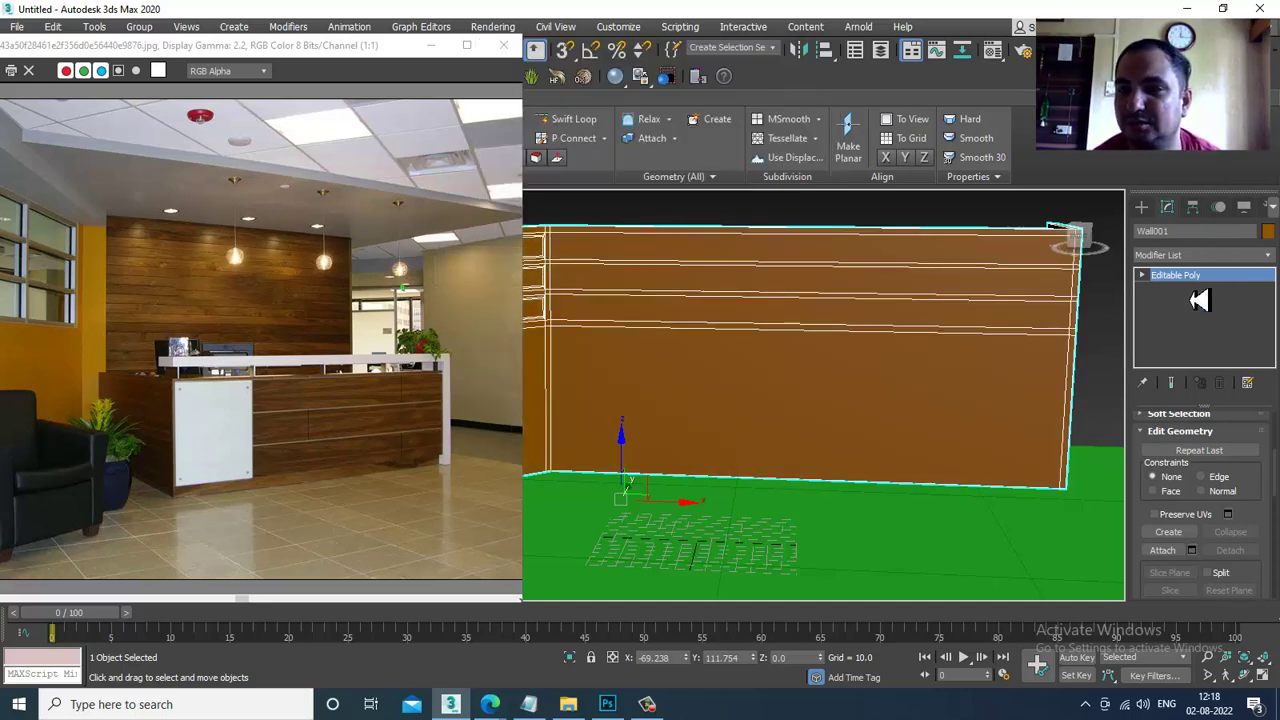
# Compare the wall model with the reference photo, examining the wood-clad back wall and the reception desk up close.
pyautogui.press('4')
pyautogui.scroll(-3, 778, 422)
pyautogui.keyDown('alt'); pyautogui.moveTo(778, 422); pyautogui.dragTo(510, 393, button='middle'); pyautogui.keyUp('alt')
pyautogui.keyDown('alt'); pyautogui.moveTo(695, 399); pyautogui.dragTo(380, 380, button='middle'); pyautogui.keyUp('alt')
pyautogui.scroll(1, 263, 329)
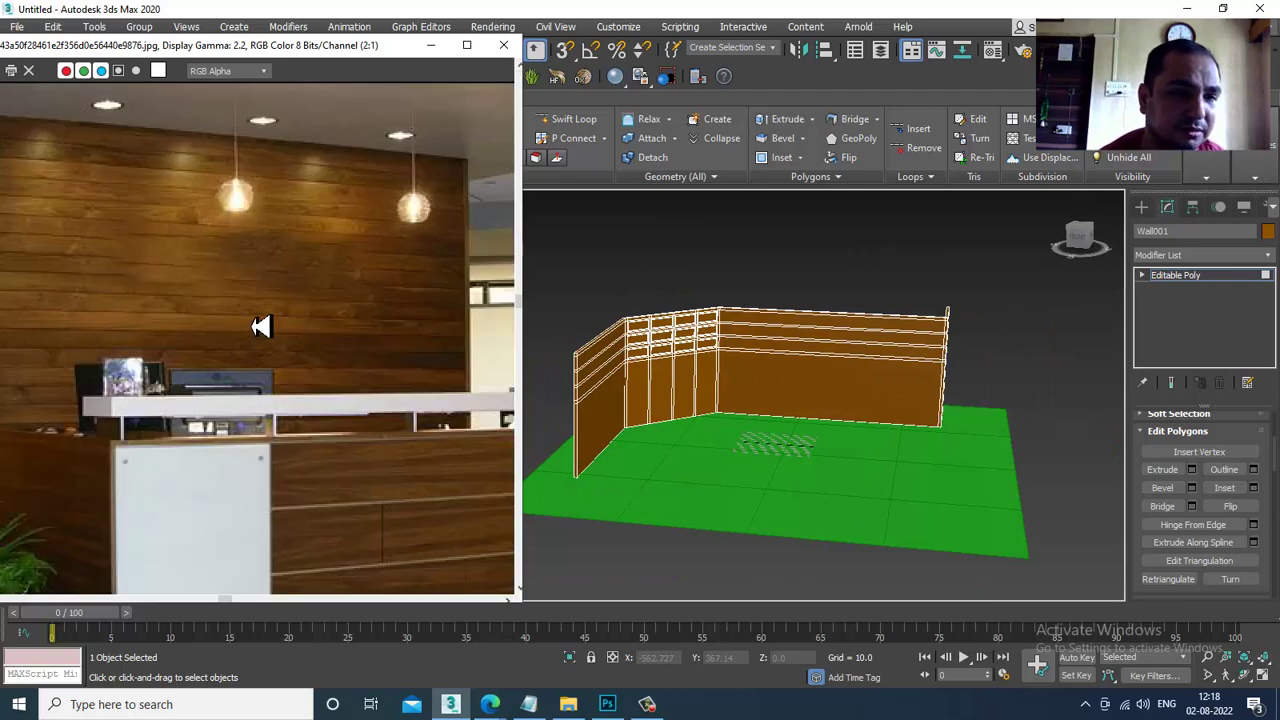
pyautogui.scroll(-1, 209, 314)
pyautogui.scroll(1, 58, 259)
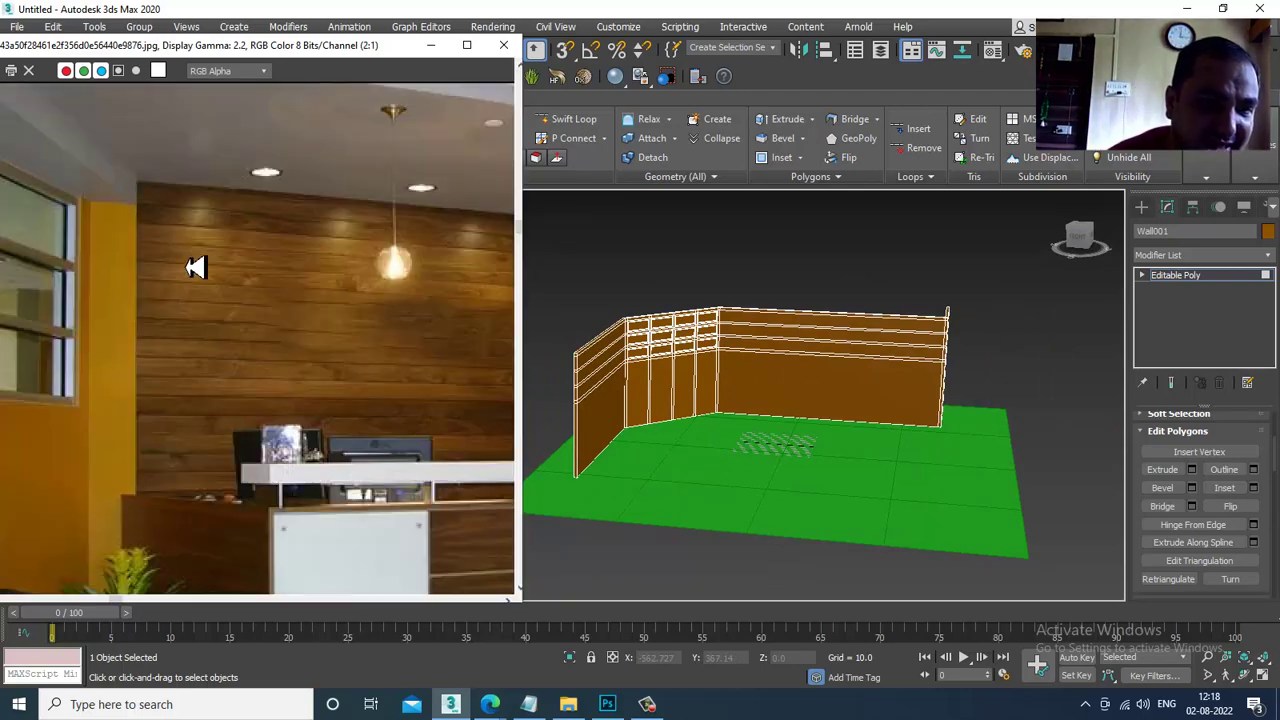
pyautogui.scroll(-1, 217, 346)
pyautogui.keyDown('alt'); pyautogui.moveTo(858, 410); pyautogui.dragTo(785, 398, button='middle'); pyautogui.keyUp('alt')
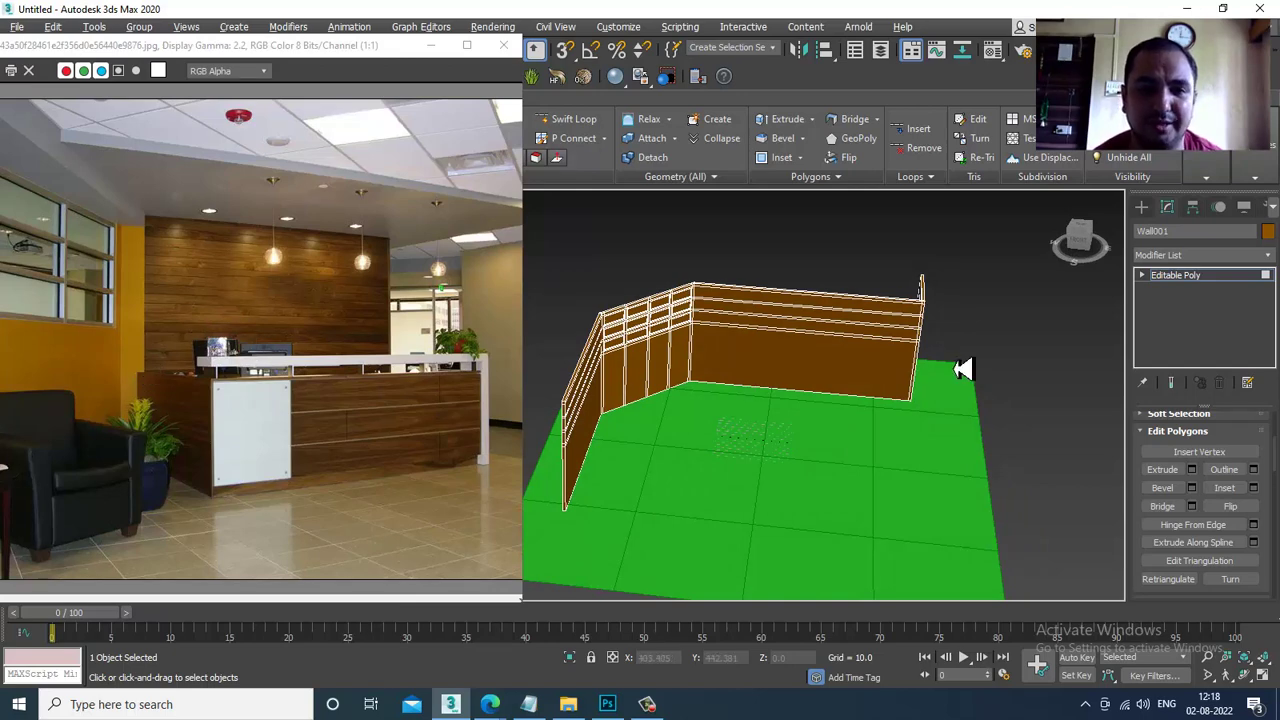
pyautogui.click(316, 402)
pyautogui.scroll(1, 260, 406)
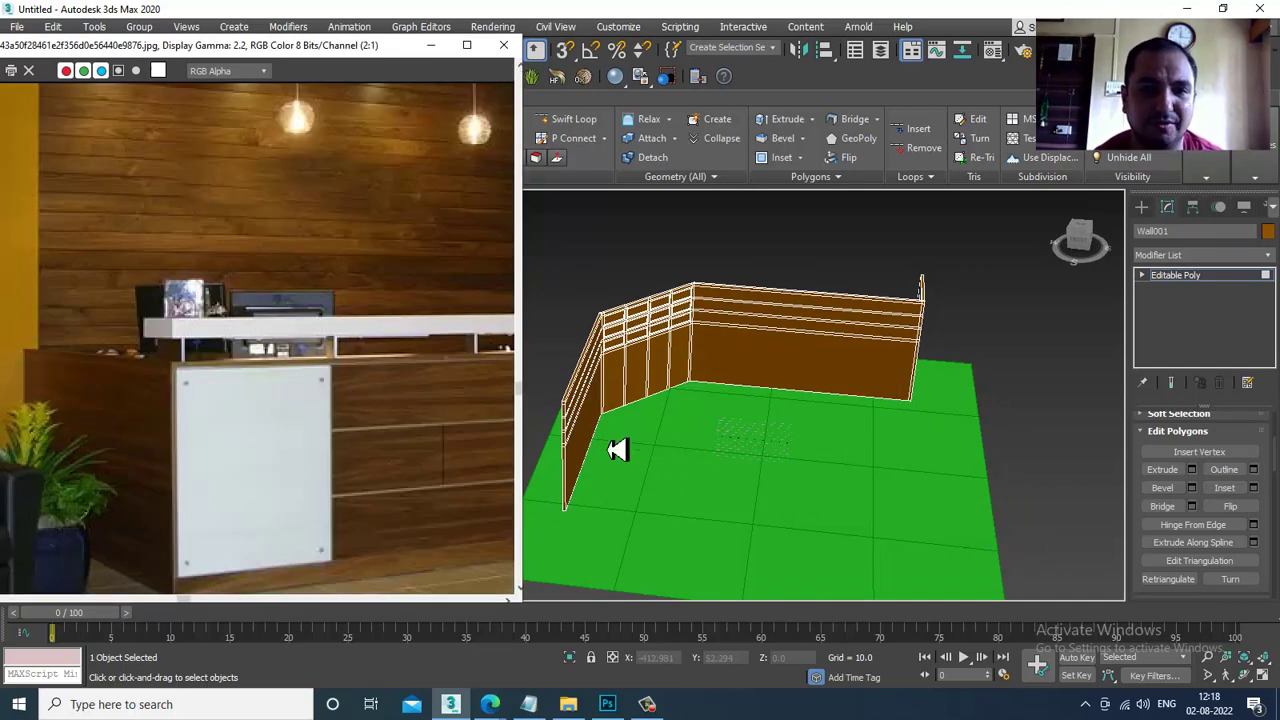
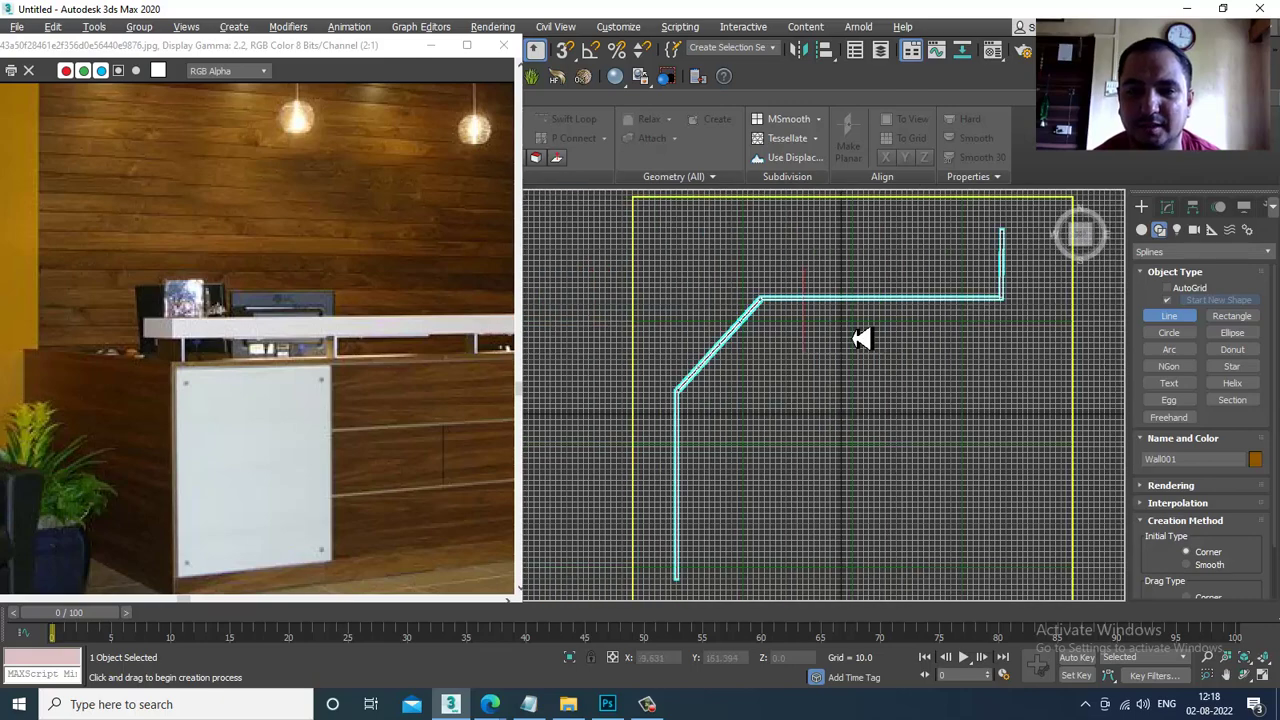
# Draw an open three-segment U-shaped line for the reception desk in front of the back wall, with sides about 138 and 86 long.
pyautogui.scroll(-1, 237, 408)
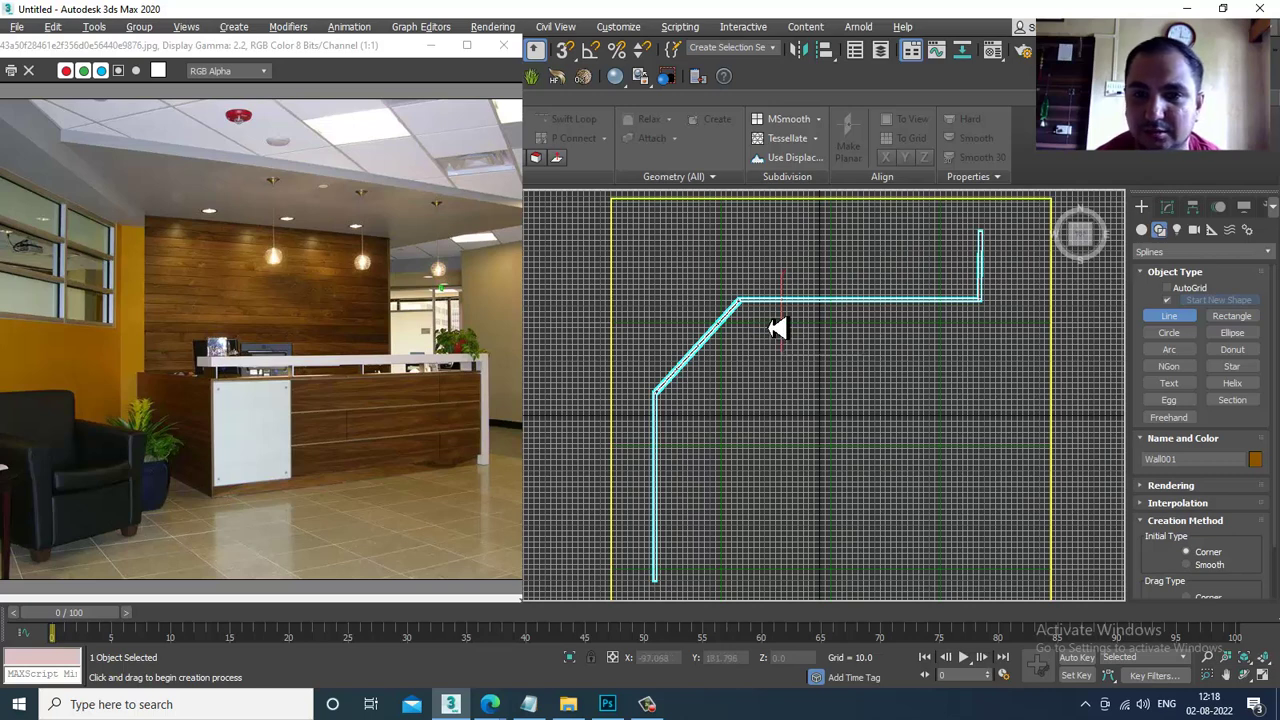
pyautogui.click(767, 316)
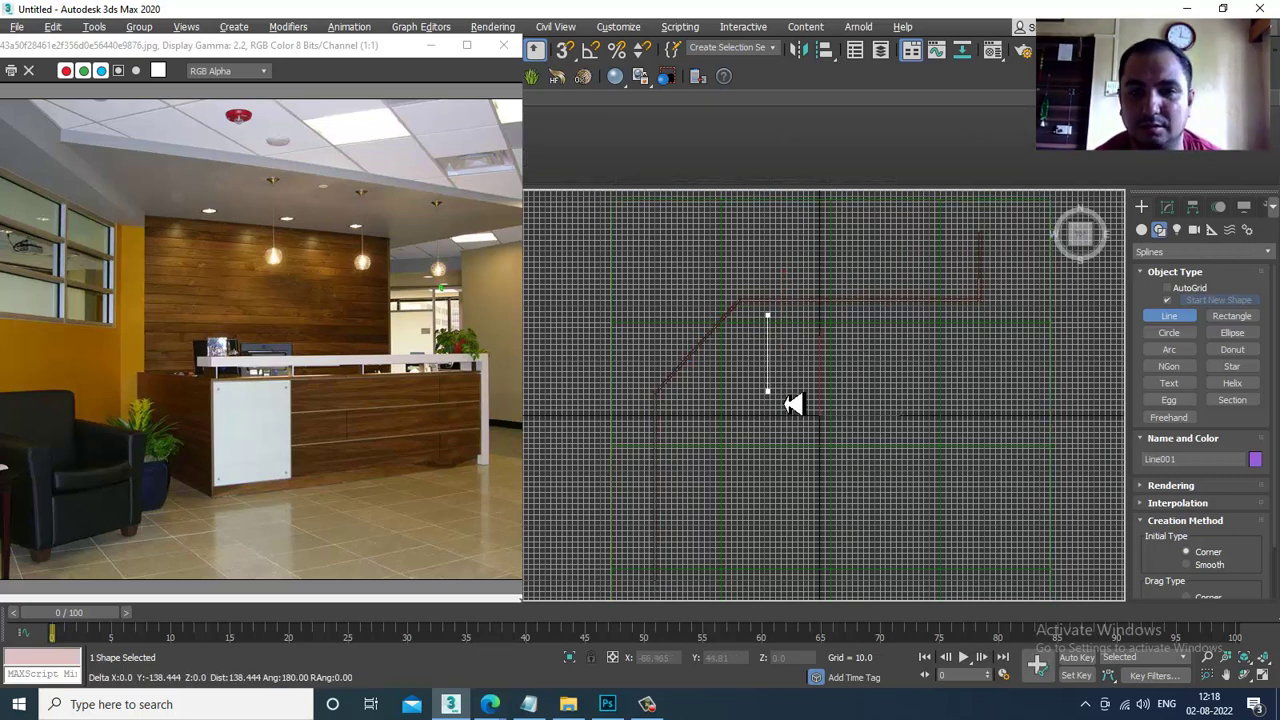
pyautogui.click(790, 403)
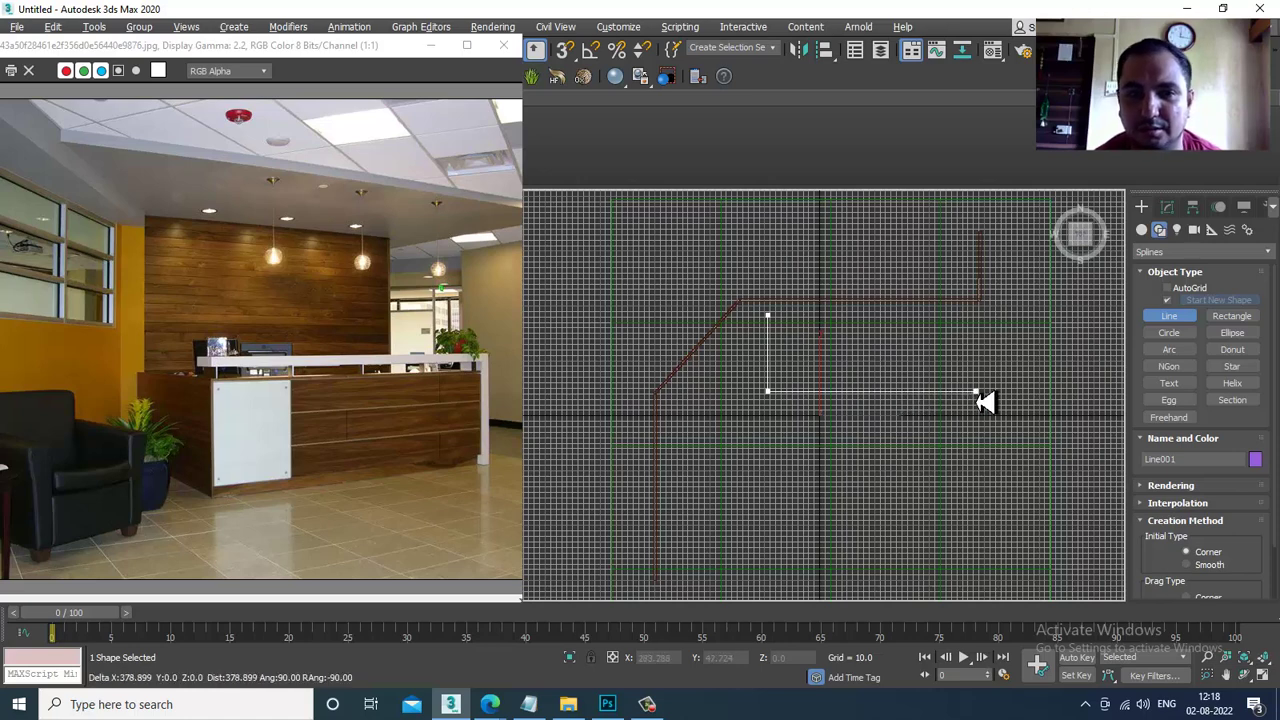
pyautogui.click(980, 398)
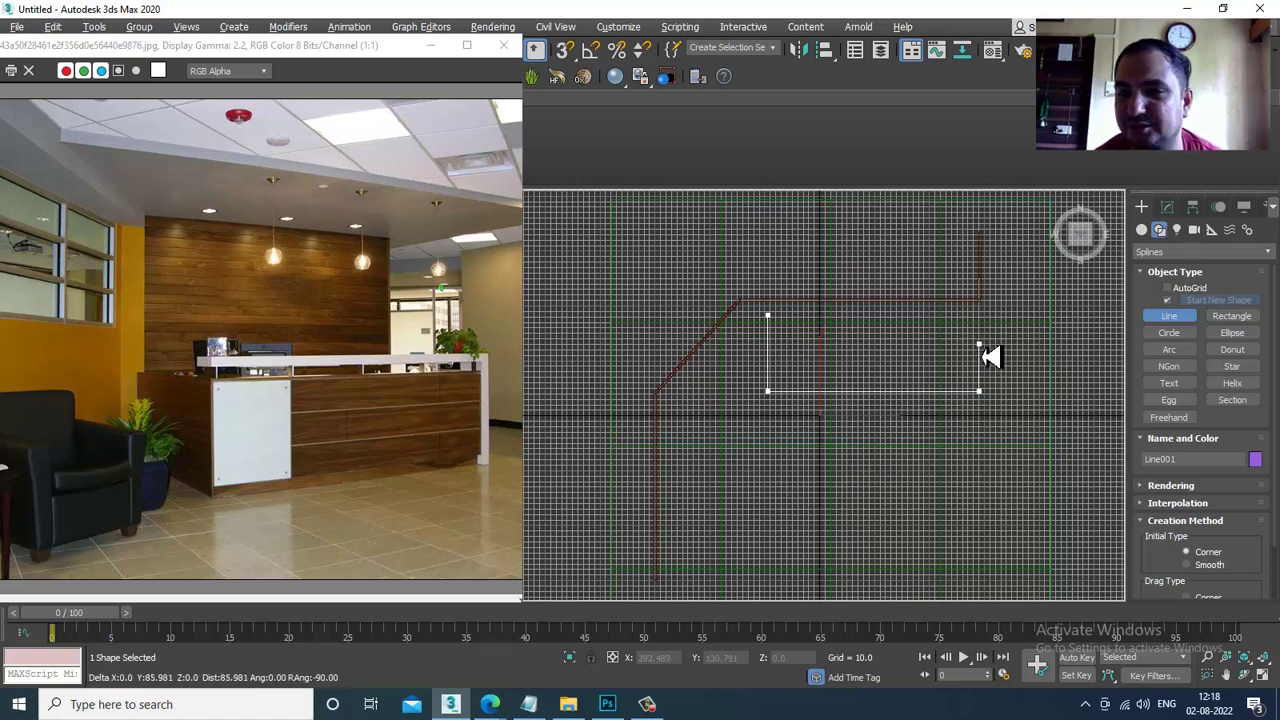
pyautogui.rightClick(990, 357)
pyautogui.rightClick(990, 357)
pyautogui.hotkey('alt', 'w')
pyautogui.keyDown('alt'); pyautogui.moveTo(996, 522); pyautogui.dragTo(811, 443, button='middle'); pyautogui.keyUp('alt')
pyautogui.hotkey('alt', 'w')
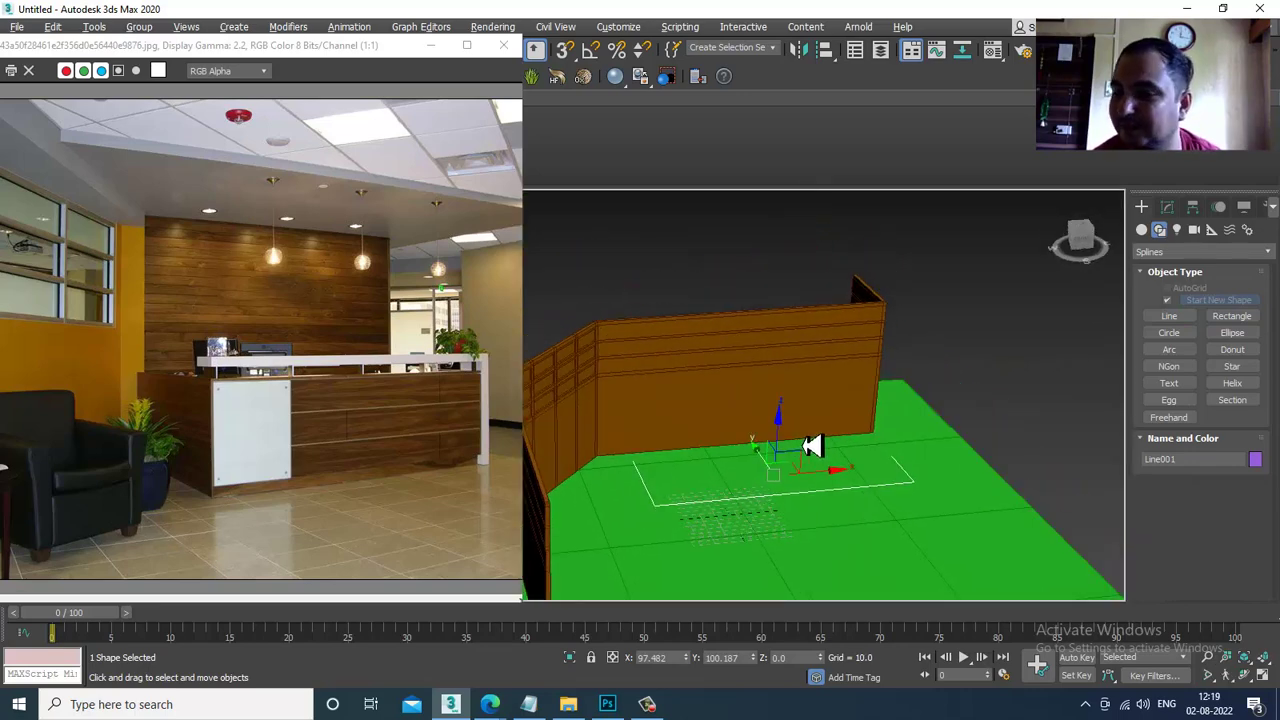
# Outline the desk spline inward by about 51 to give the U-shaped footprint its thickness.
pyautogui.click(1167, 207)
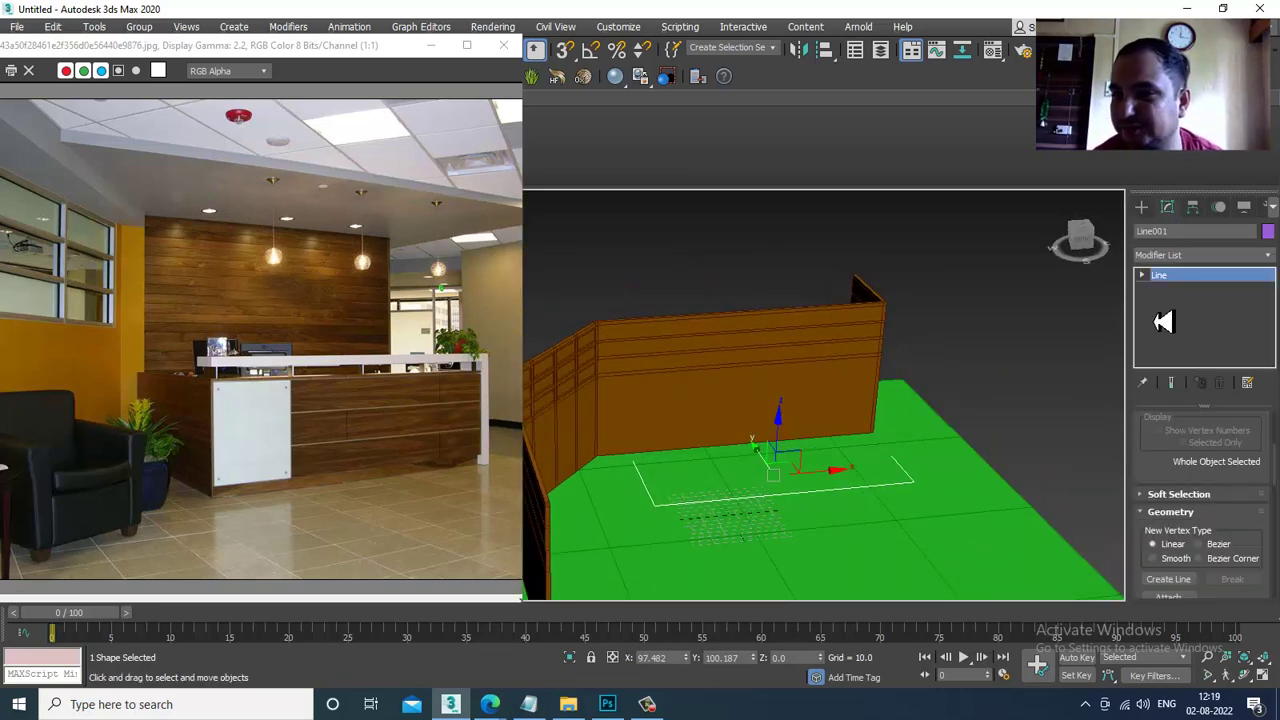
pyautogui.click(1172, 316)
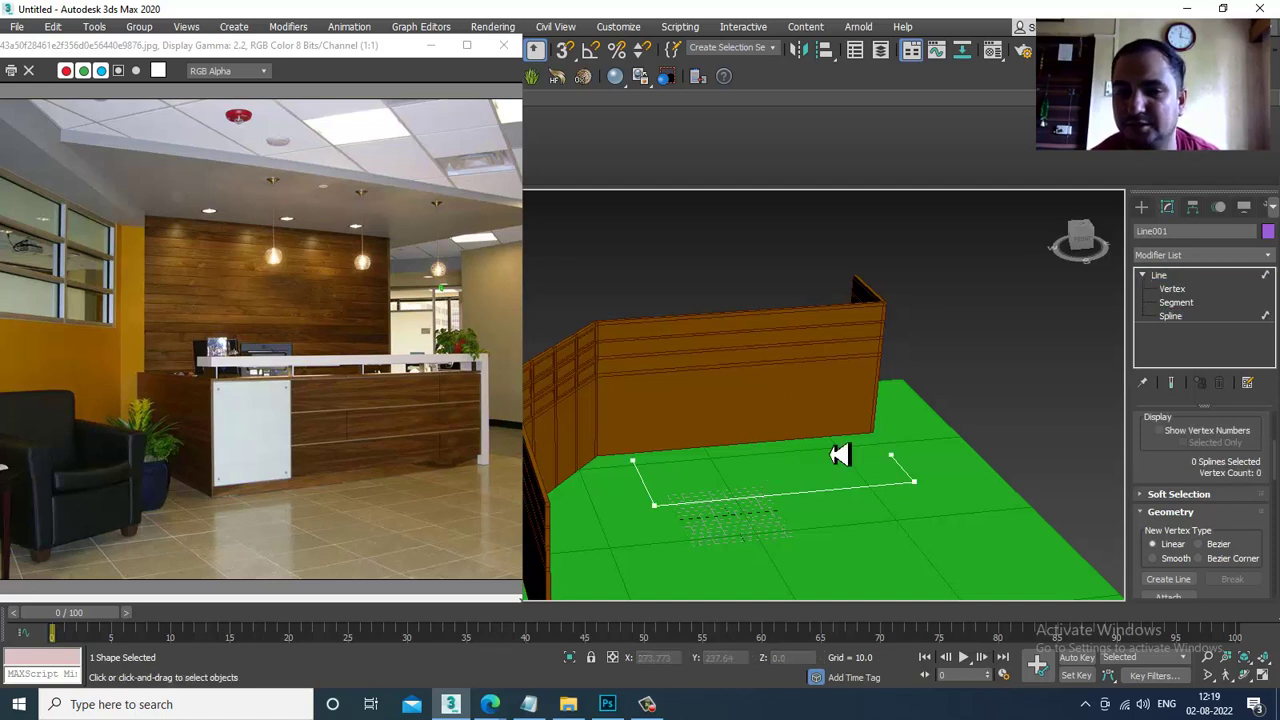
pyautogui.click(720, 510)
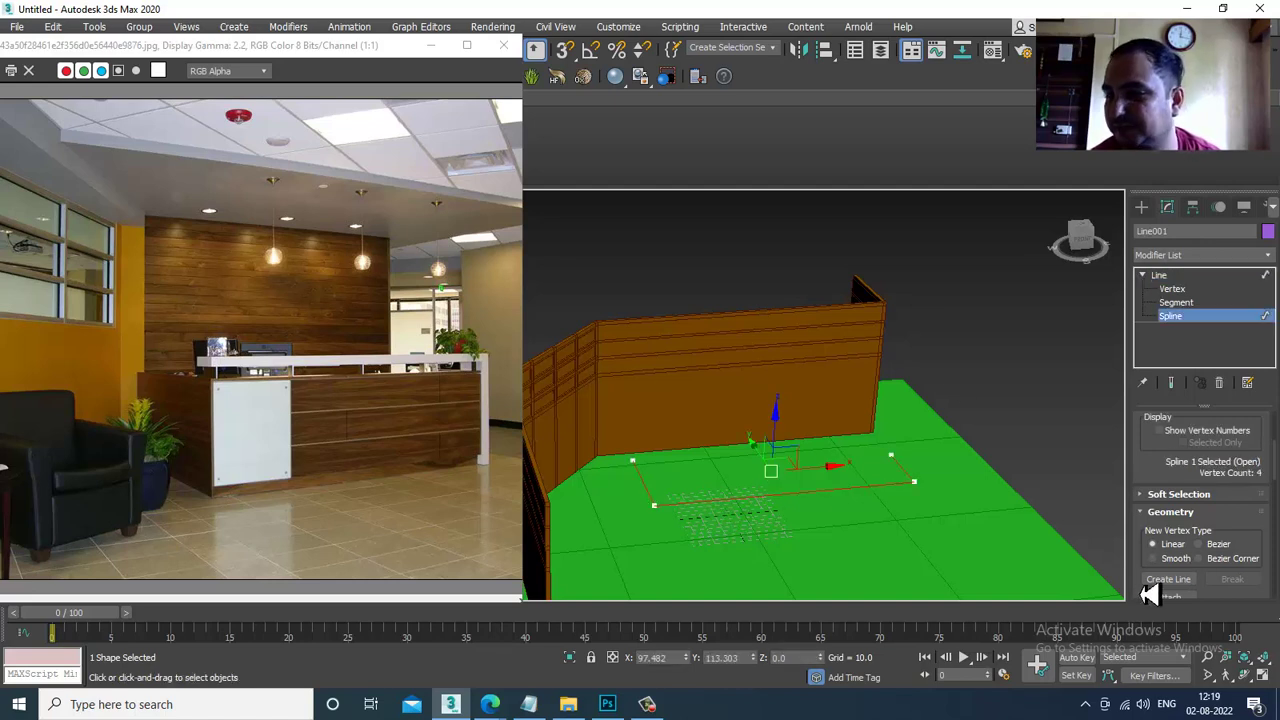
pyautogui.moveTo(1148, 594); pyautogui.dragTo(1154, 346)
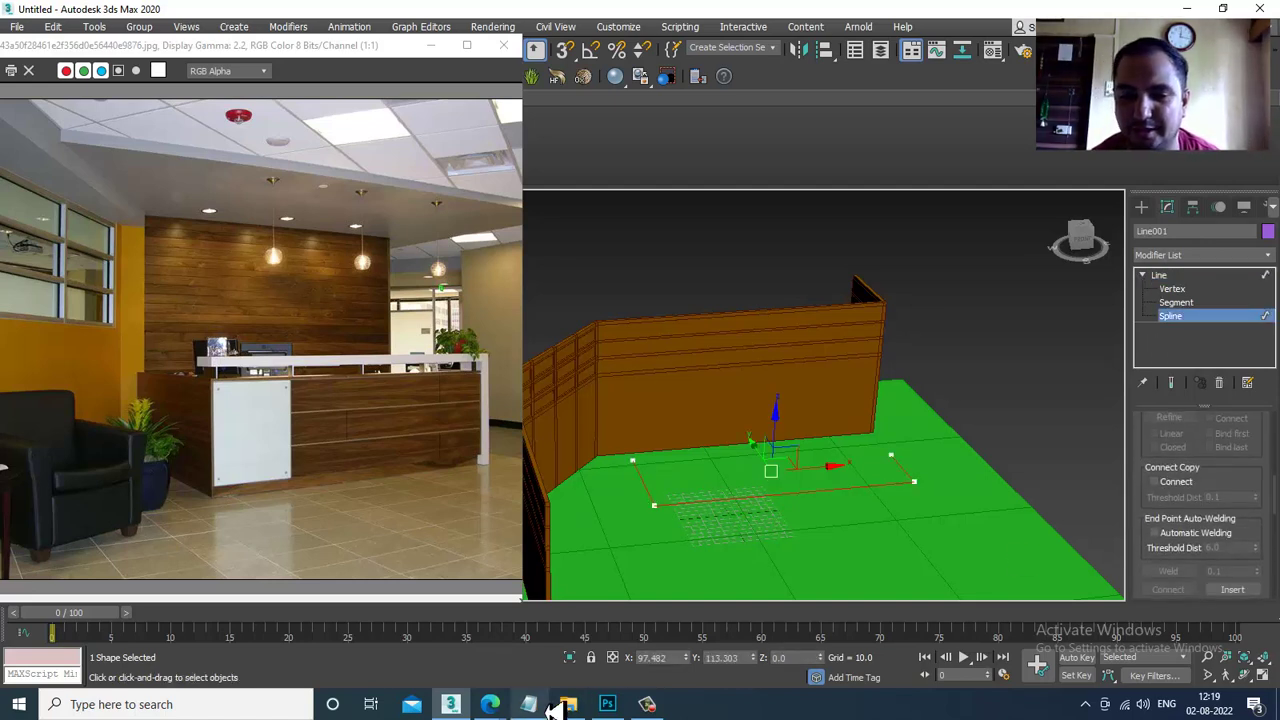
pyautogui.click(650, 705)
pyautogui.click(650, 705)
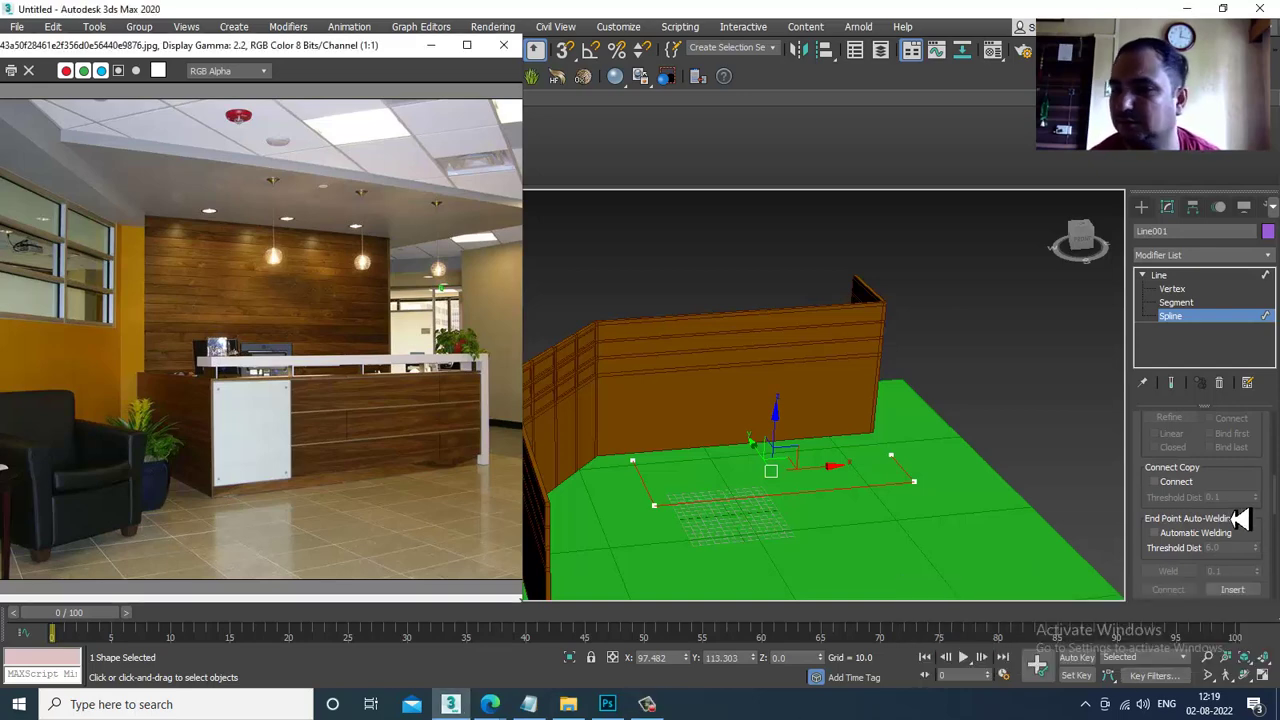
pyautogui.moveTo(1240, 517); pyautogui.dragTo(1241, 286)
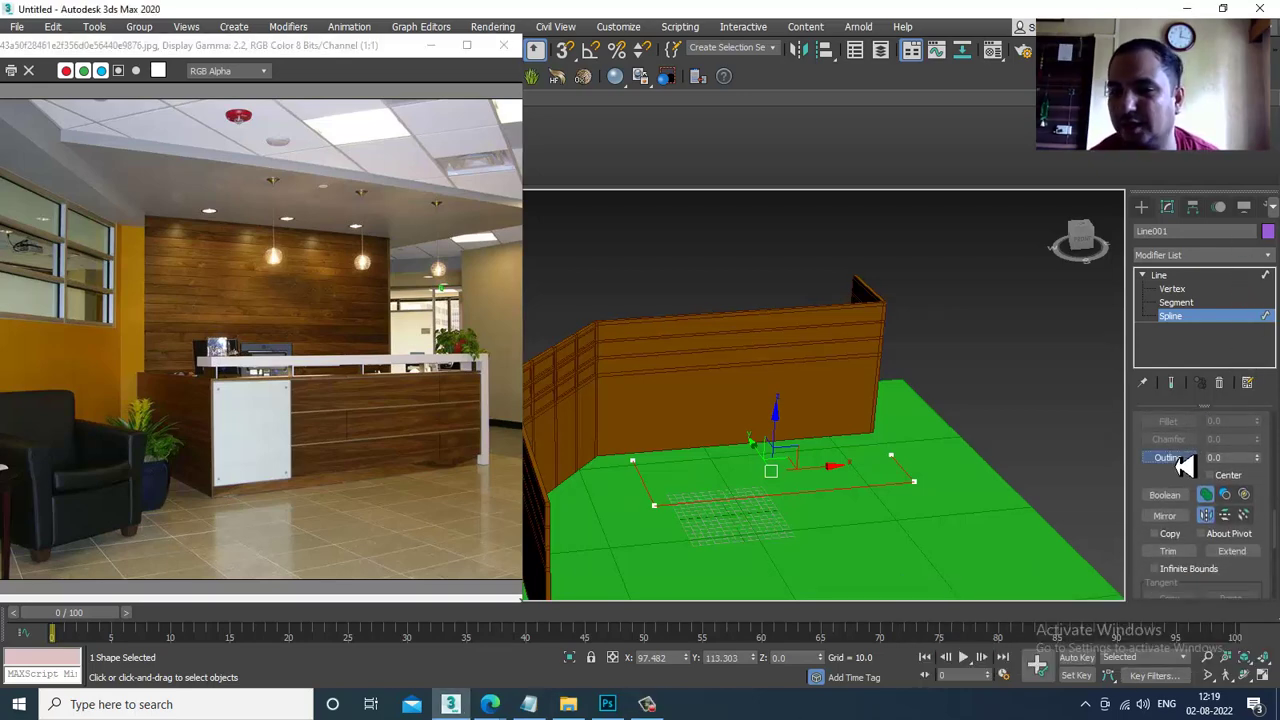
pyautogui.click(1167, 458)
pyautogui.moveTo(926, 493); pyautogui.dragTo(870, 458)
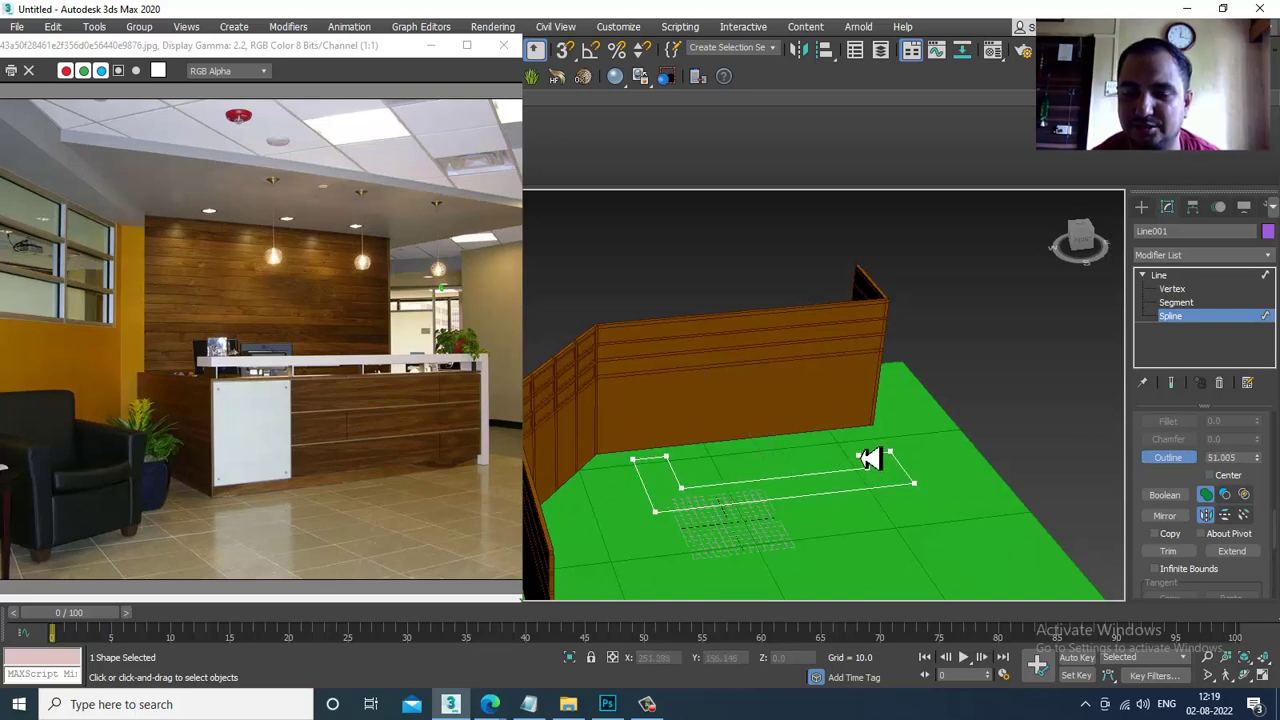
pyautogui.moveTo(785, 472)
pyautogui.keyDown('alt'); pyautogui.mouseDown(button='middle')
pyautogui.moveTo(766, 434)
pyautogui.moveTo(766, 480)
pyautogui.moveTo(786, 484)
pyautogui.mouseUp(button='middle'); pyautogui.keyUp('alt')
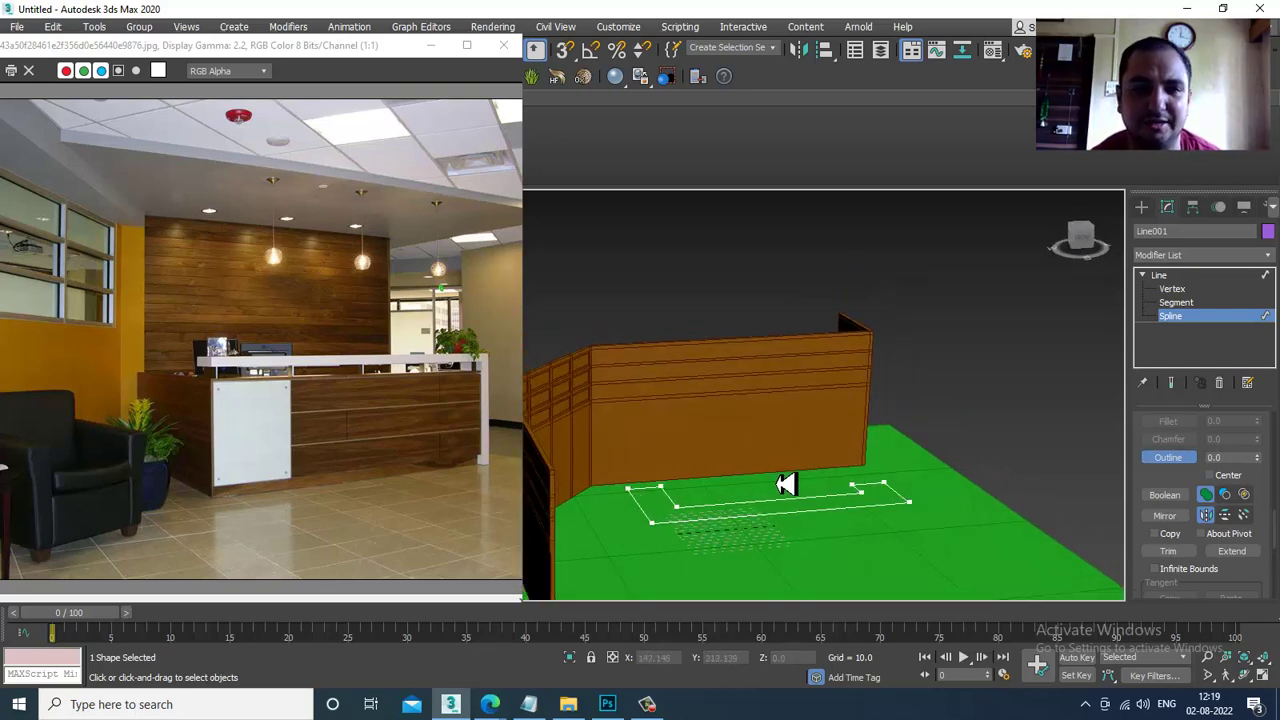
# Extrude the closed desk outline by about 85 to form the solid desk body.
pyautogui.click(1195, 275)
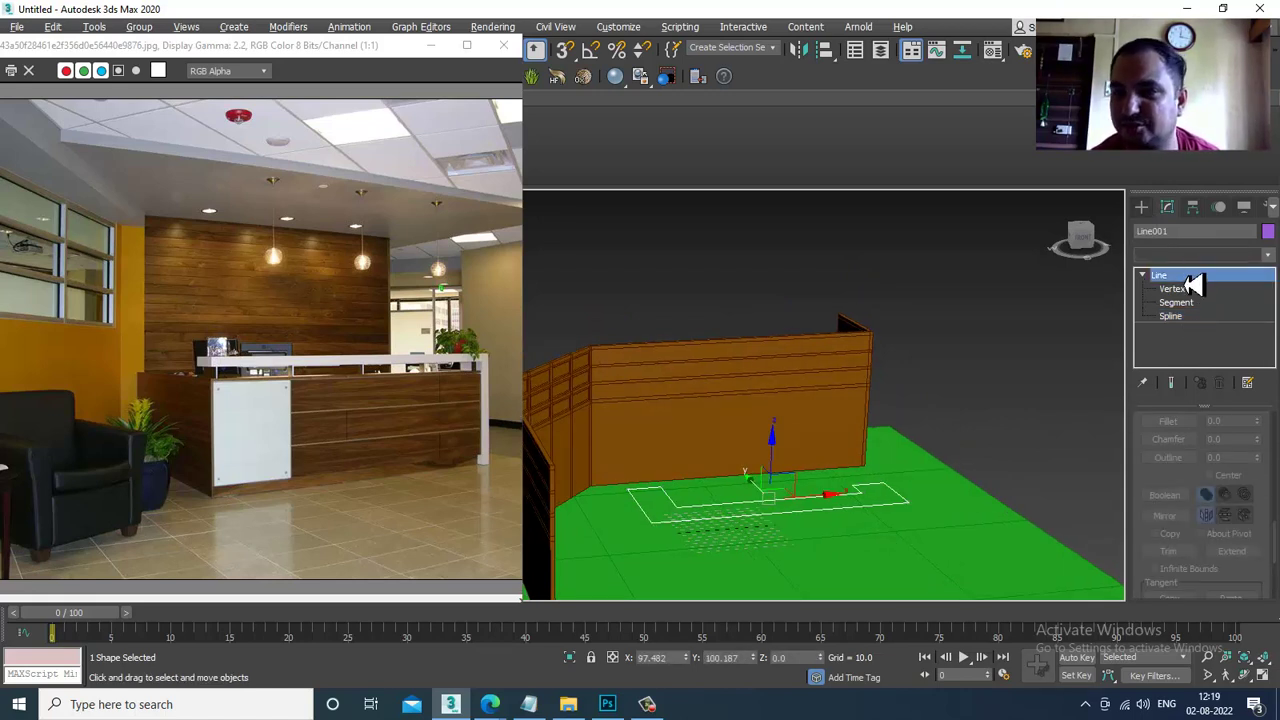
pyautogui.click(1195, 256)
pyautogui.scroll(-15, 1223, 394)
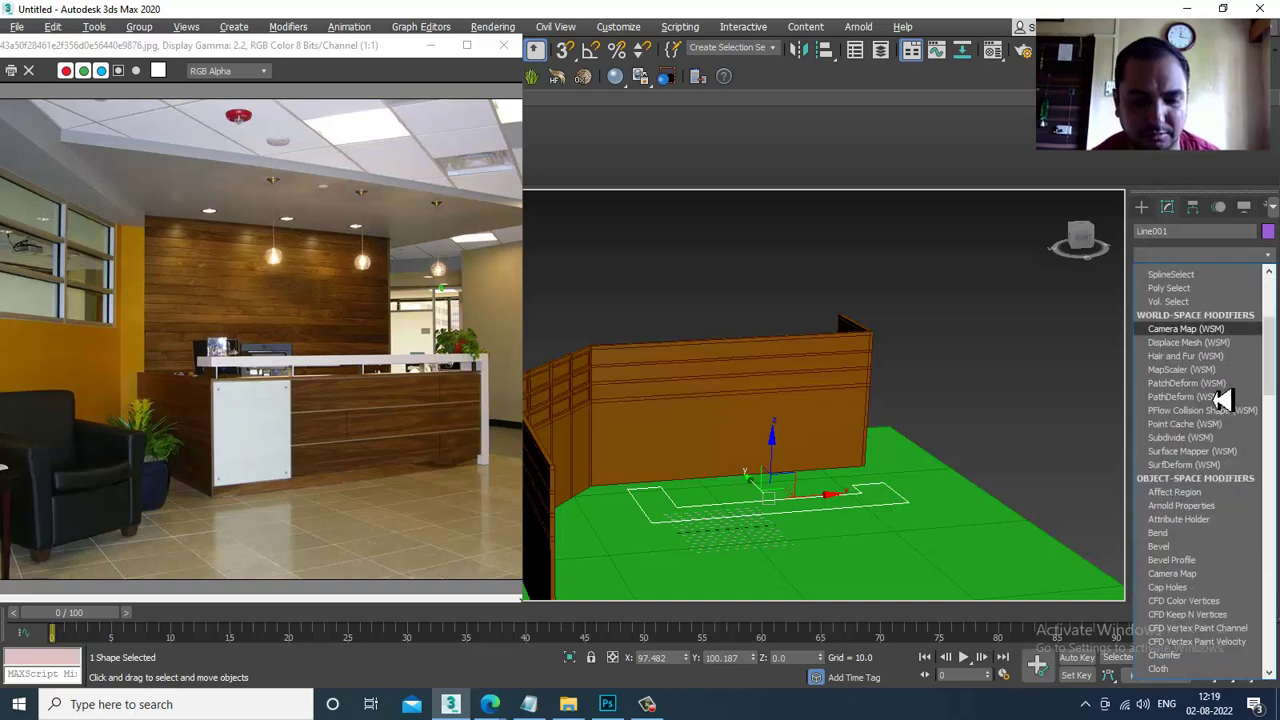
pyautogui.click(1212, 274)
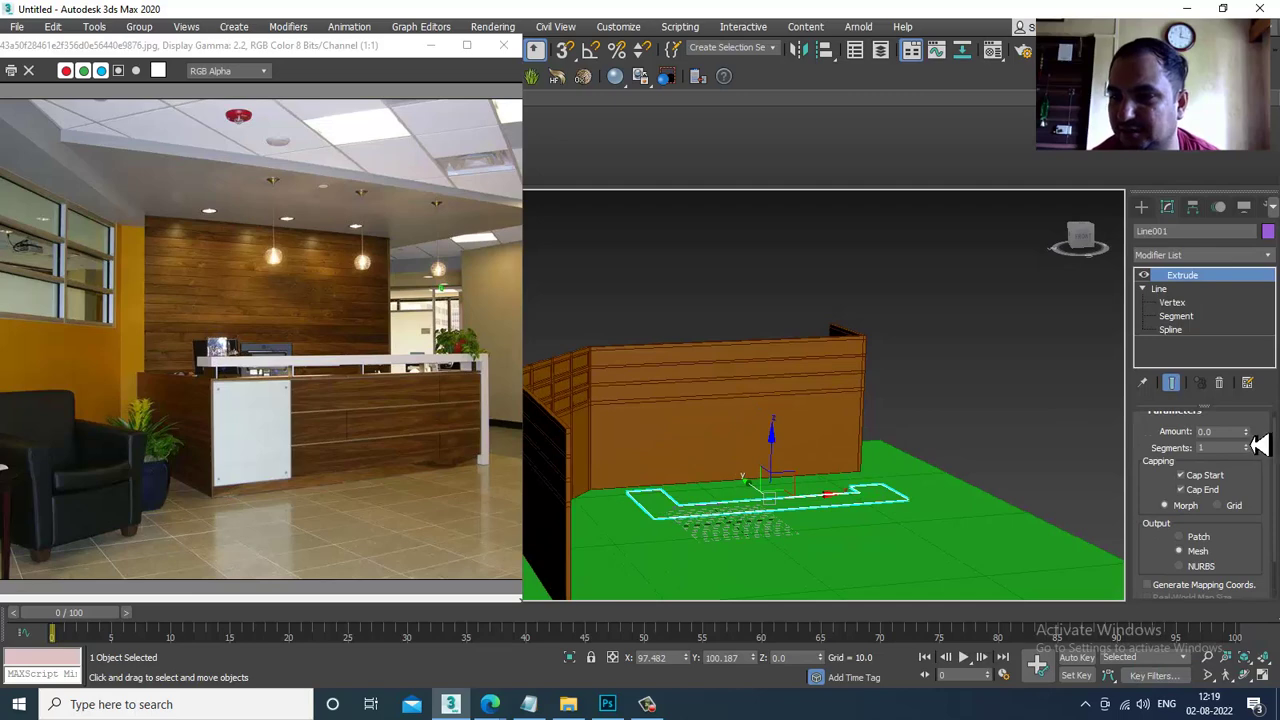
pyautogui.moveTo(1258, 445); pyautogui.dragTo(1237, 303)
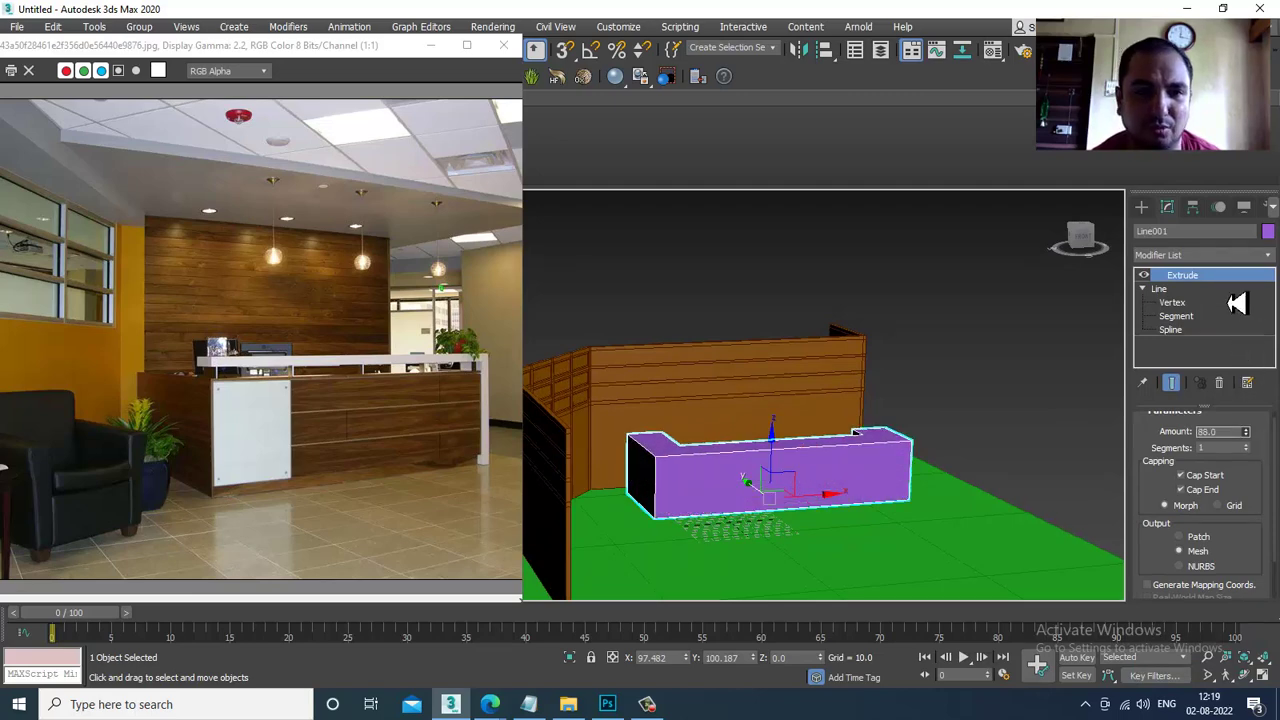
pyautogui.moveTo(890, 395)
pyautogui.keyDown('alt'); pyautogui.mouseDown(button='middle')
pyautogui.moveTo(874, 371)
pyautogui.moveTo(860, 393)
pyautogui.moveTo(906, 377)
pyautogui.mouseUp(button='middle'); pyautogui.keyUp('alt')
# Raise all the wall's upper vertices by about 22 along Z, and return to object level.
pyautogui.click(860, 394)
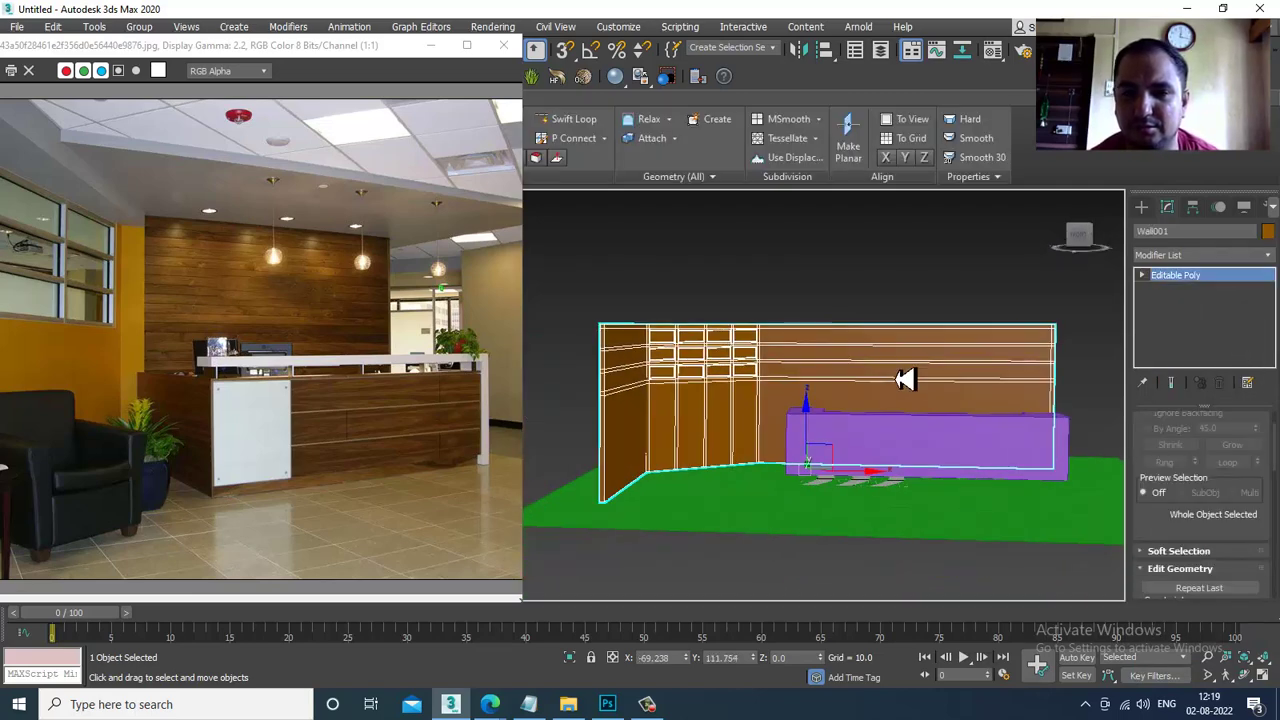
pyautogui.press('1')
pyautogui.scroll(-3, 900, 397)
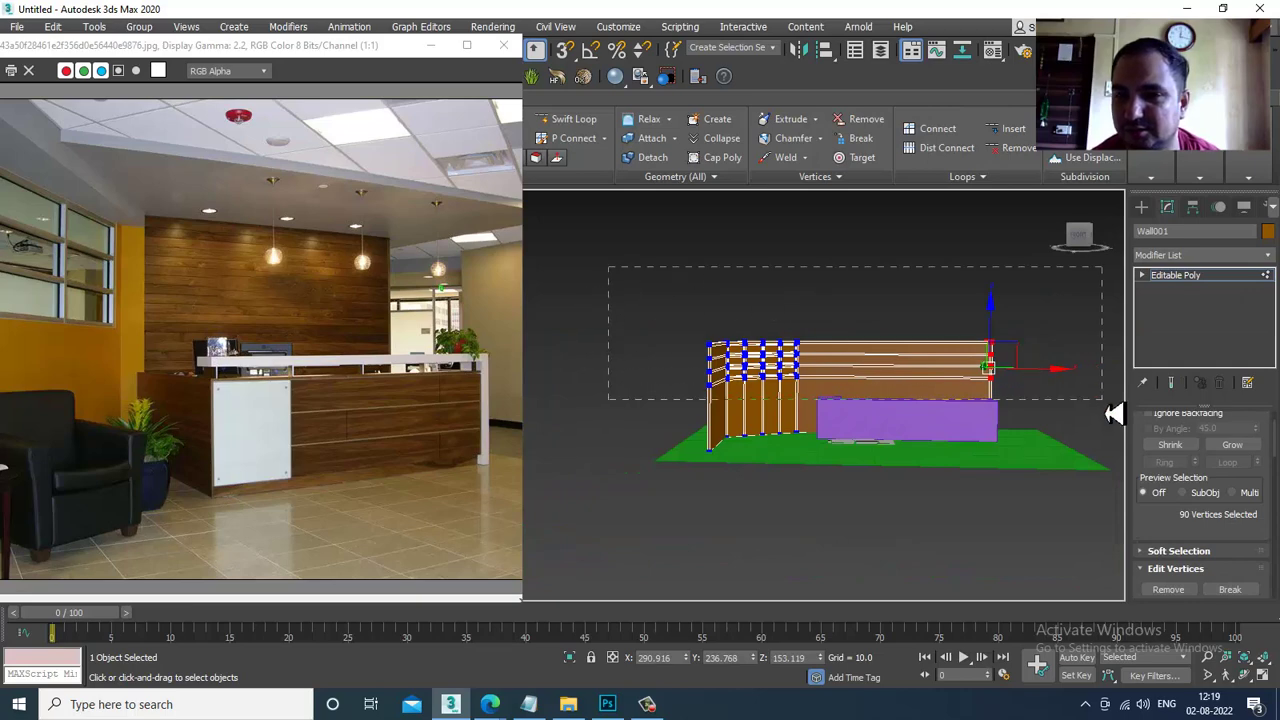
pyautogui.moveTo(1110, 414); pyautogui.dragTo(1104, 402)
pyautogui.moveTo(806, 330)
pyautogui.mouseDown()
pyautogui.moveTo(803, 310)
pyautogui.moveTo(806, 320)
pyautogui.mouseUp()
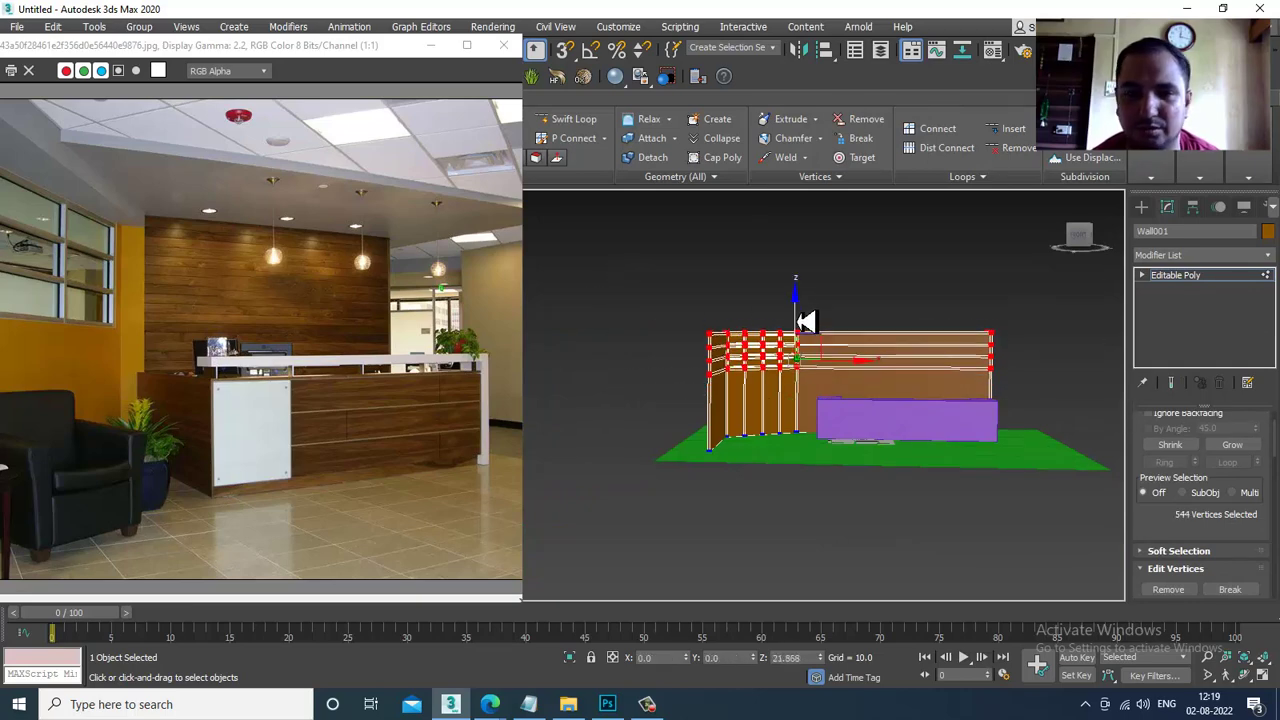
pyautogui.scroll(5, 806, 322)
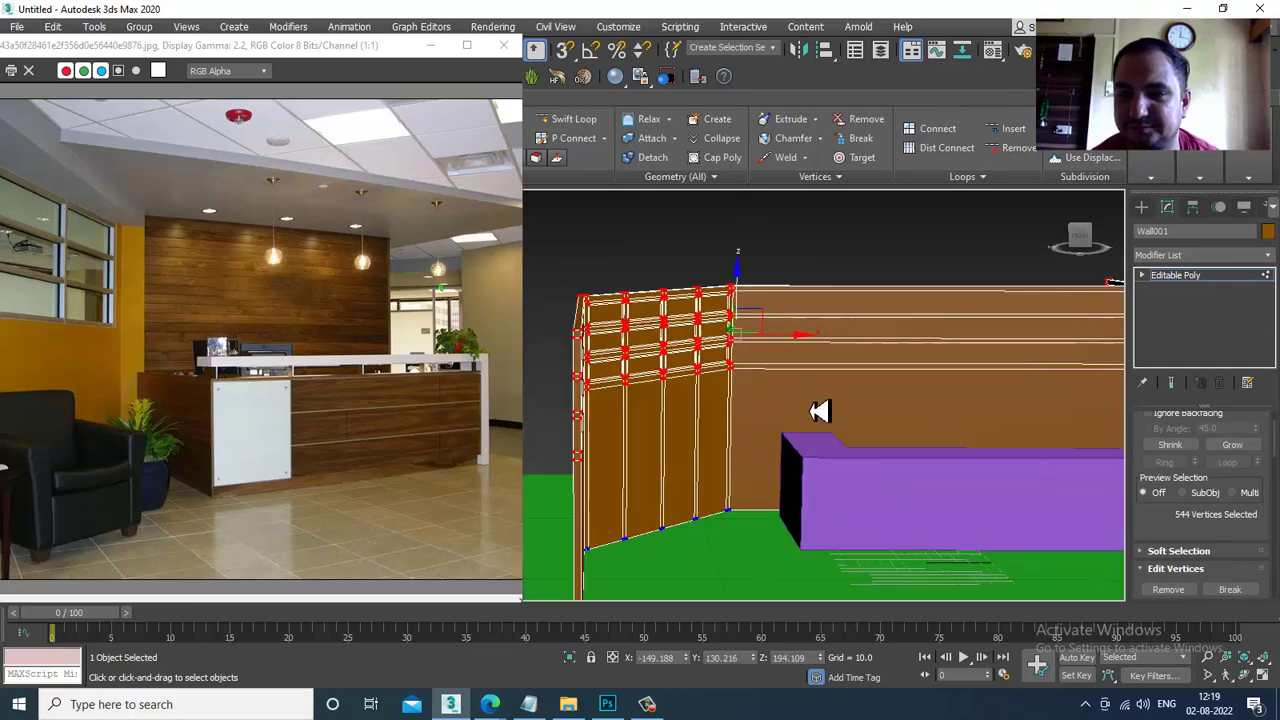
pyautogui.keyDown('alt'); pyautogui.moveTo(922, 451); pyautogui.dragTo(811, 443, button='middle'); pyautogui.keyUp('alt')
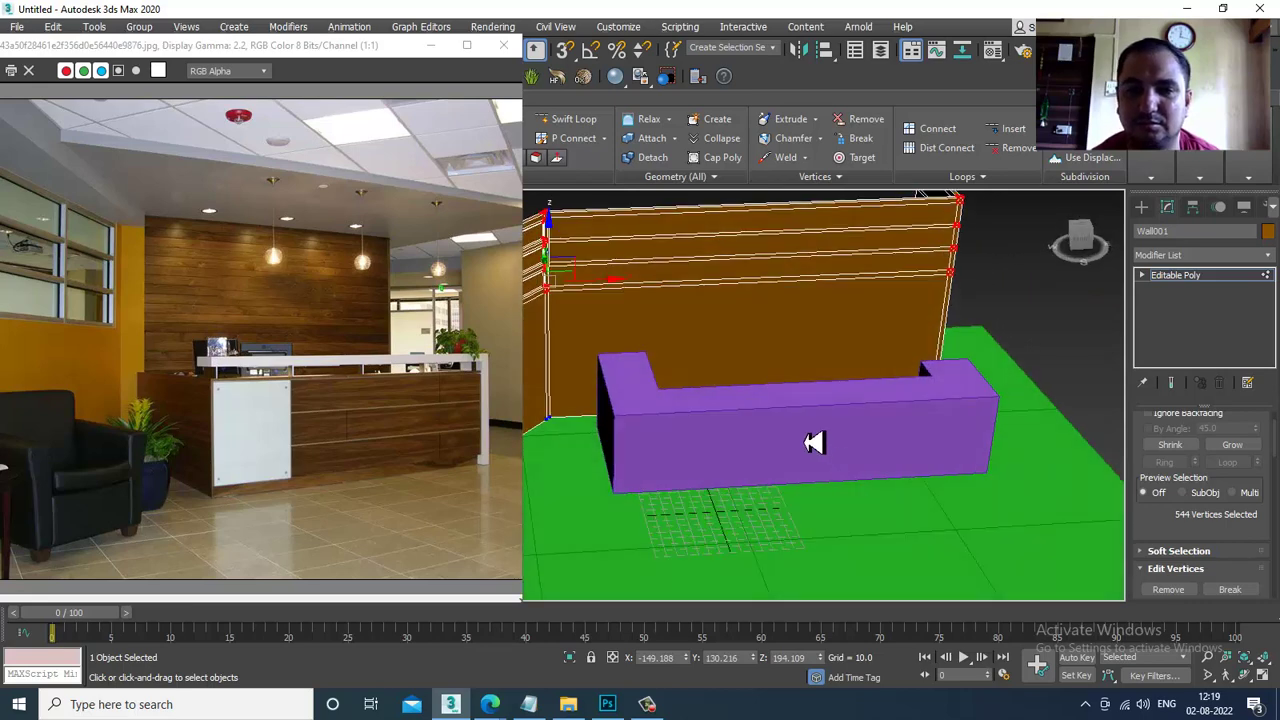
pyautogui.click(1188, 280)
# Increase the reception desk's Extrude amount to 97.
pyautogui.keyDown('alt'); pyautogui.moveTo(724, 507); pyautogui.dragTo(760, 451, button='middle'); pyautogui.keyUp('alt')
pyautogui.click(749, 482)
pyautogui.keyDown('alt'); pyautogui.moveTo(941, 490); pyautogui.dragTo(900, 460, button='middle'); pyautogui.keyUp('alt')
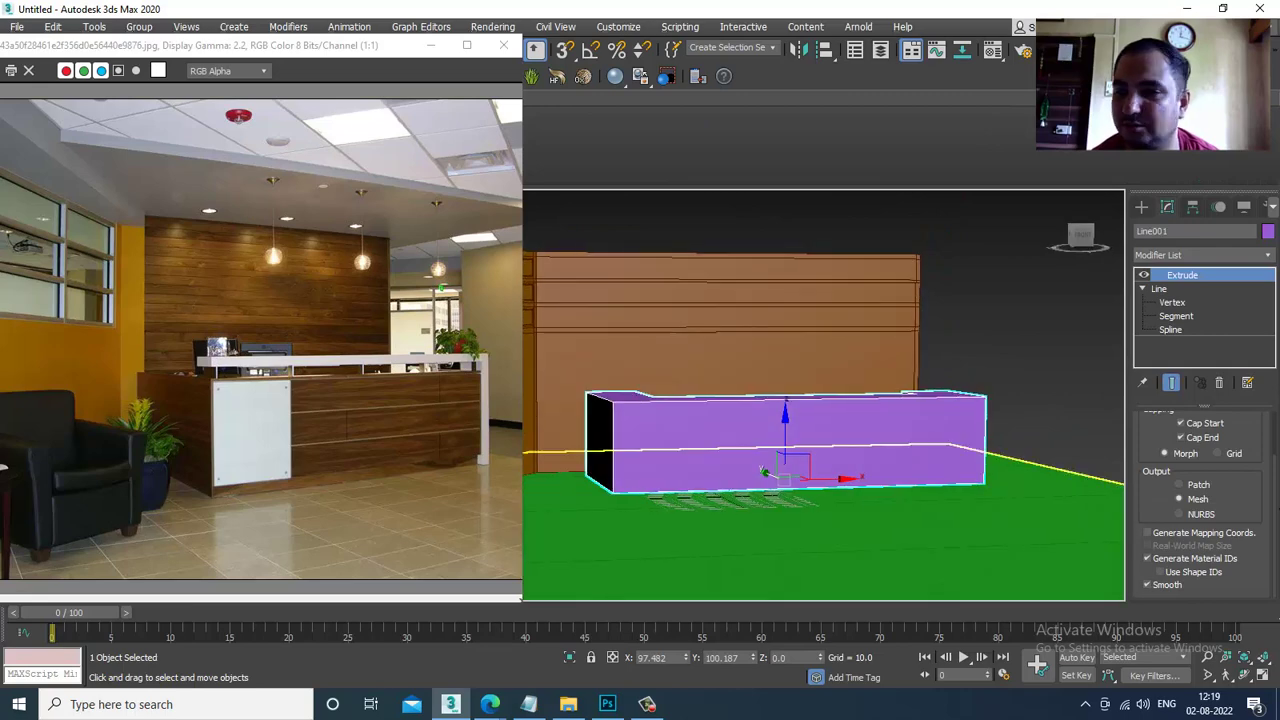
pyautogui.scroll(2, 1249, 451)
pyautogui.moveTo(1250, 438); pyautogui.dragTo(1247, 419)
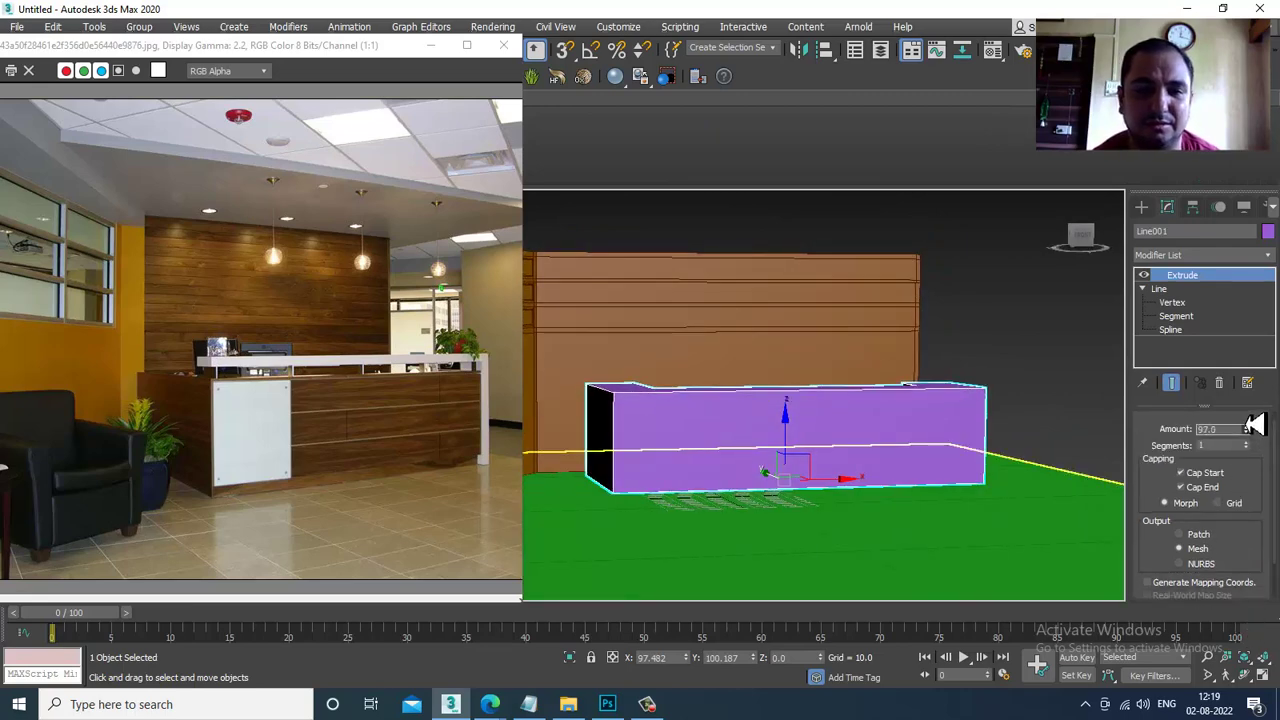
pyautogui.keyDown('alt'); pyautogui.moveTo(765, 440); pyautogui.dragTo(778, 508, button='middle'); pyautogui.keyUp('alt')
pyautogui.keyDown('alt'); pyautogui.moveTo(771, 443); pyautogui.dragTo(1116, 461, button='middle'); pyautogui.keyUp('alt')
pyautogui.keyDown('alt'); pyautogui.moveTo(983, 529); pyautogui.dragTo(953, 441, button='middle'); pyautogui.keyUp('alt')
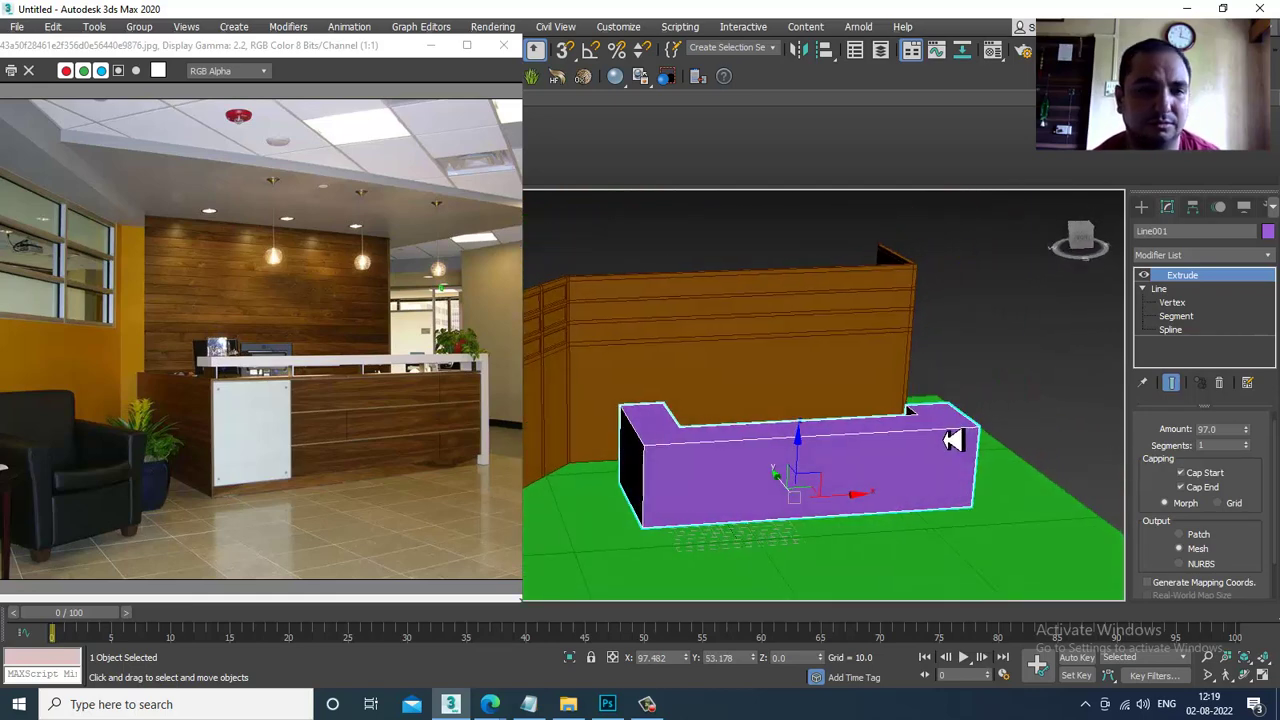
# Draw an open L-shaped line in the Top view, with a short side leg and a long run along the desk's front.
pyautogui.scroll(1, 229, 405)
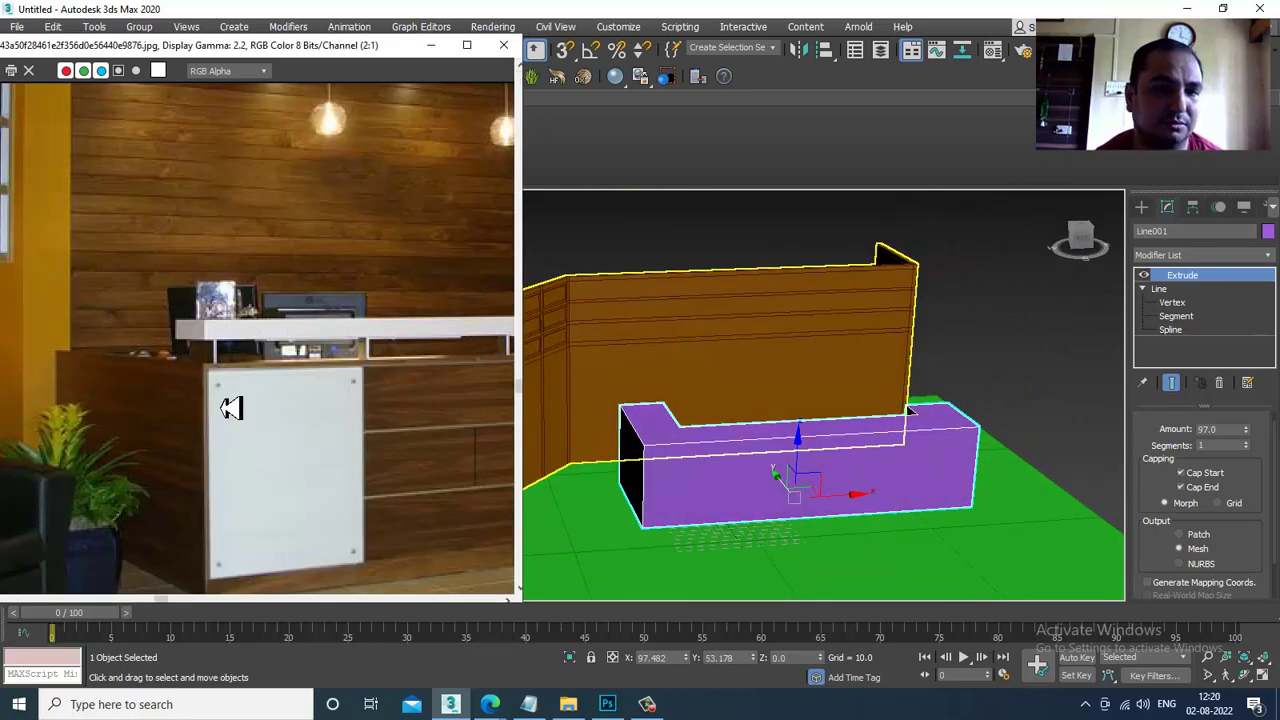
pyautogui.moveTo(252, 412); pyautogui.dragTo(121, 399, button='middle')
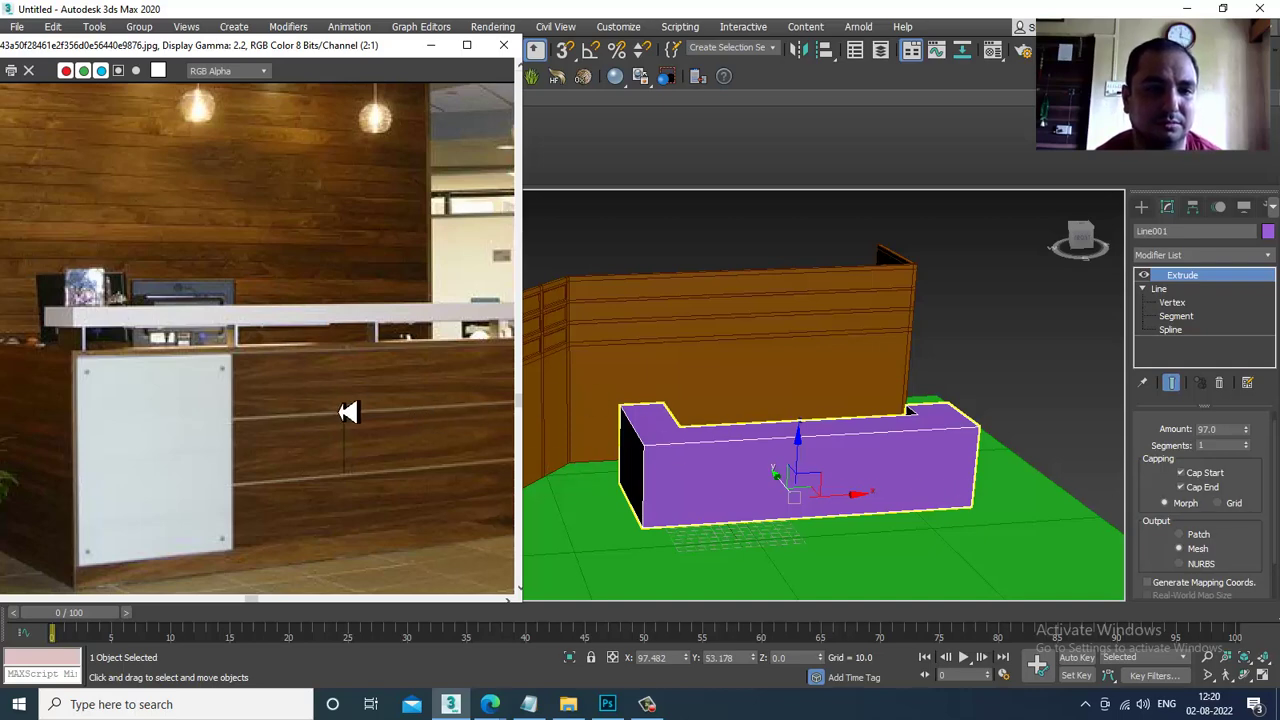
pyautogui.scroll(-1, 391, 446)
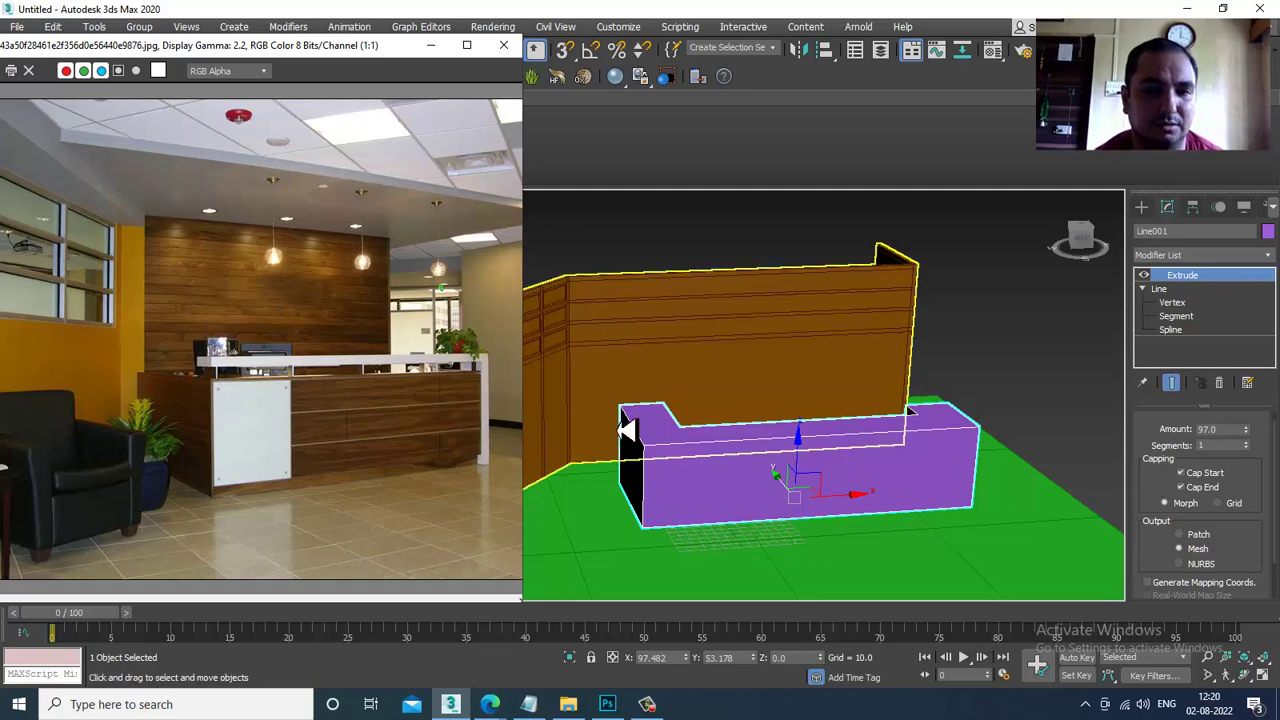
pyautogui.hotkey('alt', 'w')
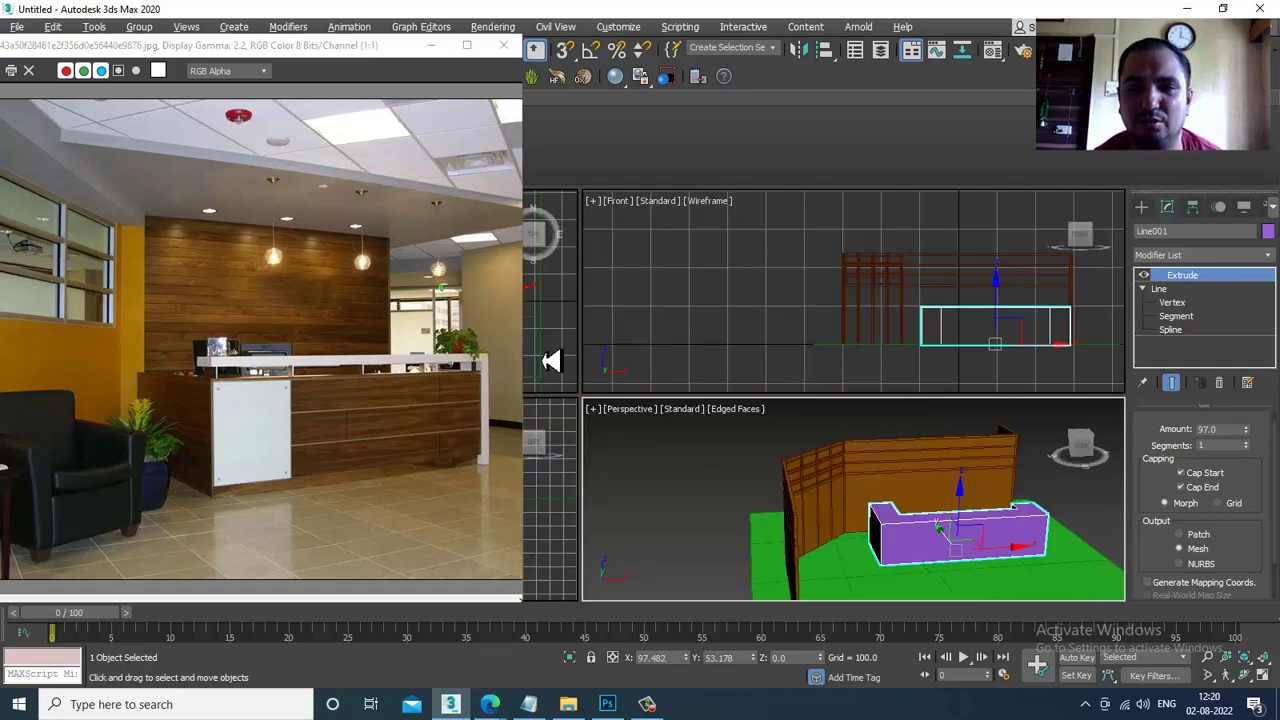
pyautogui.rightClick(571, 346)
pyautogui.hotkey('alt', 'w')
pyautogui.scroll(2, 963, 400)
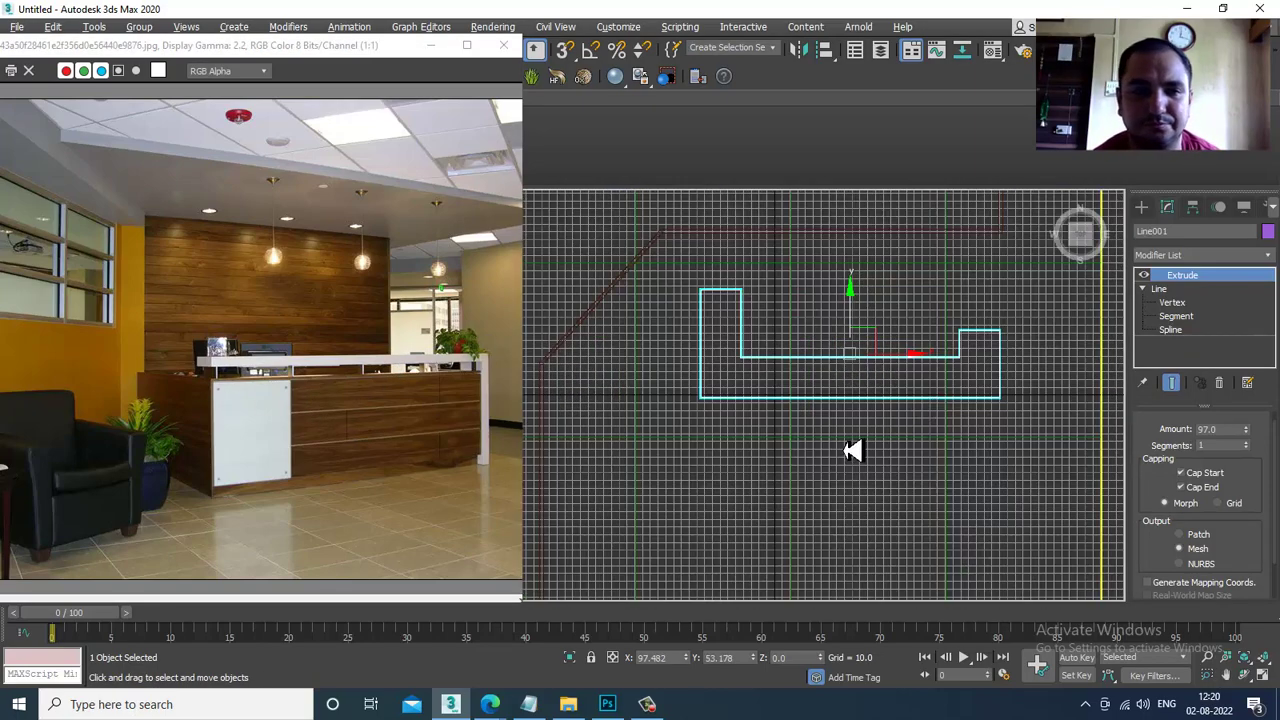
pyautogui.scroll(2, 851, 449)
pyautogui.scroll(1, 243, 380)
pyautogui.scroll(1, 258, 381)
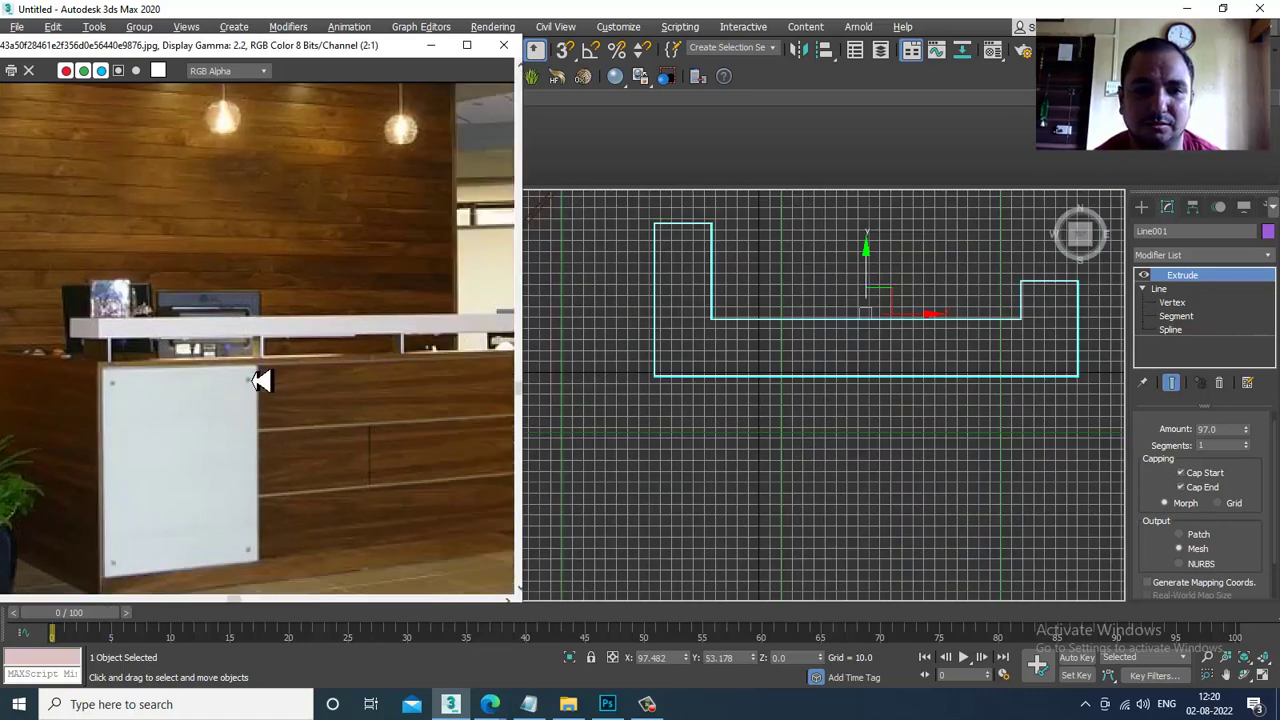
pyautogui.click(1141, 206)
pyautogui.click(1169, 315)
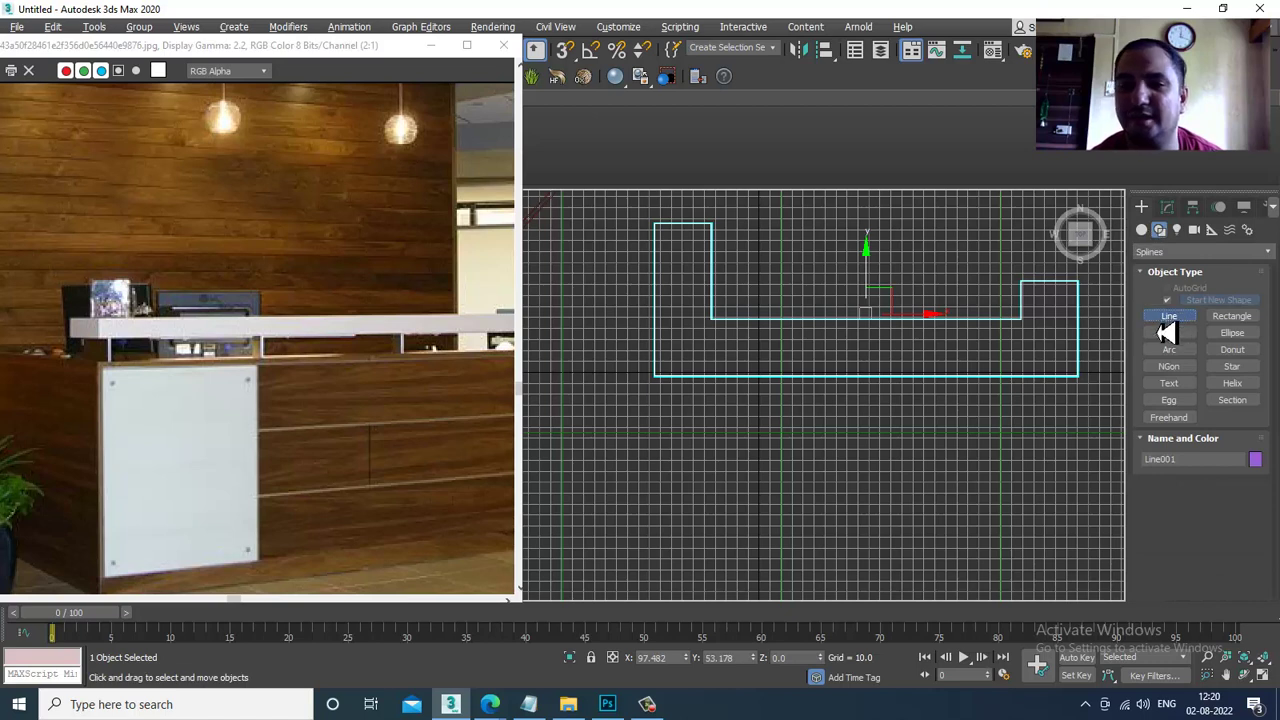
pyautogui.click(669, 315)
pyautogui.click(672, 370)
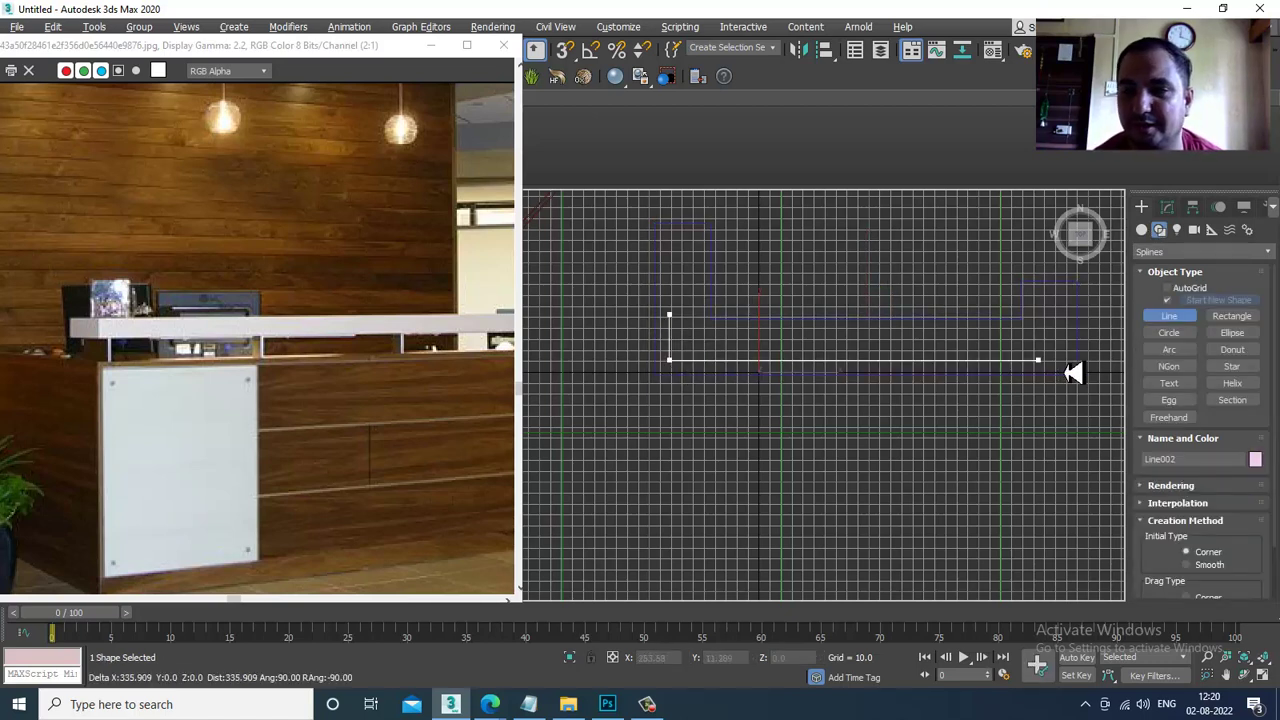
pyautogui.click(1075, 375)
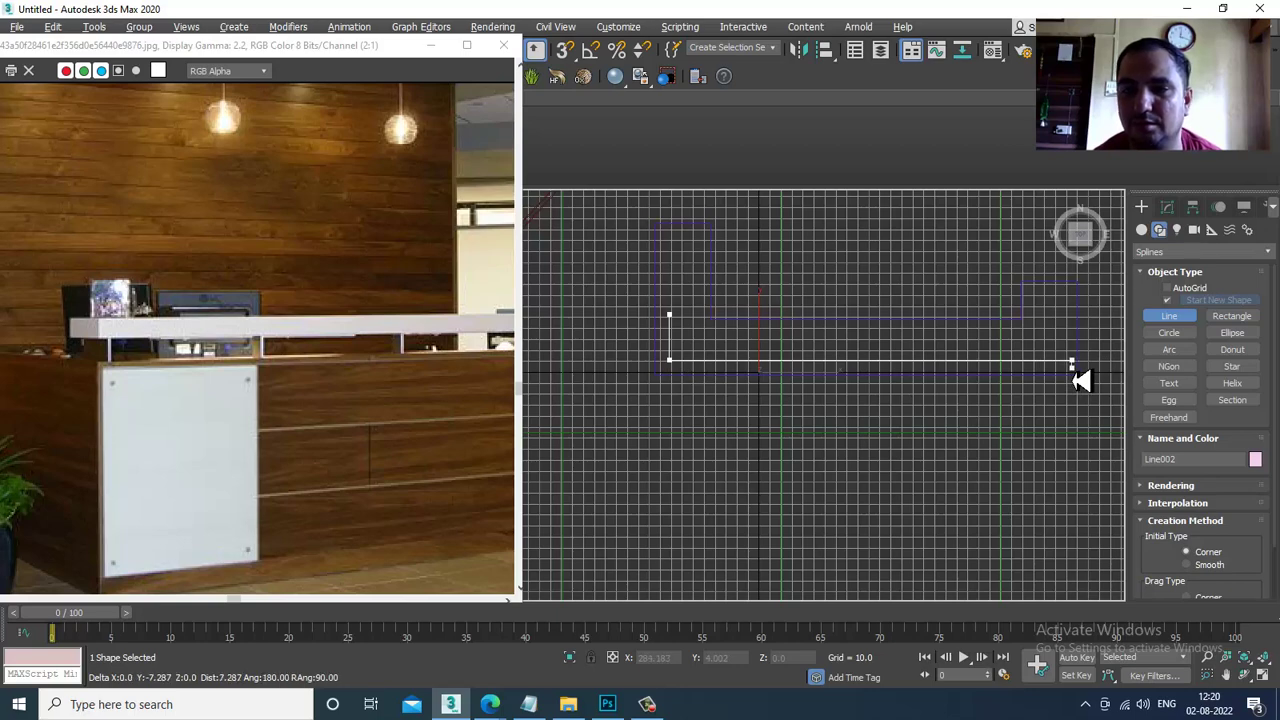
pyautogui.rightClick(1075, 373)
pyautogui.rightClick(1075, 373)
# Raise the new line to a Z of about 104, just above the desk top.
pyautogui.moveTo(370, 365); pyautogui.dragTo(132, 357, button='middle')
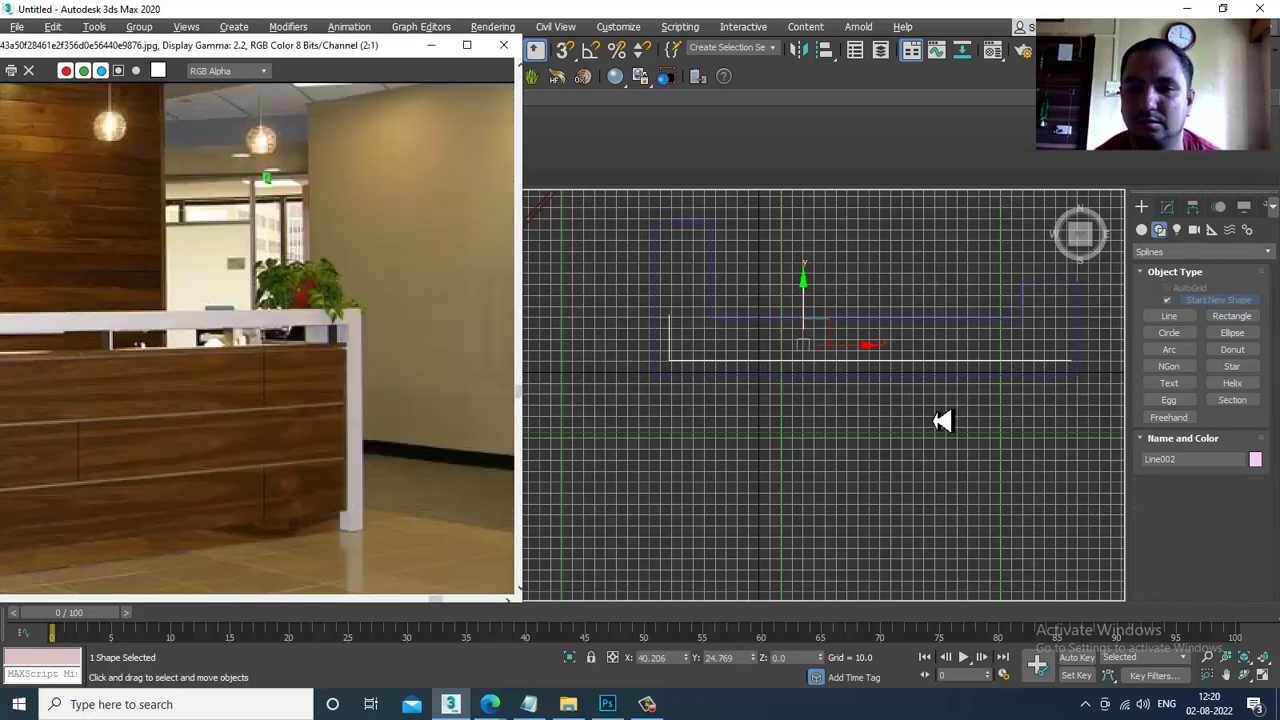
pyautogui.moveTo(970, 463); pyautogui.dragTo(953, 465, button='middle')
pyautogui.hotkey('alt', 'w')
pyautogui.middleClick(965, 538)
pyautogui.moveTo(965, 538); pyautogui.dragTo(890, 522, button='middle')
pyautogui.hotkey('alt', 'w')
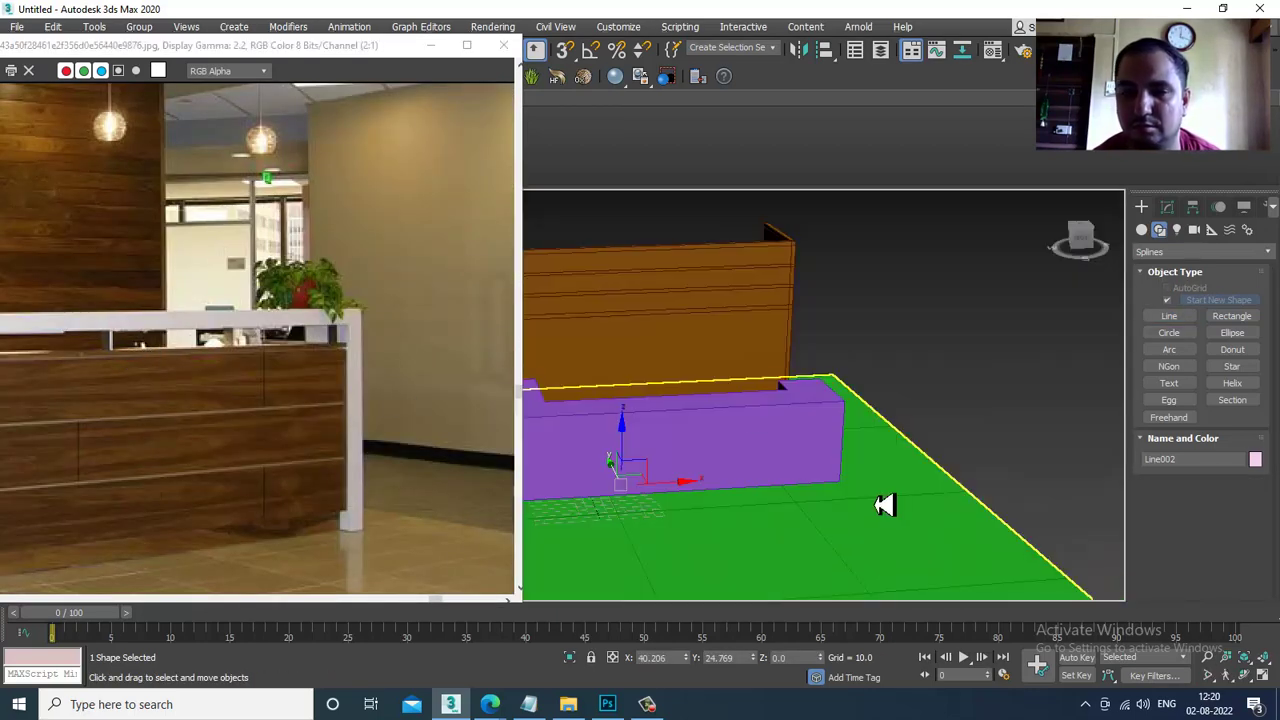
pyautogui.moveTo(806, 428); pyautogui.dragTo(895, 469, button='middle')
pyautogui.moveTo(866, 520); pyautogui.dragTo(922, 404)
pyautogui.scroll(4, 963, 389)
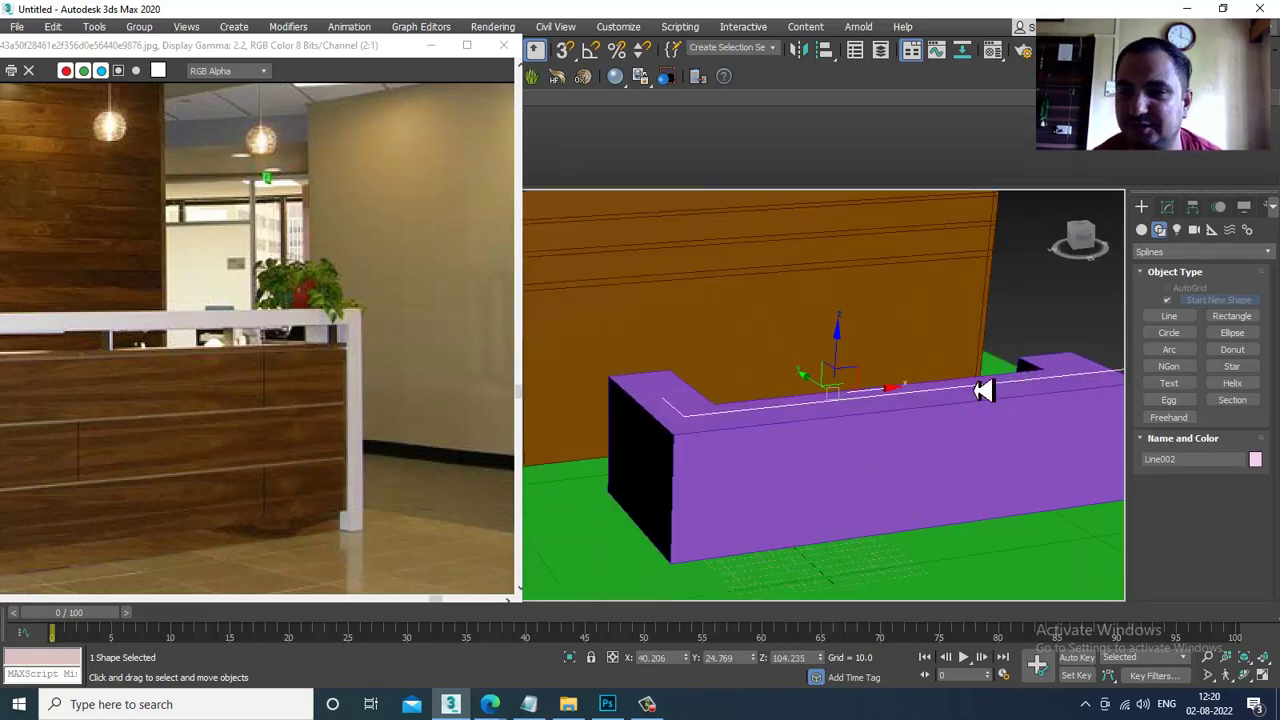
# Enable the line's thickness in the viewport and give it a rectangular cross-section.
pyautogui.click(1182, 212)
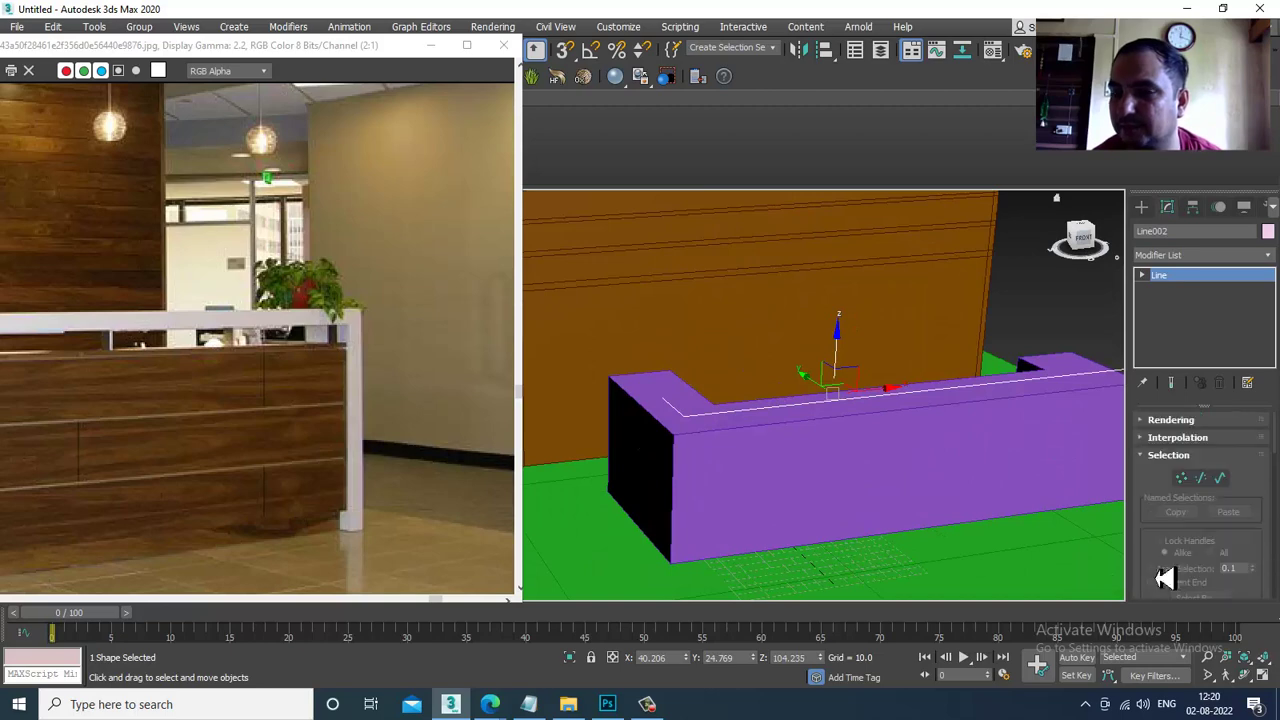
pyautogui.click(1165, 421)
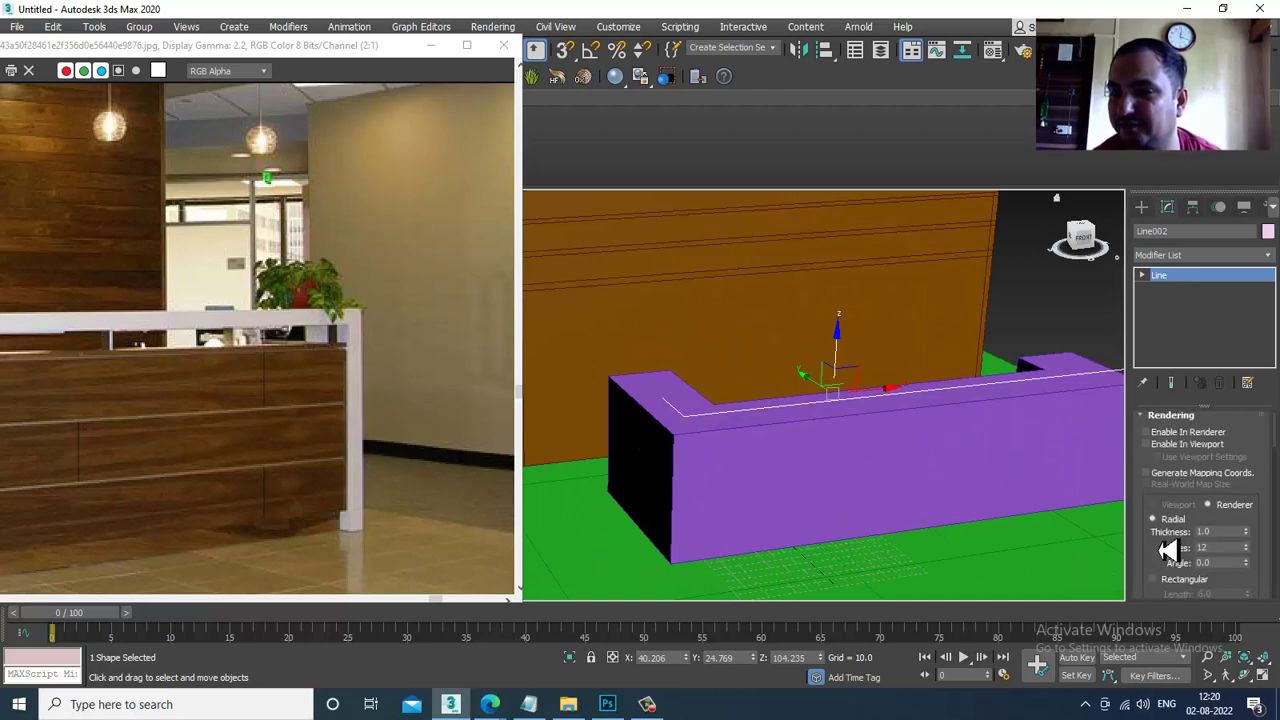
pyautogui.click(1162, 446)
pyautogui.click(1153, 579)
pyautogui.scroll(5, 846, 474)
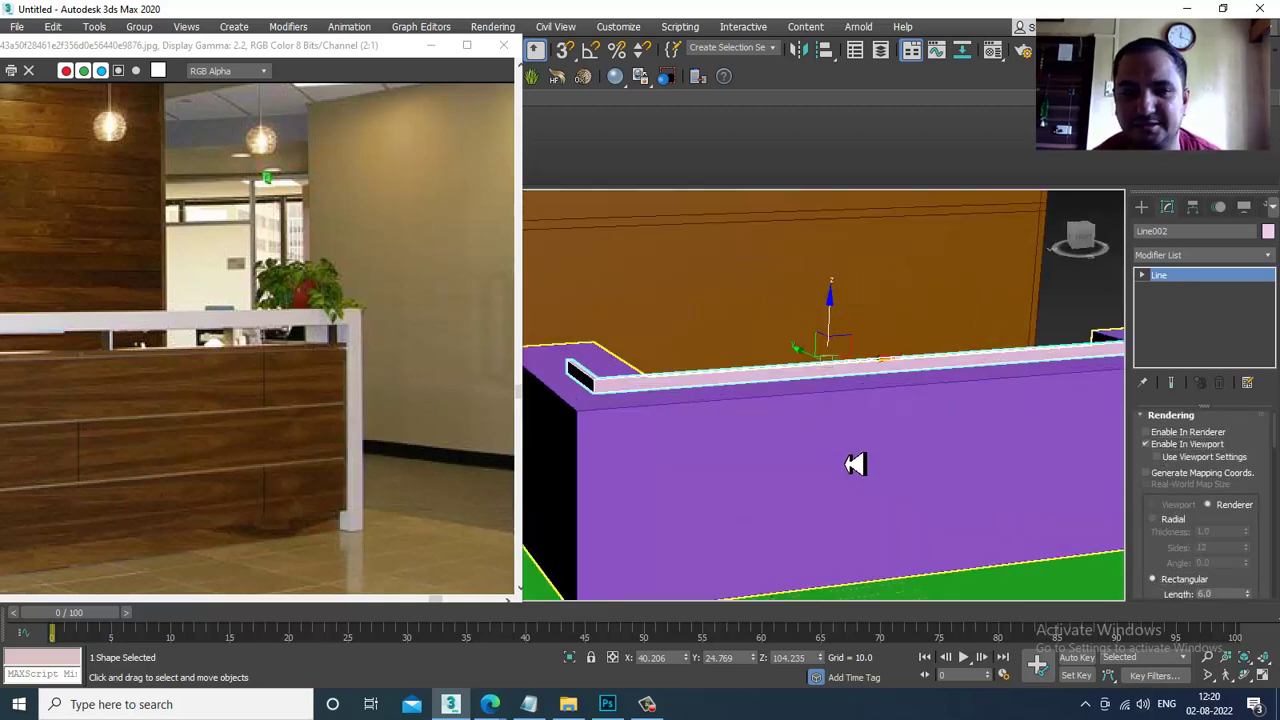
# Set the countertop's rectangular profile to a length of 10.26 and a width of 3.4.
pyautogui.scroll(-3, 1173, 565)
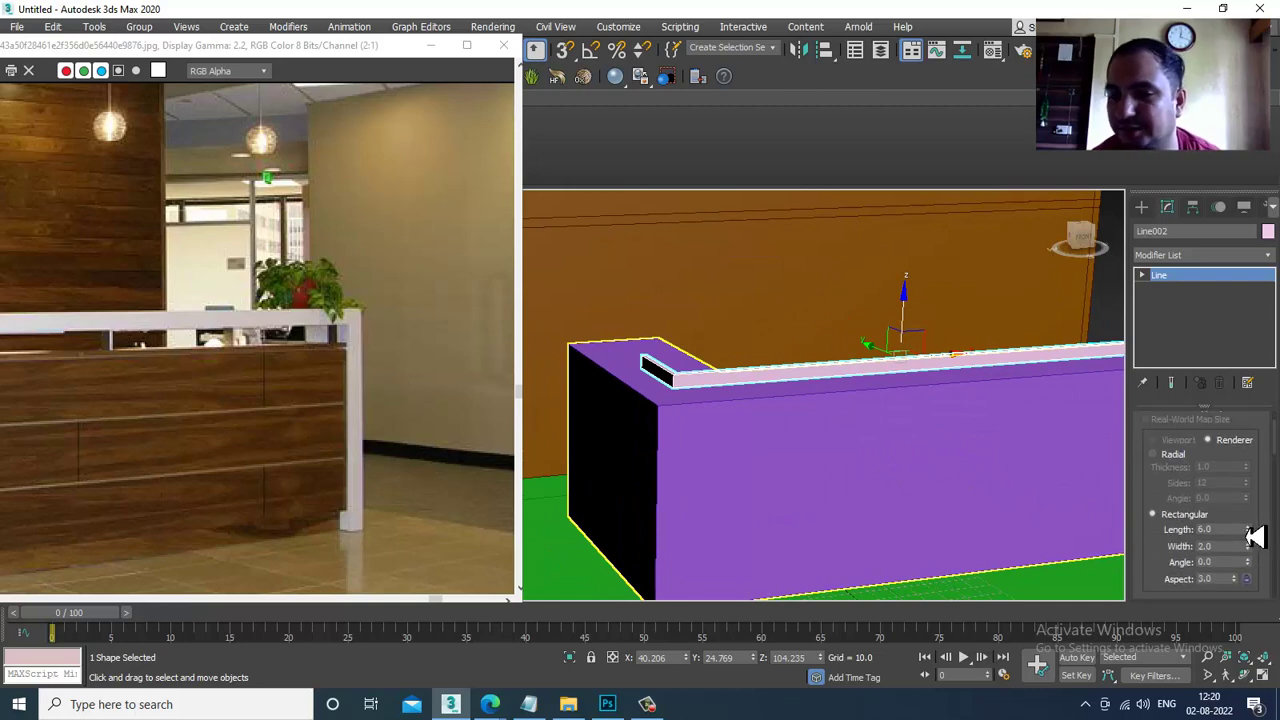
pyautogui.moveTo(1254, 537); pyautogui.dragTo(1274, 449)
pyautogui.keyDown('alt'); pyautogui.moveTo(766, 449); pyautogui.dragTo(797, 463, button='middle'); pyautogui.keyUp('alt')
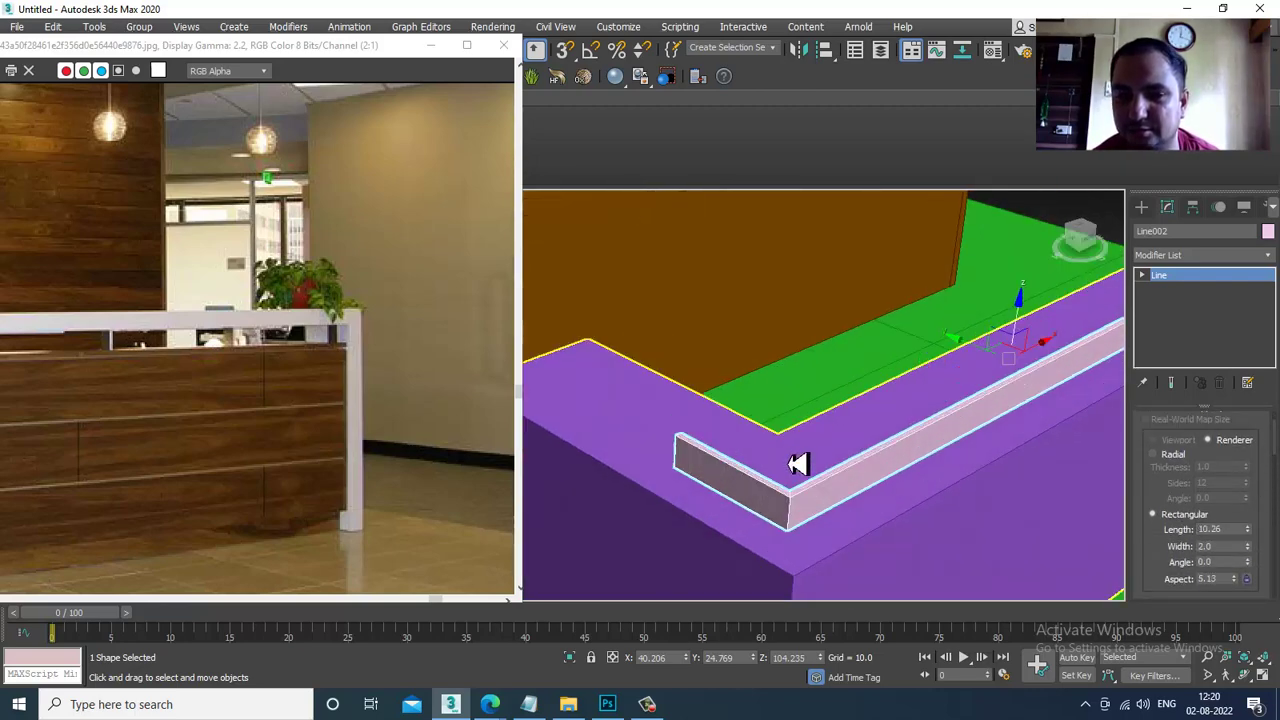
pyautogui.moveTo(1258, 557); pyautogui.dragTo(1256, 506)
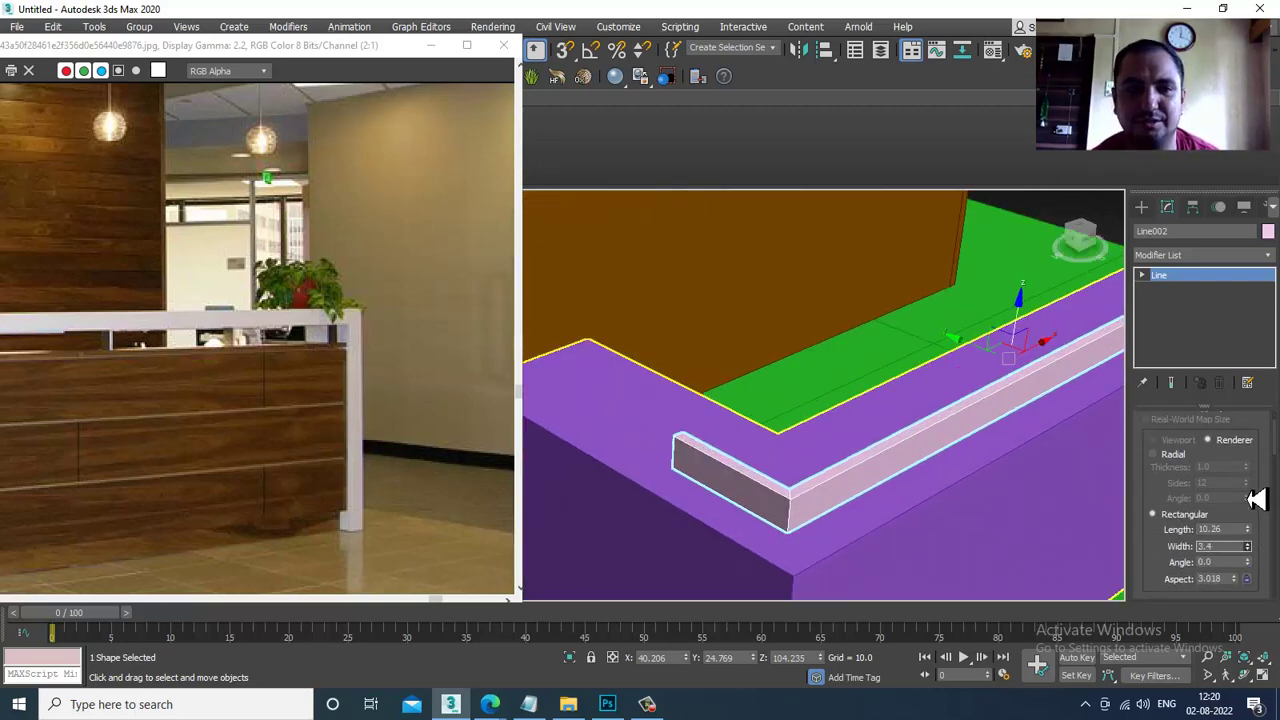
# Adjust the countertop's height above the desk to a Z of about 107.6, checking it against the reference photo.
pyautogui.keyDown('alt'); pyautogui.moveTo(900, 449); pyautogui.dragTo(750, 408, button='middle'); pyautogui.keyUp('alt')
pyautogui.moveTo(249, 52); pyautogui.dragTo(450, 41)
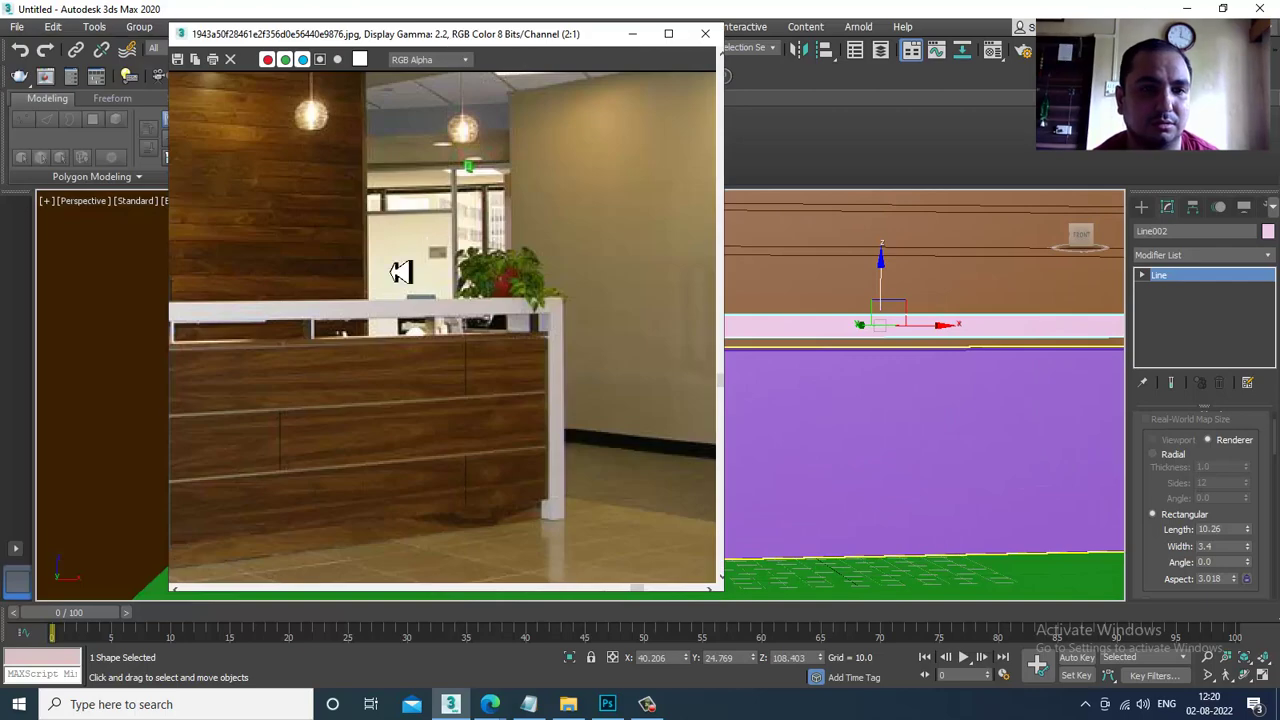
pyautogui.moveTo(357, 367); pyautogui.dragTo(521, 317, button='middle')
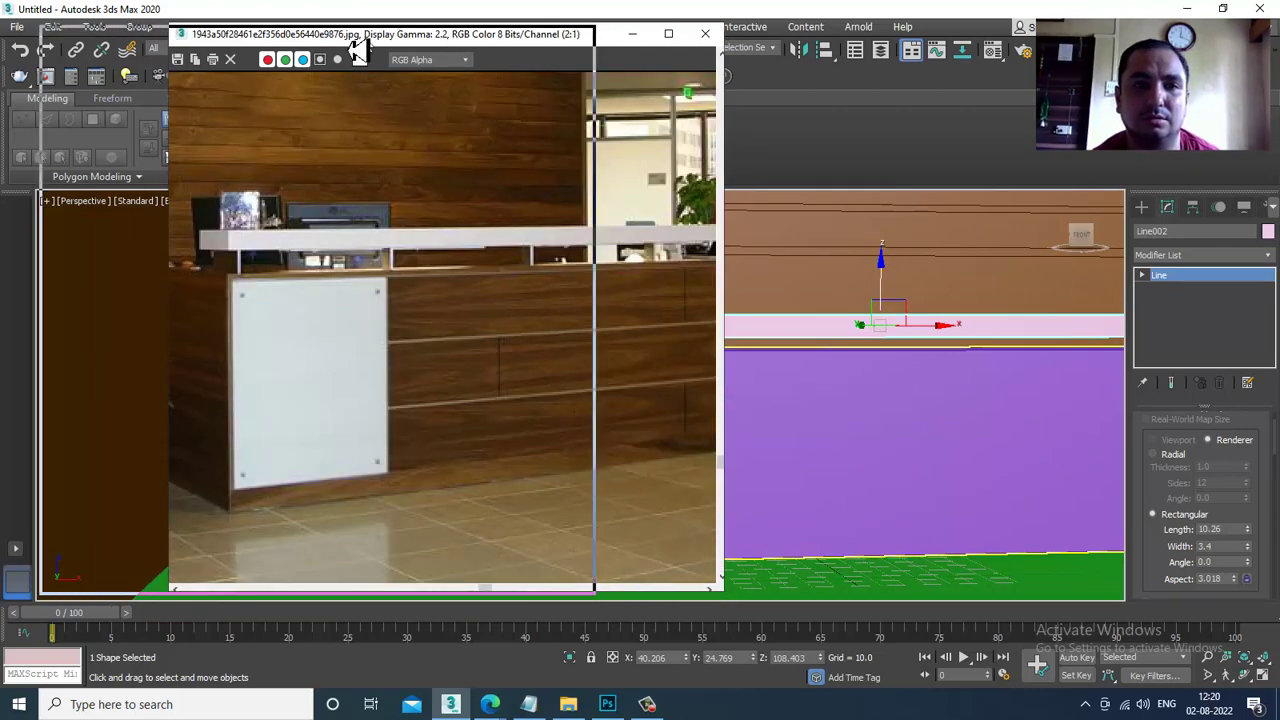
pyautogui.moveTo(357, 36); pyautogui.dragTo(139, 40)
pyautogui.moveTo(875, 298)
pyautogui.mouseDown()
pyautogui.moveTo(875, 287)
pyautogui.moveTo(873, 299)
pyautogui.mouseUp()
pyautogui.moveTo(485, 313)
pyautogui.mouseDown(button='middle')
pyautogui.moveTo(283, 306)
pyautogui.moveTo(380, 315)
pyautogui.mouseUp(button='middle')
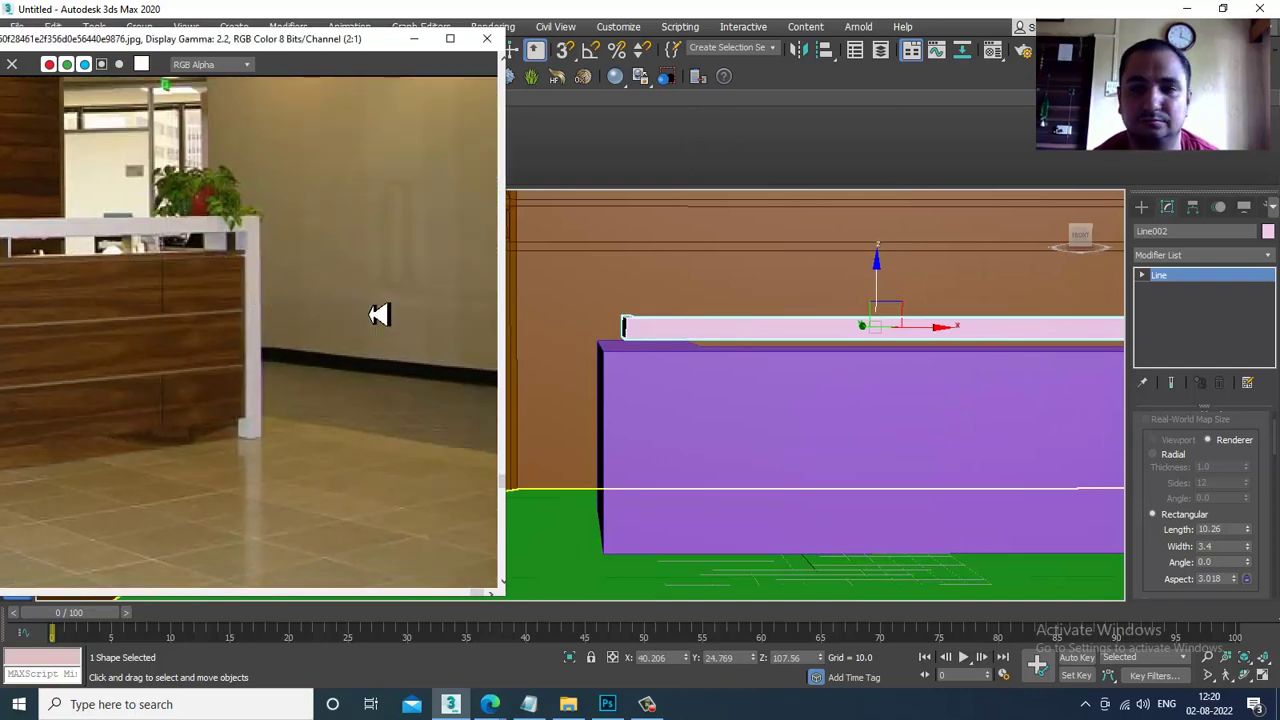
# Extend the countertop line's far end vertex along X to the desk's outer edge in the Front view.
pyautogui.moveTo(1003, 389); pyautogui.dragTo(621, 395, button='middle')
pyautogui.moveTo(965, 401); pyautogui.dragTo(835, 399, button='middle')
pyautogui.hotkey('alt', 'w')
pyautogui.moveTo(966, 353); pyautogui.dragTo(866, 337, button='middle')
pyautogui.hotkey('alt', 'w')
pyautogui.scroll(2, 666, 385)
pyautogui.moveTo(666, 385); pyautogui.dragTo(864, 343, button='middle')
pyautogui.scroll(3, 876, 364)
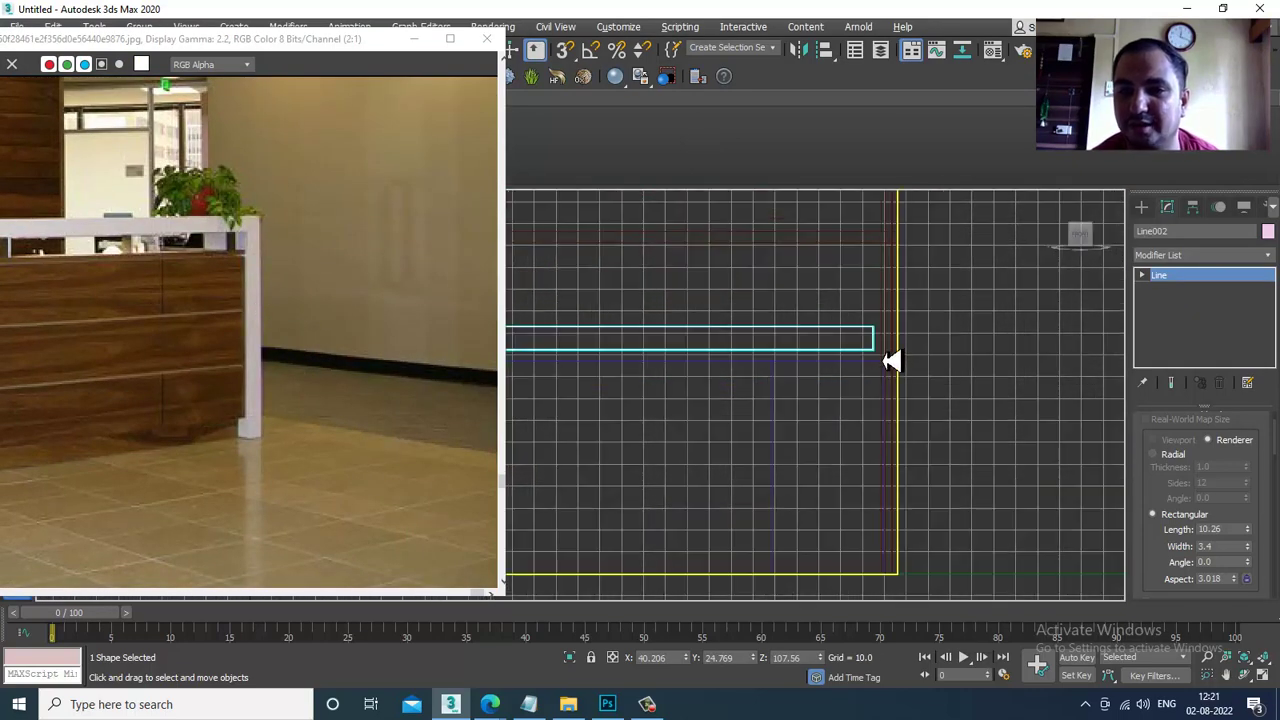
pyautogui.press('1')
pyautogui.moveTo(861, 309); pyautogui.dragTo(928, 361)
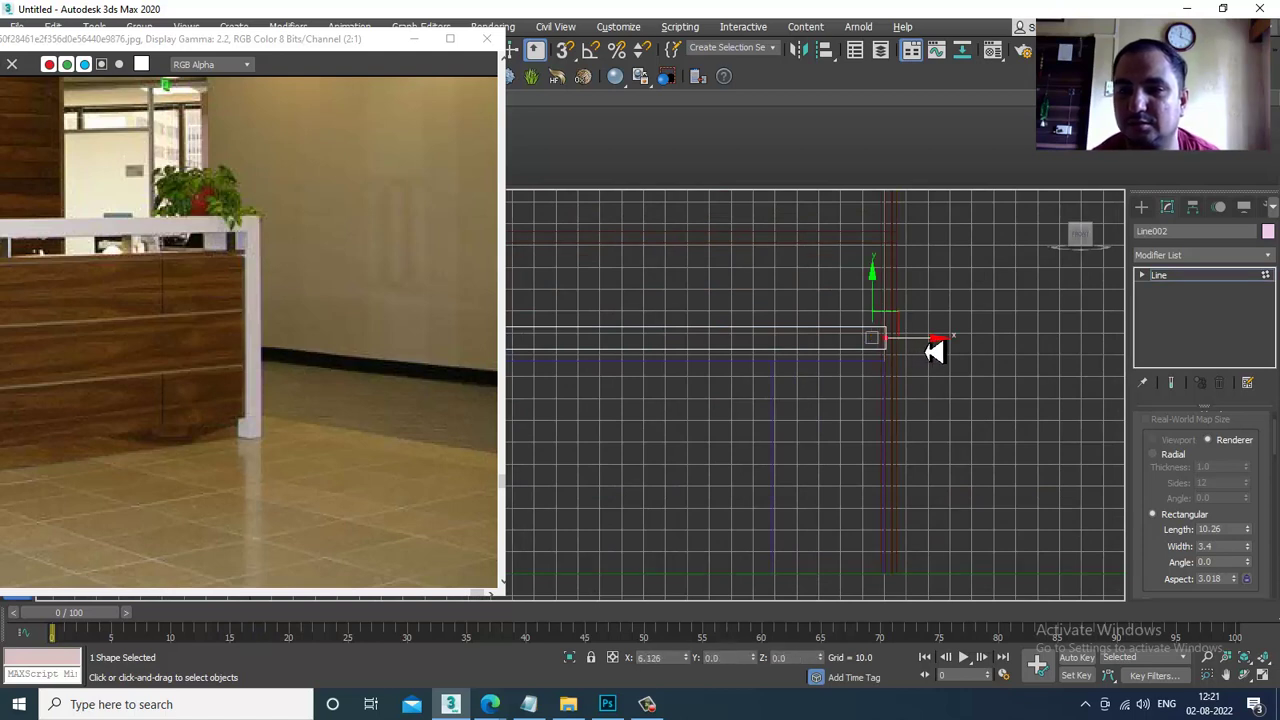
pyautogui.click(1142, 208)
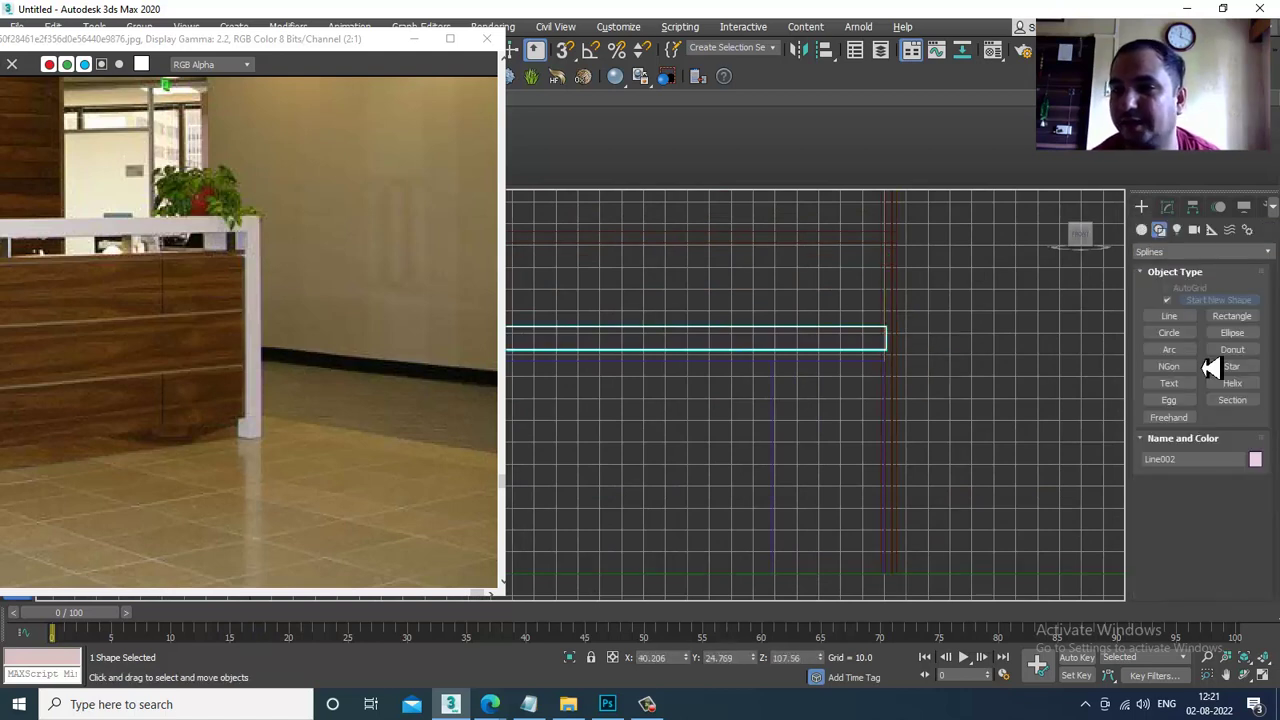
pyautogui.click(1172, 317)
pyautogui.scroll(2, 820, 349)
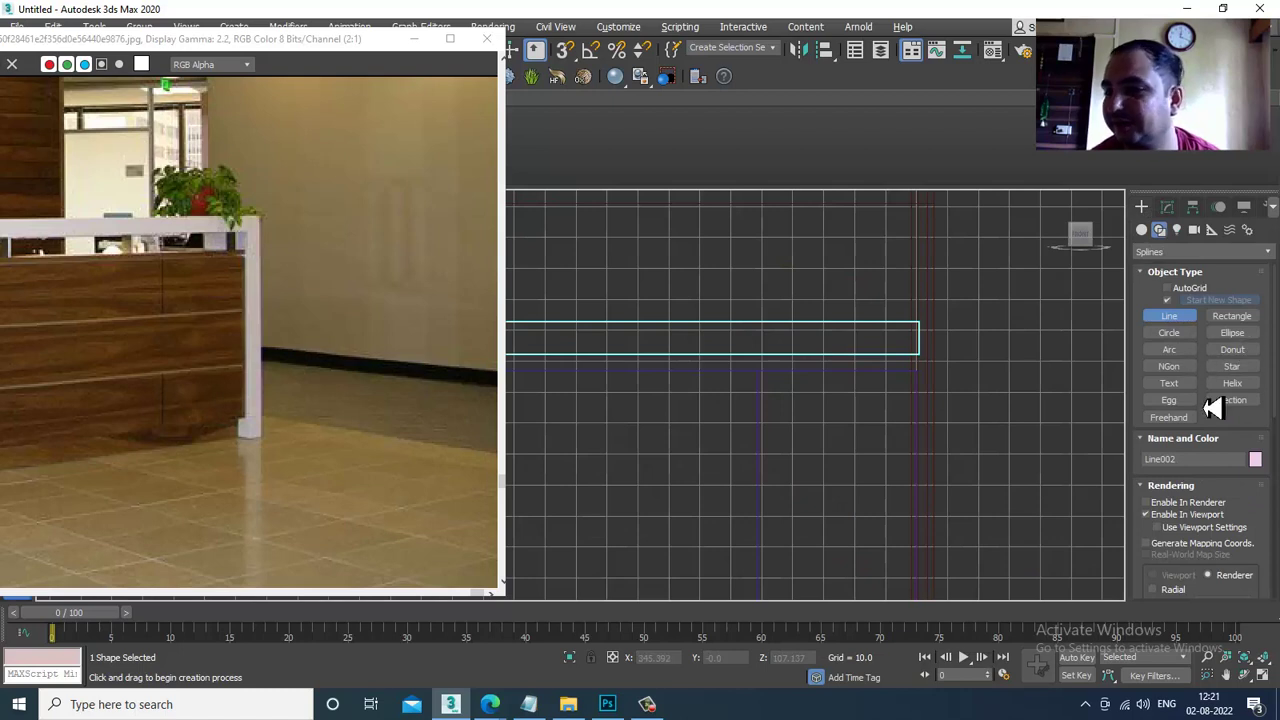
pyautogui.press('w')
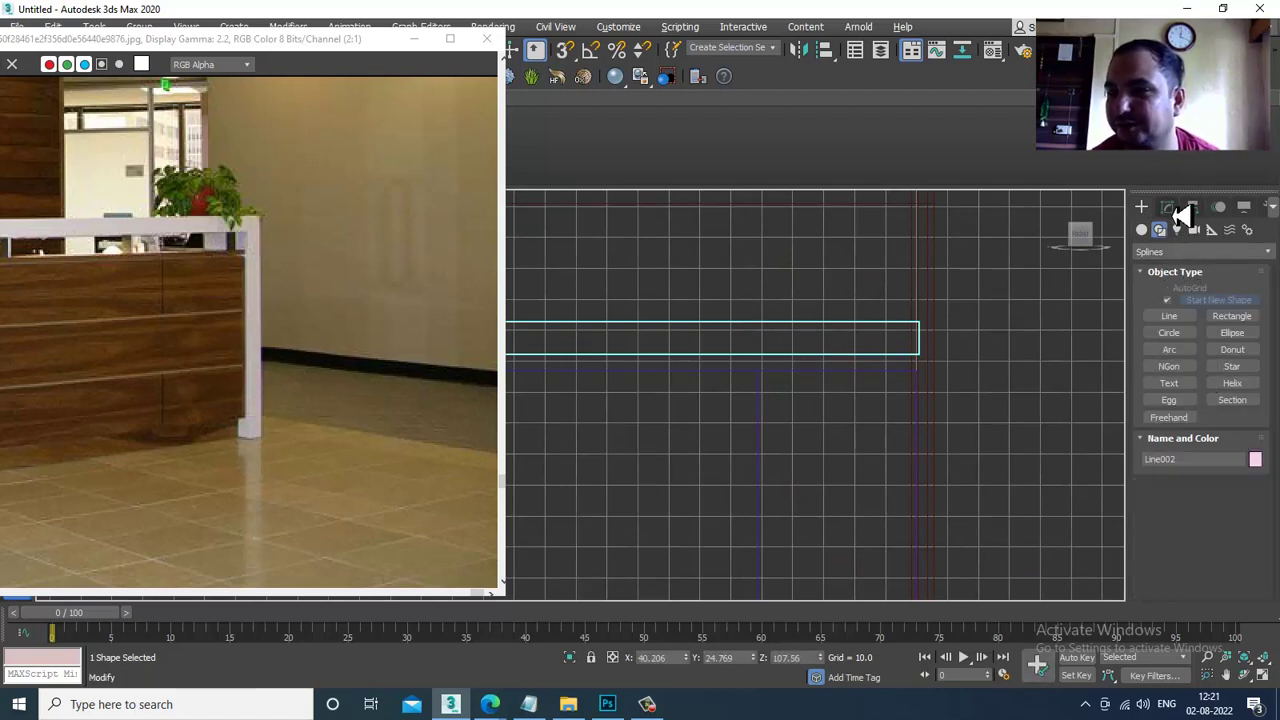
# Insert points from the countertop line's end, continuing it slightly past the desk and down to the floor as a leg.
pyautogui.click(1170, 208)
pyautogui.scroll(-5, 1183, 500)
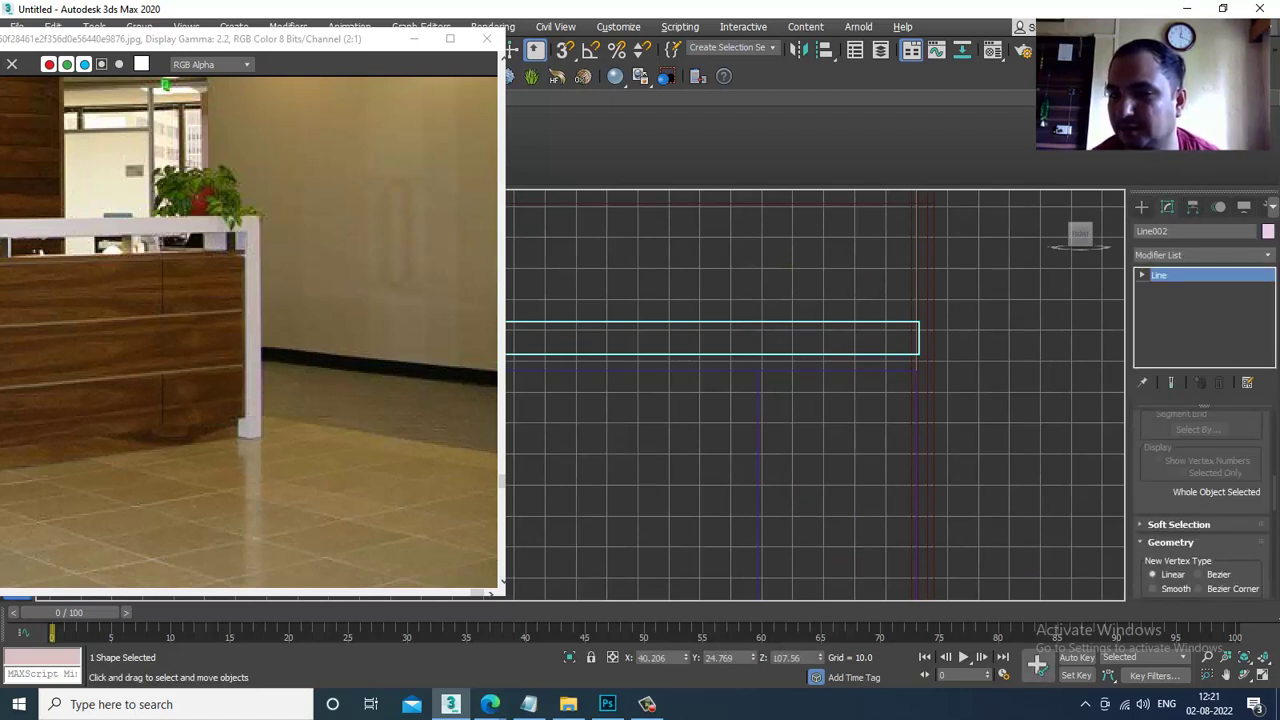
pyautogui.moveTo(1154, 531); pyautogui.dragTo(1168, 168)
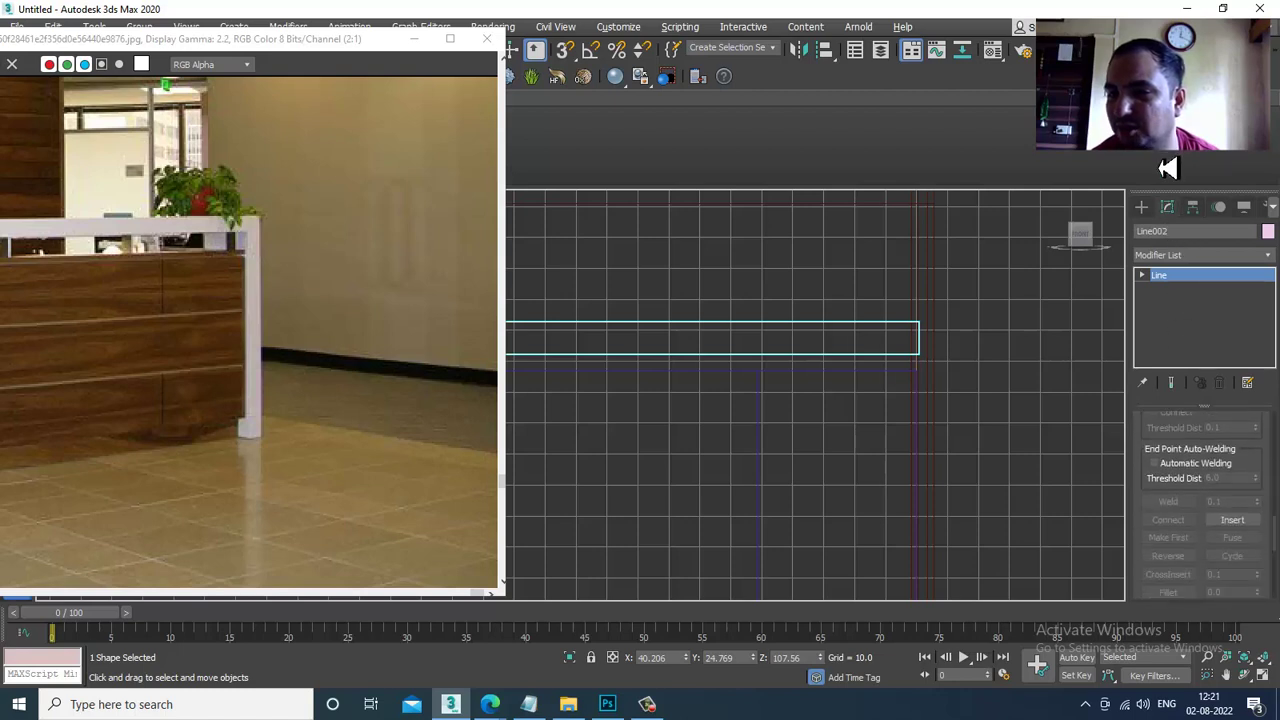
pyautogui.click(1245, 519)
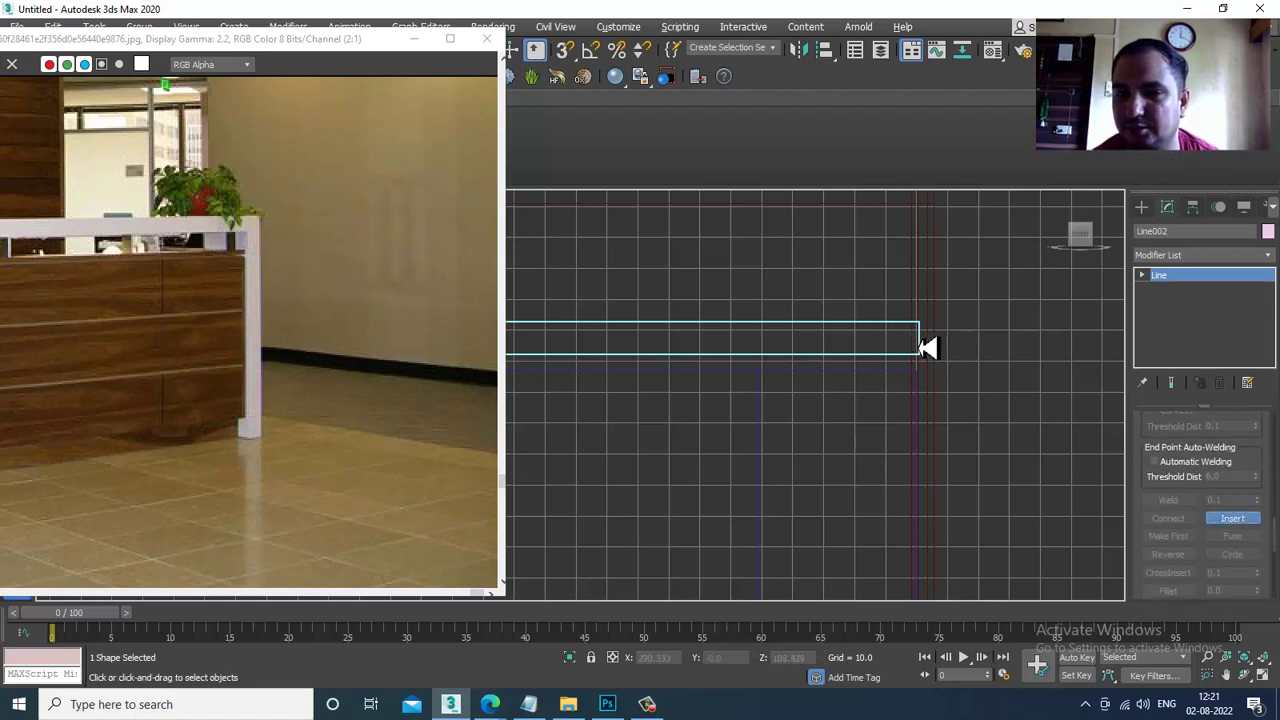
pyautogui.click(921, 346)
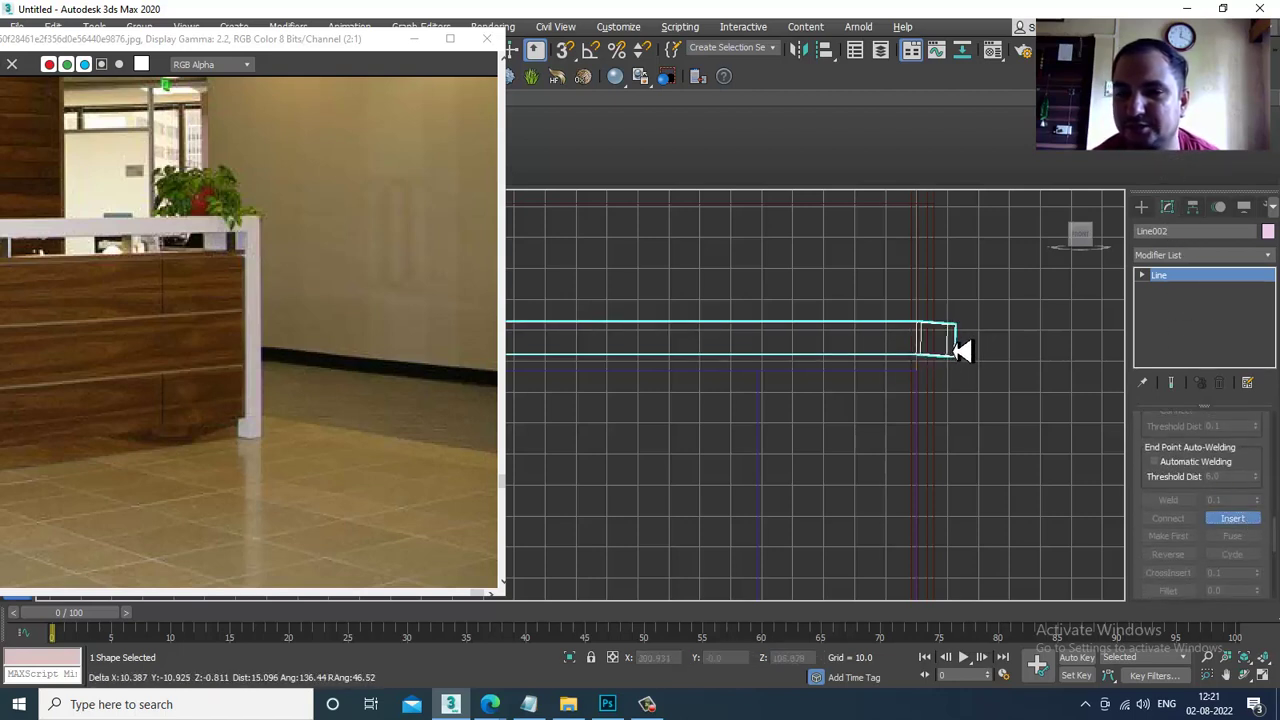
pyautogui.click(959, 346)
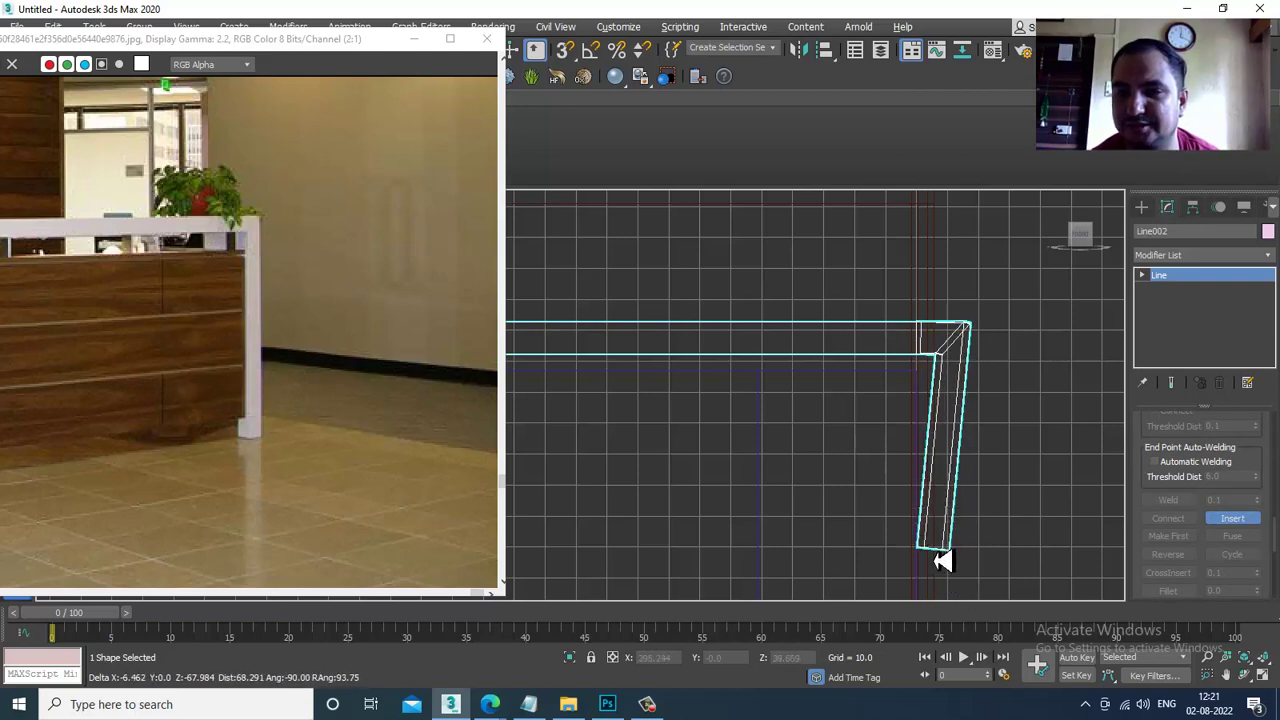
pyautogui.scroll(-6, 943, 560)
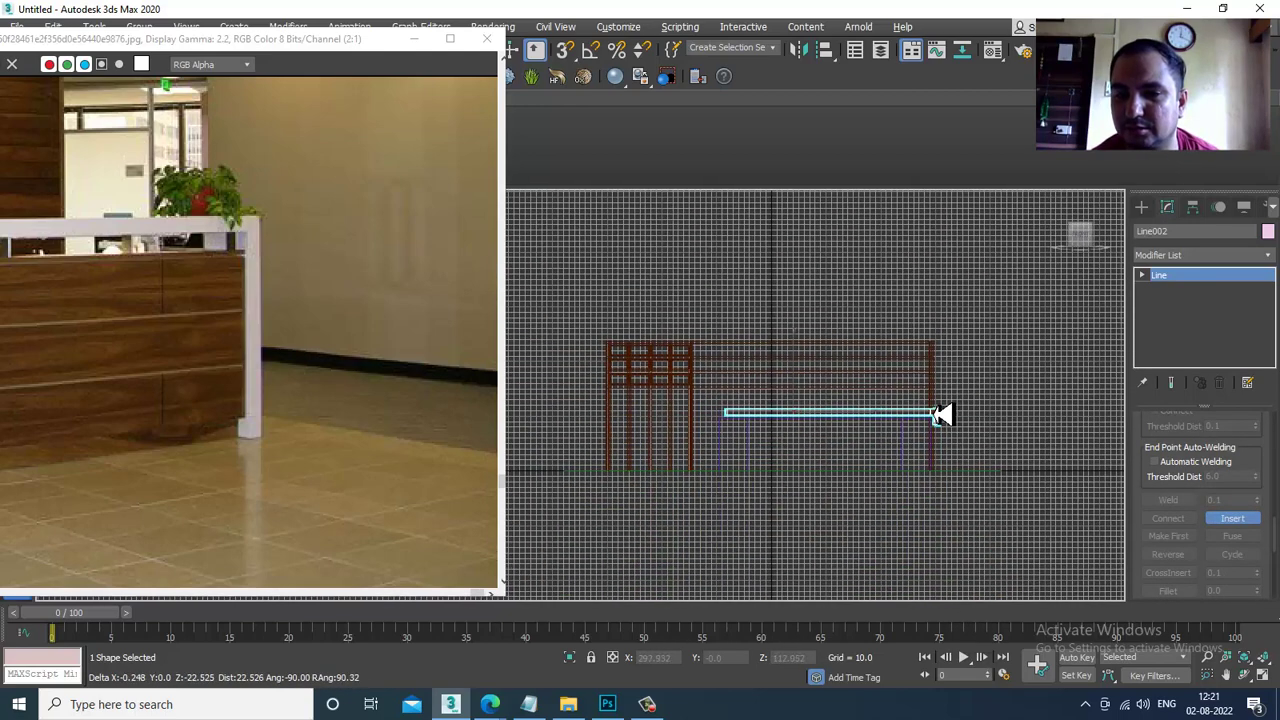
pyautogui.click(940, 474)
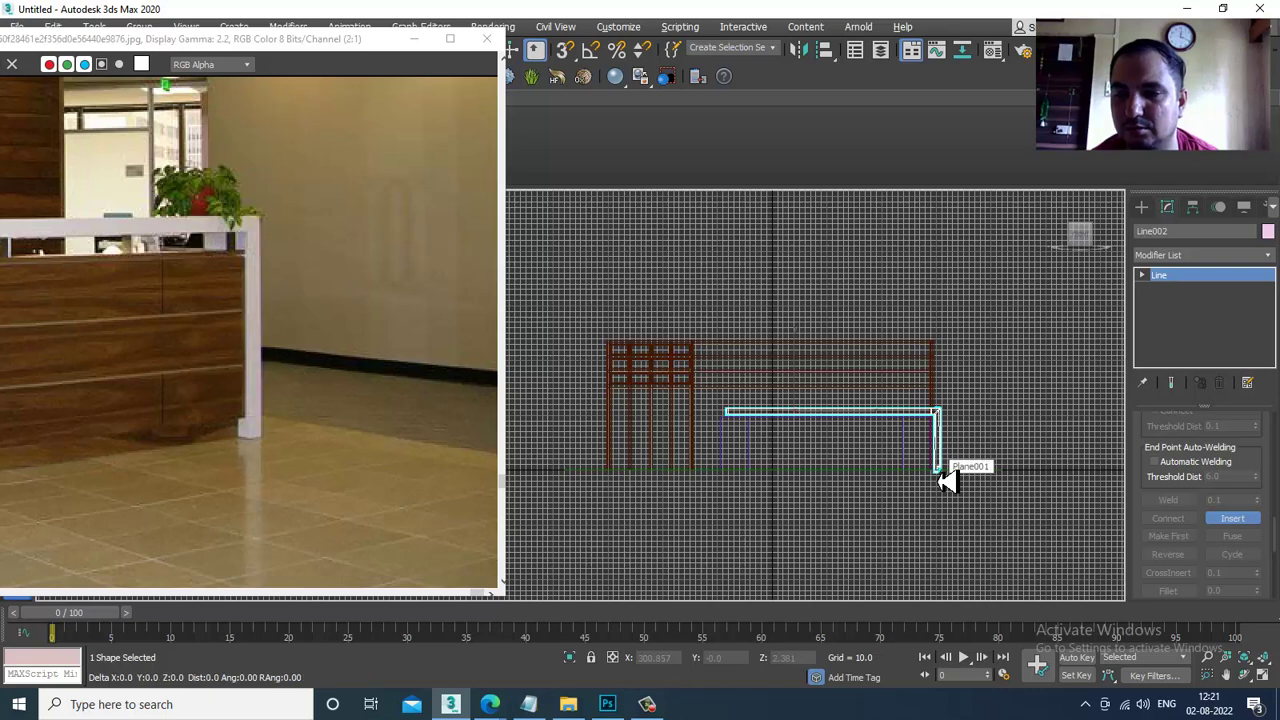
pyautogui.rightClick(942, 482)
pyautogui.rightClick(944, 484)
# Move the end leg's vertices along Y so the leg lines up straight with the front countertop section.
pyautogui.hotkey('alt', 'w')
pyautogui.rightClick(990, 517)
pyautogui.hotkey('alt', 'w')
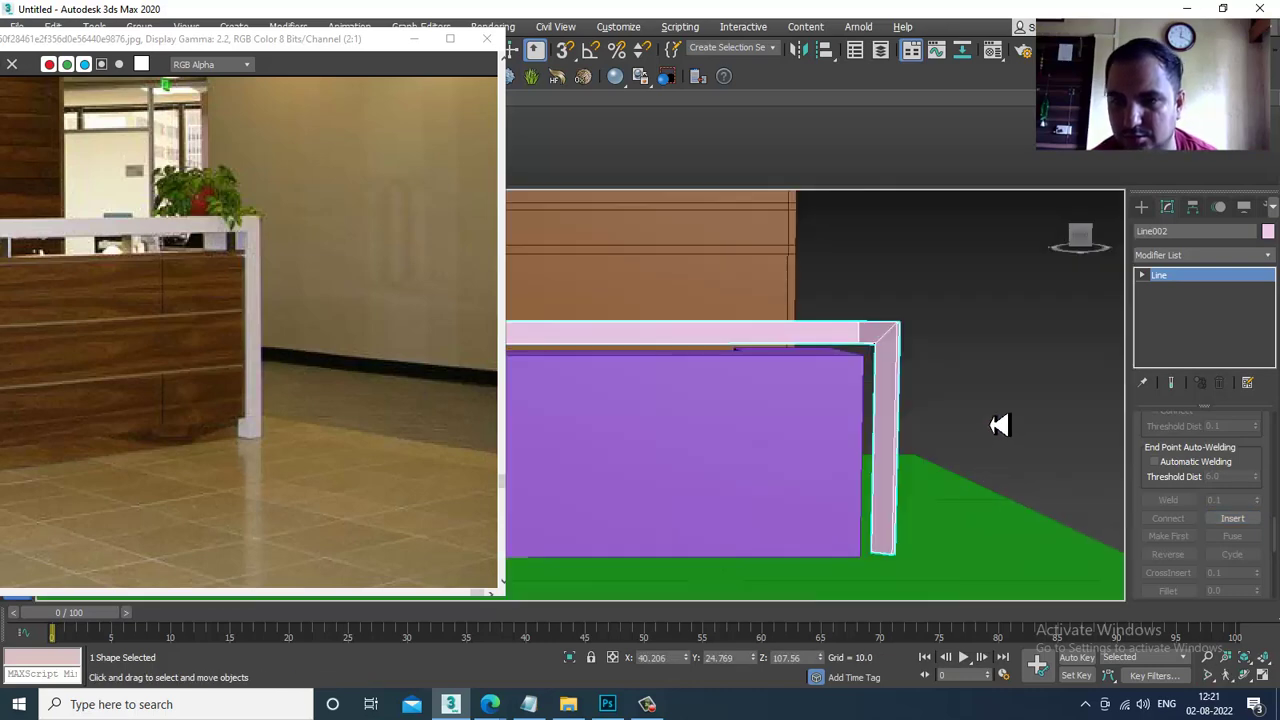
pyautogui.keyDown('alt'); pyautogui.moveTo(1000, 425); pyautogui.dragTo(891, 437, button='middle'); pyautogui.keyUp('alt')
pyautogui.press('1')
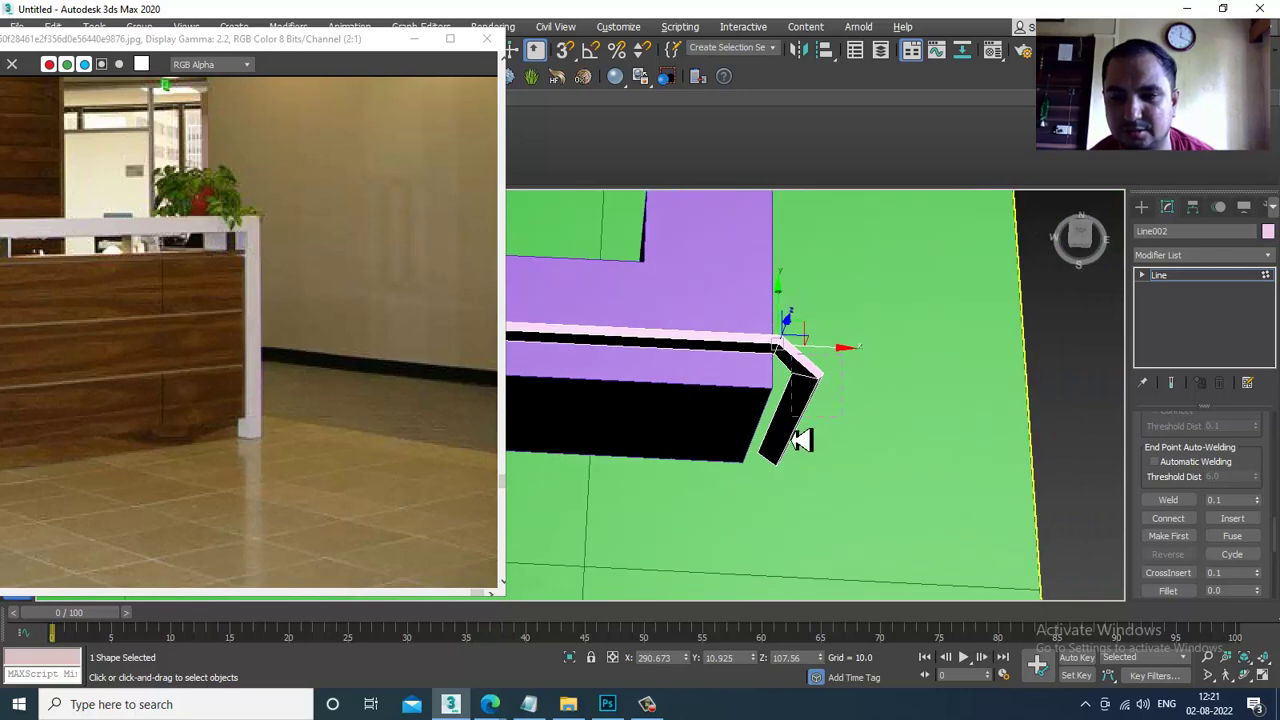
pyautogui.keyDown('alt'); pyautogui.moveTo(760, 505); pyautogui.dragTo(861, 354, button='middle'); pyautogui.keyUp('alt')
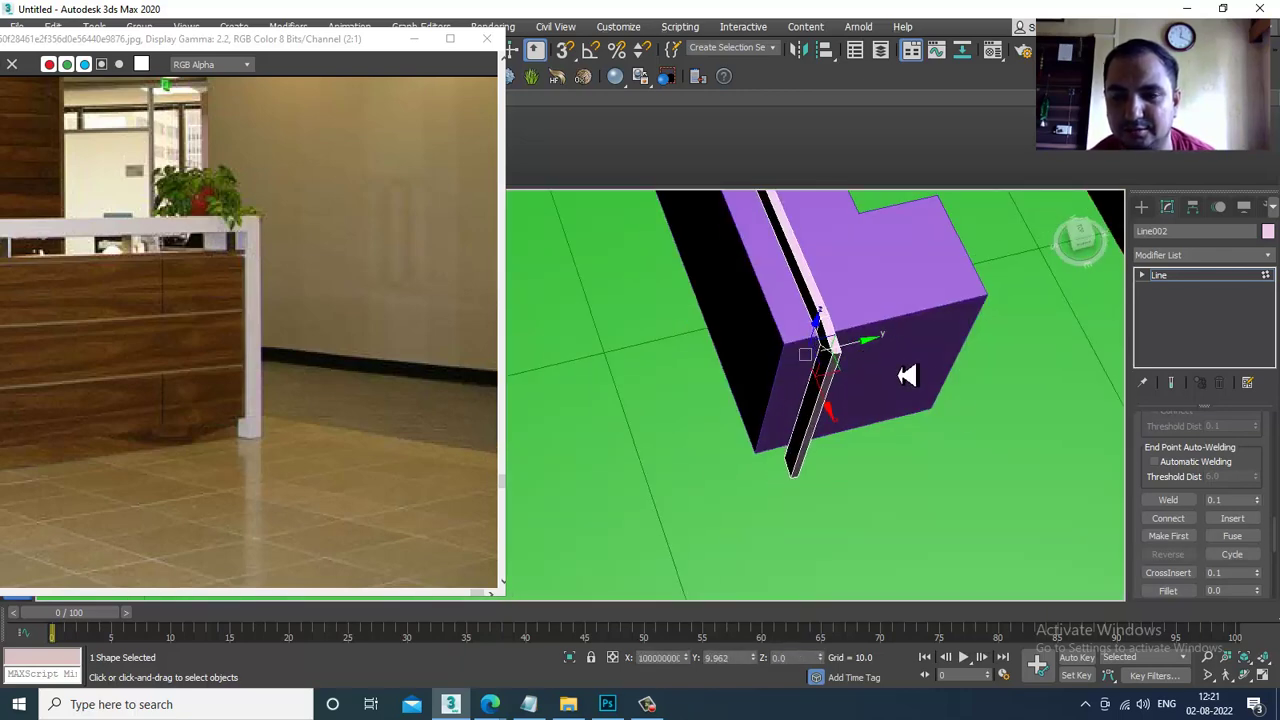
pyautogui.scroll(6, 906, 375)
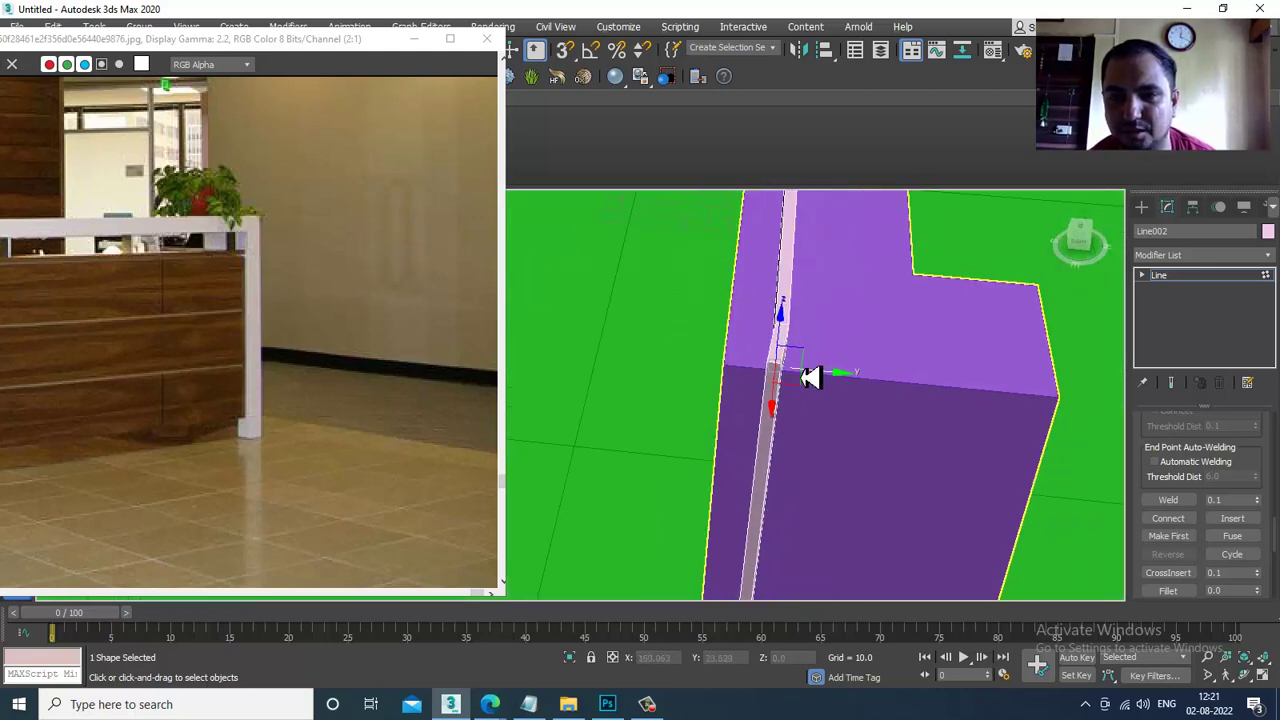
pyautogui.moveTo(845, 381); pyautogui.dragTo(848, 380)
pyautogui.keyDown('alt'); pyautogui.moveTo(848, 381); pyautogui.dragTo(869, 415, button='middle'); pyautogui.keyUp('alt')
pyautogui.keyDown('alt'); pyautogui.moveTo(840, 347); pyautogui.dragTo(1100, 320, button='middle'); pyautogui.keyUp('alt')
pyautogui.click(1192, 279)
# Shift the whole countertop line along Y to a Y of about 24.07 over the desk.
pyautogui.keyDown('alt'); pyautogui.moveTo(903, 366); pyautogui.dragTo(801, 354, button='middle'); pyautogui.keyUp('alt')
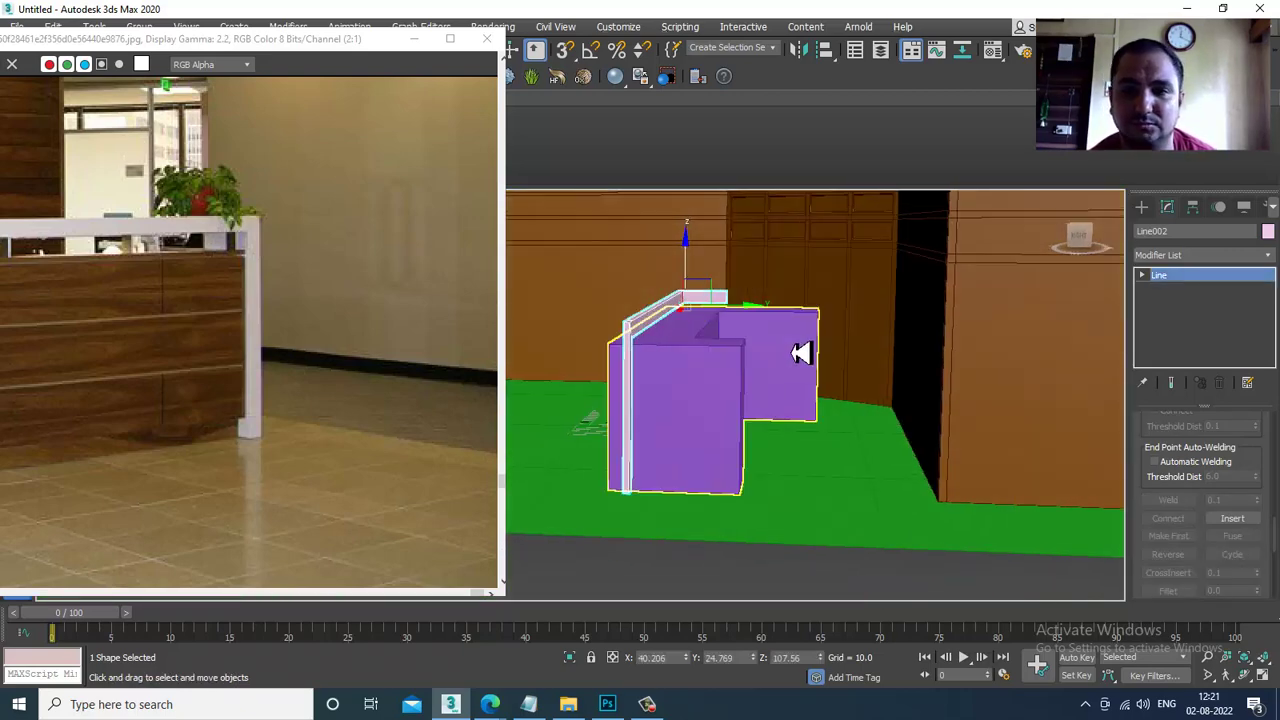
pyautogui.moveTo(733, 318); pyautogui.dragTo(727, 318)
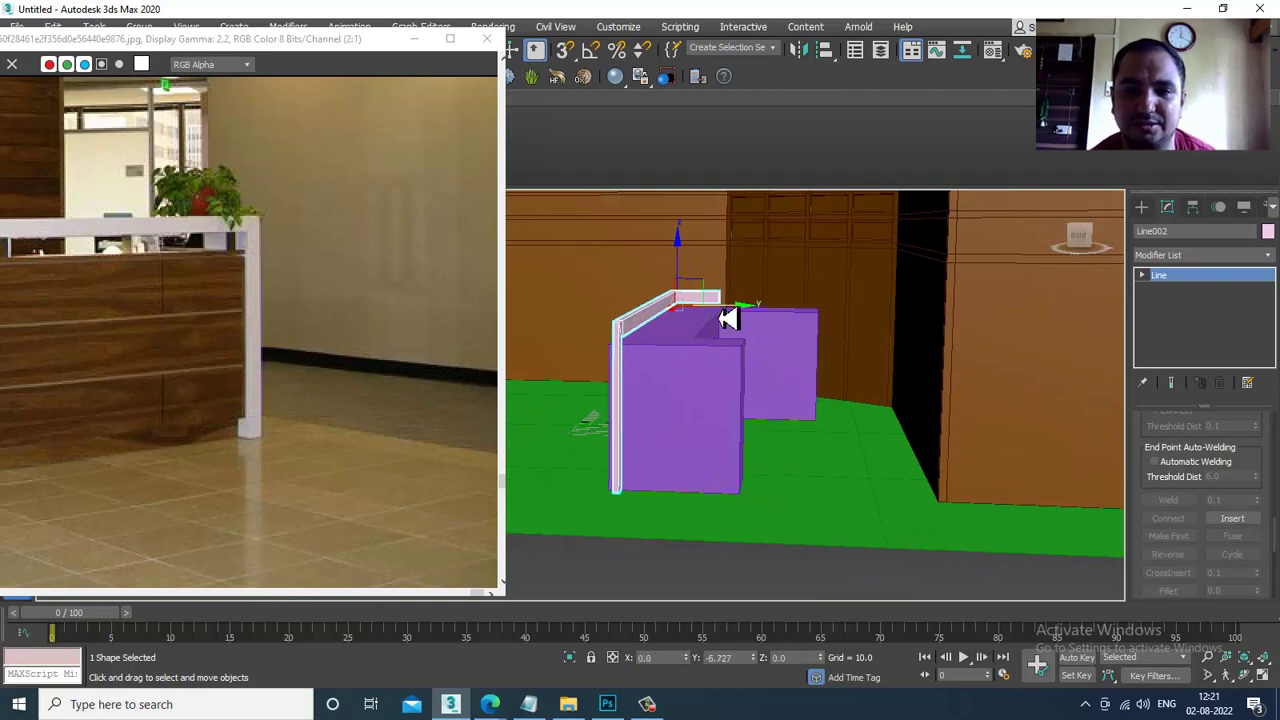
pyautogui.keyDown('alt'); pyautogui.moveTo(537, 409); pyautogui.dragTo(814, 357, button='middle'); pyautogui.keyUp('alt')
# Raise the countertop line's horizontal vertices slightly along the vertical axis in the Front view, widening the gap above the desk.
pyautogui.hotkey('alt', 'w')
pyautogui.hotkey('alt', 'w')
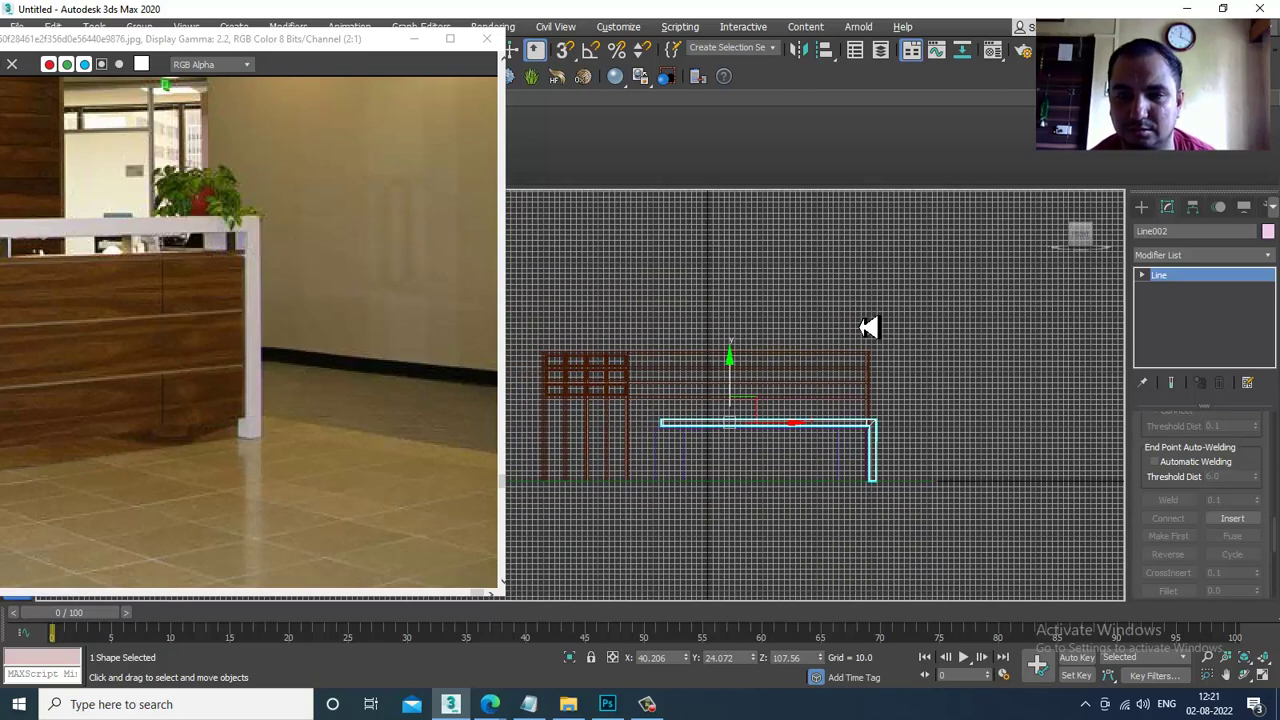
pyautogui.scroll(3, 763, 408)
pyautogui.press('1')
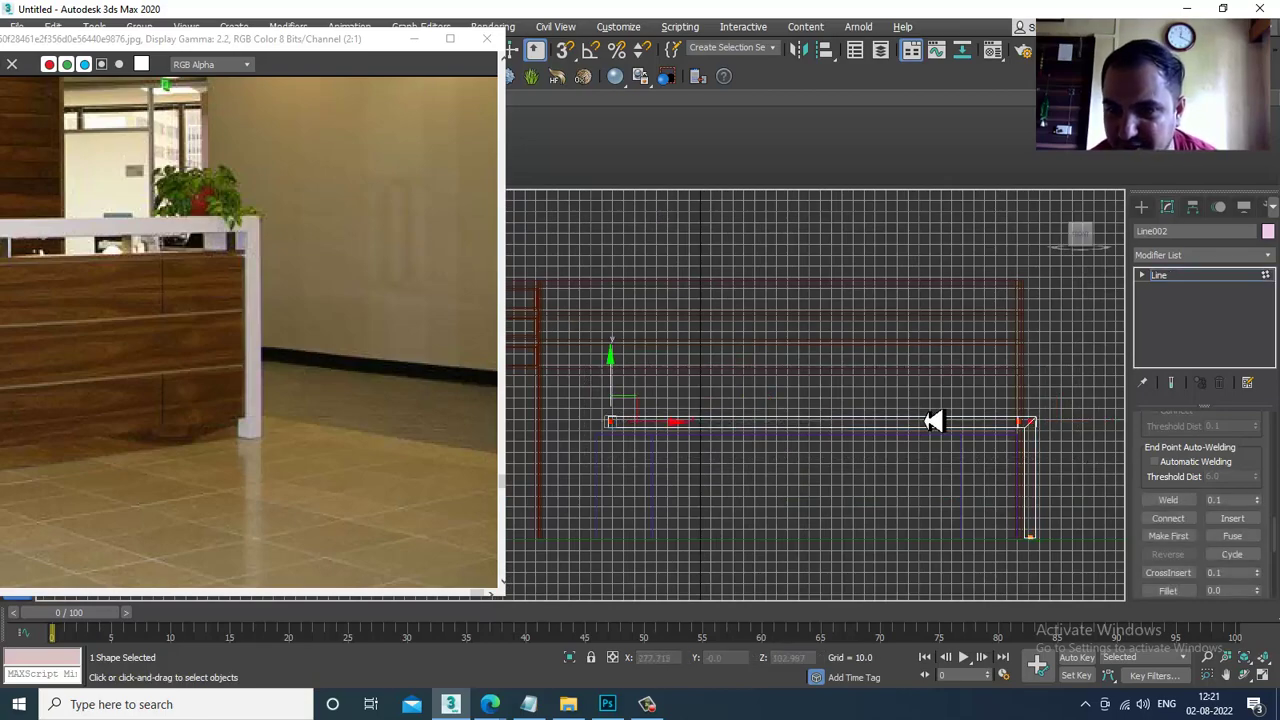
pyautogui.scroll(4, 622, 396)
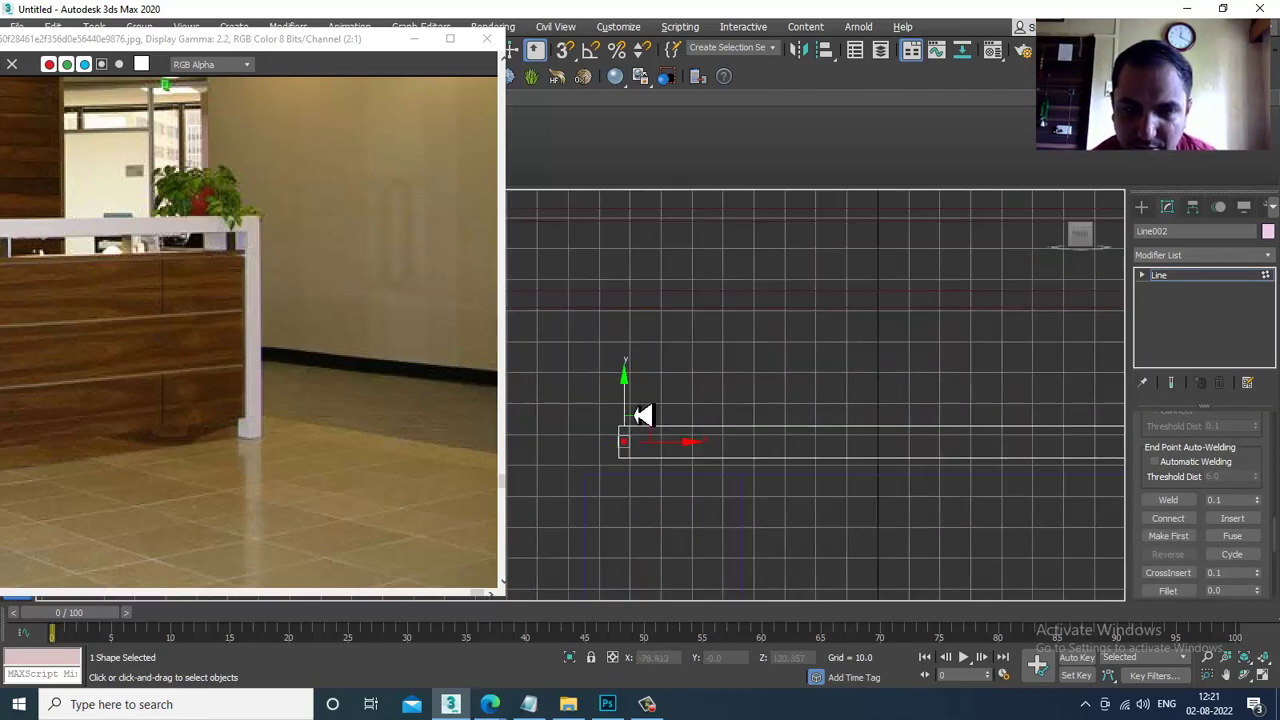
pyautogui.moveTo(632, 418); pyautogui.dragTo(634, 409)
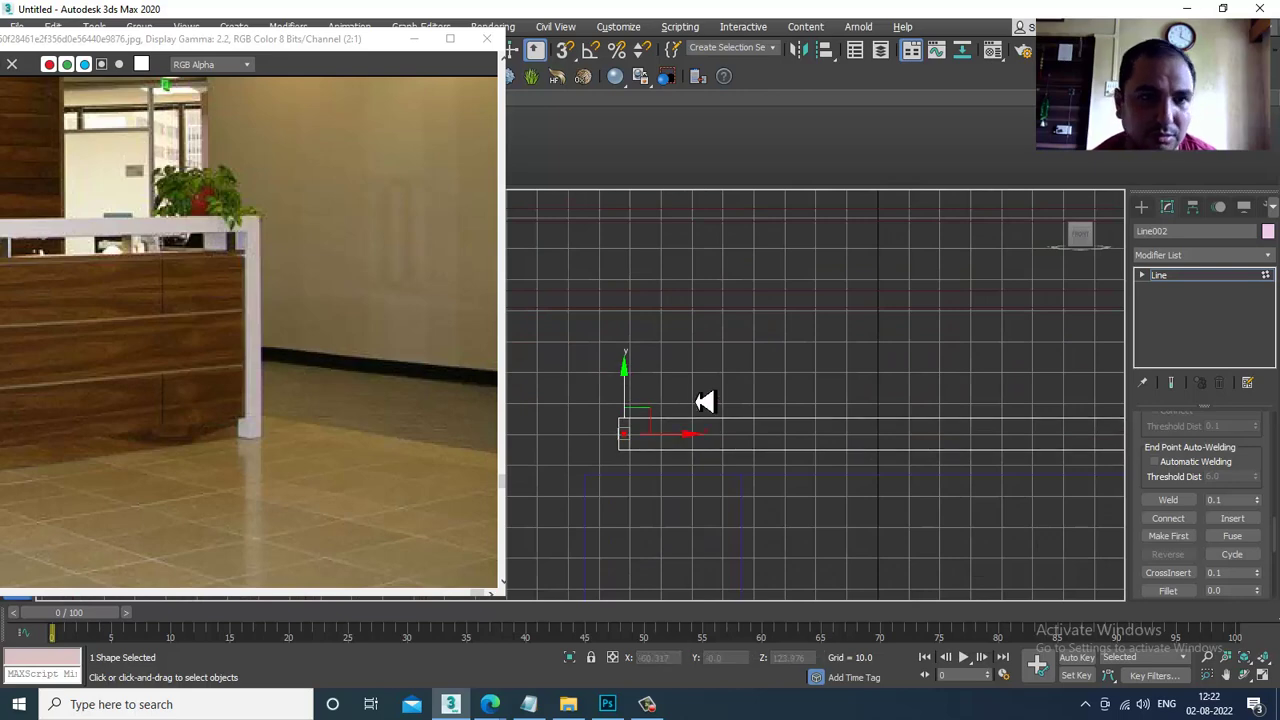
# Check the countertop's end in the reference photo and move the line's end vertices outward slightly along X toward the desk's edge.
pyautogui.moveTo(168, 58); pyautogui.dragTo(470, 53)
pyautogui.moveTo(792, 290); pyautogui.dragTo(627, 260, button='middle')
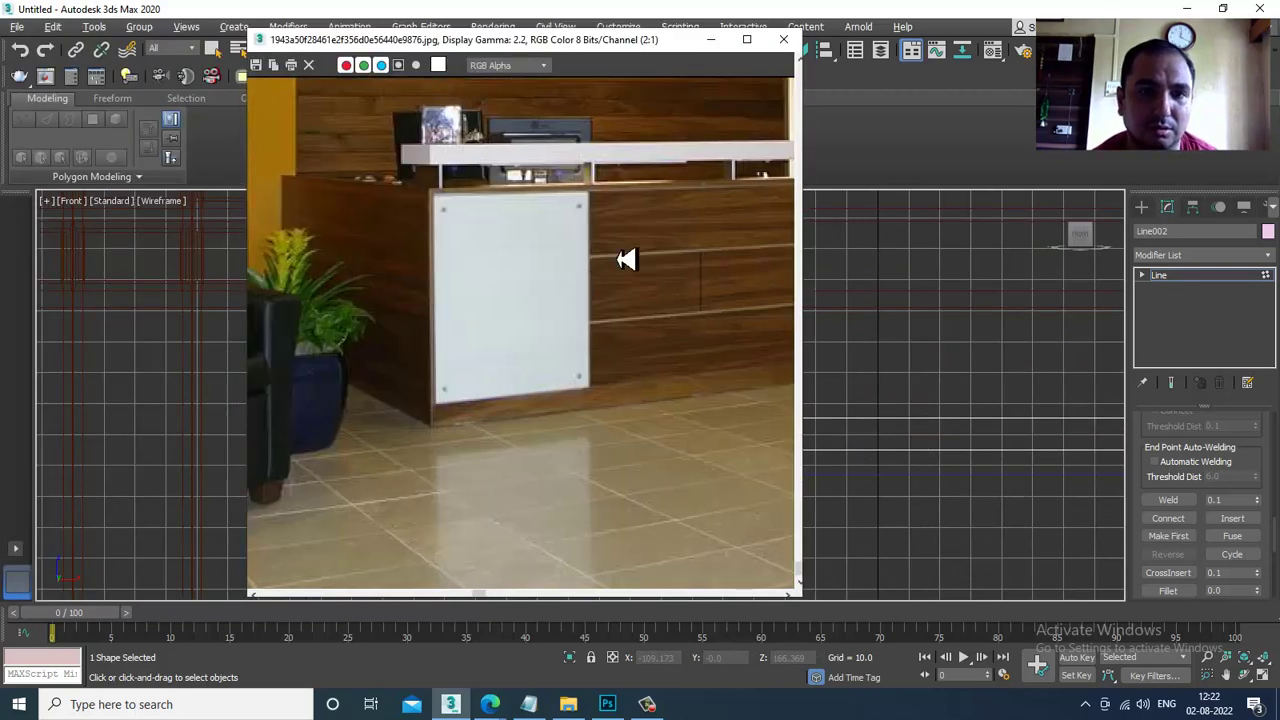
pyautogui.click(711, 40)
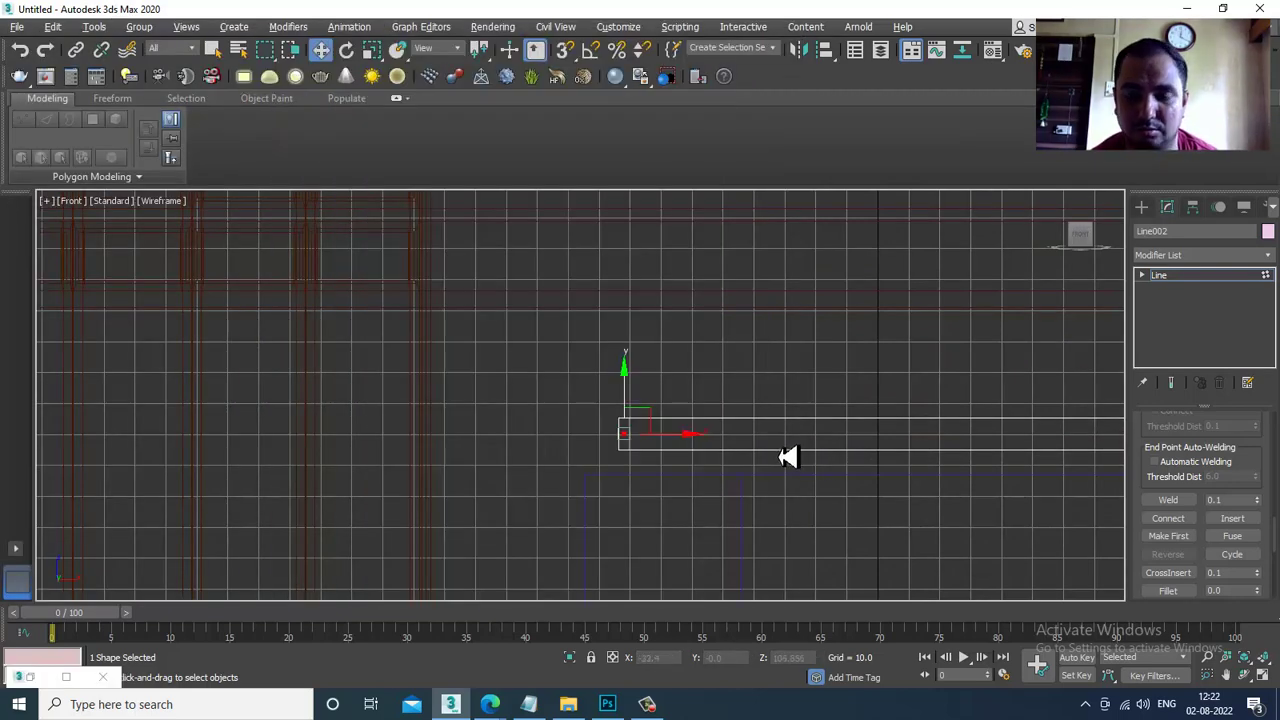
pyautogui.moveTo(550, 416); pyautogui.dragTo(545, 414, button='middle')
pyautogui.moveTo(685, 441); pyautogui.dragTo(676, 442)
pyautogui.moveTo(991, 523); pyautogui.dragTo(942, 505, button='middle')
# Draw a vertical support line about 11.5 units long between the countertop and desk top, near the desk's windowed-wall end in Front view.
pyautogui.click(1142, 208)
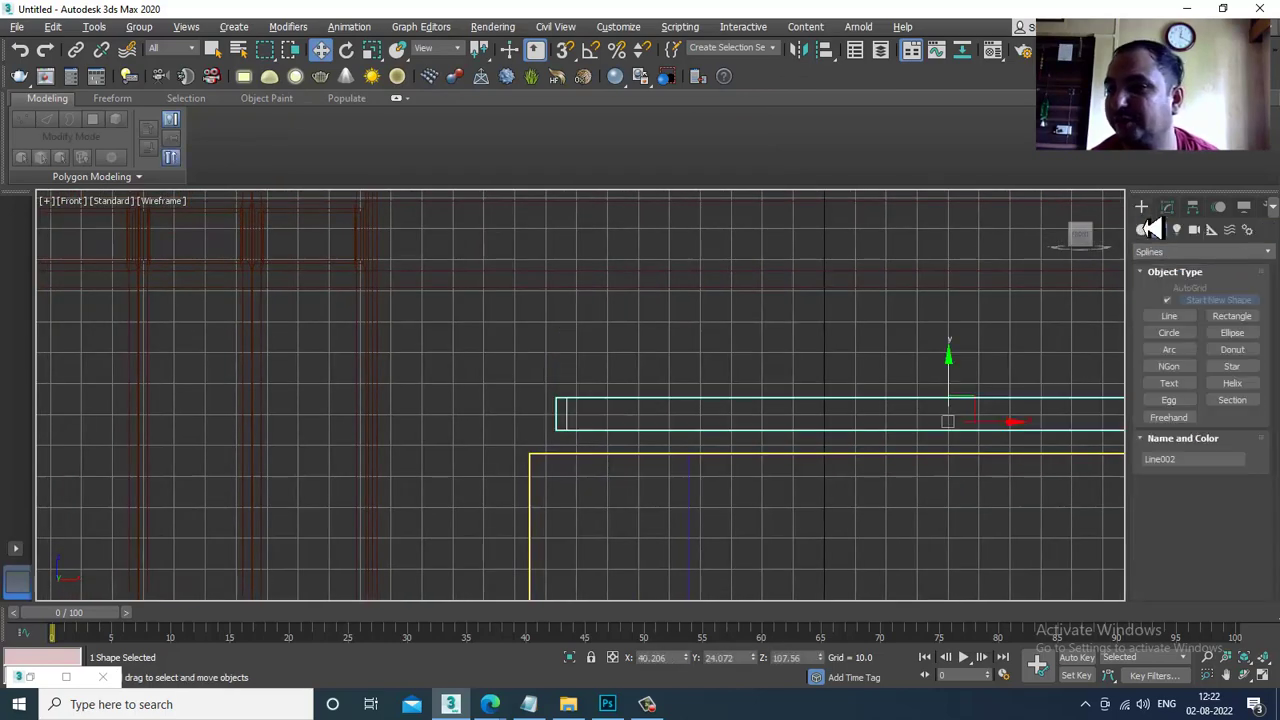
pyautogui.click(1172, 316)
pyautogui.scroll(2, 683, 474)
pyautogui.click(661, 409)
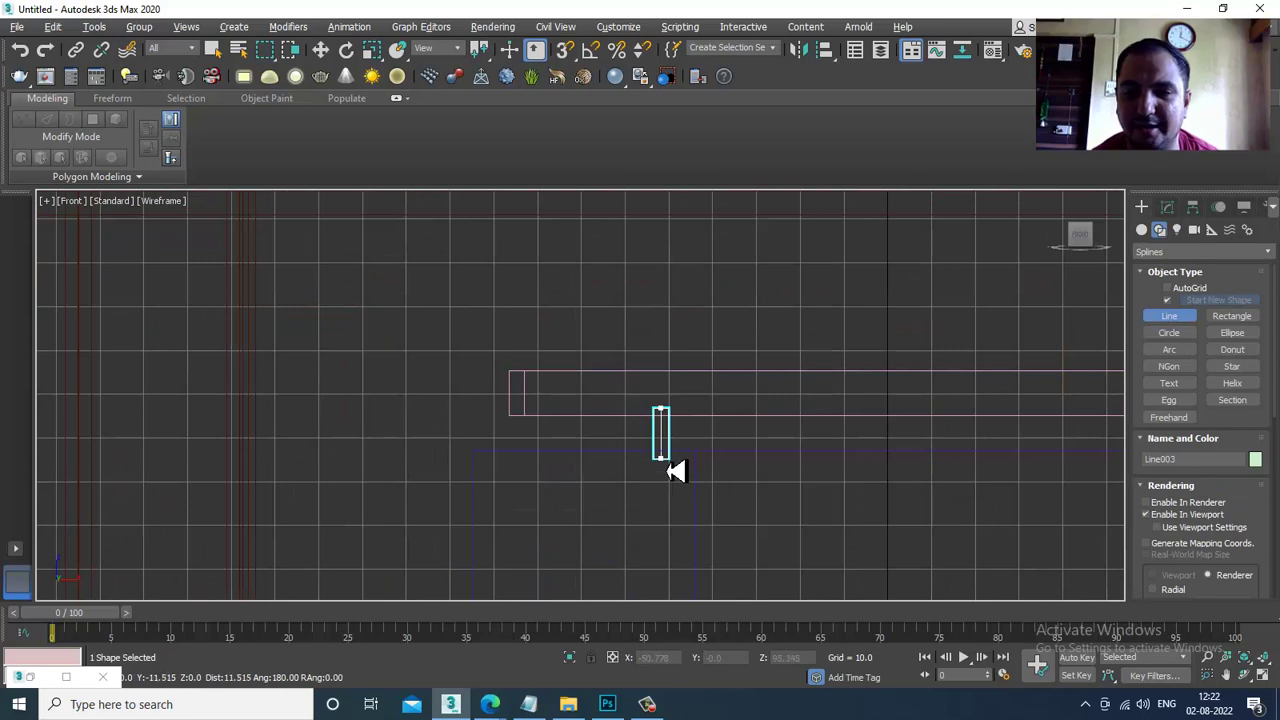
pyautogui.rightClick(667, 459)
pyautogui.press('w')
# Set the support line's rectangular profile width to 2.244.
pyautogui.hotkey('alt', 'w')
pyautogui.middleClick(916, 516)
pyautogui.hotkey('alt', 'w')
pyautogui.keyDown('alt'); pyautogui.moveTo(914, 515); pyautogui.dragTo(640, 360, button='middle'); pyautogui.keyUp('alt')
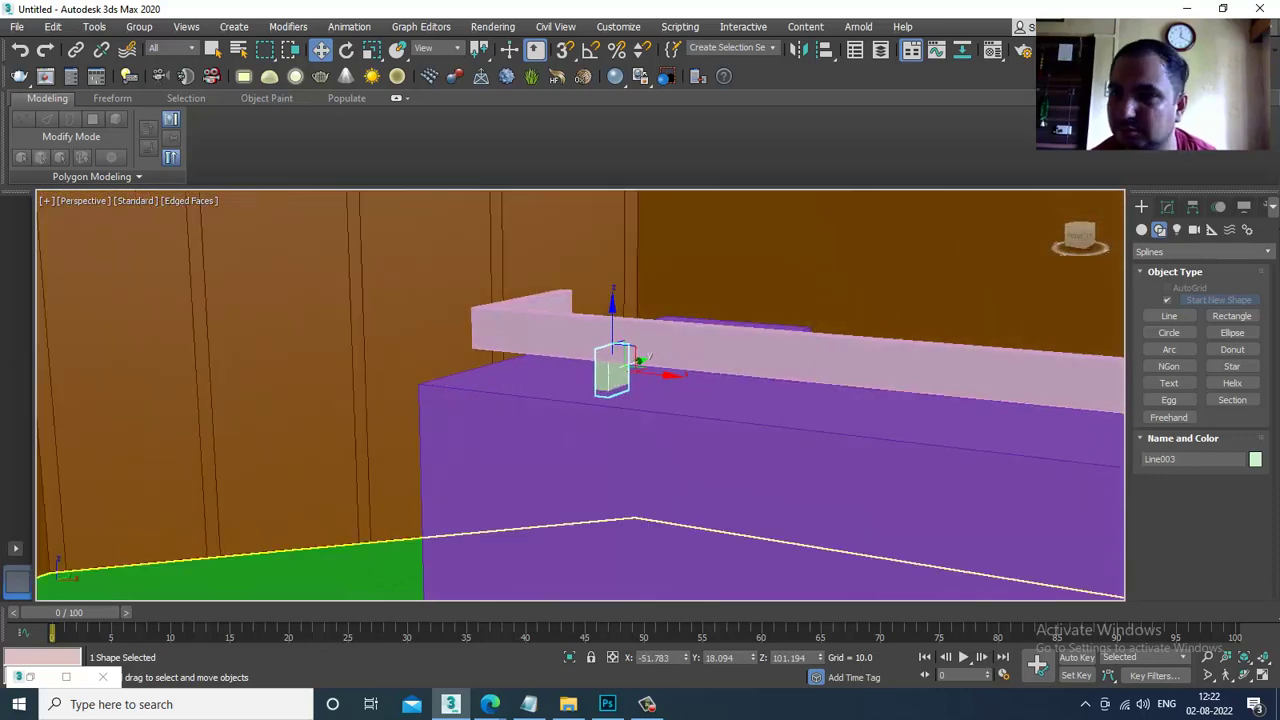
pyautogui.click(1167, 206)
pyautogui.scroll(6, 1237, 478)
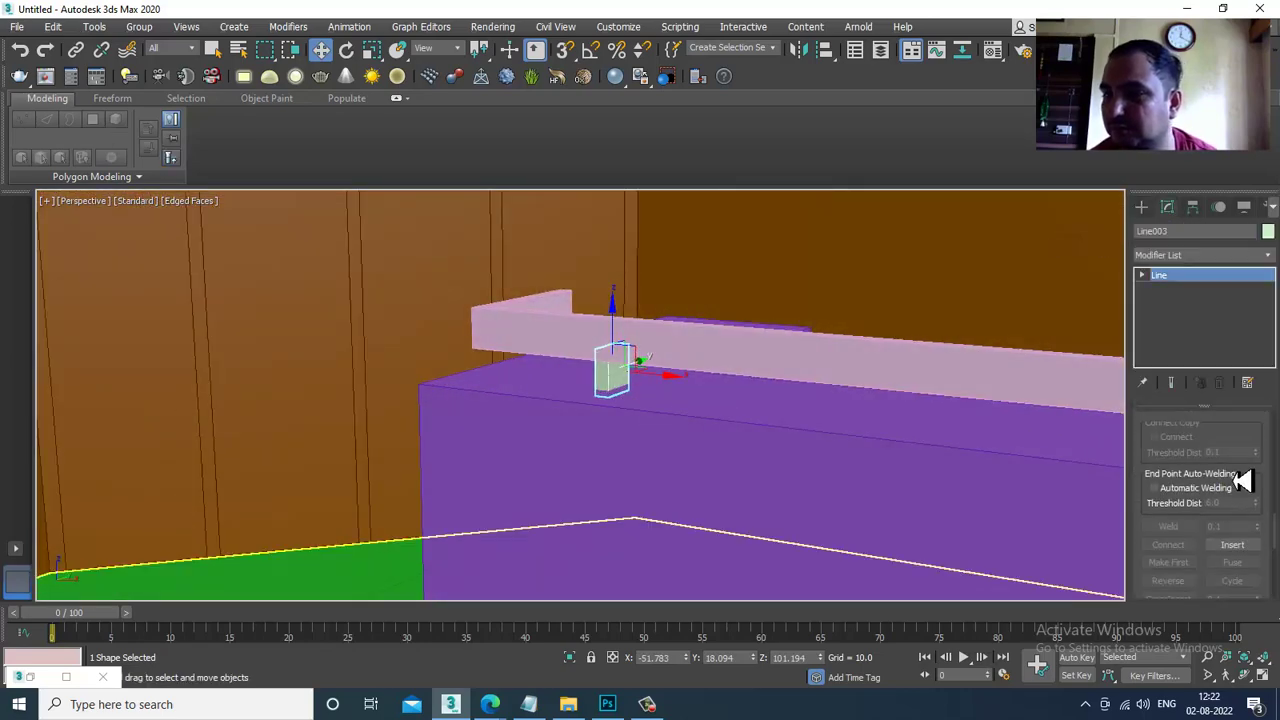
pyautogui.scroll(3, 1238, 590)
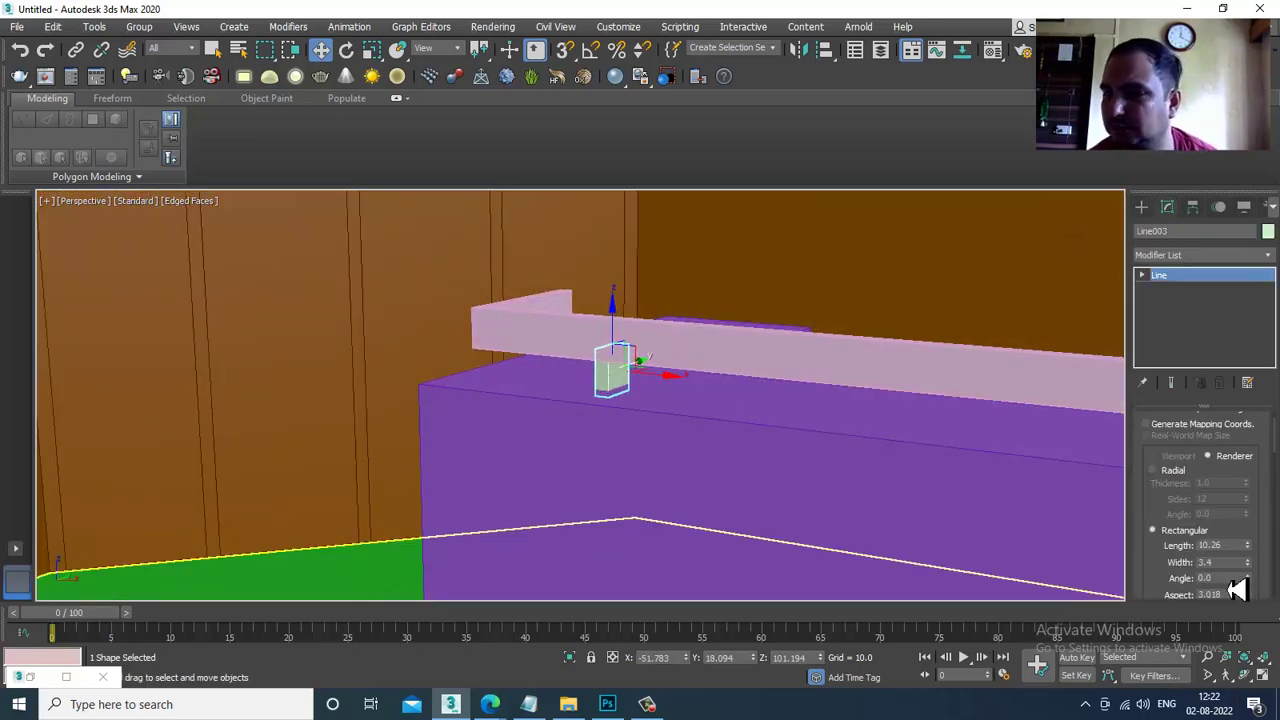
pyautogui.moveTo(1260, 560); pyautogui.dragTo(1265, 562)
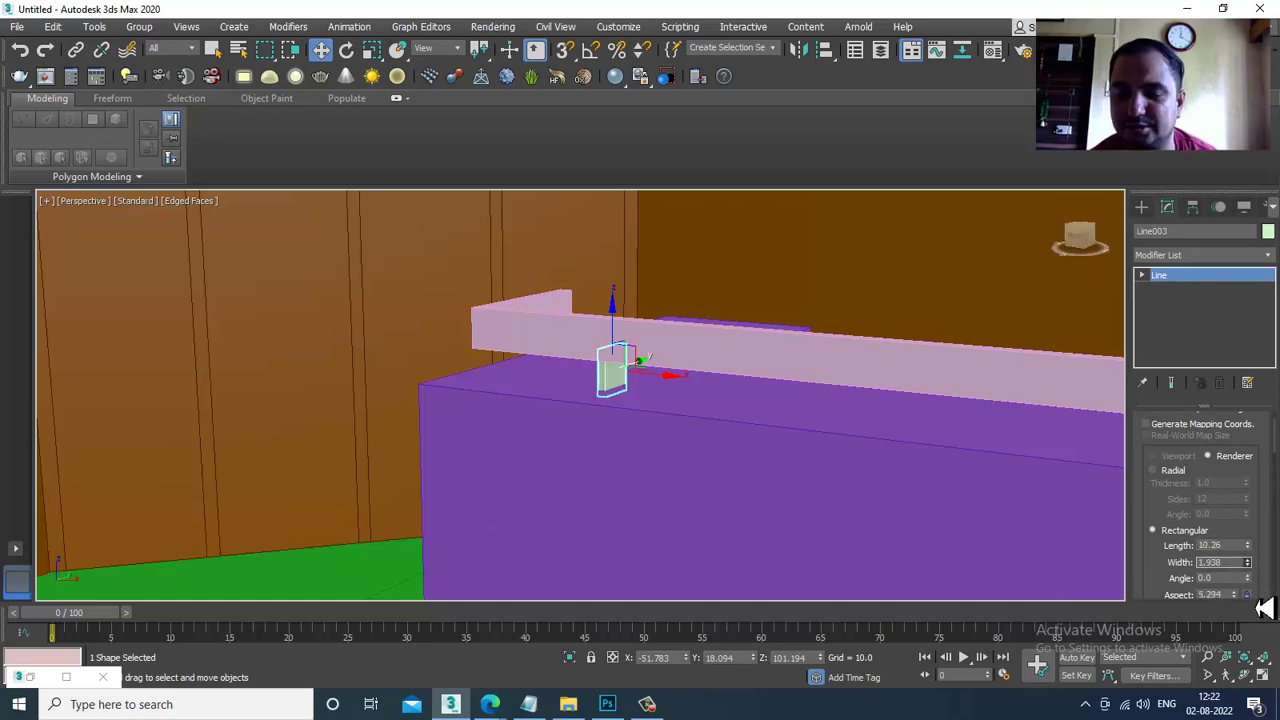
pyautogui.moveTo(1265, 608); pyautogui.dragTo(1264, 598)
# Raise the support's top vertex into the countertop and move the support along Y to a Y of about 15.77.
pyautogui.moveTo(667, 402)
pyautogui.keyDown('alt'); pyautogui.mouseDown(button='middle')
pyautogui.moveTo(674, 369)
pyautogui.moveTo(669, 397)
pyautogui.moveTo(645, 399)
pyautogui.mouseUp(button='middle'); pyautogui.keyUp('alt')
pyautogui.scroll(2, 598, 377)
pyautogui.press('1')
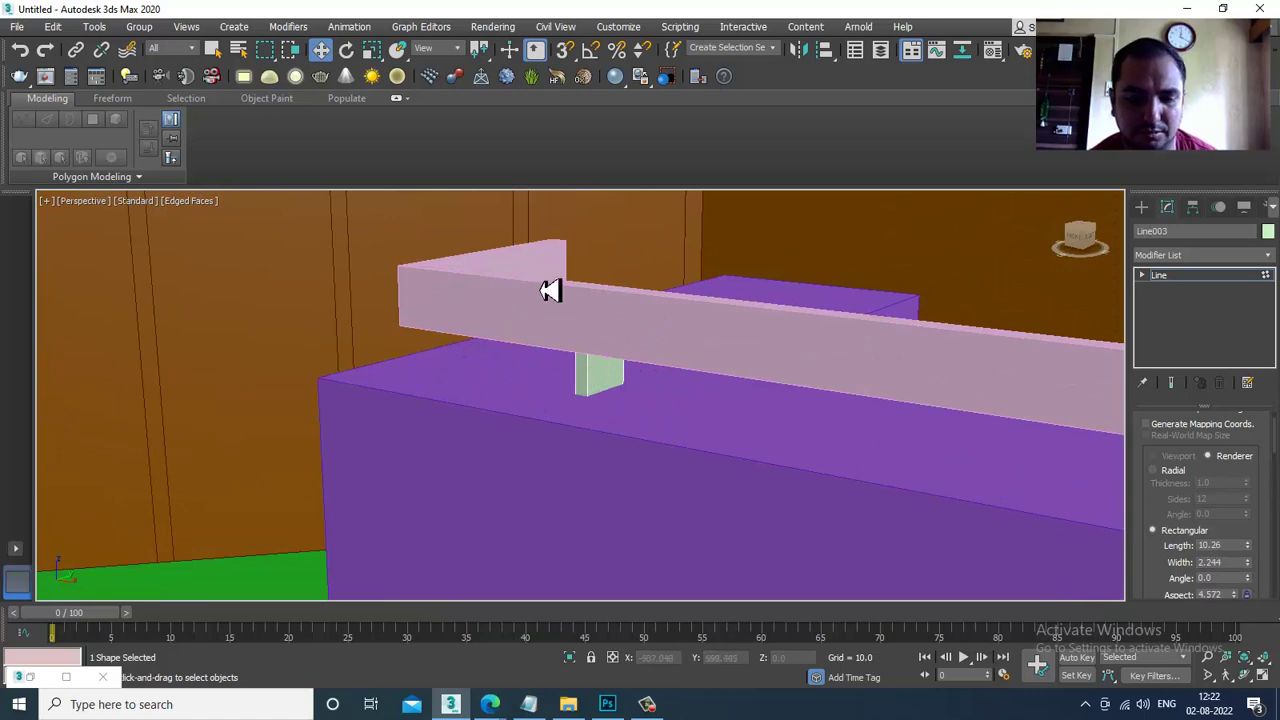
pyautogui.press('F3')
pyautogui.click(612, 318)
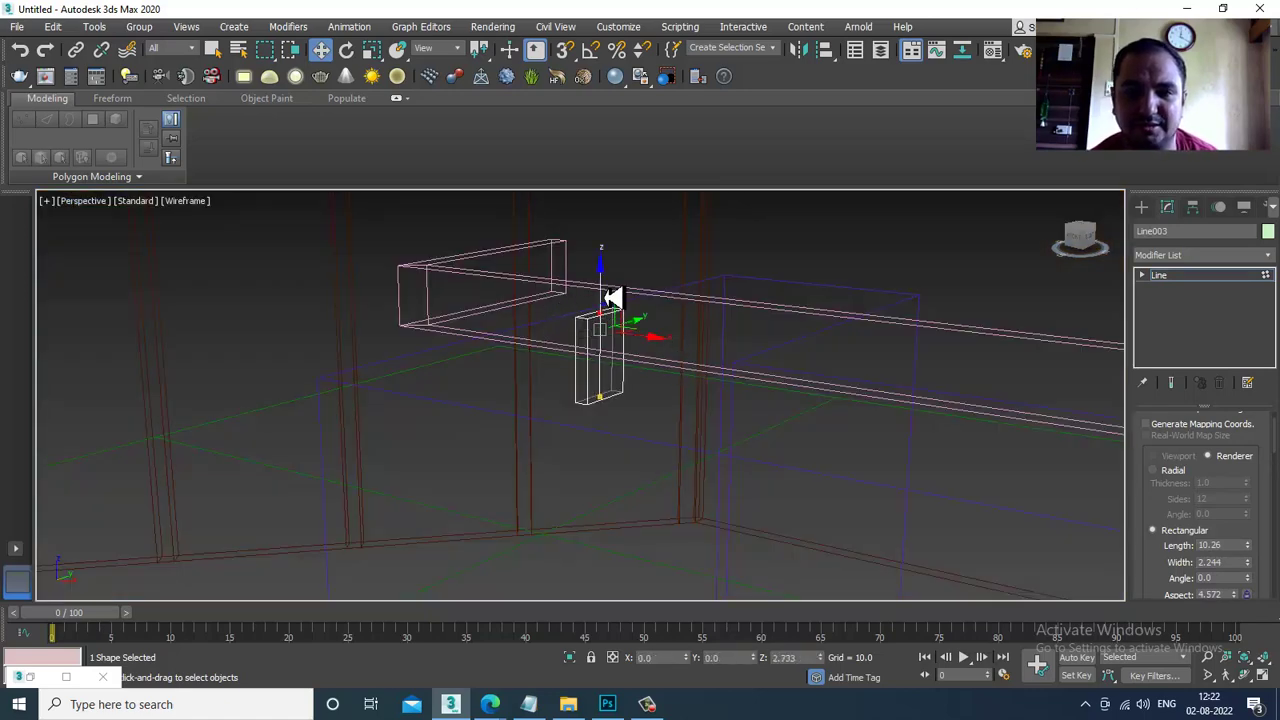
pyautogui.keyDown('alt'); pyautogui.moveTo(612, 298); pyautogui.dragTo(609, 358, button='middle'); pyautogui.keyUp('alt')
pyautogui.click(1182, 280)
pyautogui.moveTo(712, 364)
pyautogui.keyDown('alt'); pyautogui.mouseDown(button='middle')
pyautogui.moveTo(671, 366)
pyautogui.moveTo(711, 394)
pyautogui.moveTo(774, 403)
pyautogui.moveTo(737, 420)
pyautogui.moveTo(776, 441)
pyautogui.mouseUp(button='middle'); pyautogui.keyUp('alt')
pyautogui.press('F3')
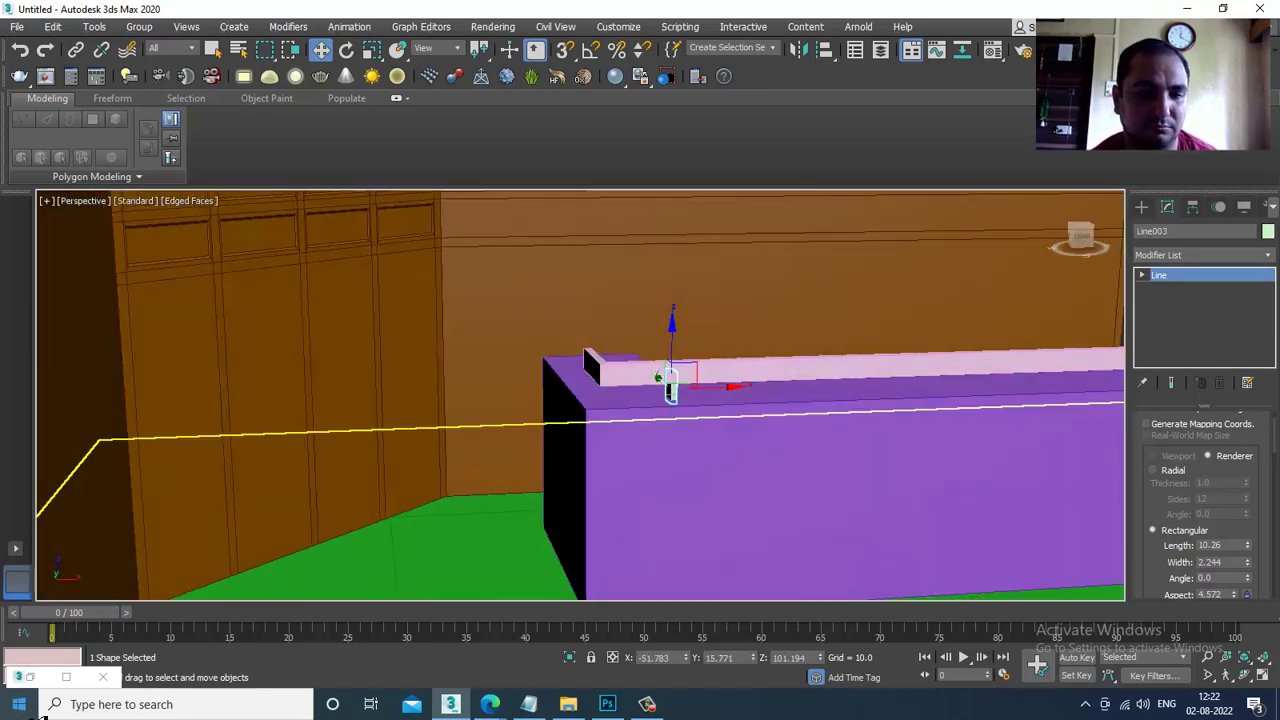
# Following the reference photo, place the support under the countertop's corner return at X about -81.33, Y about 25.16, with length 28.215.
pyautogui.click(35, 680)
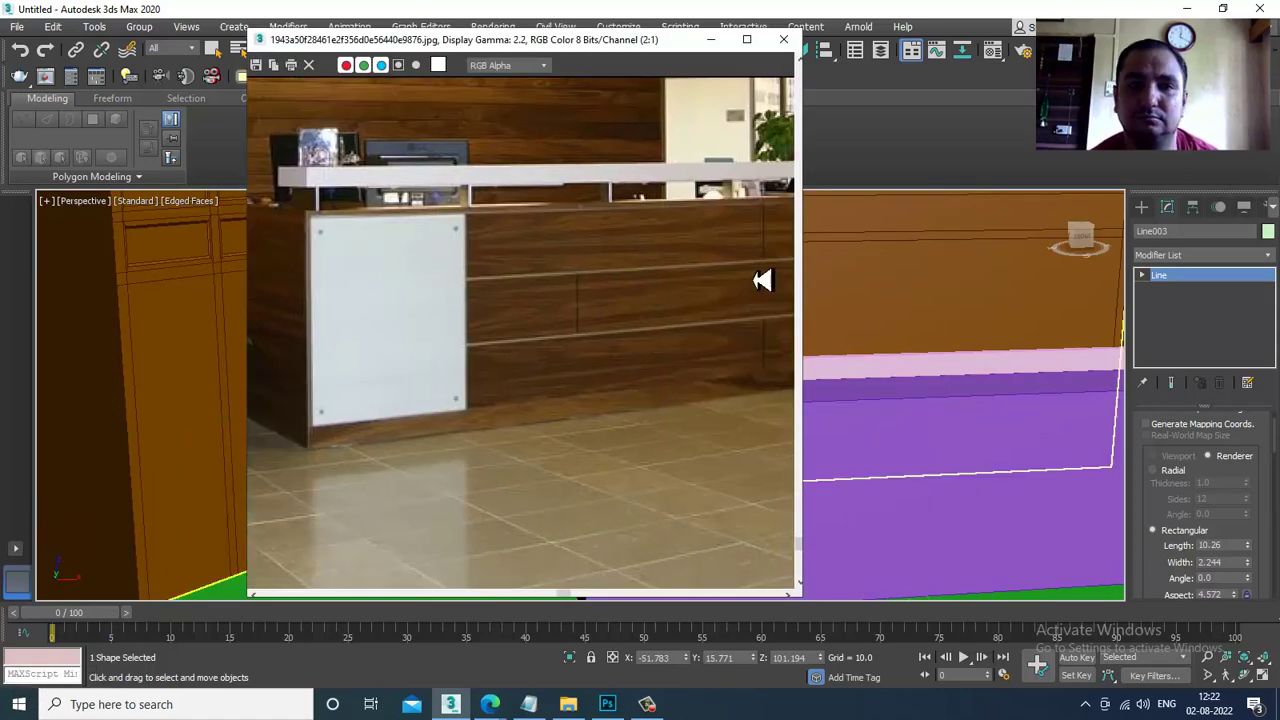
pyautogui.click(711, 41)
pyautogui.keyDown('alt'); pyautogui.moveTo(771, 323); pyautogui.dragTo(697, 430, button='middle'); pyautogui.keyUp('alt')
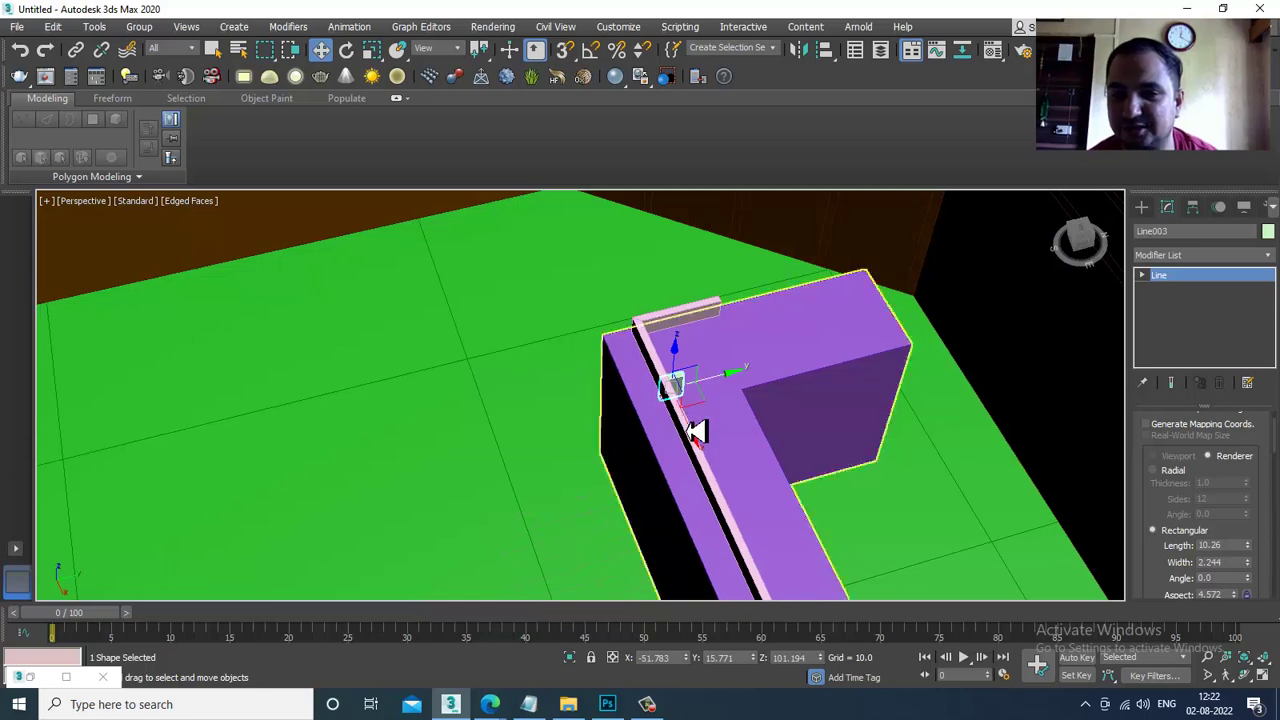
pyautogui.keyDown('alt'); pyautogui.moveTo(680, 380); pyautogui.dragTo(790, 320, button='middle'); pyautogui.keyUp('alt')
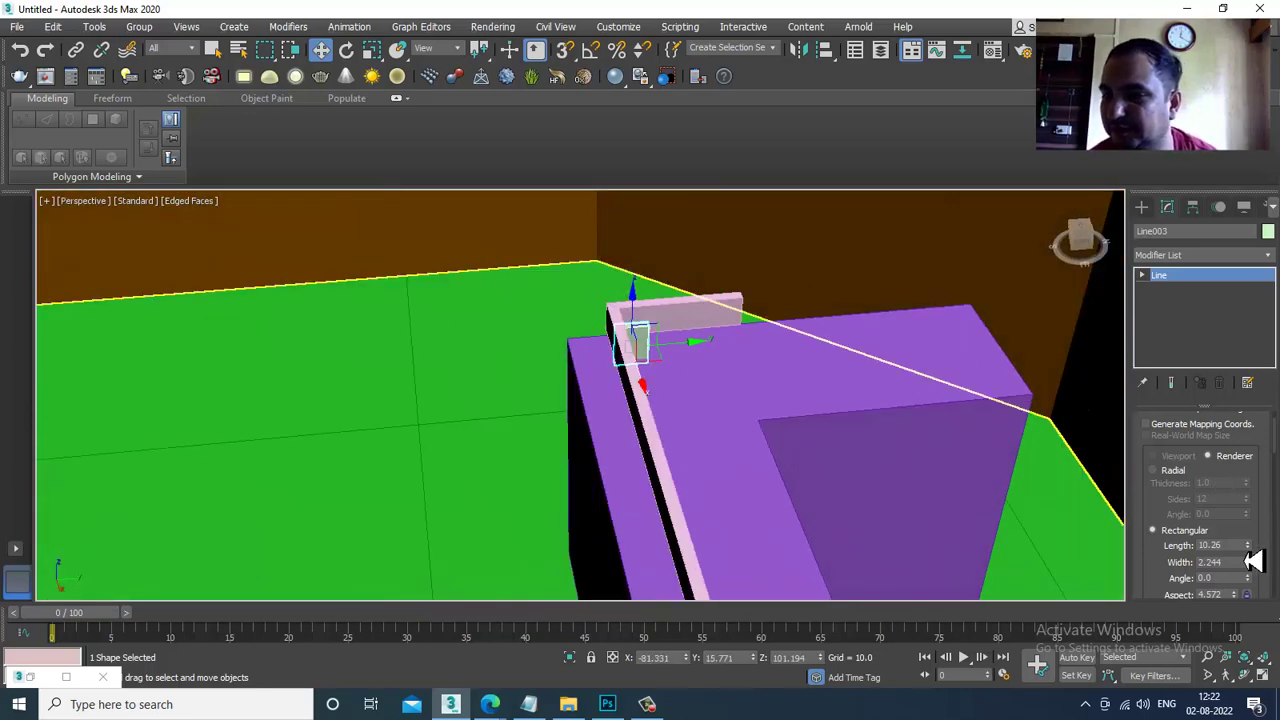
pyautogui.moveTo(1253, 561); pyautogui.dragTo(1233, 407)
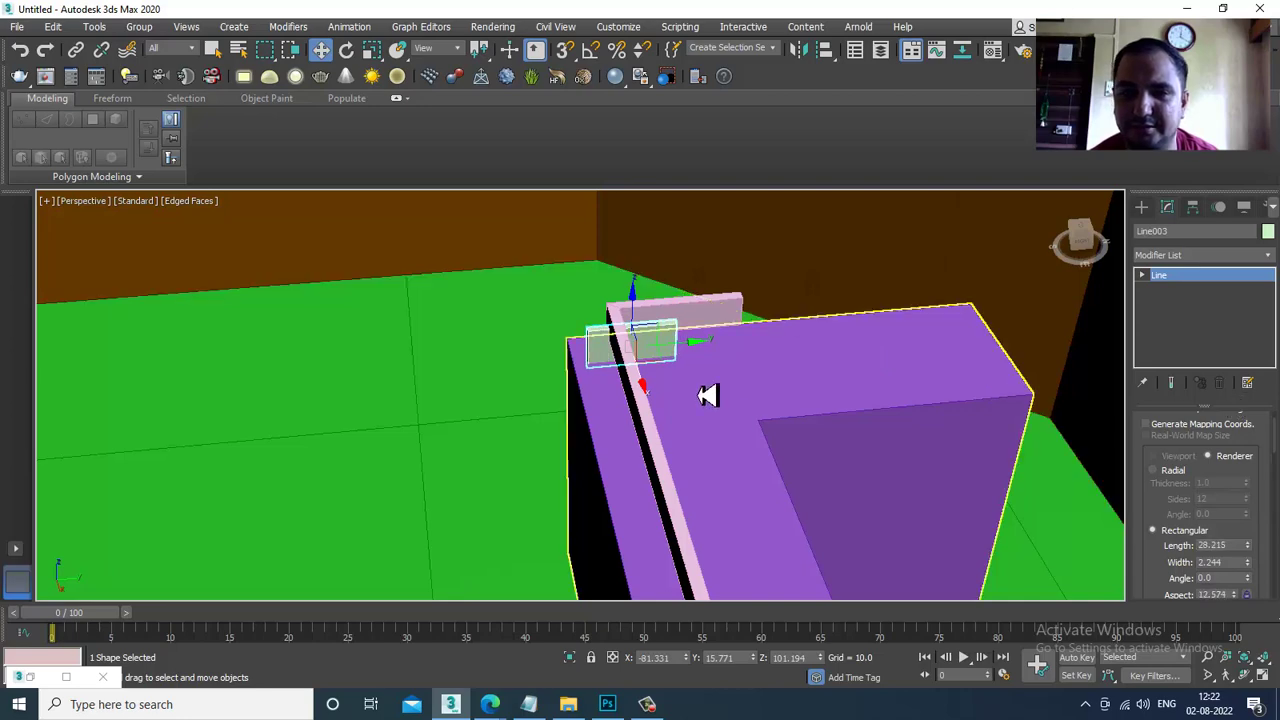
pyautogui.moveTo(689, 357); pyautogui.dragTo(713, 357)
# Copy the corner support once along X to an X of about -28.3.
pyautogui.moveTo(718, 357)
pyautogui.keyDown('alt'); pyautogui.mouseDown(button='middle')
pyautogui.moveTo(863, 337)
pyautogui.moveTo(843, 374)
pyautogui.moveTo(673, 375)
pyautogui.moveTo(560, 349)
pyautogui.mouseUp(button='middle'); pyautogui.keyUp('alt')
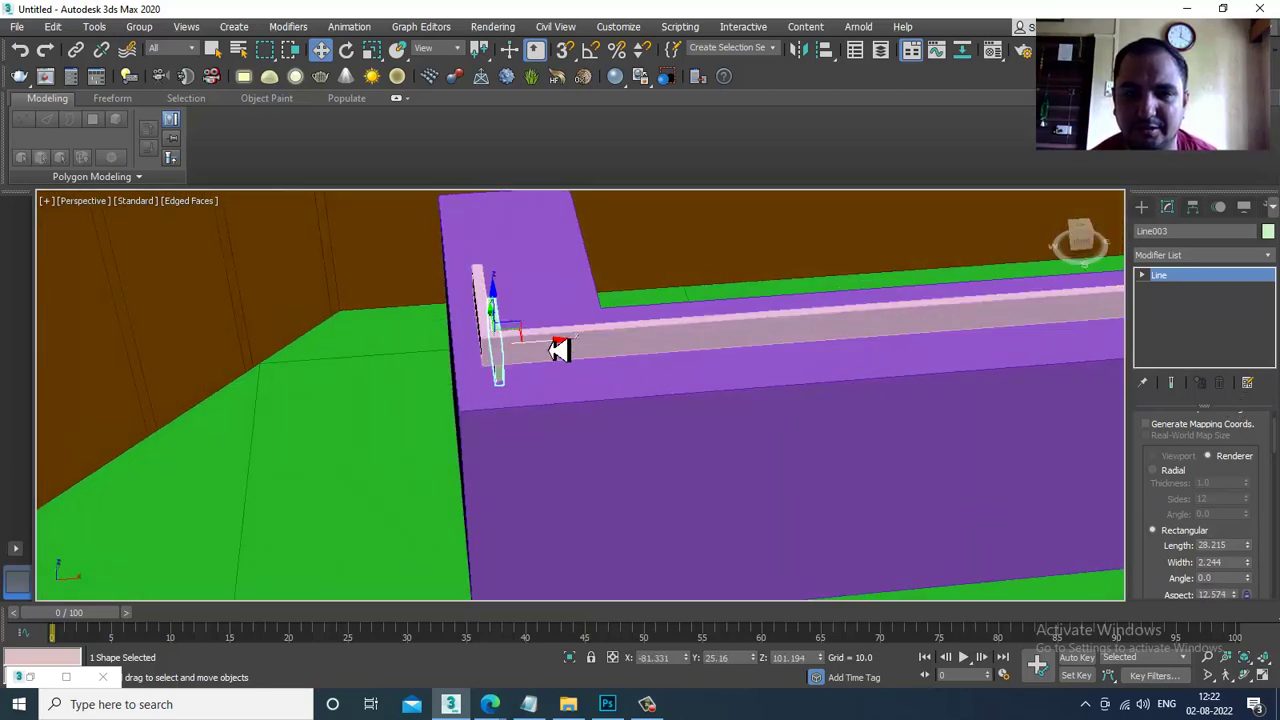
pyautogui.keyDown('shift'); pyautogui.moveTo(560, 349); pyautogui.dragTo(720, 349); pyautogui.keyUp('shift')
pyautogui.click(642, 420)
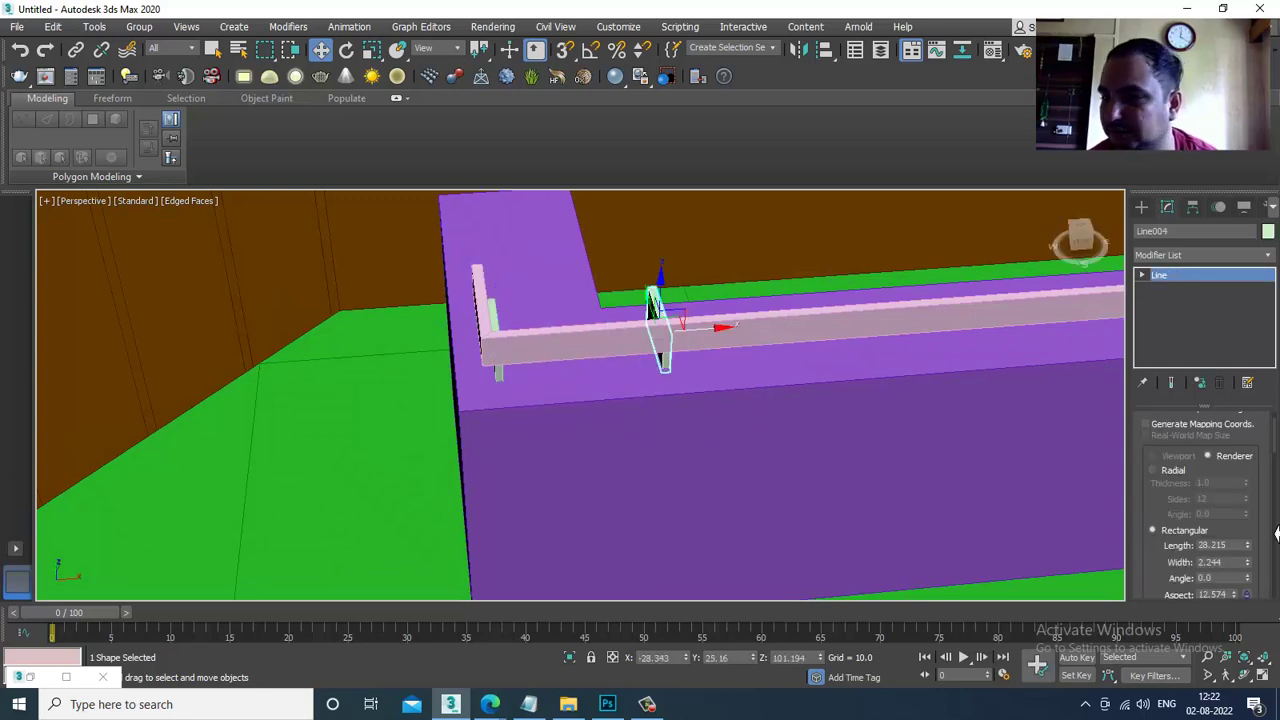
# Set the copied support's length to 10.589 and move it along Y to about 14.63, under the front countertop section.
pyautogui.moveTo(1247, 545); pyautogui.dragTo(1257, 610)
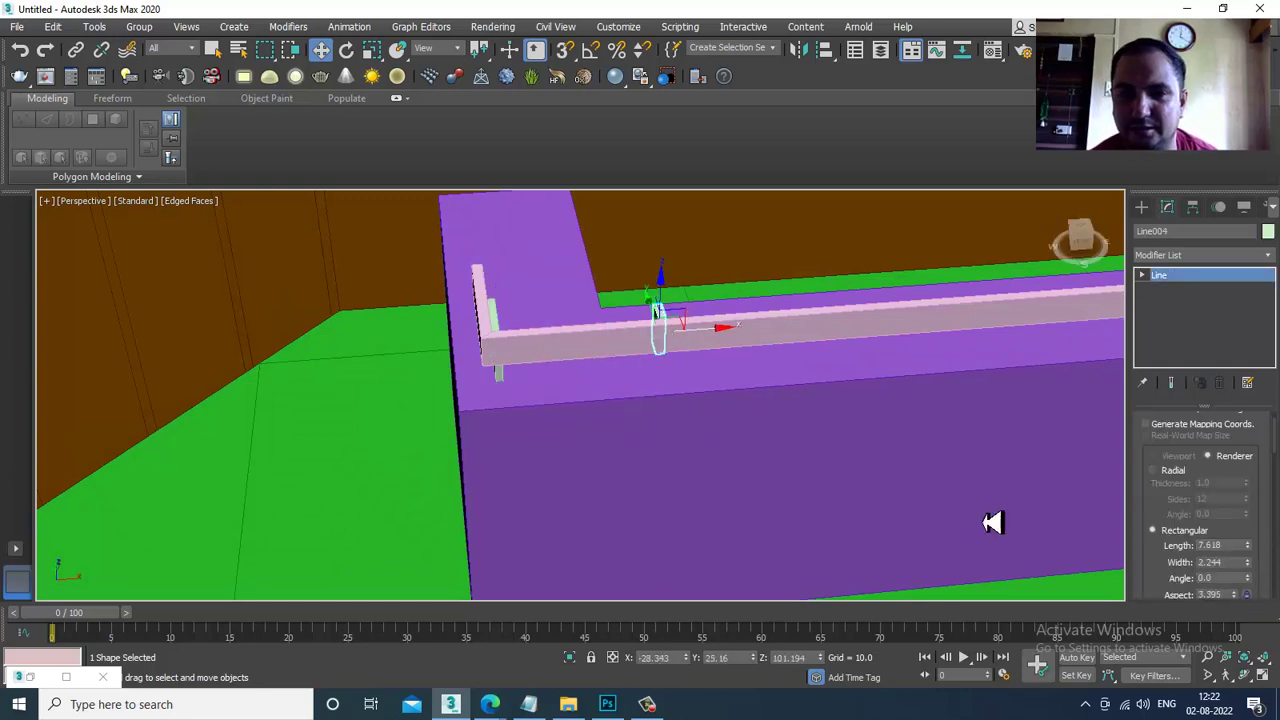
pyautogui.keyDown('alt'); pyautogui.moveTo(993, 522); pyautogui.dragTo(731, 334, button='middle'); pyautogui.keyUp('alt')
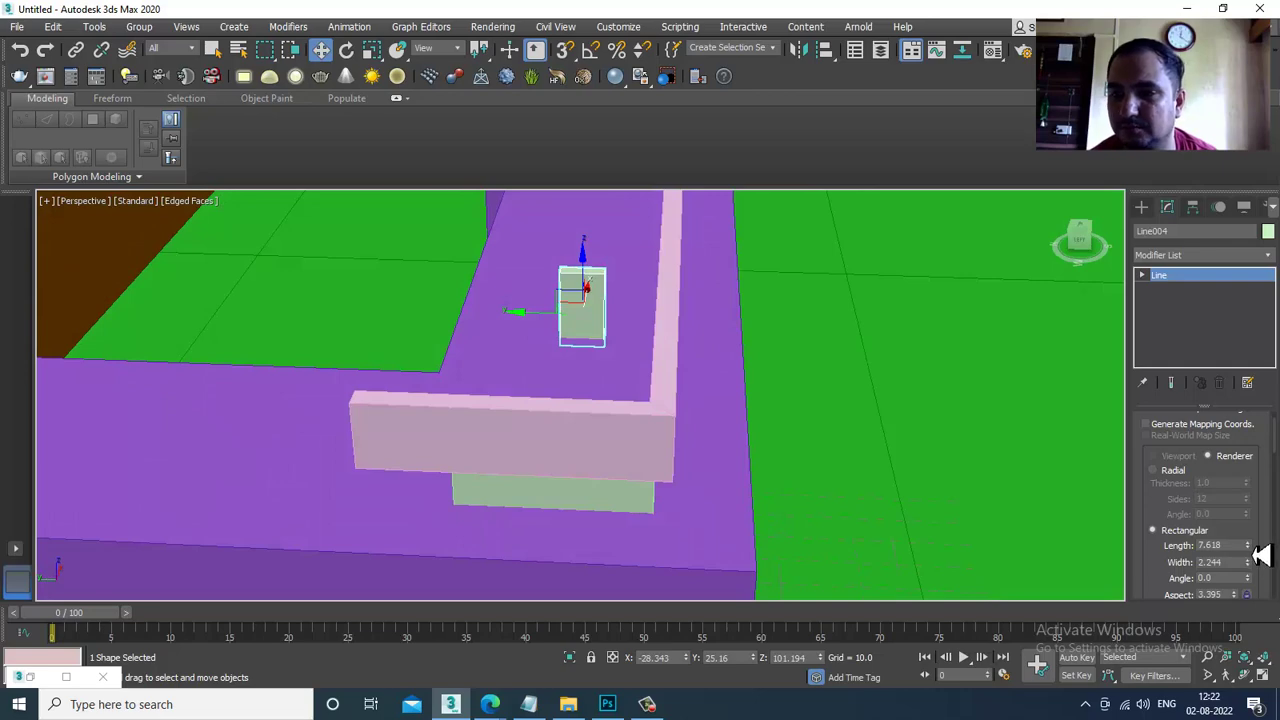
pyautogui.moveTo(1261, 557); pyautogui.dragTo(1260, 520)
pyautogui.moveTo(546, 320); pyautogui.dragTo(603, 327)
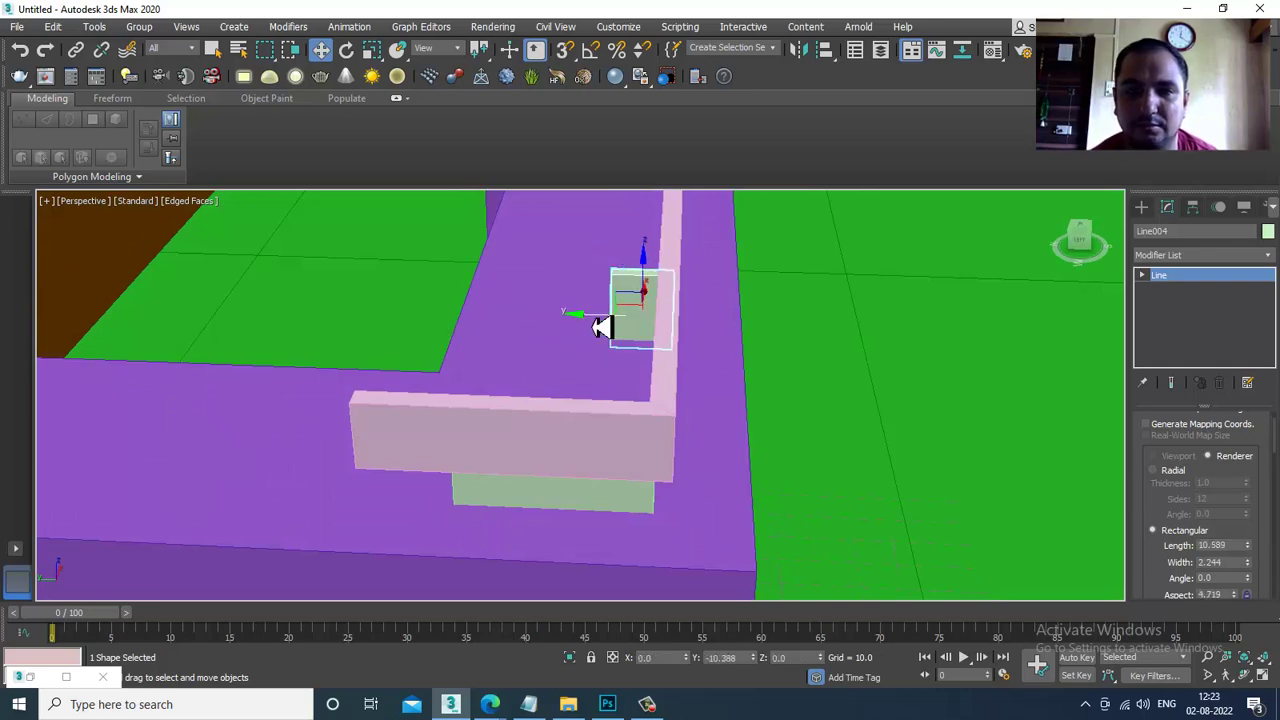
pyautogui.keyDown('alt'); pyautogui.moveTo(603, 327); pyautogui.dragTo(689, 337, button='middle'); pyautogui.keyUp('alt')
# Move the short support to an X of about -22.1 in Top view and make three evenly spaced copies along X under the countertop.
pyautogui.hotkey('alt', 'w')
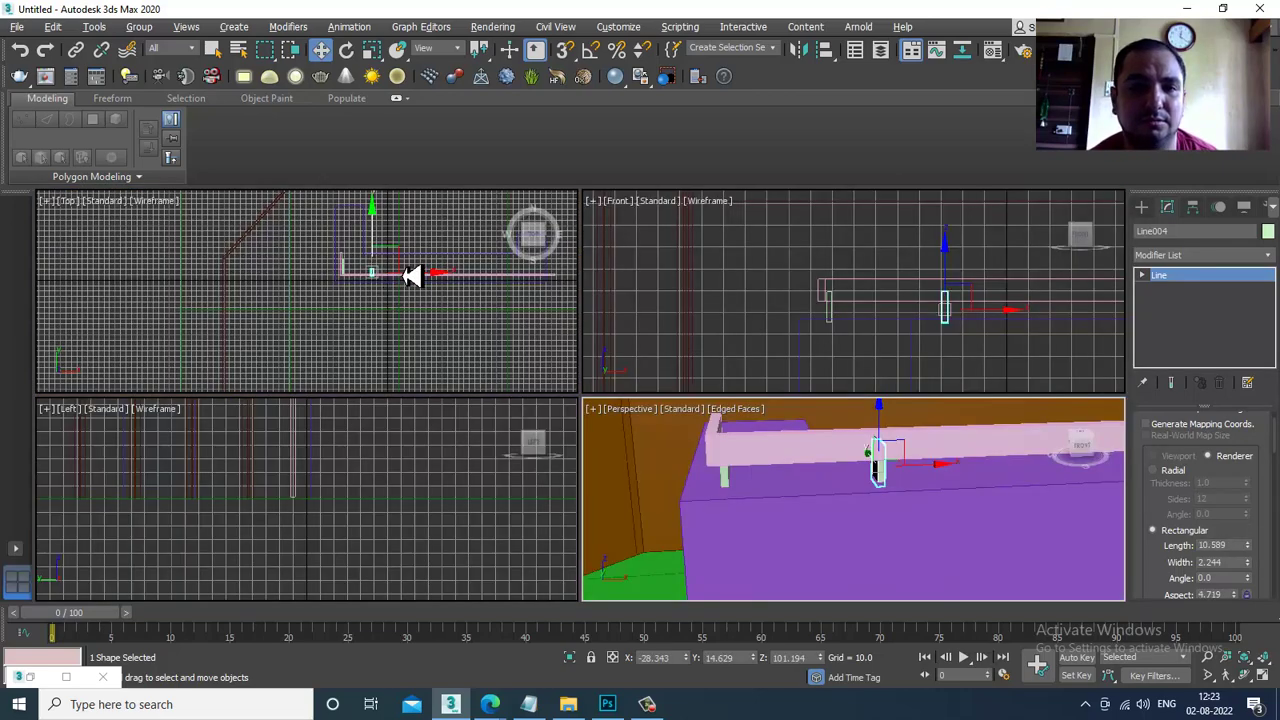
pyautogui.hotkey('alt', 'w')
pyautogui.scroll(4, 575, 350)
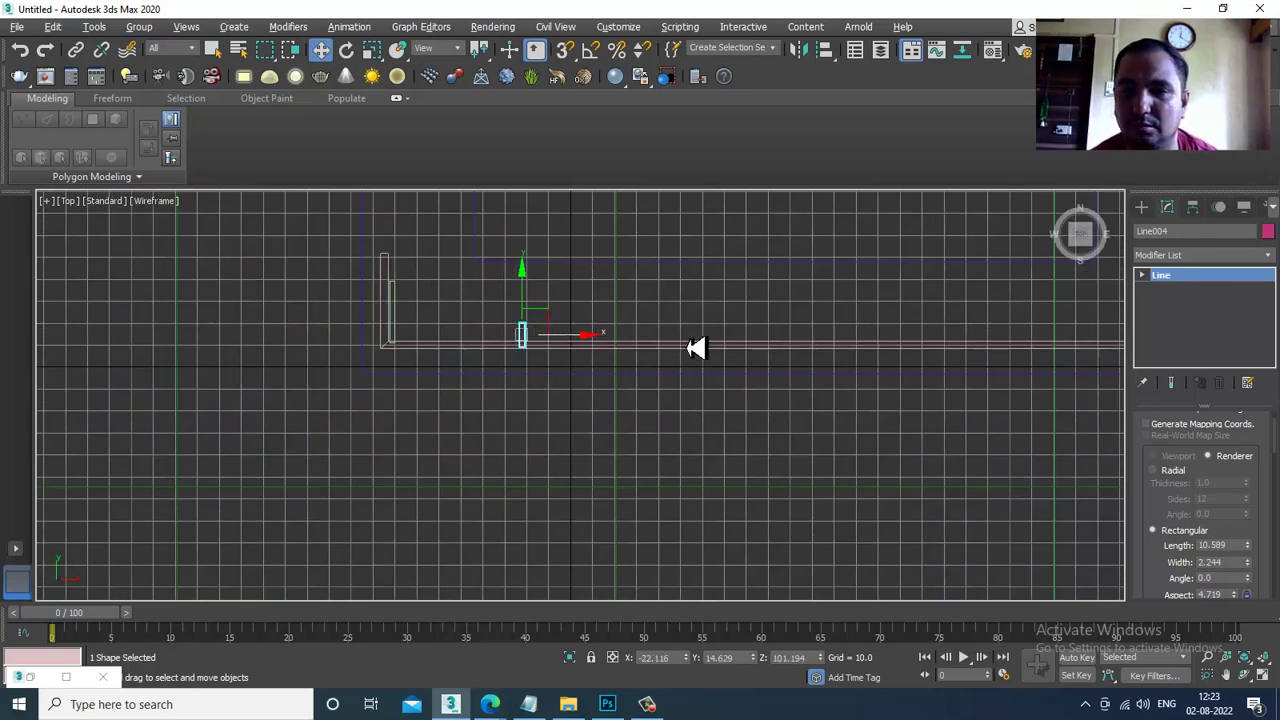
pyautogui.keyDown('shift'); pyautogui.moveTo(697, 348); pyautogui.dragTo(742, 345); pyautogui.keyUp('shift')
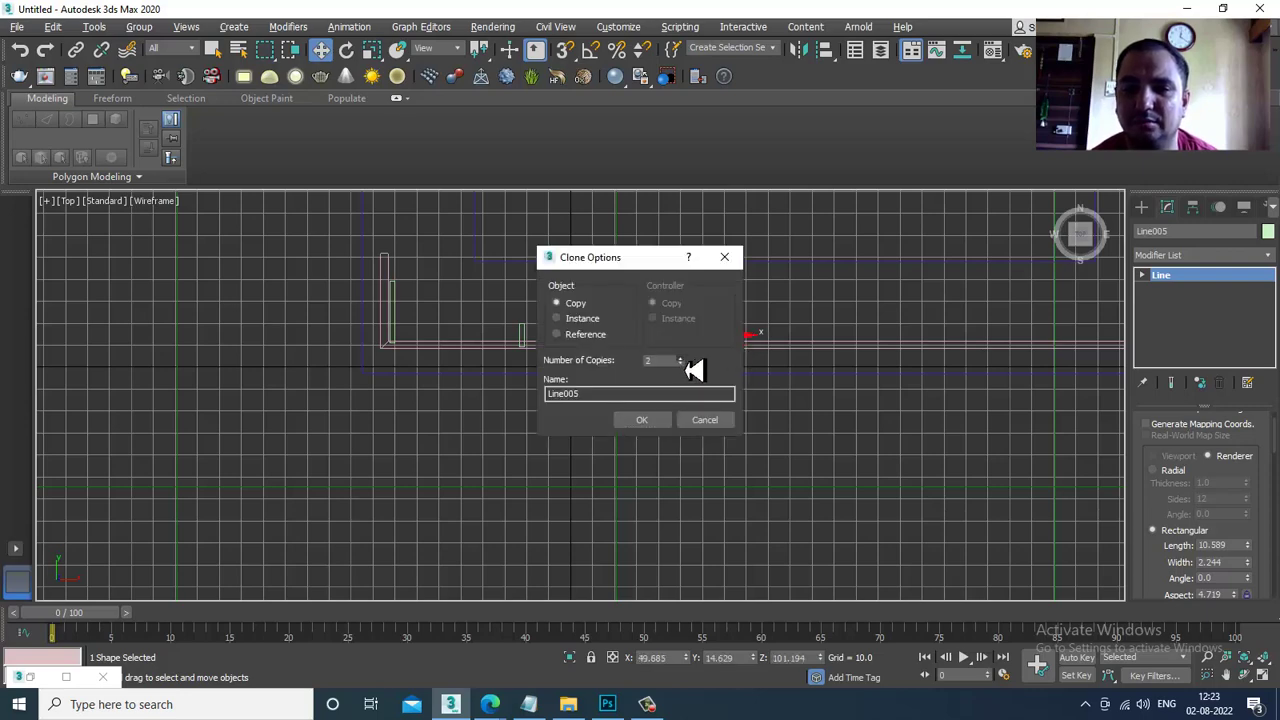
pyautogui.click(680, 358)
pyautogui.click(642, 420)
pyautogui.scroll(-3, 651, 428)
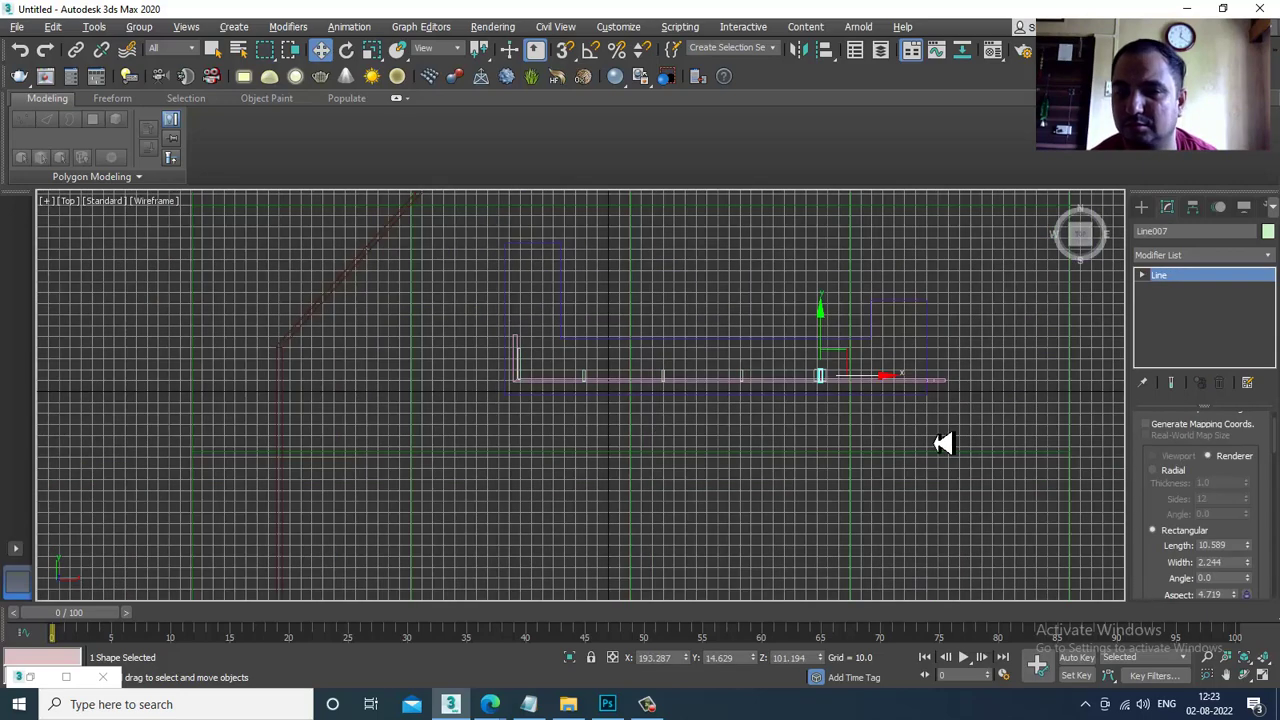
pyautogui.moveTo(944, 443); pyautogui.dragTo(925, 439, button='middle')
pyautogui.hotkey('alt', 'w')
pyautogui.hotkey('alt', 'w')
pyautogui.moveTo(978, 517); pyautogui.dragTo(907, 454, button='middle')
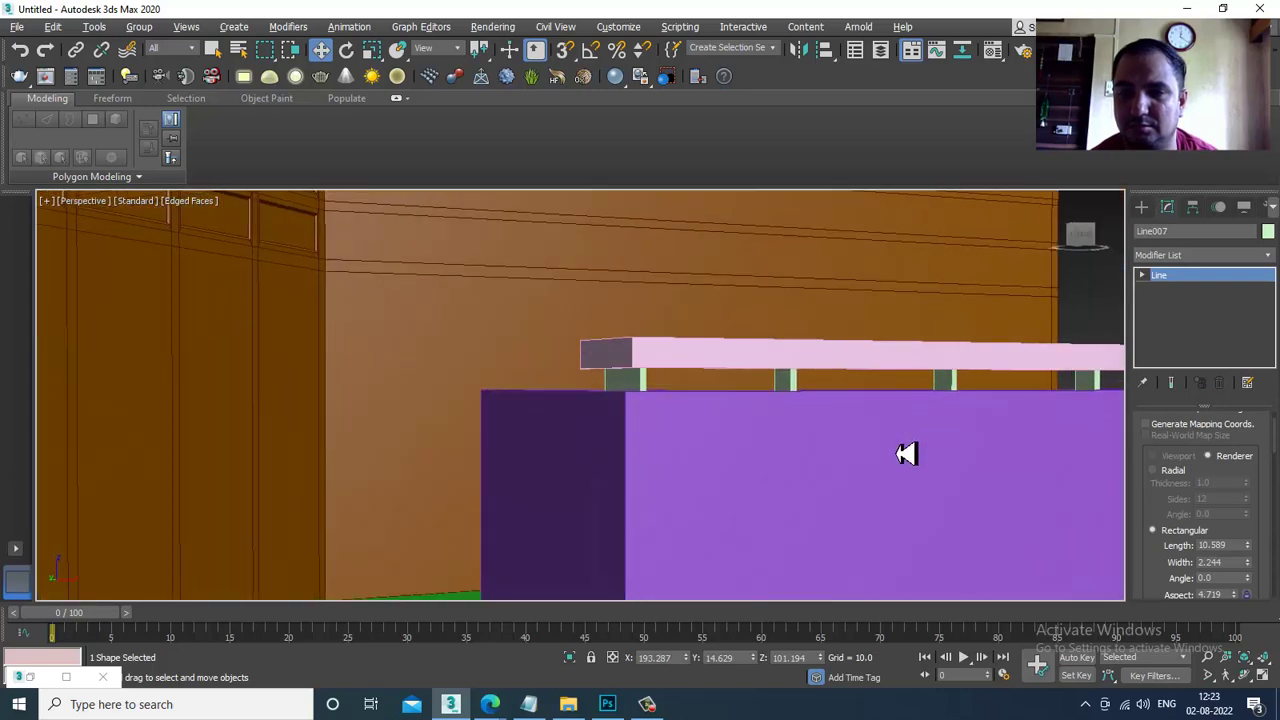
# Bring back the reference photo at 1:1 zoom and place its window beside the desk model.
pyautogui.scroll(-5, 907, 454)
pyautogui.keyDown('alt'); pyautogui.moveTo(820, 423); pyautogui.dragTo(836, 508, button='middle'); pyautogui.keyUp('alt')
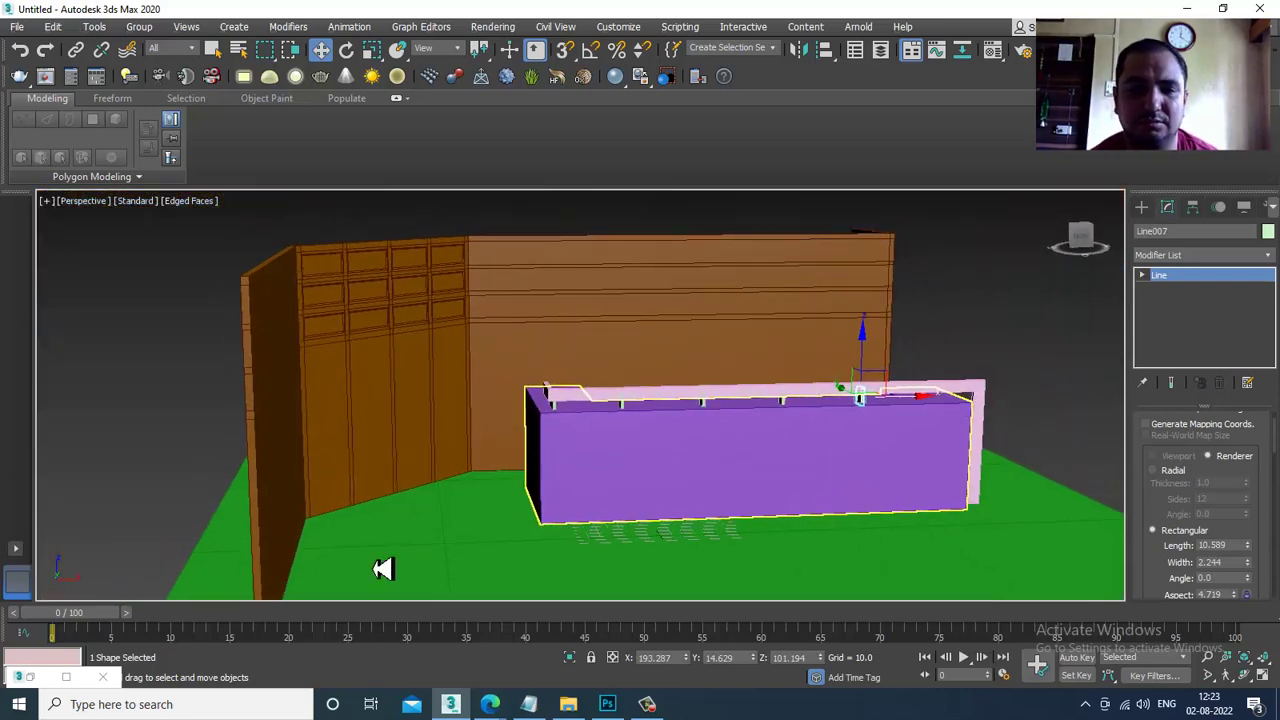
pyautogui.click(34, 679)
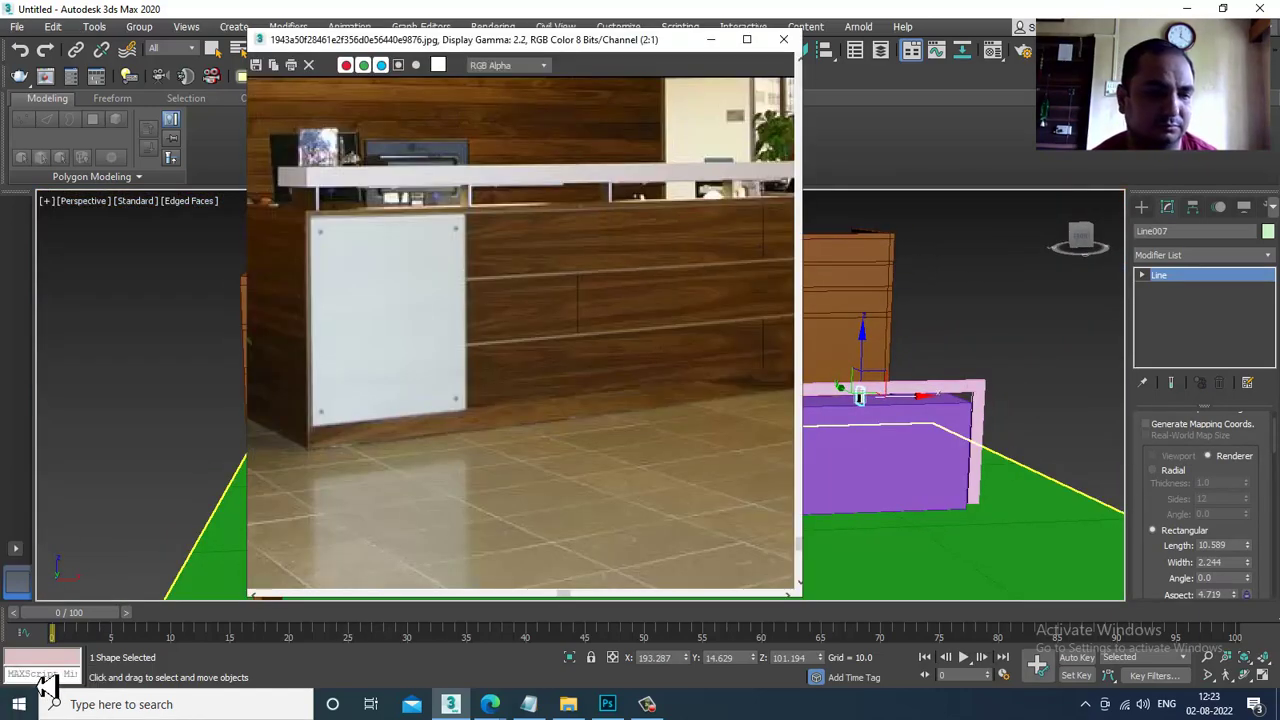
pyautogui.scroll(-2, 530, 443)
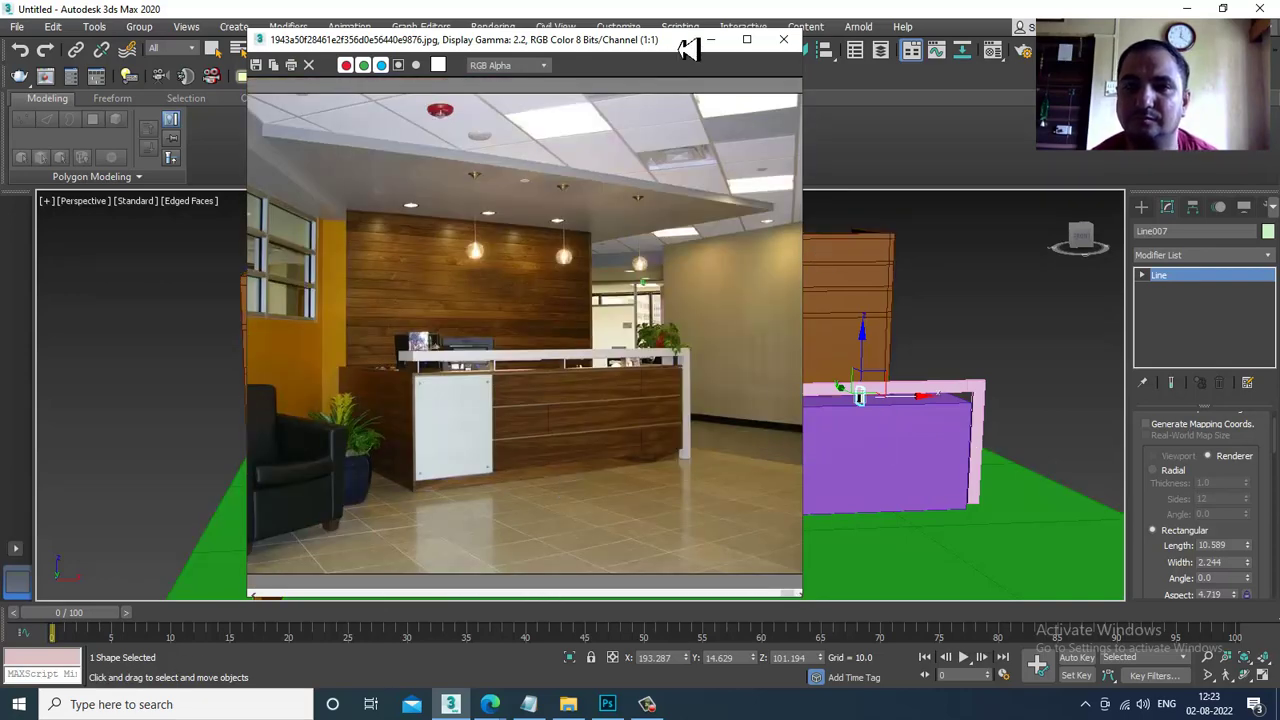
pyautogui.moveTo(667, 53); pyautogui.dragTo(537, 76)
# Delete the second-to-last front countertop support and move the neighbouring middle support about 33.35 along X to even out the spacing.
pyautogui.keyDown('alt'); pyautogui.moveTo(1006, 428); pyautogui.dragTo(947, 377, button='middle'); pyautogui.keyUp('alt')
pyautogui.click(818, 371)
pyautogui.press('Delete')
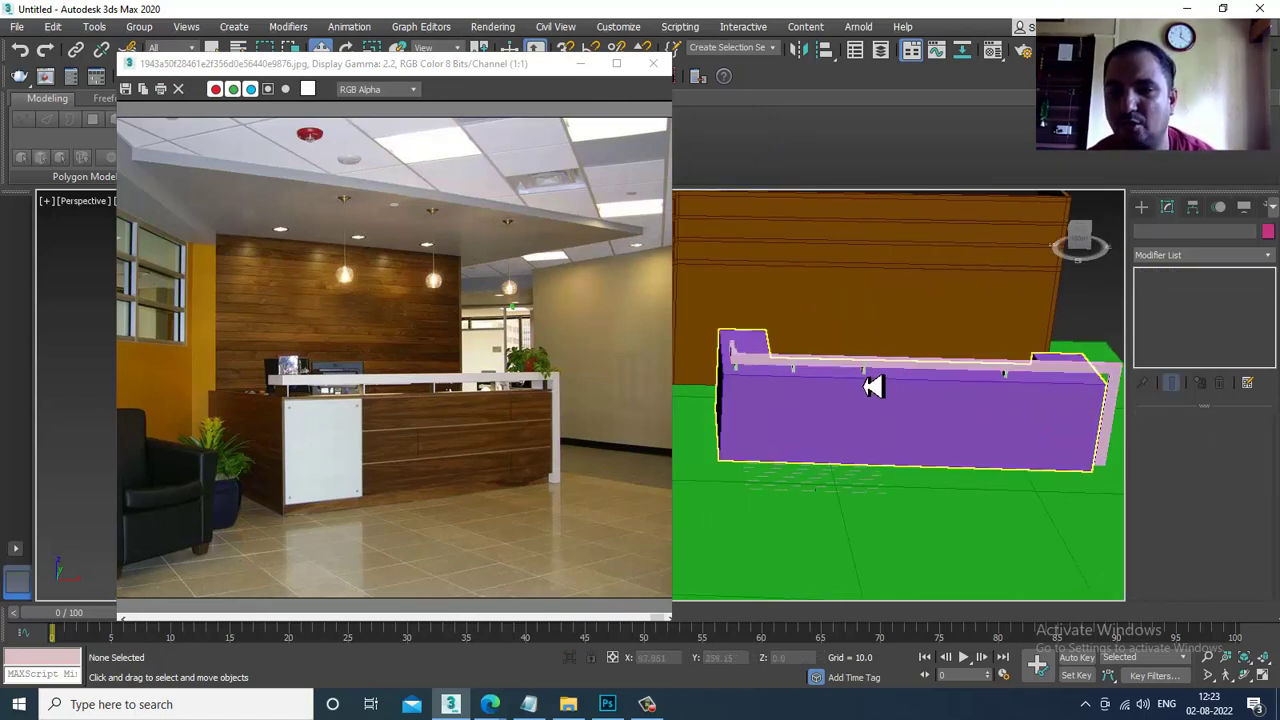
pyautogui.click(872, 378)
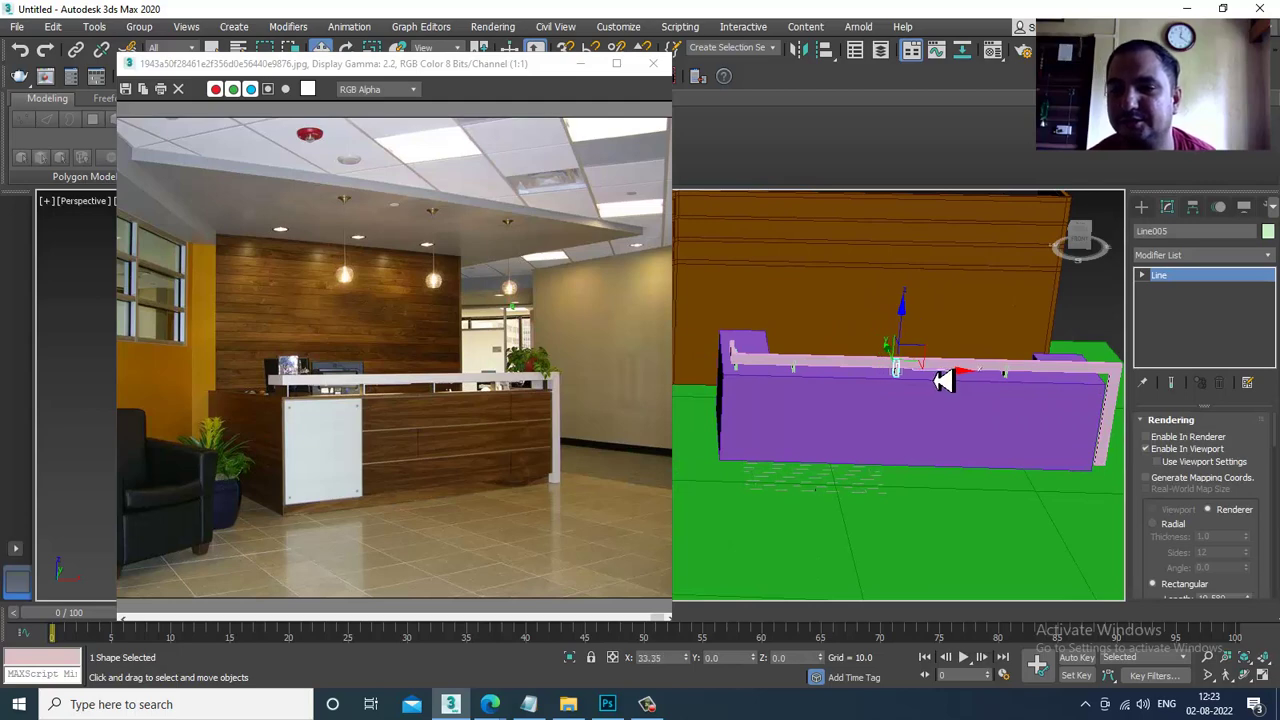
pyautogui.moveTo(936, 381); pyautogui.dragTo(940, 381)
# Copy the last front support once along X to an X of about 281.8, next to the countertop's vertical leg.
pyautogui.click(1012, 384)
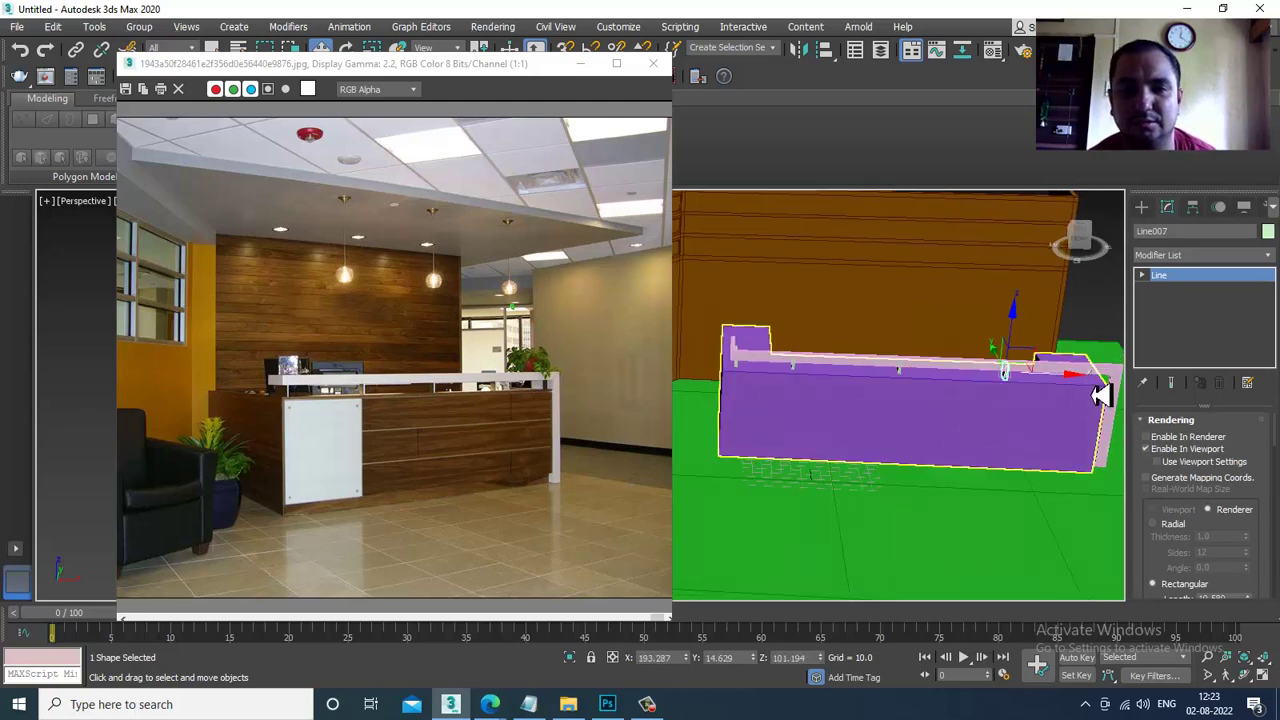
pyautogui.moveTo(1103, 397); pyautogui.dragTo(938, 401, button='middle')
pyautogui.moveTo(921, 381)
pyautogui.keyDown('shift'); pyautogui.mouseDown()
pyautogui.moveTo(1007, 383)
pyautogui.moveTo(1006, 372)
pyautogui.mouseUp(); pyautogui.keyUp('shift')
pyautogui.click(642, 425)
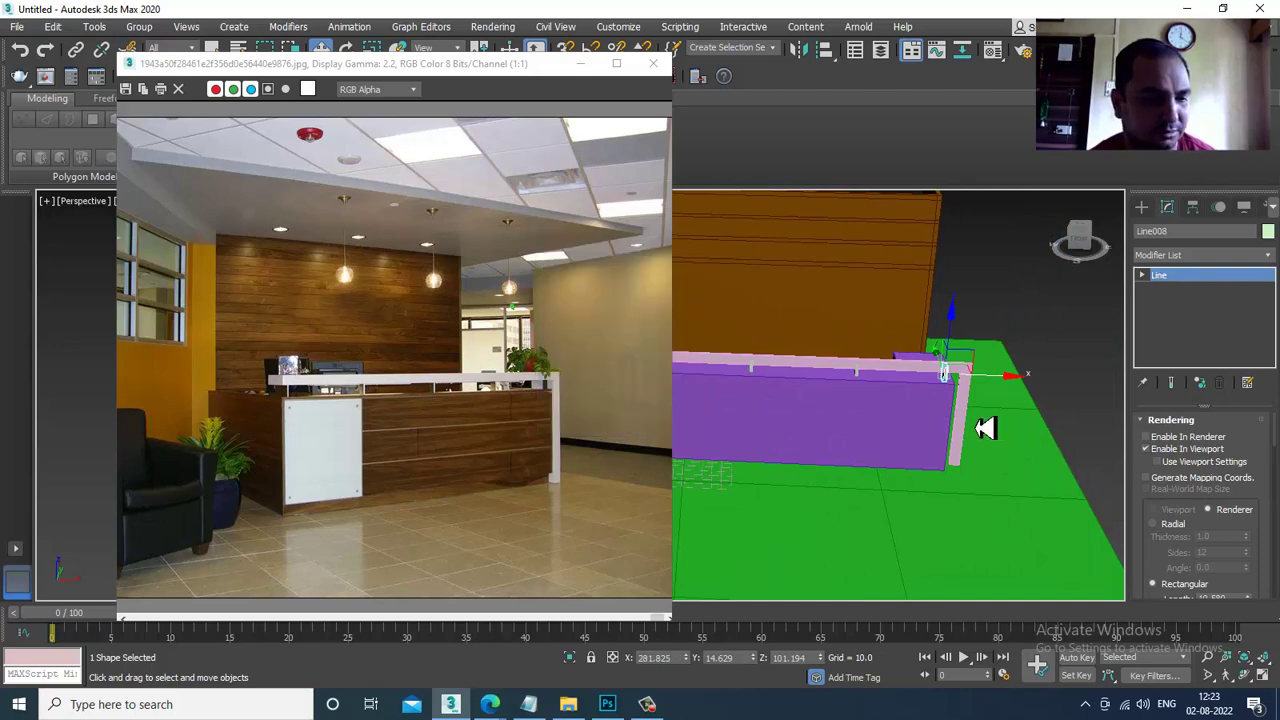
# Draw a short straight line on the floor beside the base of the countertop's leg, running along the desk's end face.
pyautogui.keyDown('alt'); pyautogui.moveTo(985, 428); pyautogui.dragTo(900, 430, button='middle'); pyautogui.keyUp('alt')
pyautogui.click(1141, 206)
pyautogui.click(1188, 318)
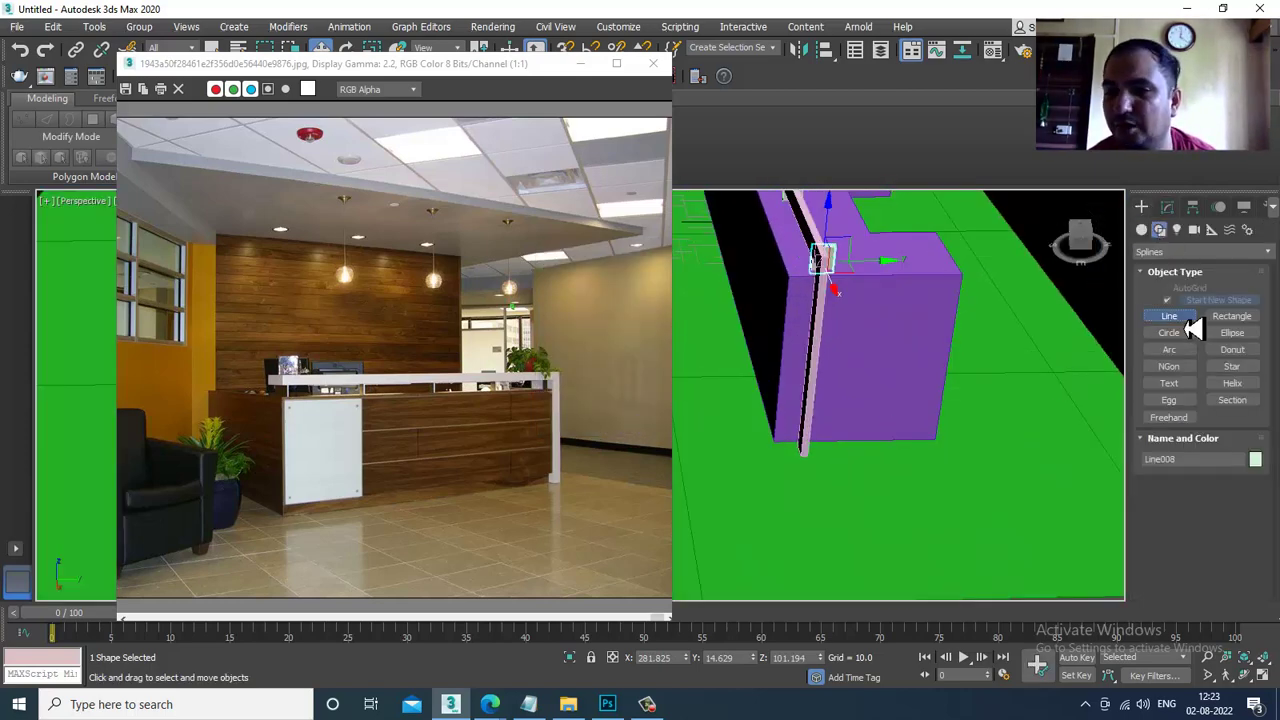
pyautogui.scroll(2, 907, 465)
pyautogui.click(857, 454)
pyautogui.click(942, 449)
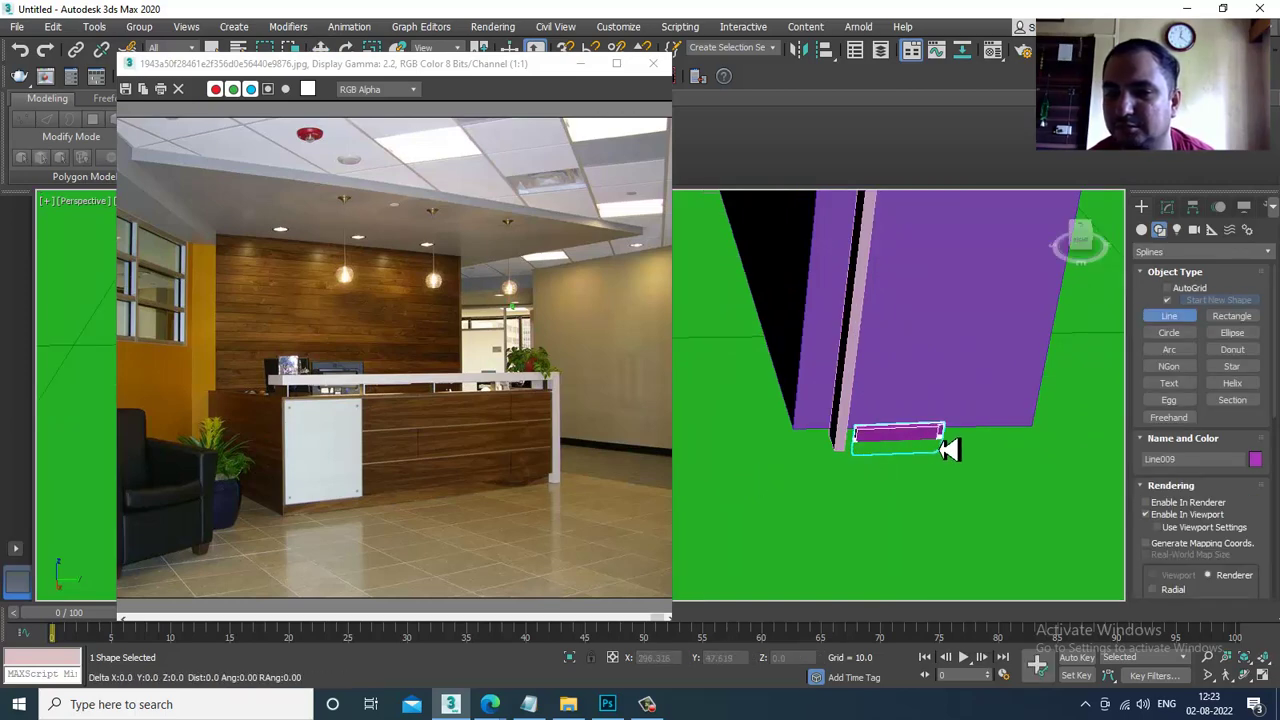
pyautogui.rightClick(942, 449)
pyautogui.press('w')
# Set the new floor line's rectangular section to length 5.718 and width 11.622, comparing it with the leg in wireframe.
pyautogui.keyDown('alt'); pyautogui.moveTo(876, 437); pyautogui.dragTo(904, 433, button='middle'); pyautogui.keyUp('alt')
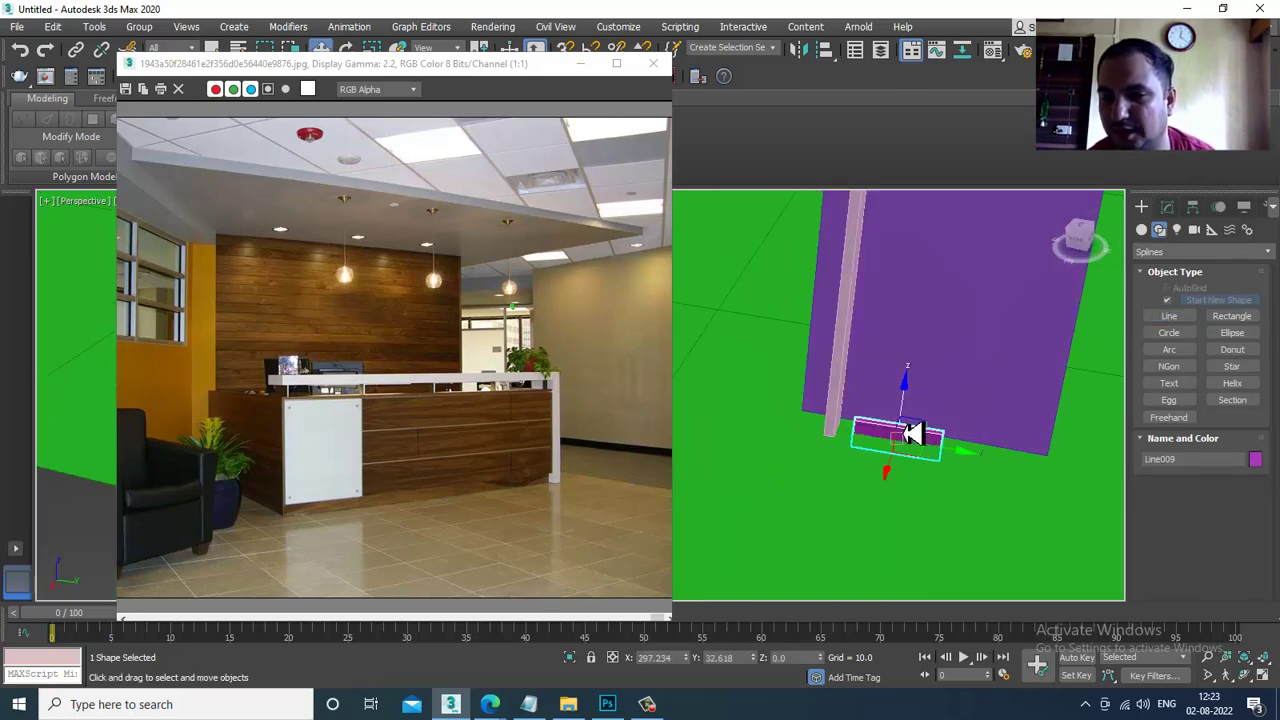
pyautogui.press('q')
pyautogui.click(1167, 207)
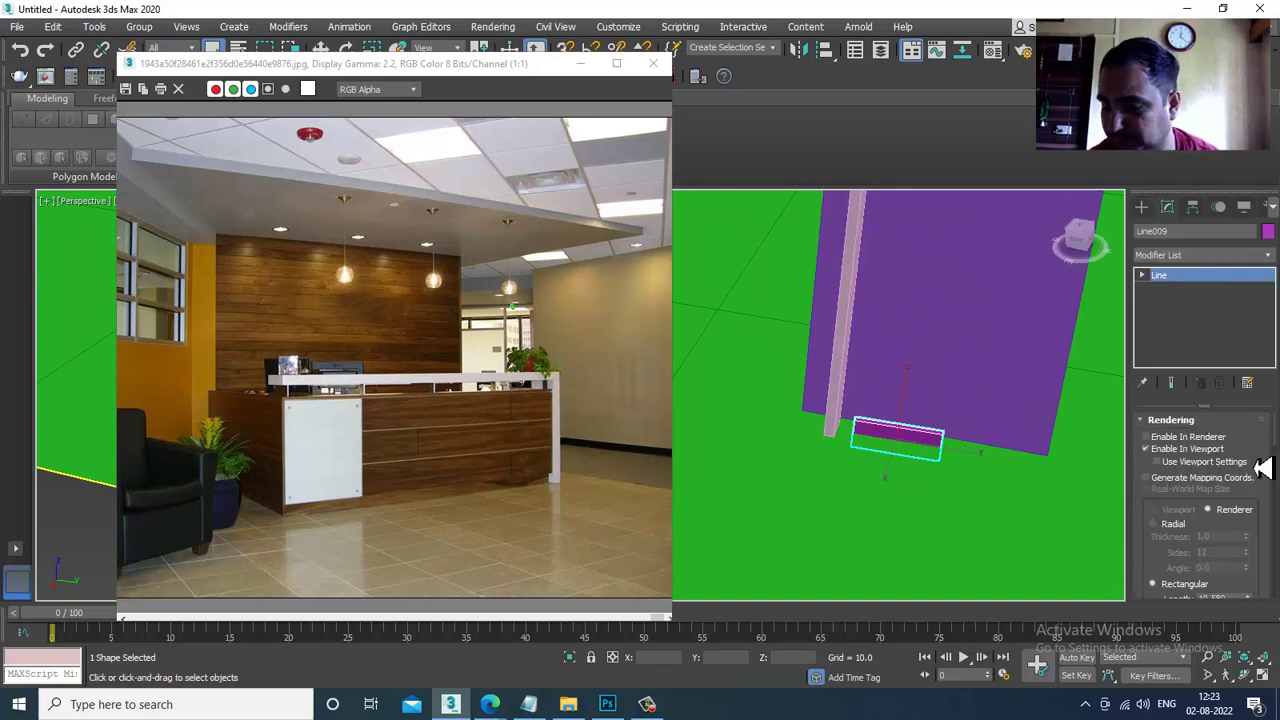
pyautogui.scroll(-3, 1190, 590)
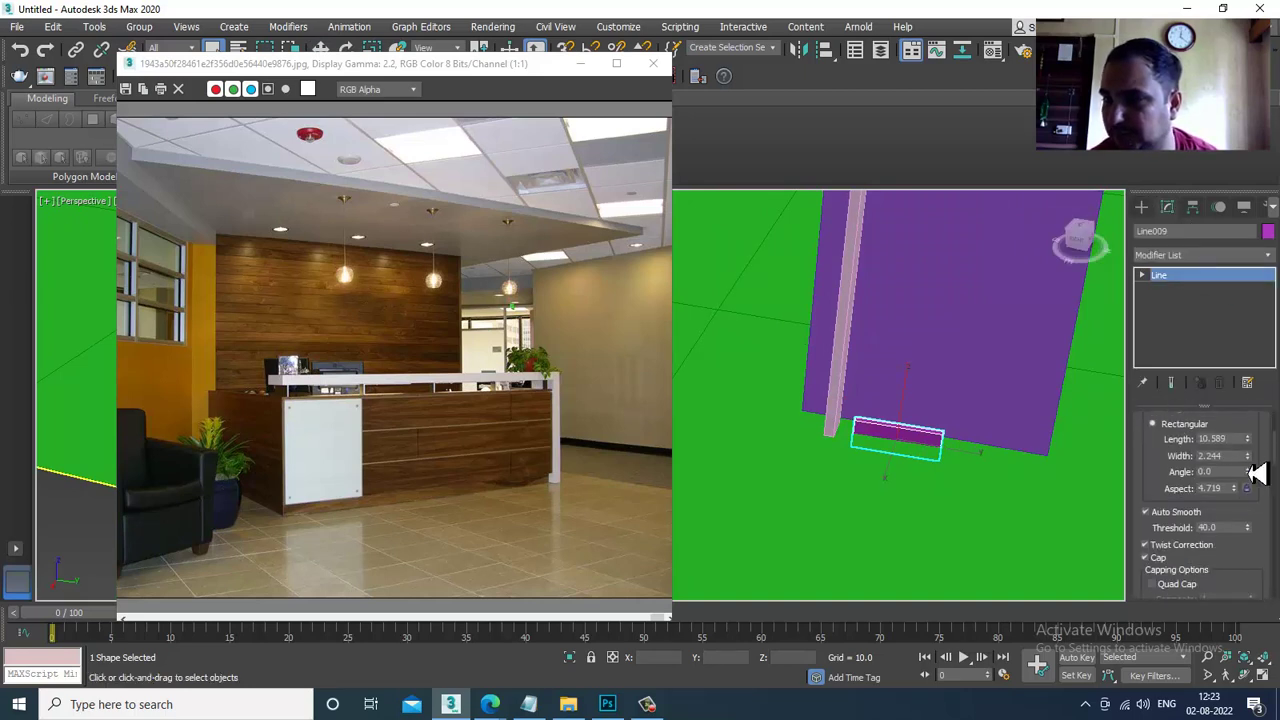
pyautogui.moveTo(1248, 458); pyautogui.dragTo(1255, 383)
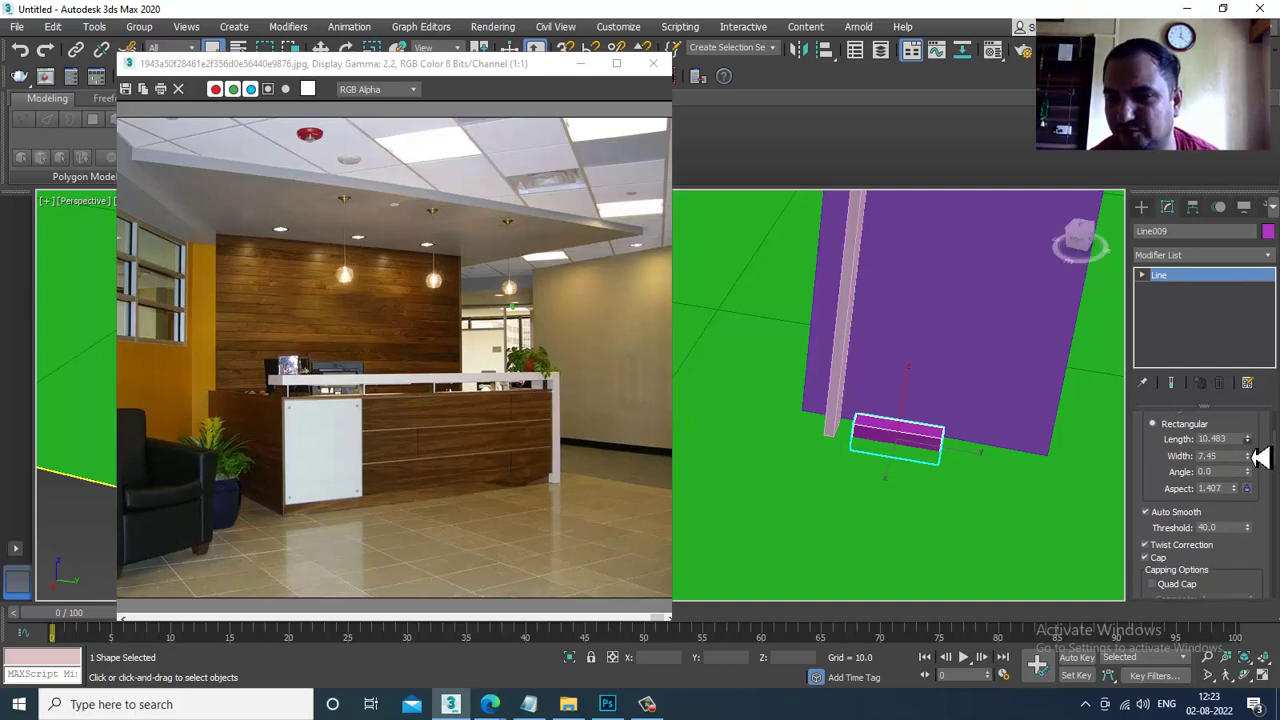
pyautogui.moveTo(1260, 456); pyautogui.dragTo(1266, 494)
pyautogui.scroll(4, 971, 449)
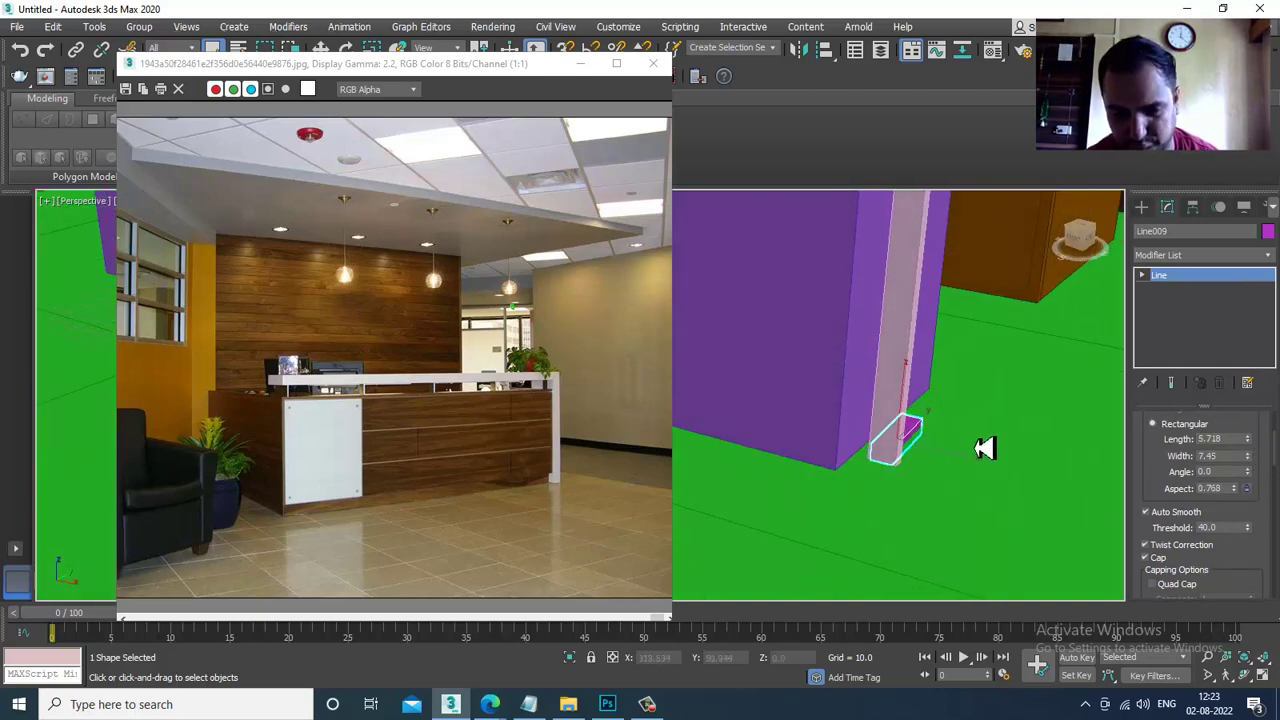
pyautogui.press('F3')
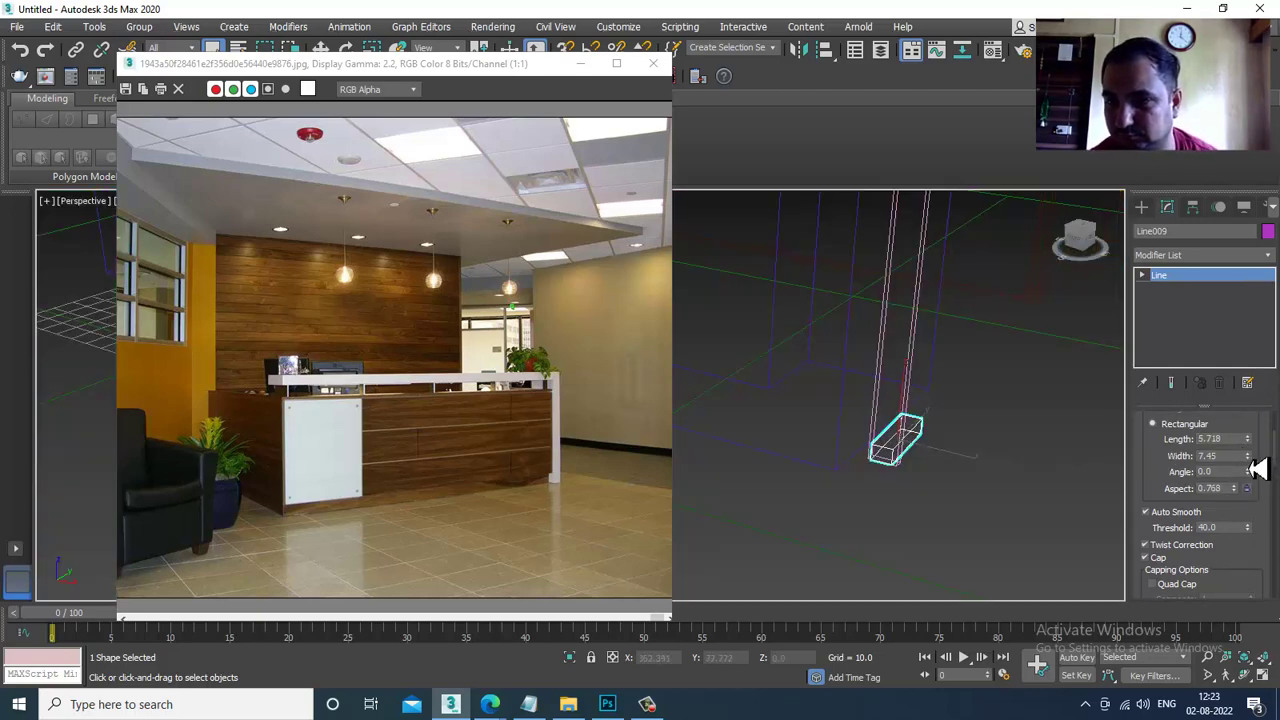
pyautogui.moveTo(1248, 458); pyautogui.dragTo(1255, 423)
pyautogui.press('w')
pyautogui.press('F3')
pyautogui.scroll(5, 820, 391)
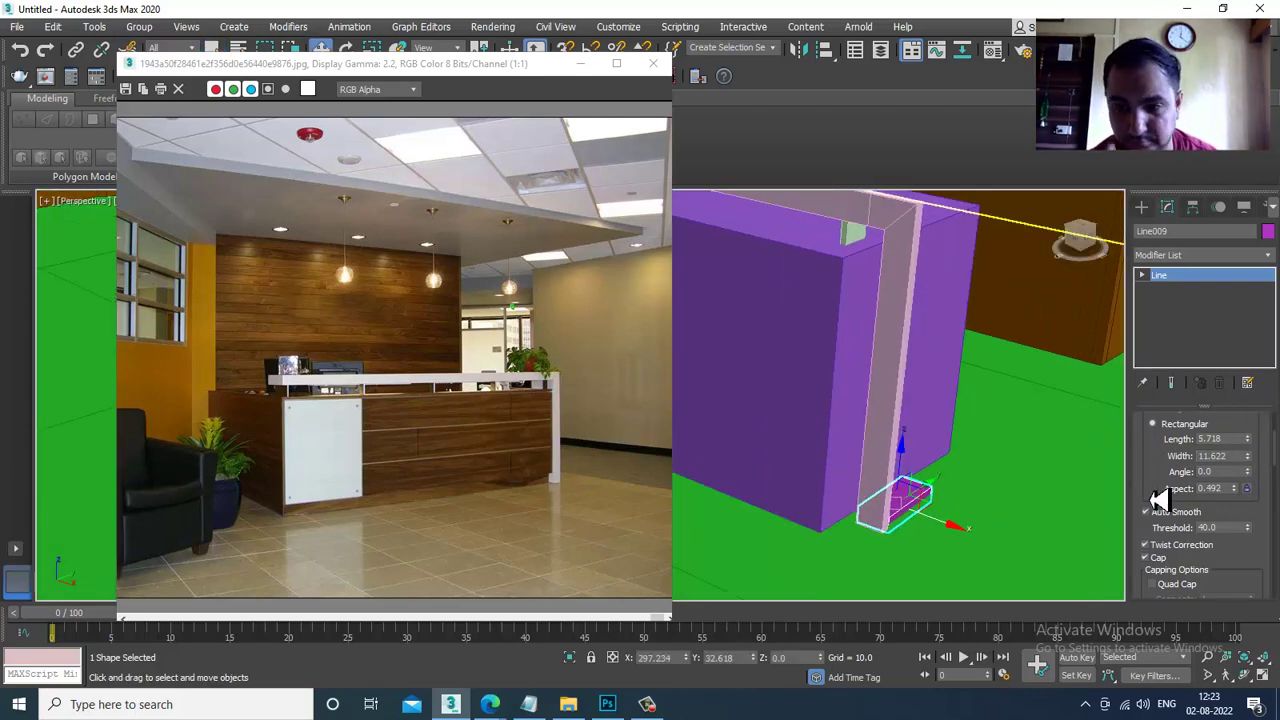
# Attach the short foot line to the countertop line so both belong to one spline object.
pyautogui.scroll(-5, 1160, 500)
pyautogui.moveTo(1168, 527); pyautogui.dragTo(1168, 245)
pyautogui.moveTo(1241, 590); pyautogui.dragTo(1237, 559)
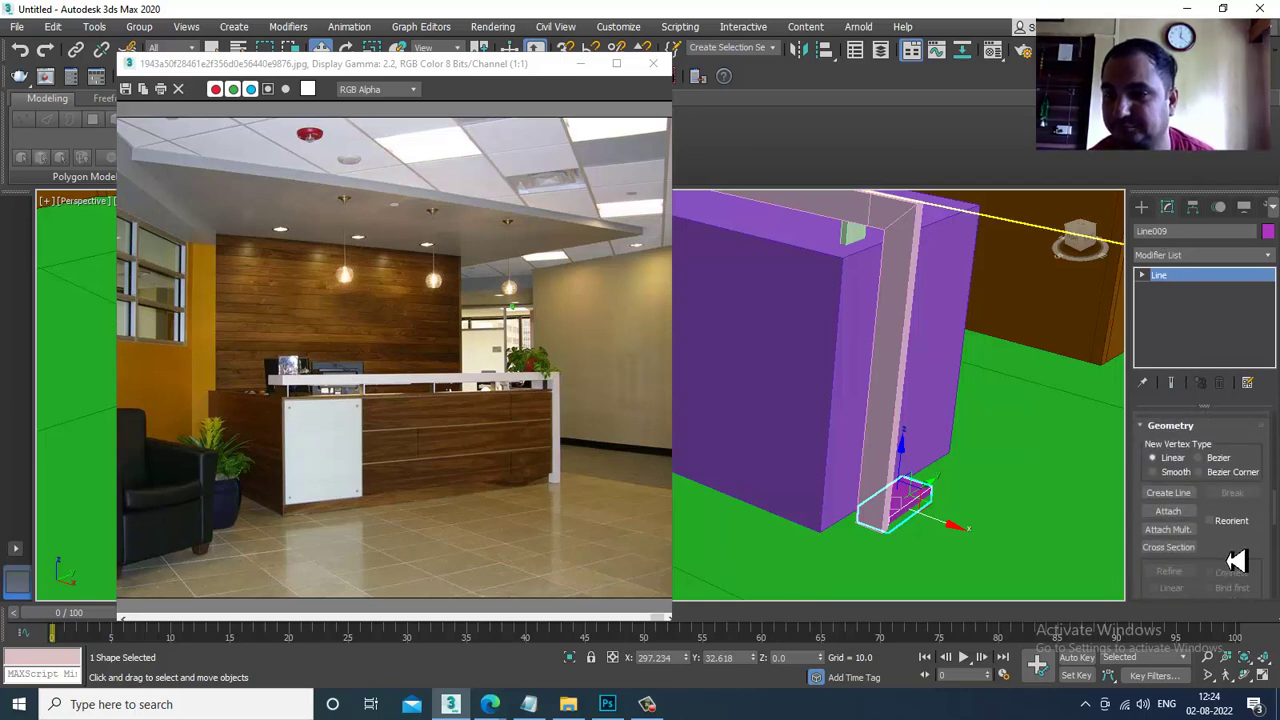
pyautogui.click(1168, 510)
pyautogui.keyDown('alt'); pyautogui.moveTo(897, 465); pyautogui.dragTo(998, 503, button='middle'); pyautogui.keyUp('alt')
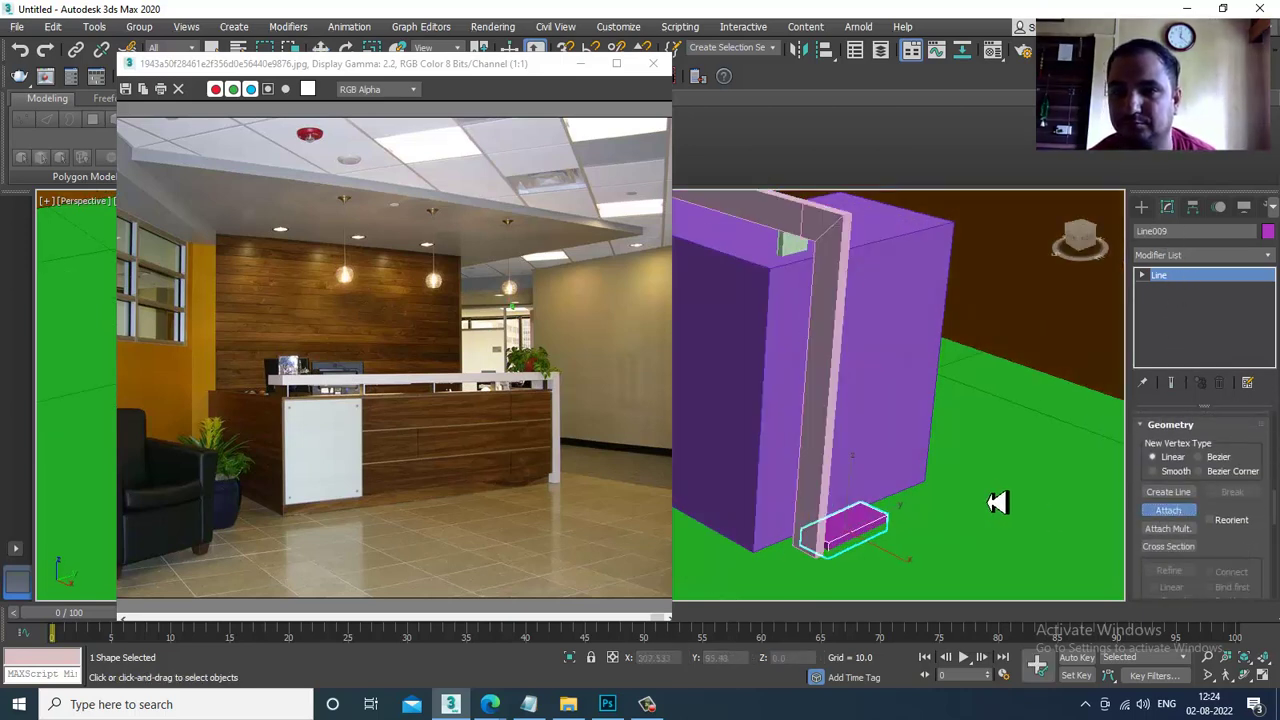
pyautogui.click(817, 427)
pyautogui.click(1171, 512)
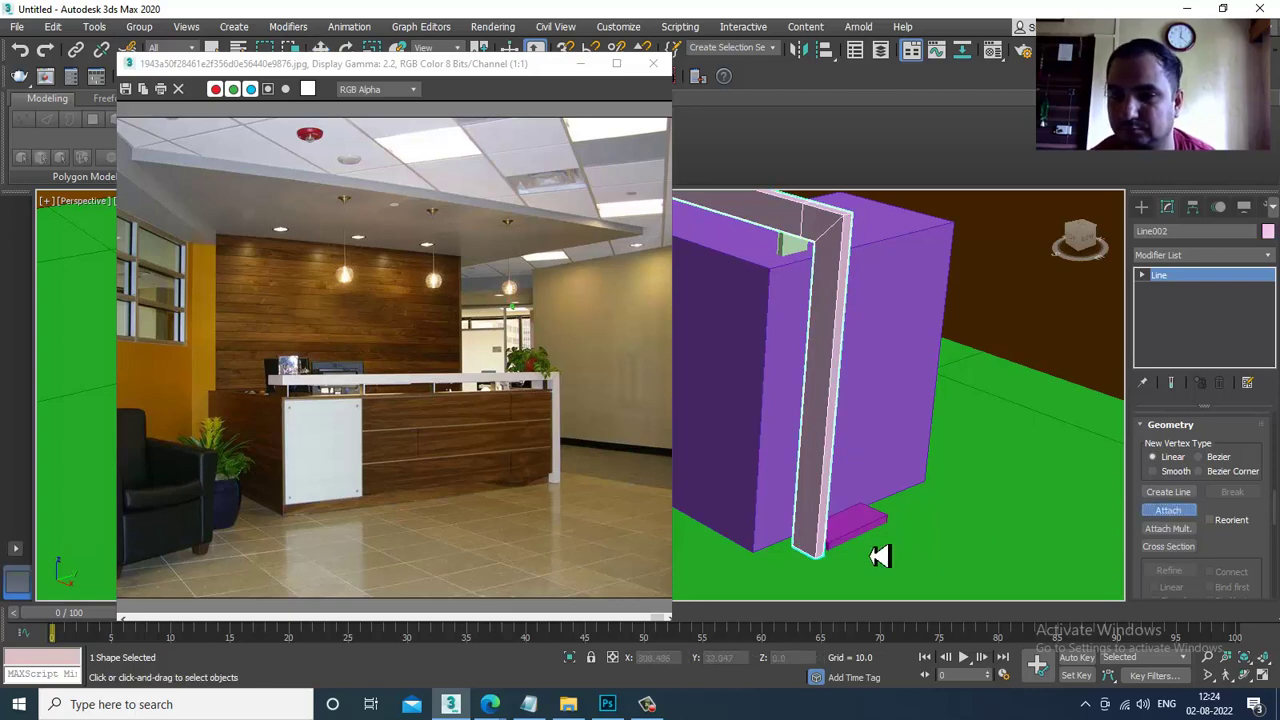
pyautogui.click(845, 532)
pyautogui.rightClick(845, 533)
# Select the foot line's vertices in wireframe and move them so the foot lines up with the bottom of the leg.
pyautogui.keyDown('alt'); pyautogui.moveTo(845, 533); pyautogui.dragTo(912, 568, button='middle'); pyautogui.keyUp('alt')
pyautogui.press('1')
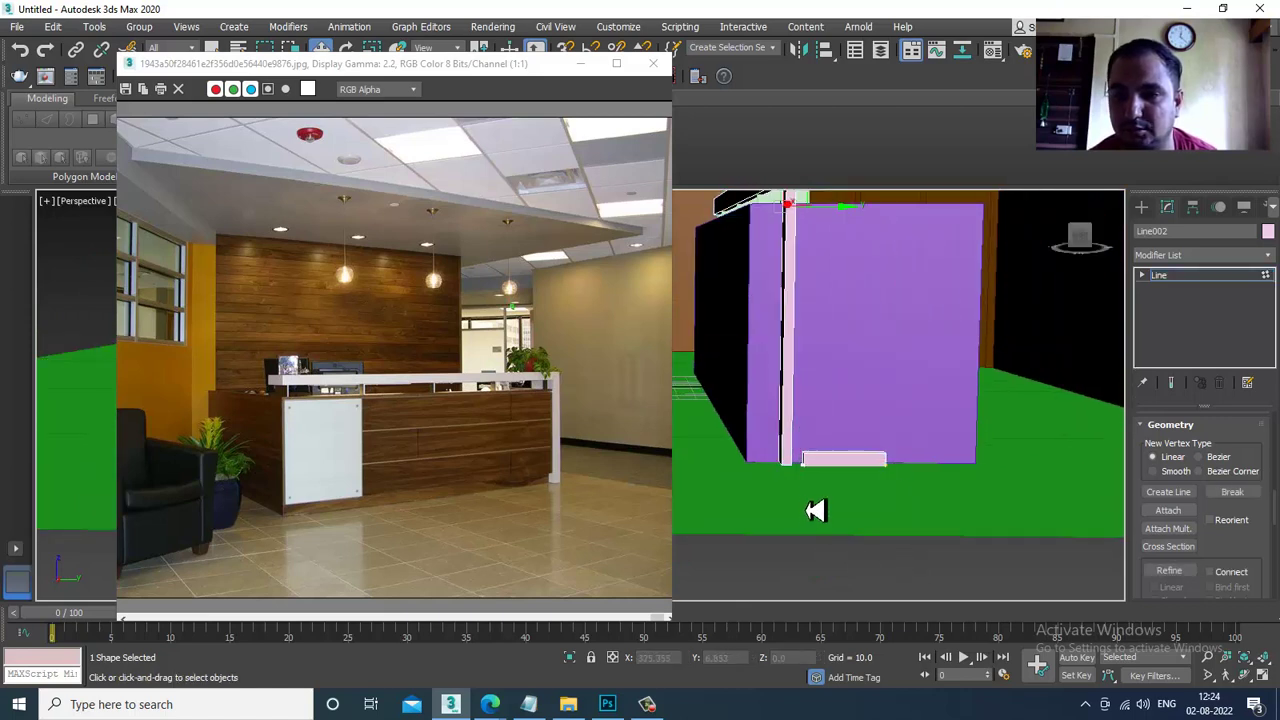
pyautogui.press('F3')
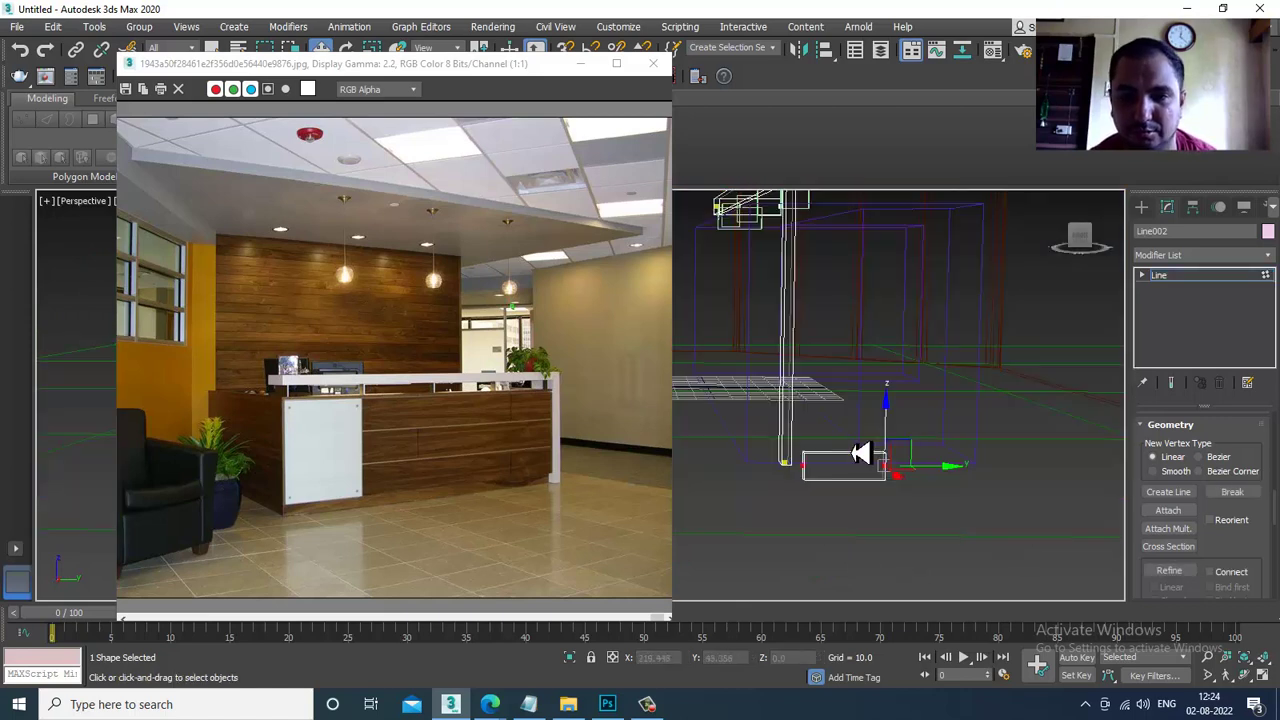
pyautogui.moveTo(893, 444); pyautogui.dragTo(923, 466)
pyautogui.moveTo(898, 466)
pyautogui.keyDown('alt'); pyautogui.mouseDown(button='middle')
pyautogui.moveTo(809, 481)
pyautogui.moveTo(865, 487)
pyautogui.moveTo(886, 474)
pyautogui.mouseUp(button='middle'); pyautogui.keyUp('alt')
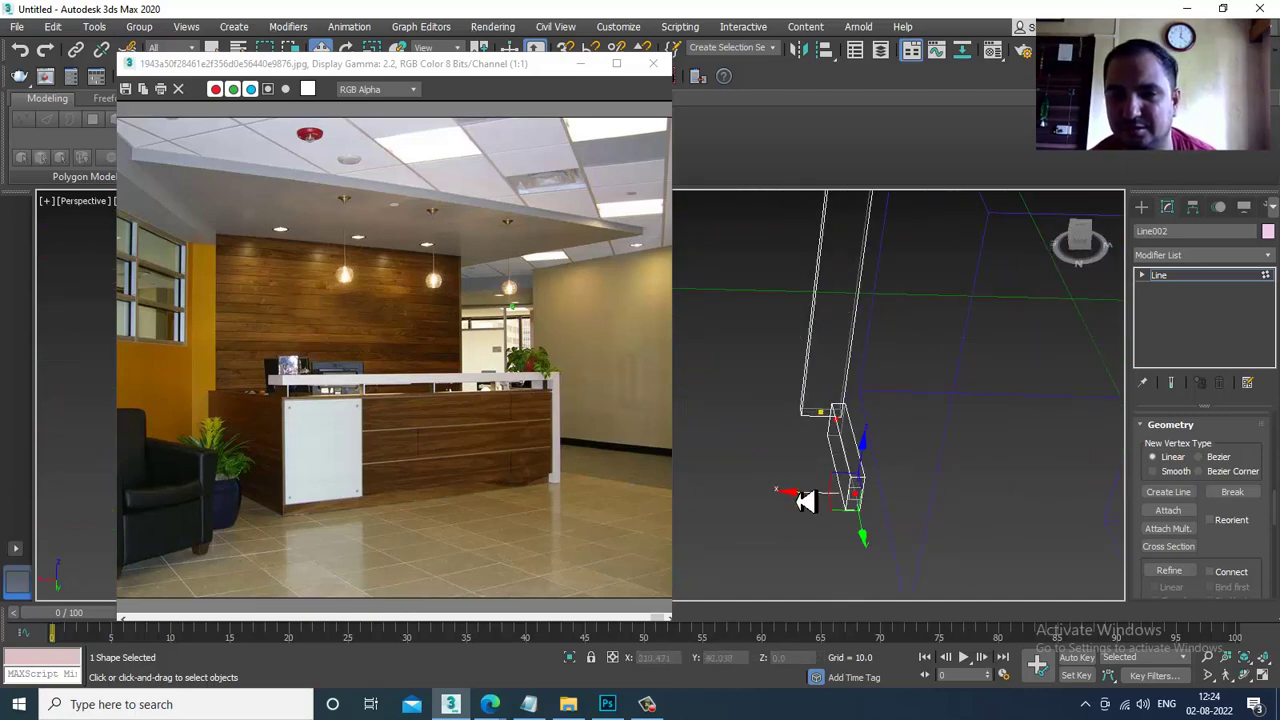
pyautogui.moveTo(806, 501); pyautogui.dragTo(845, 465)
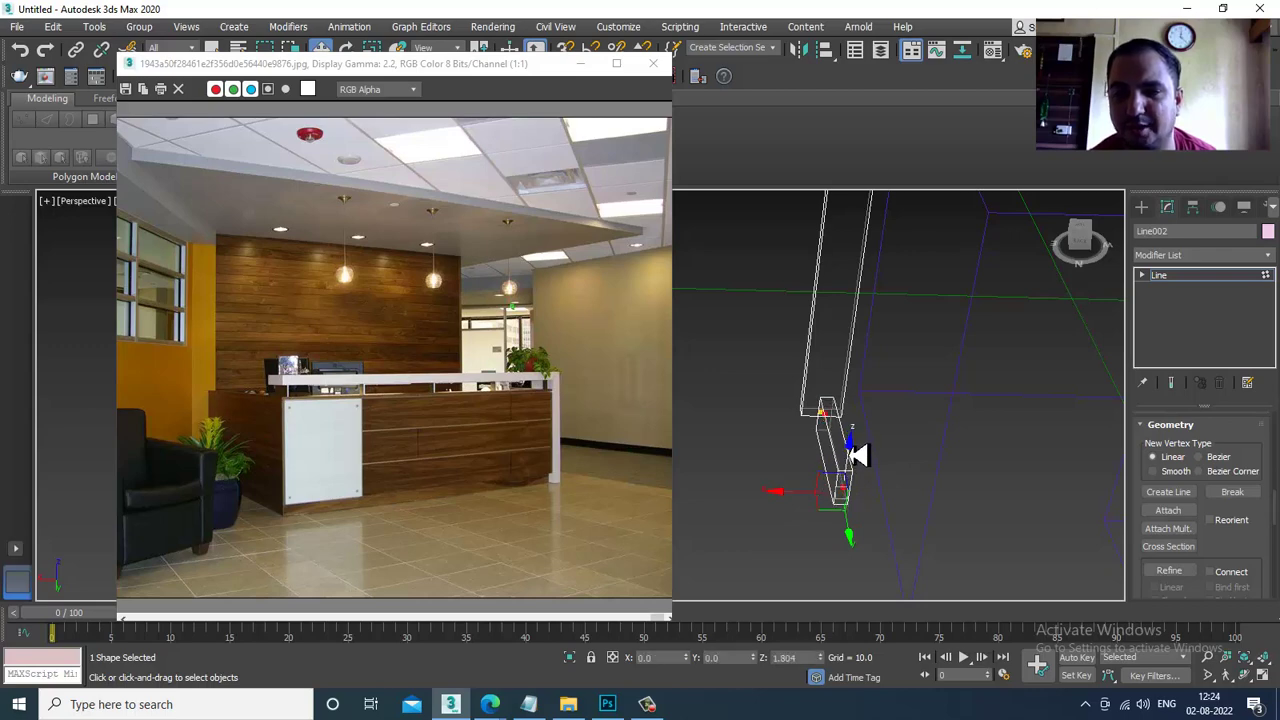
pyautogui.moveTo(857, 455)
pyautogui.keyDown('alt'); pyautogui.mouseDown(button='middle')
pyautogui.moveTo(1014, 437)
pyautogui.moveTo(994, 414)
pyautogui.moveTo(920, 409)
pyautogui.moveTo(890, 460)
pyautogui.mouseUp(button='middle'); pyautogui.keyUp('alt')
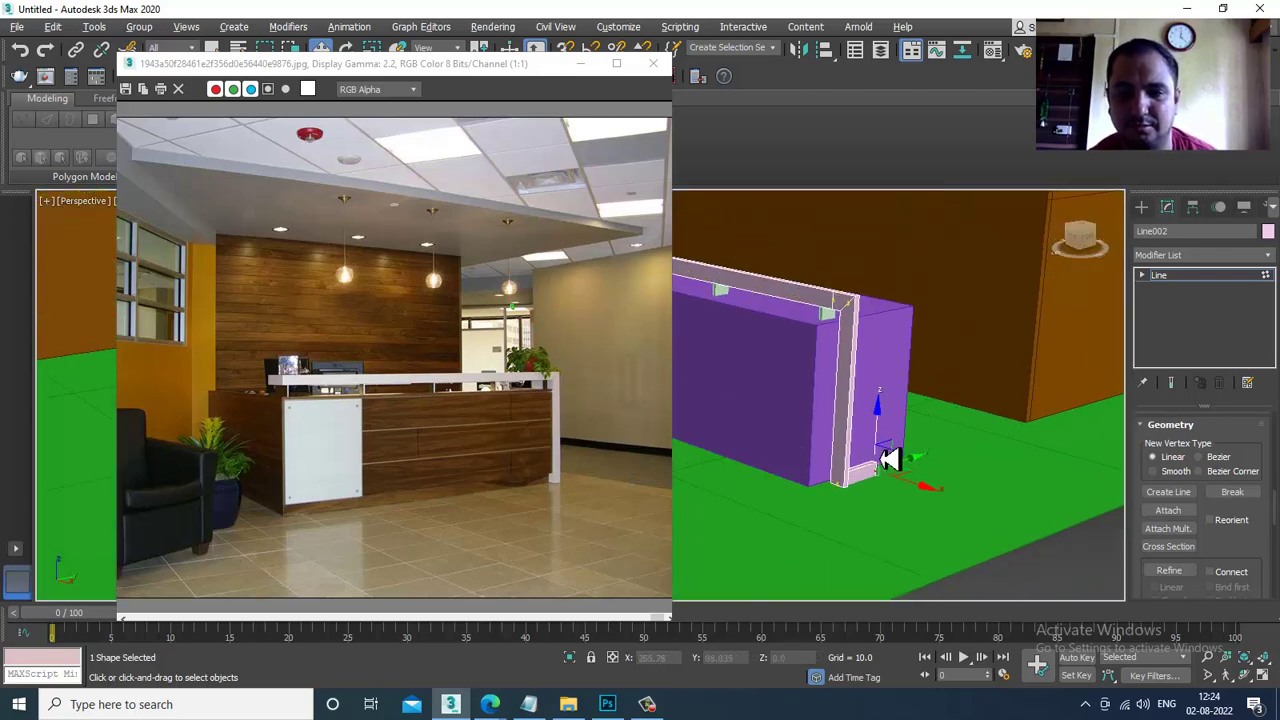
pyautogui.click(646, 705)
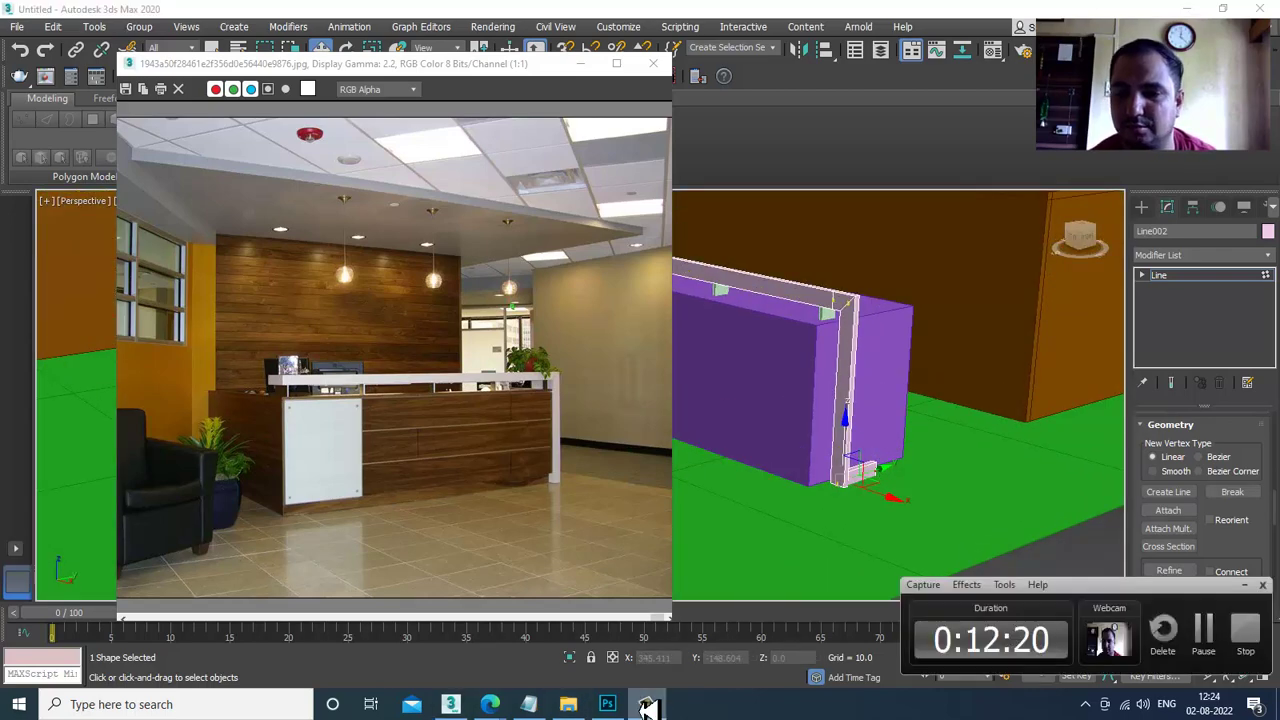
pyautogui.click(646, 705)
# Fuse and weld the leg's bottom vertex with the adjoining vertex of the foot line.
pyautogui.keyDown('alt'); pyautogui.moveTo(870, 480); pyautogui.dragTo(936, 488, button='middle'); pyautogui.keyUp('alt')
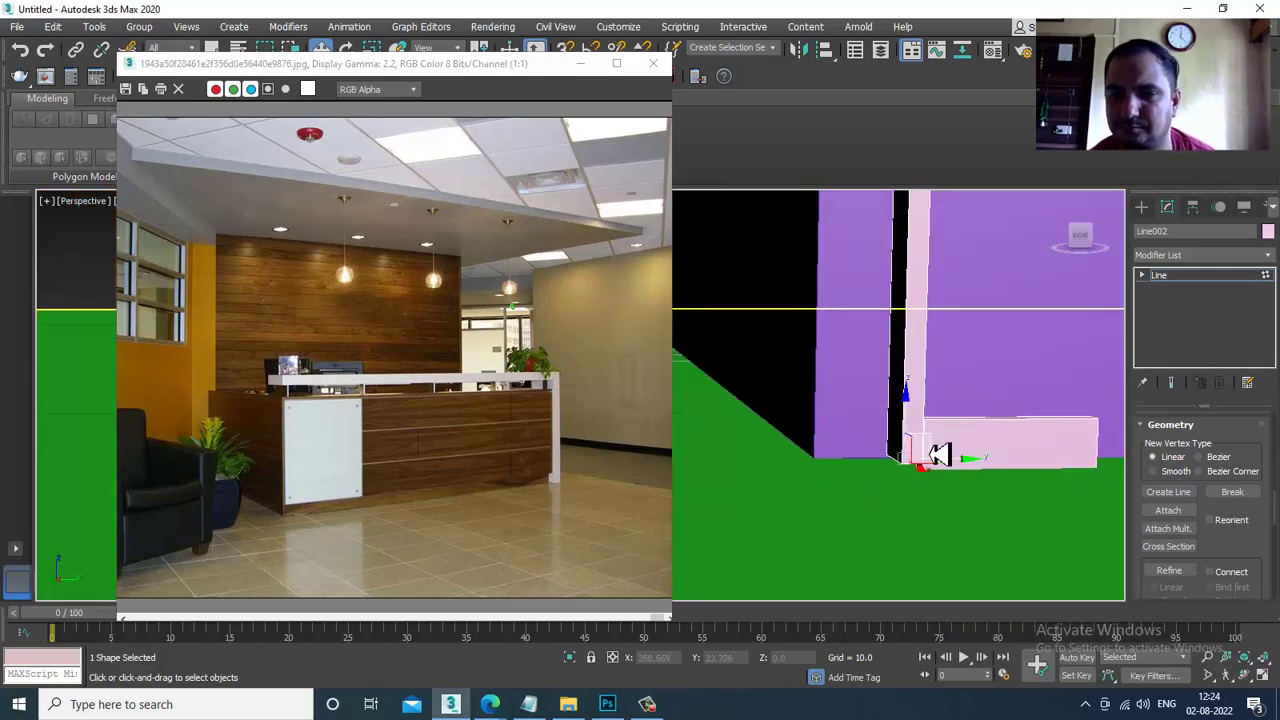
pyautogui.rightClick(924, 438)
pyautogui.click(895, 565)
pyautogui.rightClick(911, 441)
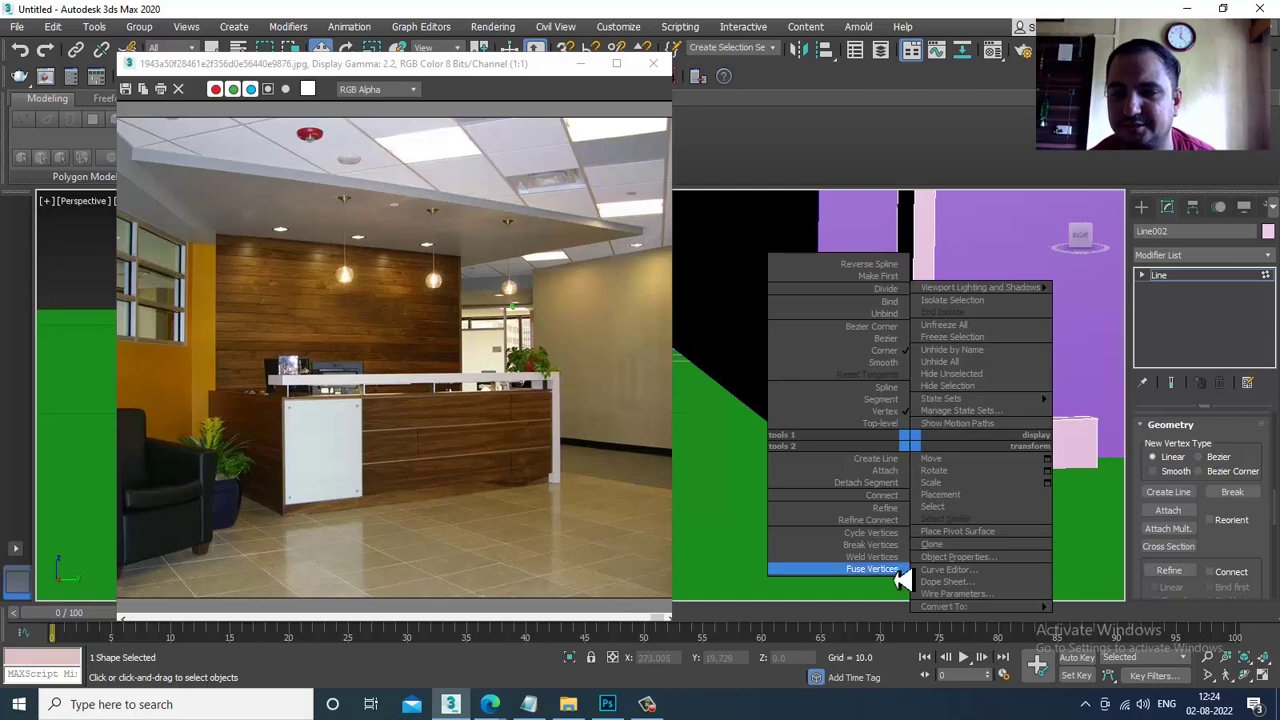
pyautogui.click(880, 569)
# Select the foot's vertices in wireframe and convert them to the Smooth type to straighten the joint with the leg.
pyautogui.keyDown('alt'); pyautogui.moveTo(891, 569); pyautogui.dragTo(866, 491, button='middle'); pyautogui.keyUp('alt')
pyautogui.press('F3')
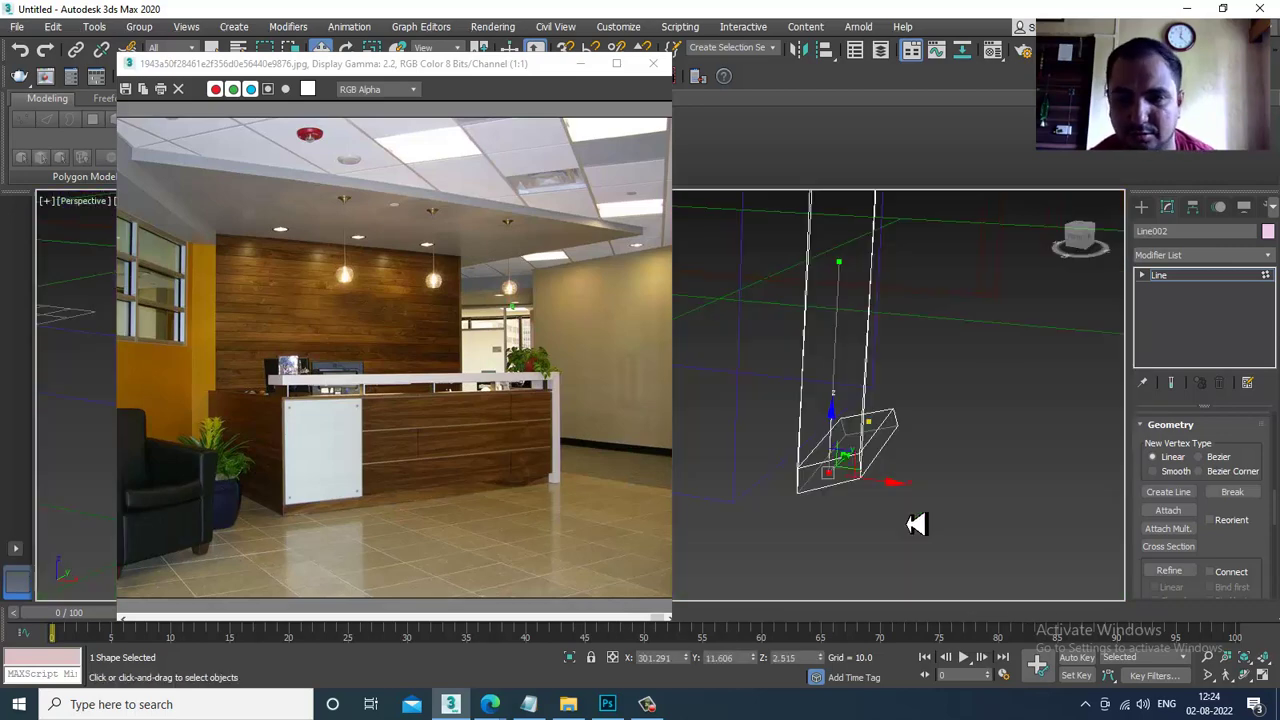
pyautogui.keyDown('alt'); pyautogui.moveTo(916, 524); pyautogui.dragTo(868, 493, button='middle'); pyautogui.keyUp('alt')
pyautogui.moveTo(880, 455); pyautogui.dragTo(881, 445)
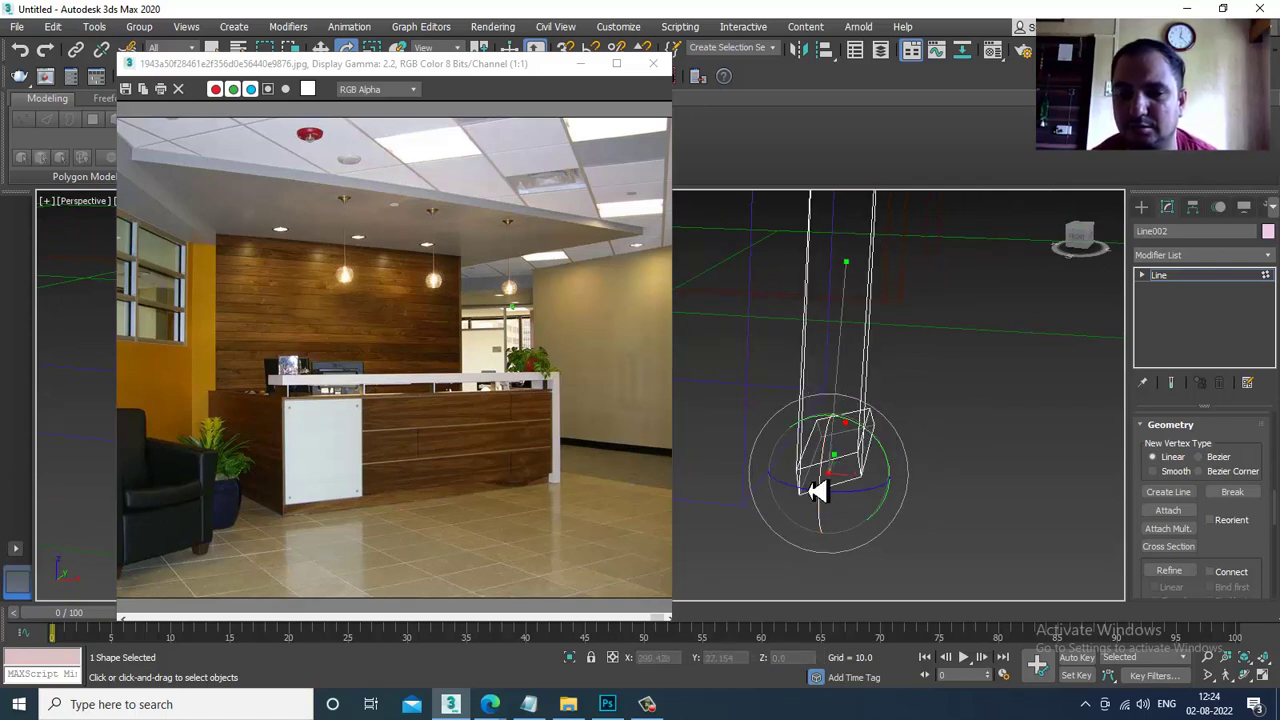
pyautogui.rightClick(832, 472)
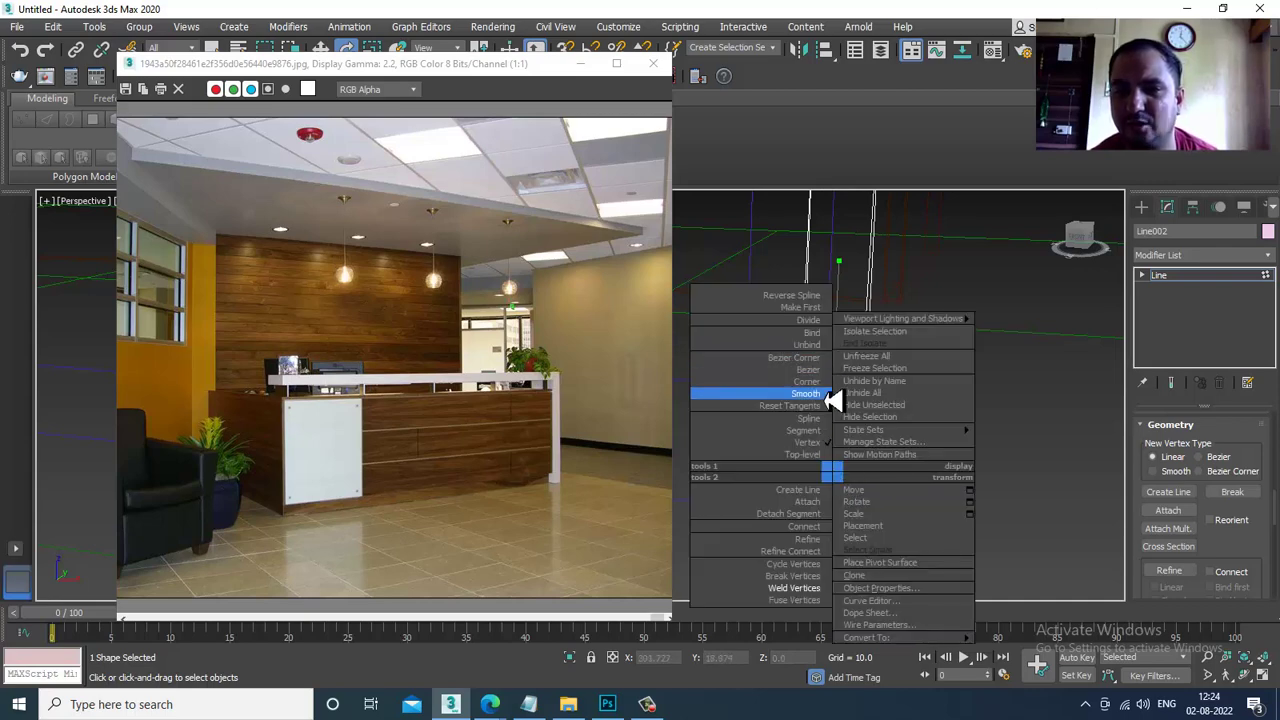
pyautogui.click(822, 397)
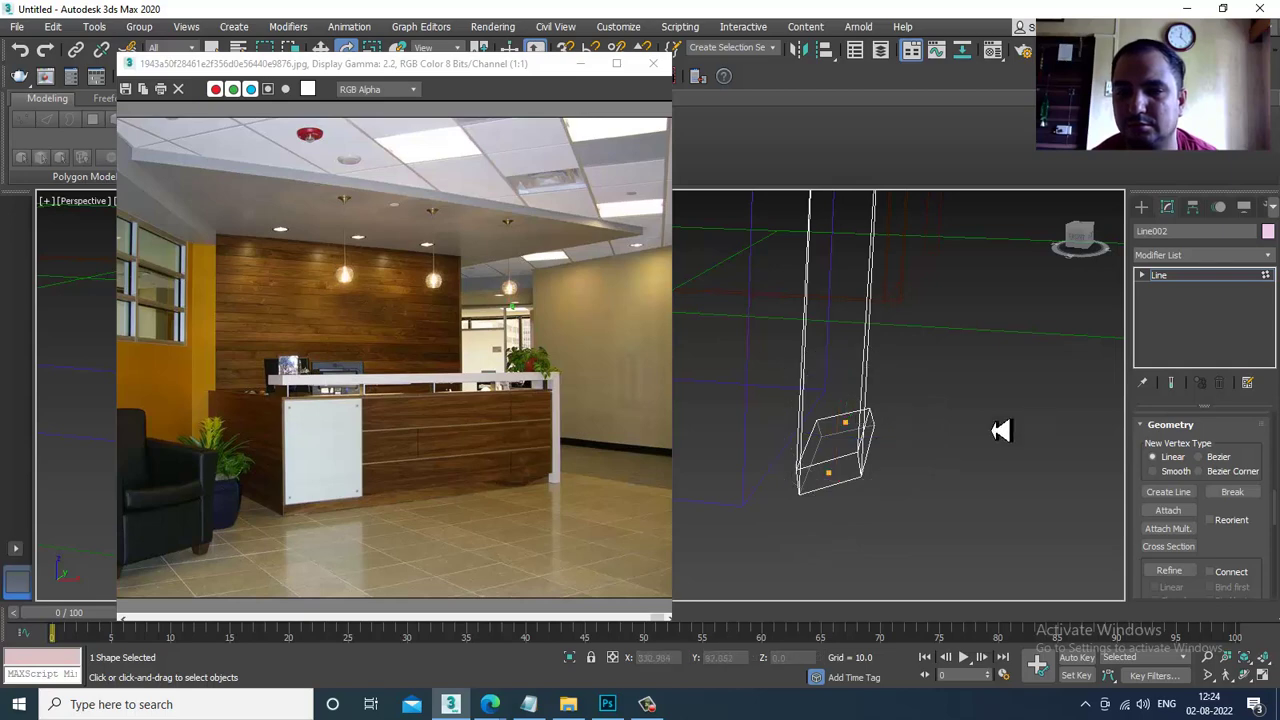
# Select both vertices of the foot and raise them about 3.375 along Z, checking the joint in wireframe and shaded display.
pyautogui.moveTo(952, 473)
pyautogui.keyDown('alt'); pyautogui.mouseDown(button='middle')
pyautogui.moveTo(954, 450)
pyautogui.moveTo(891, 466)
pyautogui.moveTo(914, 491)
pyautogui.moveTo(971, 480)
pyautogui.moveTo(914, 484)
pyautogui.moveTo(1054, 506)
pyautogui.moveTo(969, 506)
pyautogui.moveTo(954, 474)
pyautogui.moveTo(950, 510)
pyautogui.moveTo(883, 466)
pyautogui.moveTo(863, 480)
pyautogui.moveTo(1000, 440)
pyautogui.mouseUp(button='middle'); pyautogui.keyUp('alt')
pyautogui.press('w')
pyautogui.press('z')
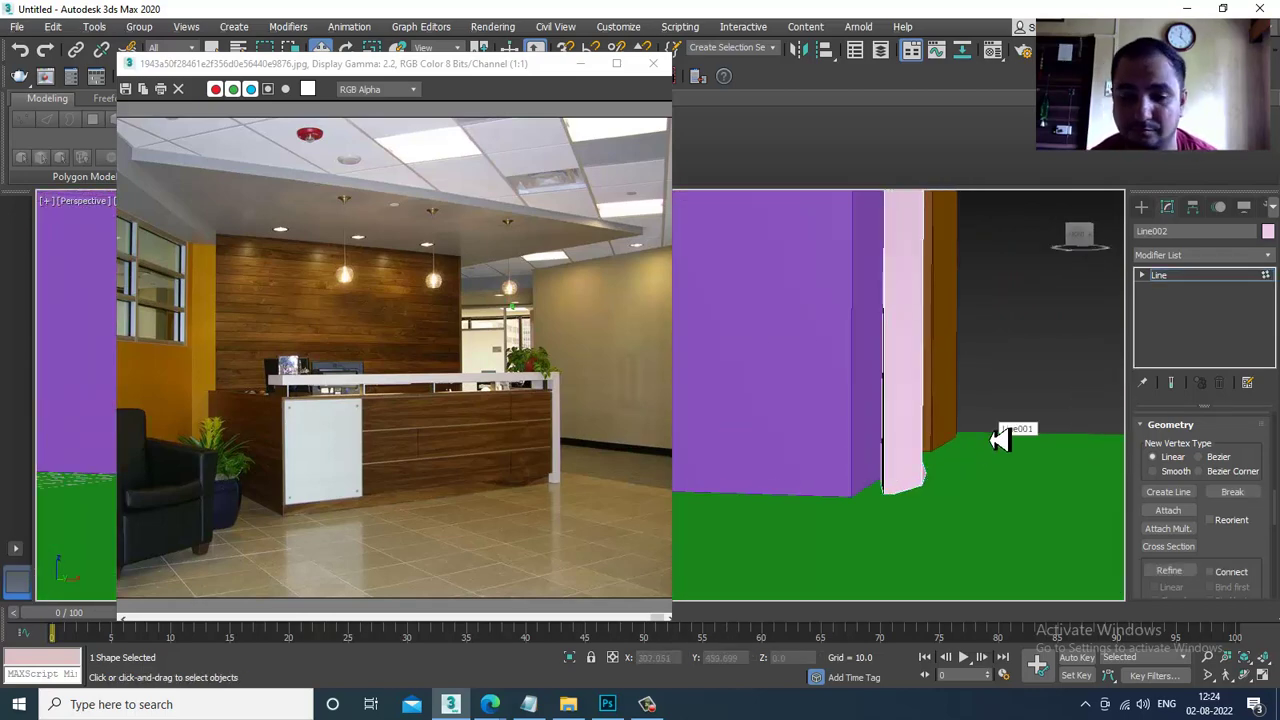
pyautogui.press('F3')
pyautogui.scroll(3, 977, 433)
pyautogui.moveTo(987, 426); pyautogui.dragTo(831, 573)
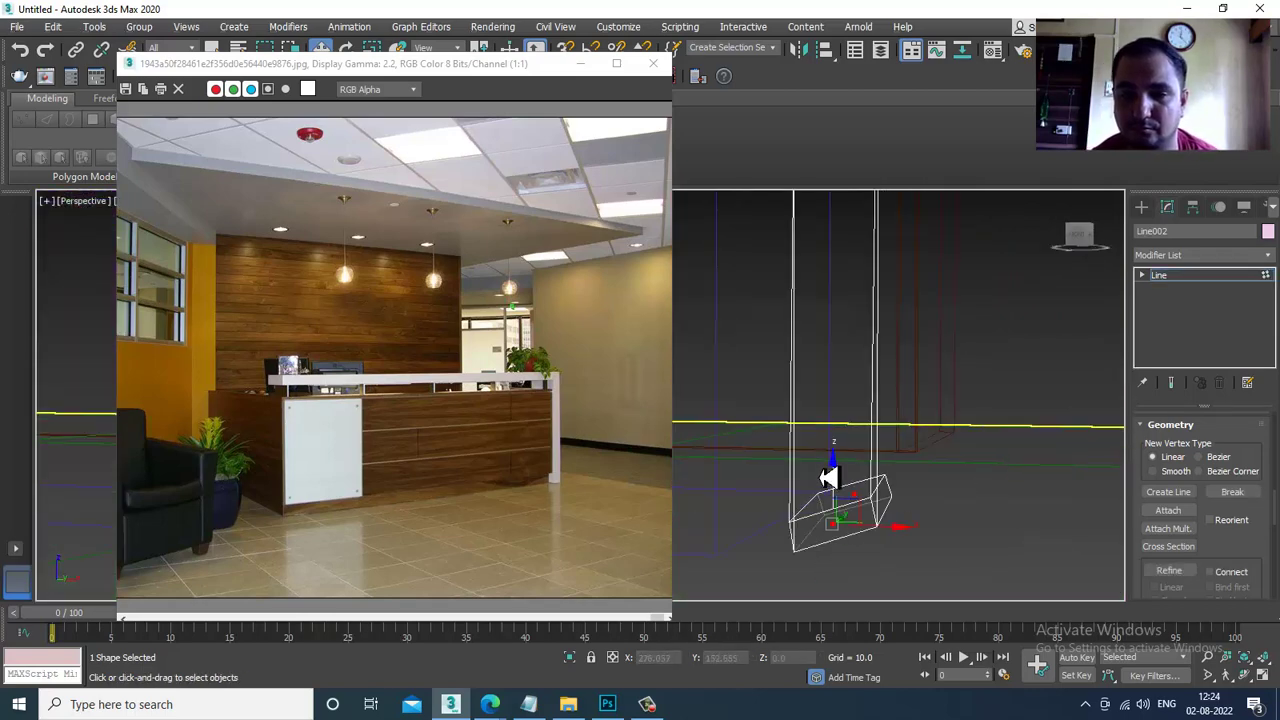
pyautogui.moveTo(828, 478)
pyautogui.mouseDown()
pyautogui.moveTo(851, 523)
pyautogui.moveTo(876, 456)
pyautogui.mouseUp()
pyautogui.press('F3')
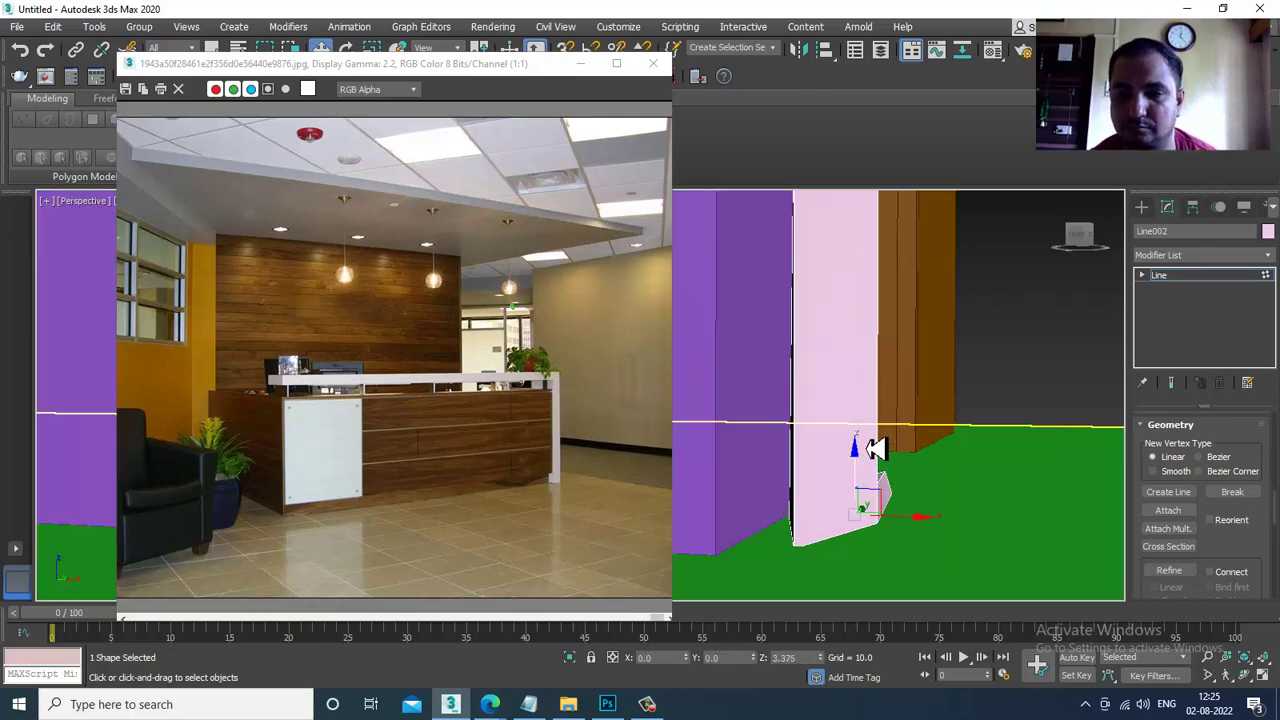
pyautogui.keyDown('alt'); pyautogui.moveTo(876, 449); pyautogui.dragTo(793, 457, button='middle'); pyautogui.keyUp('alt')
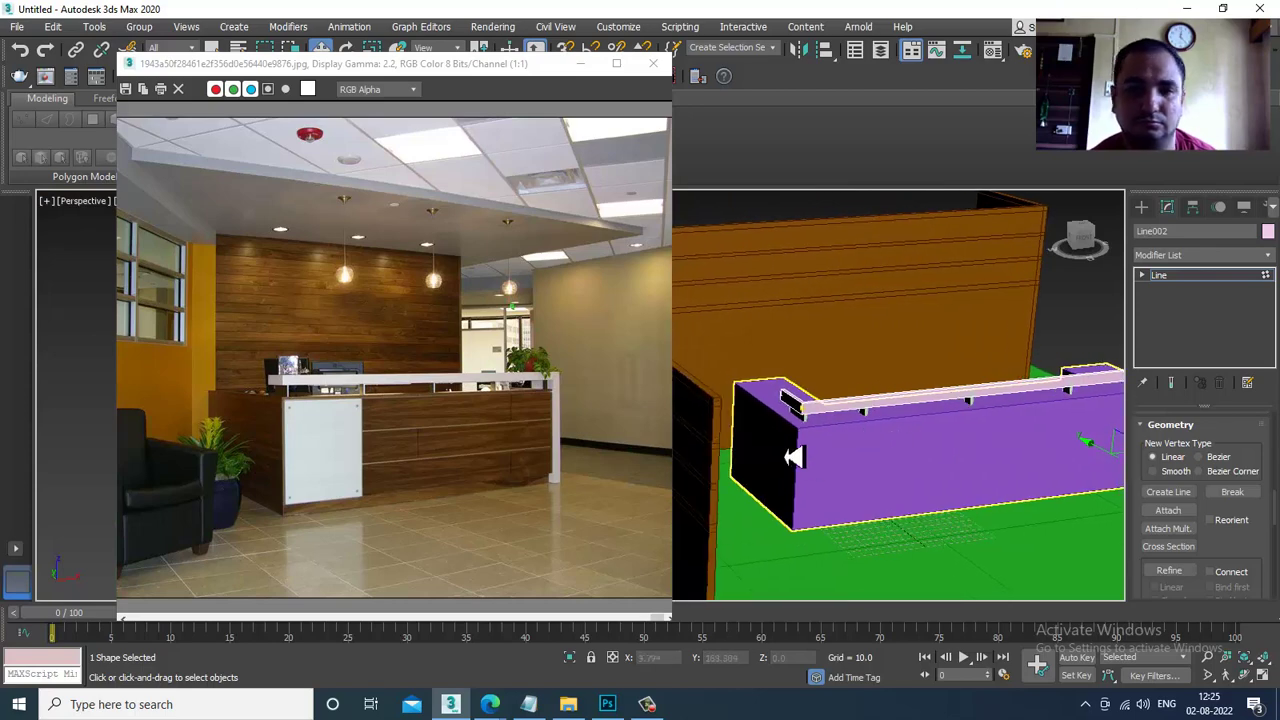
# Select the wall's upper vertices, including the window grid and horizontal bands, and raise them about 44 along Z.
pyautogui.keyDown('alt'); pyautogui.moveTo(910, 368); pyautogui.dragTo(1163, 300, button='middle'); pyautogui.keyUp('alt')
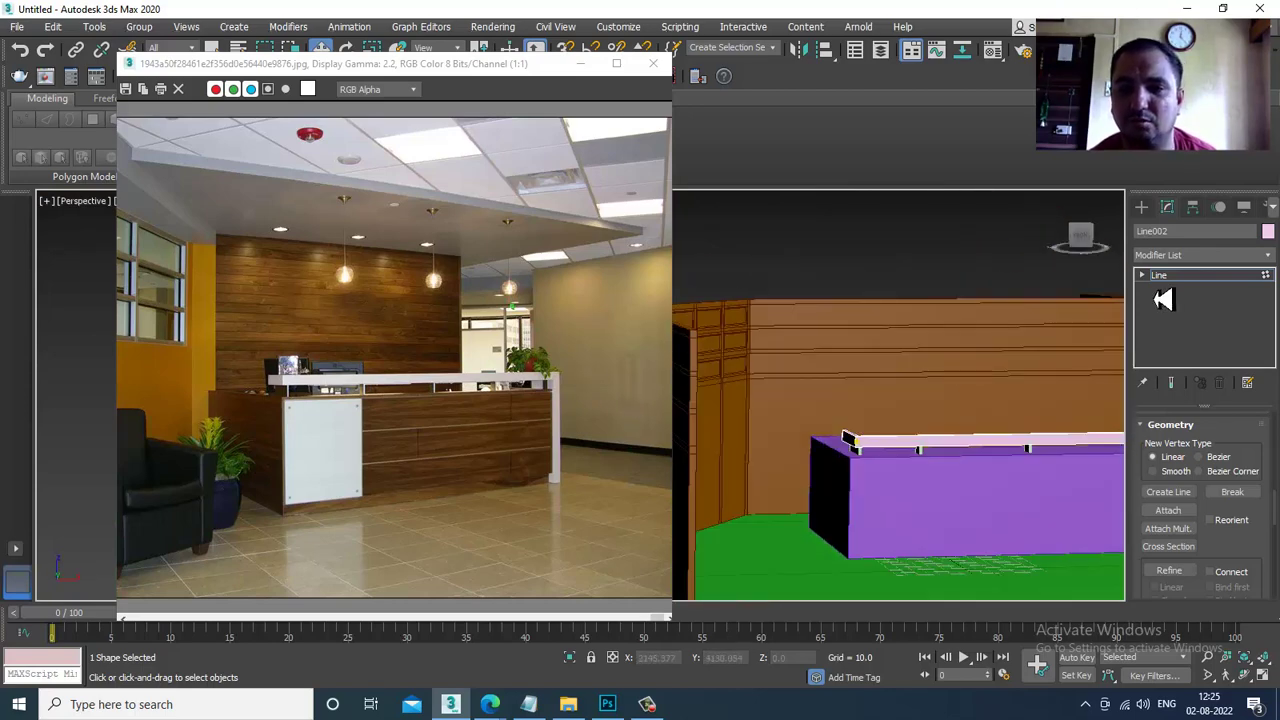
pyautogui.scroll(-3, 957, 337)
pyautogui.click(1204, 278)
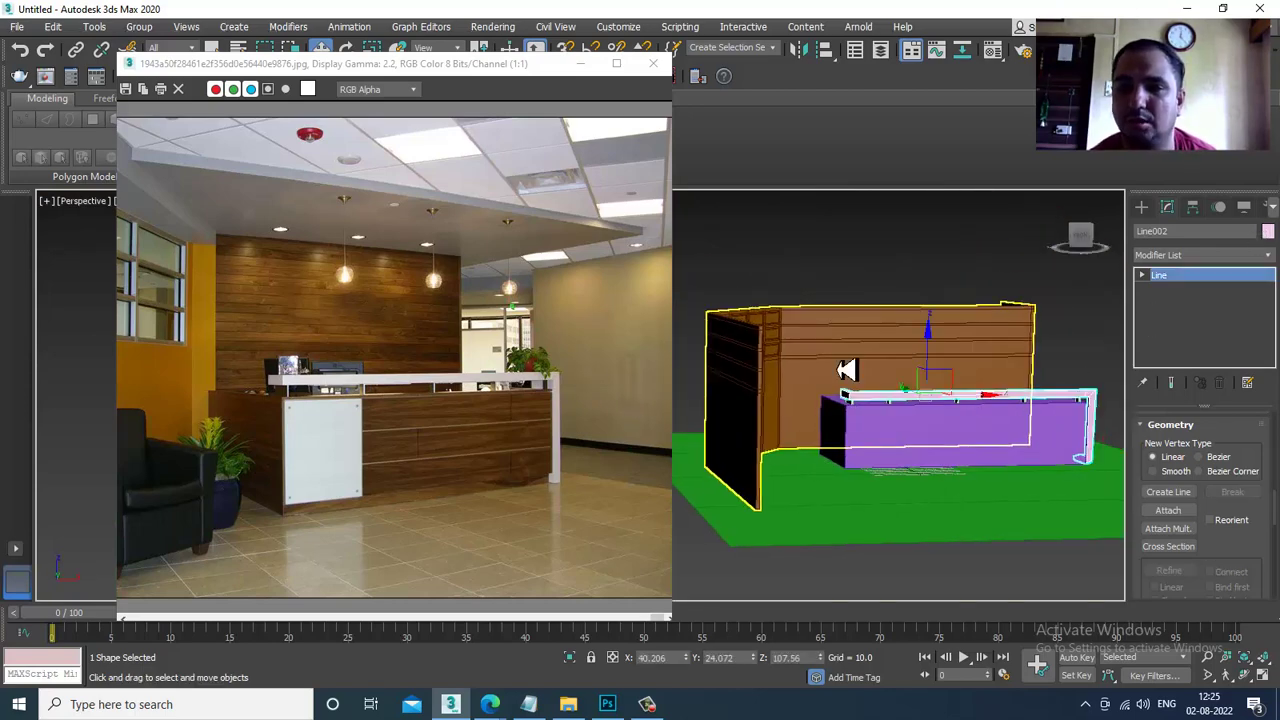
pyautogui.click(983, 381)
pyautogui.keyDown('alt'); pyautogui.moveTo(1023, 366); pyautogui.dragTo(828, 343, button='middle'); pyautogui.keyUp('alt')
pyautogui.press('1')
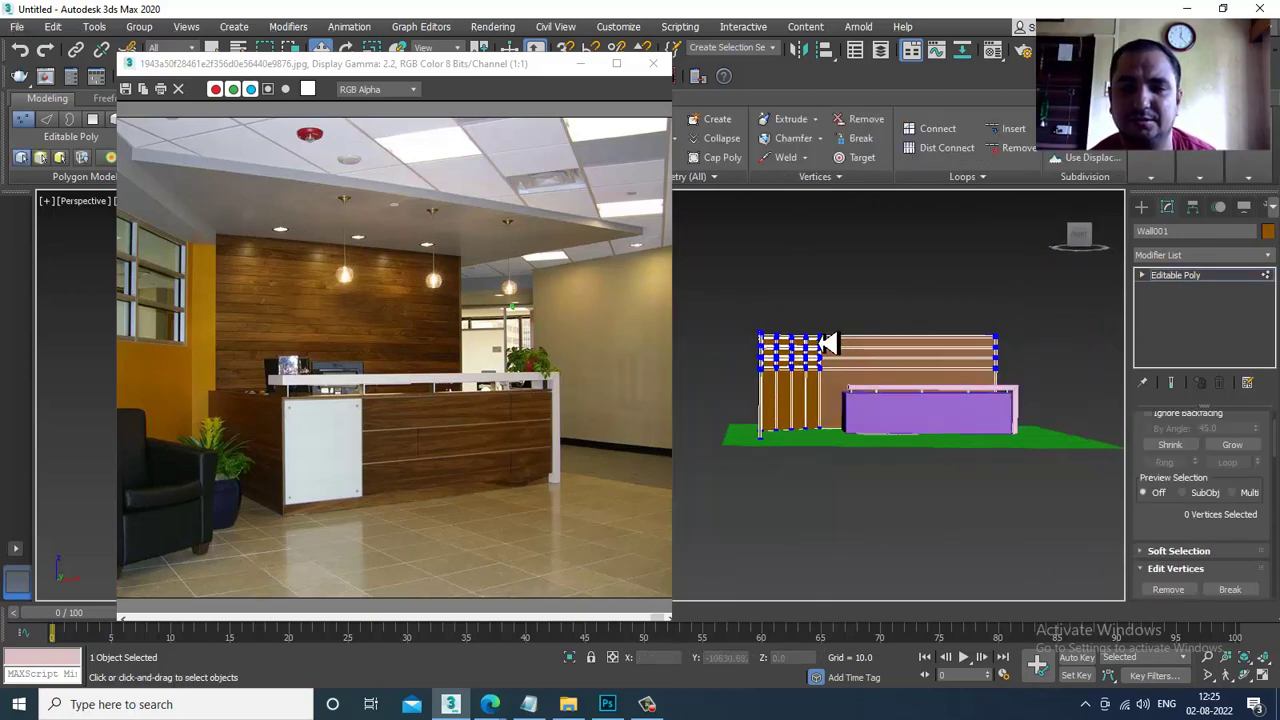
pyautogui.moveTo(1116, 400); pyautogui.dragTo(1116, 400)
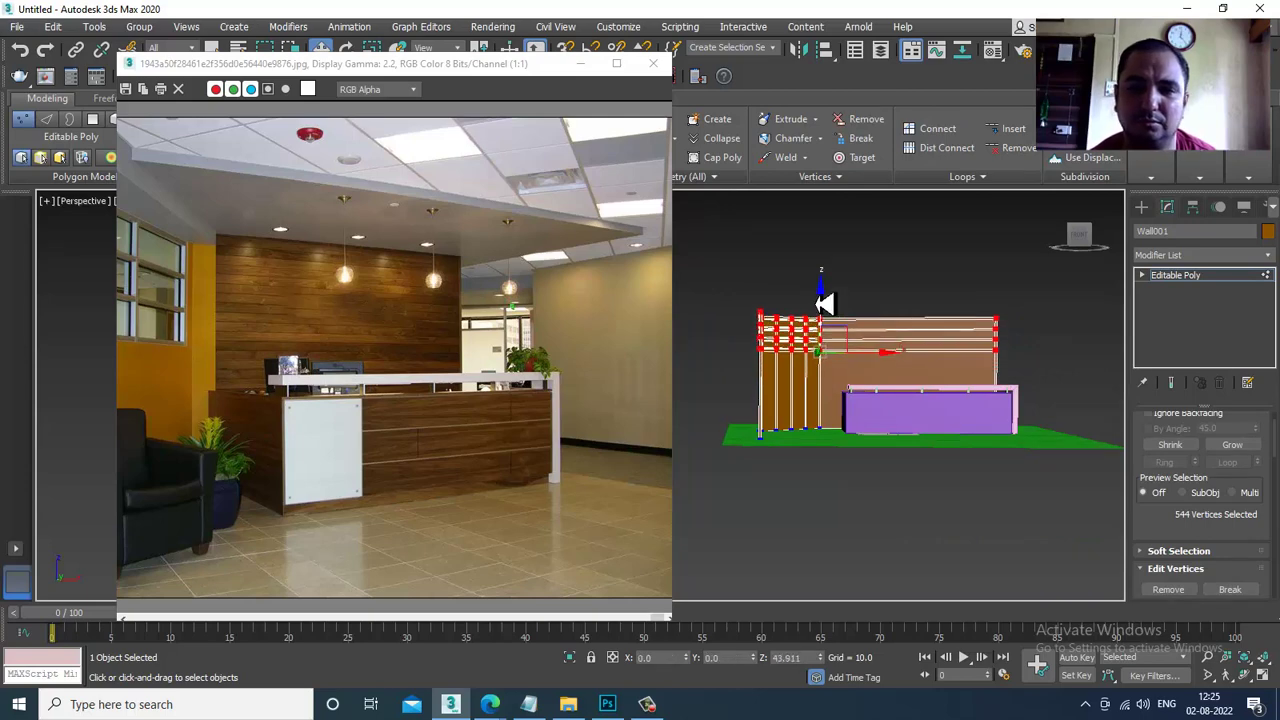
pyautogui.keyDown('alt'); pyautogui.moveTo(1030, 405); pyautogui.dragTo(963, 406, button='middle'); pyautogui.keyUp('alt')
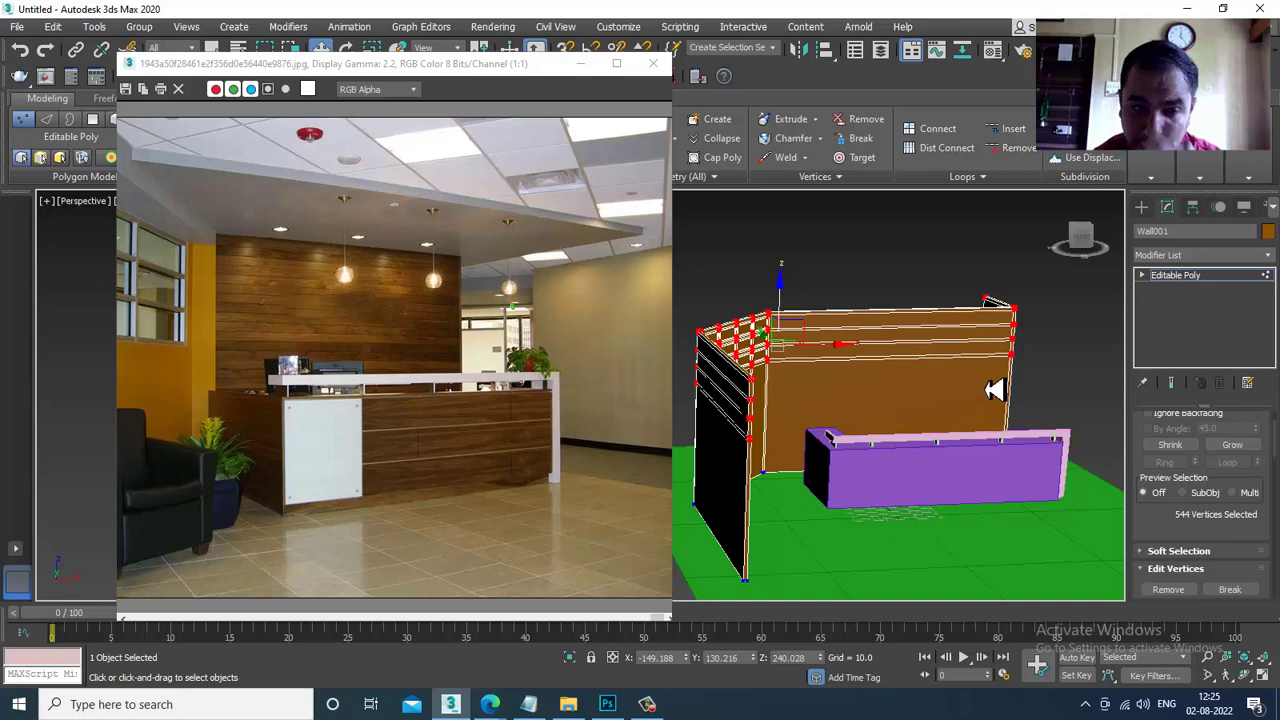
pyautogui.moveTo(993, 323); pyautogui.dragTo(958, 348, button='middle')
pyautogui.scroll(-3, 958, 355)
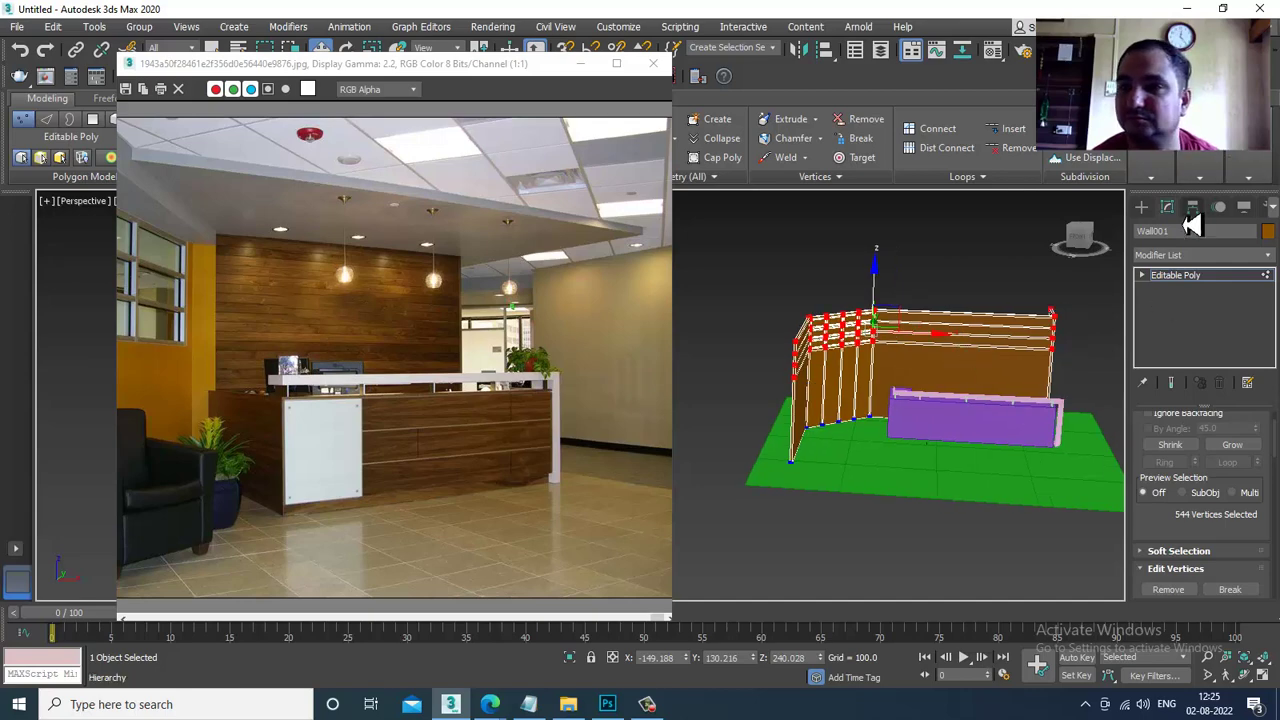
# Move the reference photo aside and show the whole wall and desk layout in a full-size Top view.
pyautogui.click(1143, 212)
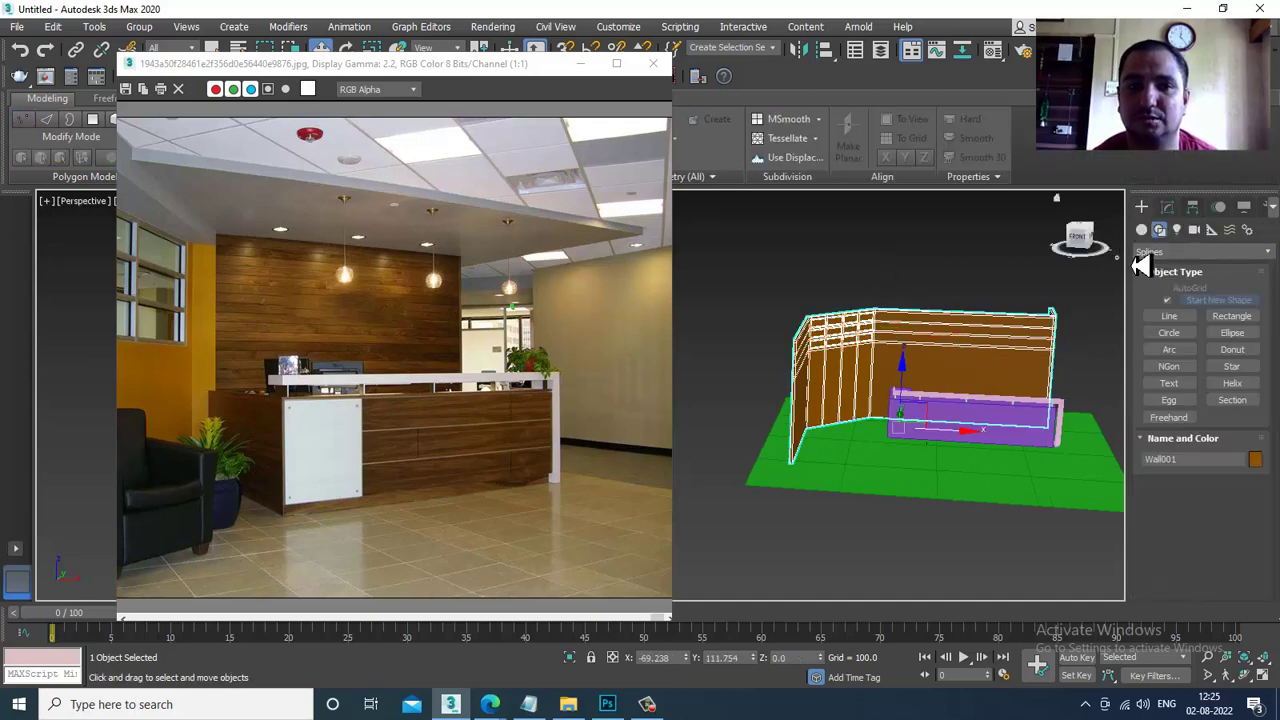
pyautogui.hotkey('alt', 'w')
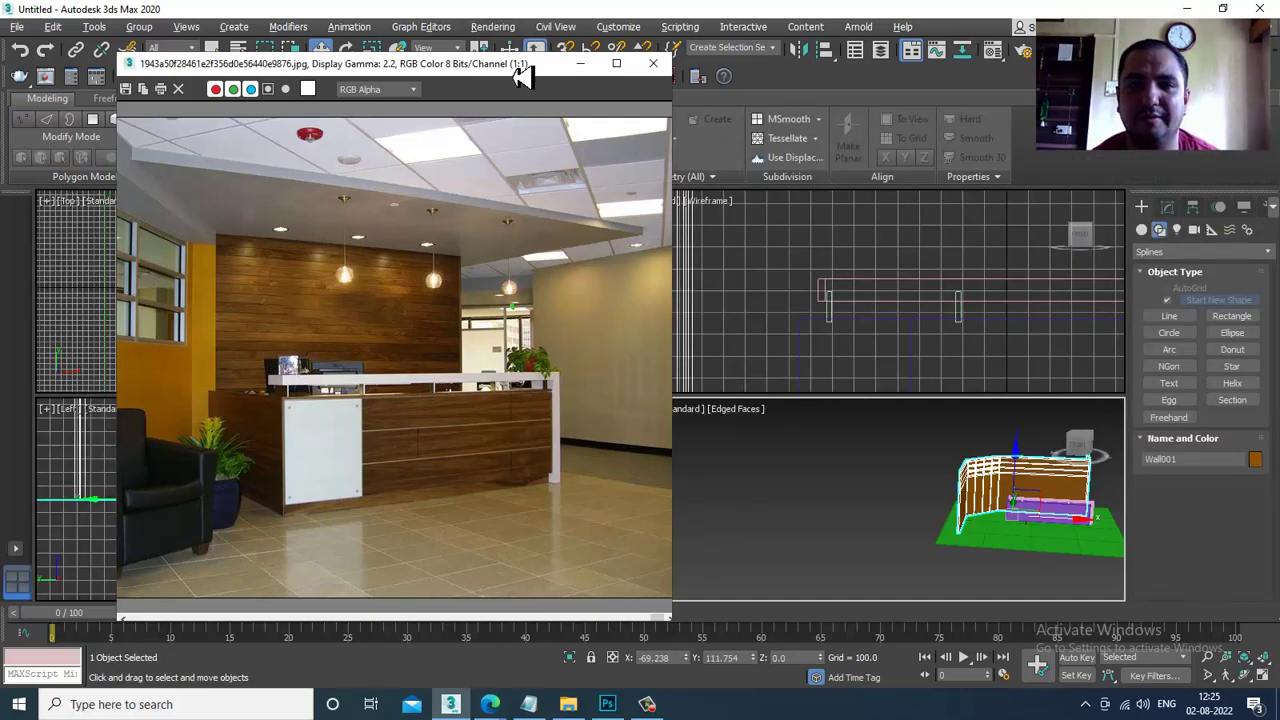
pyautogui.moveTo(523, 71); pyautogui.dragTo(328, 96)
pyautogui.click(550, 311)
pyautogui.hotkey('alt', 'w')
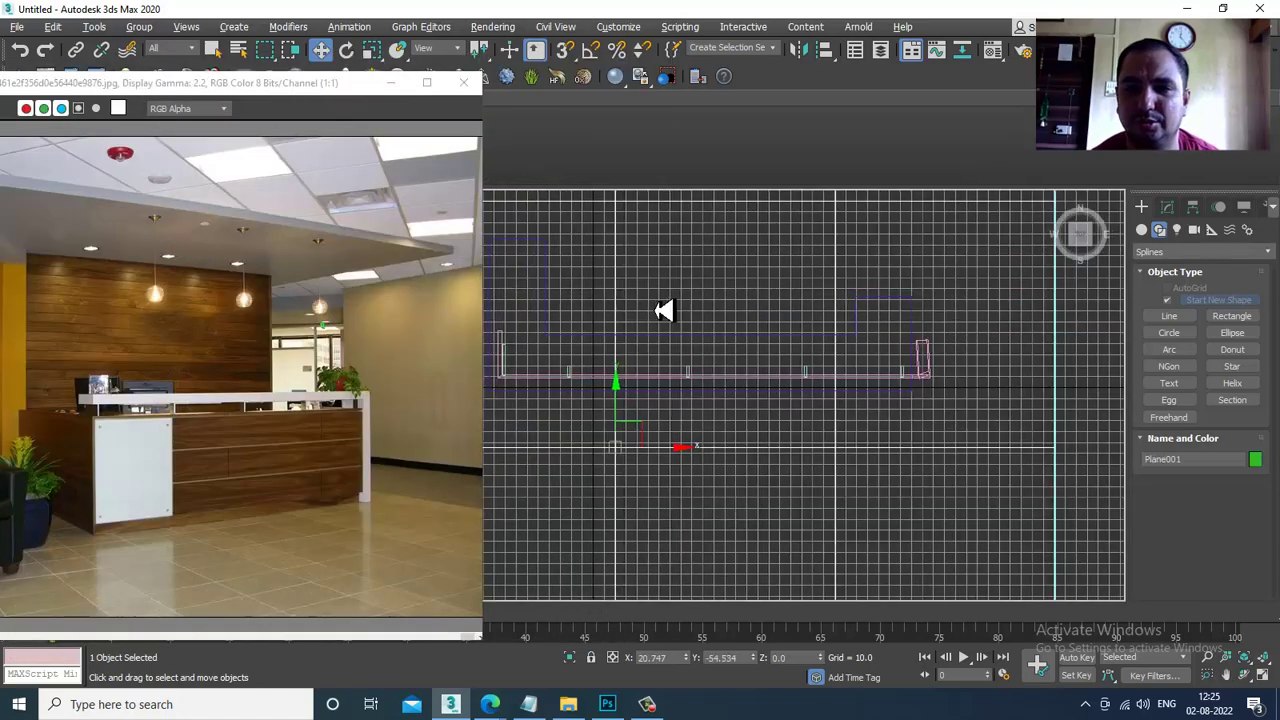
pyautogui.scroll(-3, 663, 309)
pyautogui.moveTo(668, 322); pyautogui.dragTo(906, 335, button='middle')
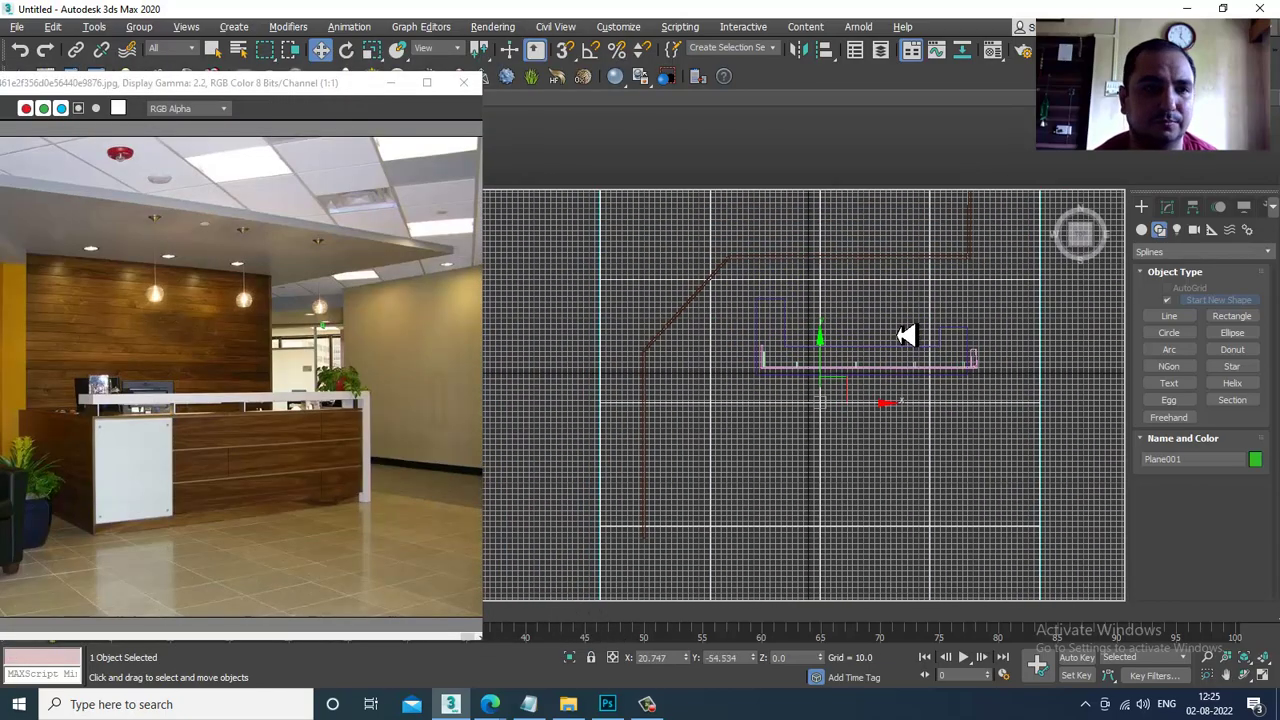
# Draw a closed line in Top view for the ceiling slab, along the angled wall, about 682 across past the desk and back behind the wall.
pyautogui.click(1182, 314)
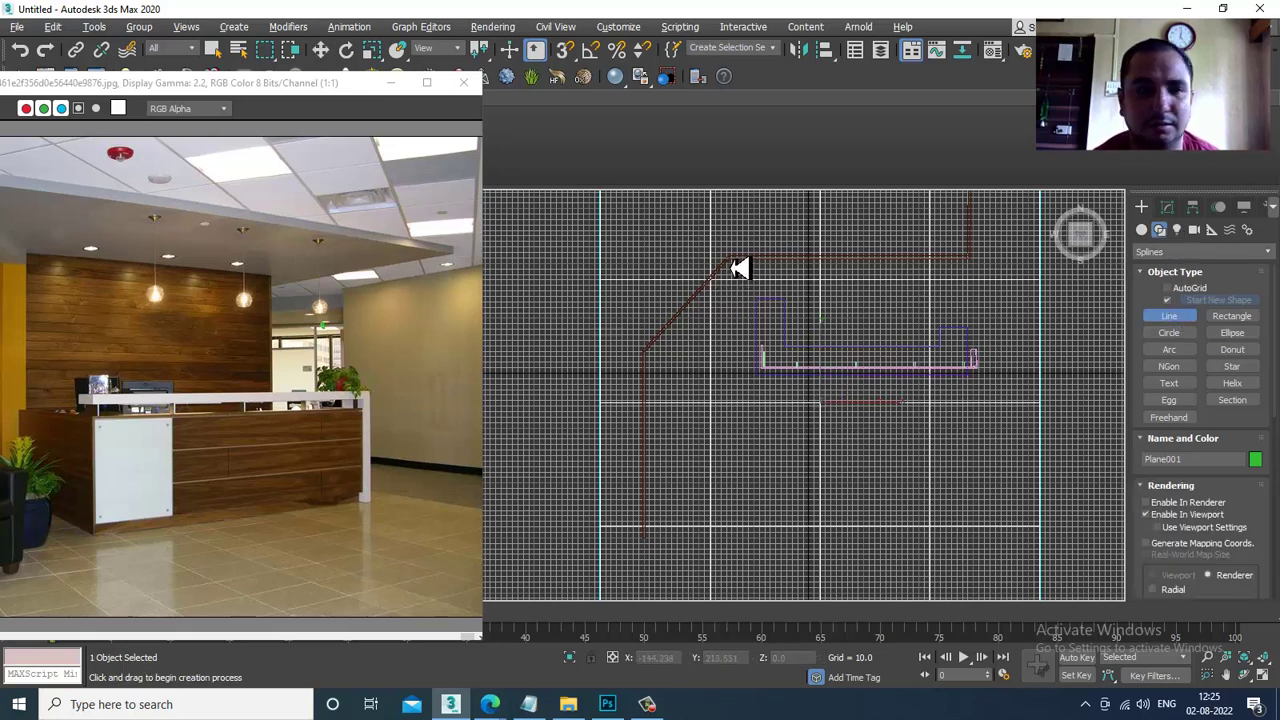
pyautogui.moveTo(118, 86); pyautogui.dragTo(62, 92)
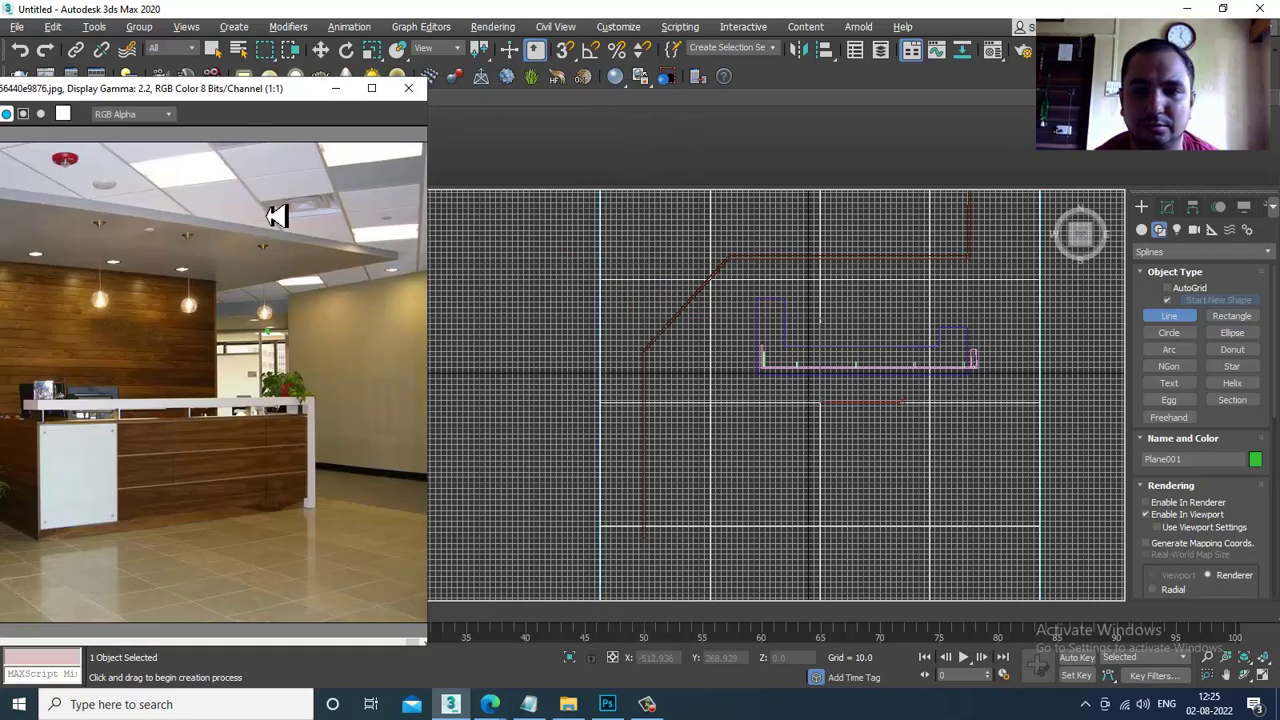
pyautogui.click(734, 258)
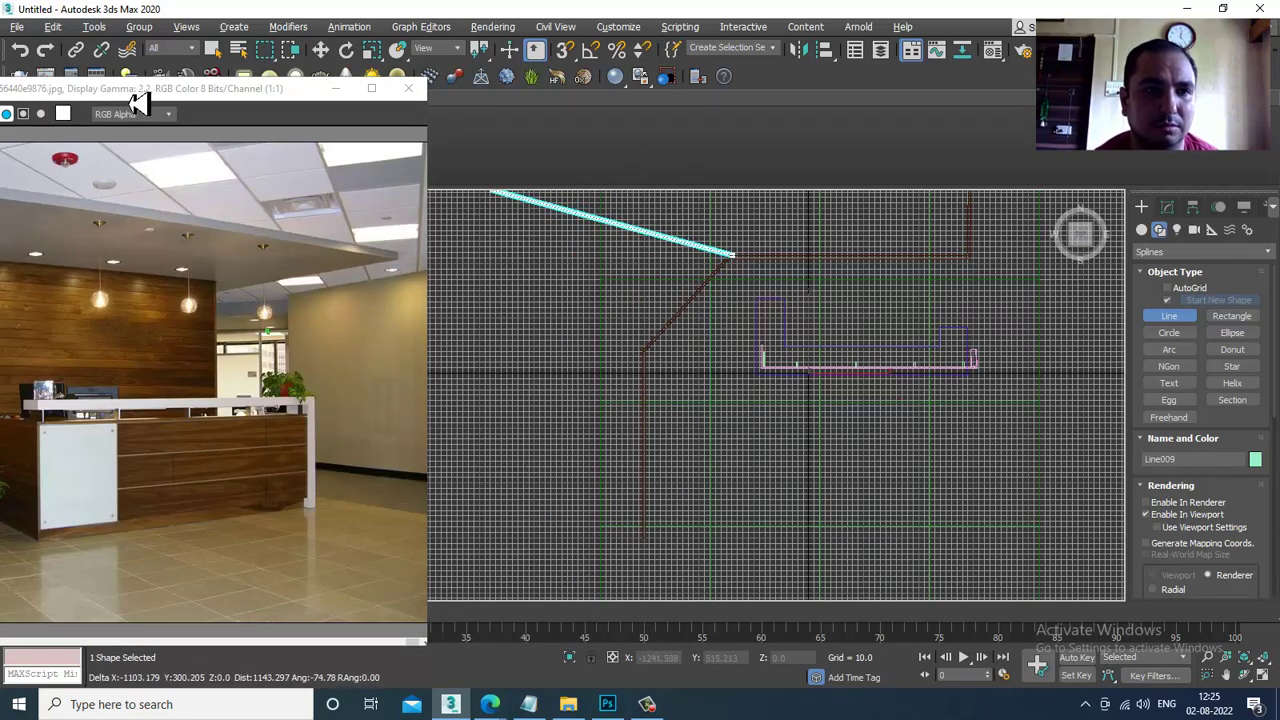
pyautogui.click(643, 356)
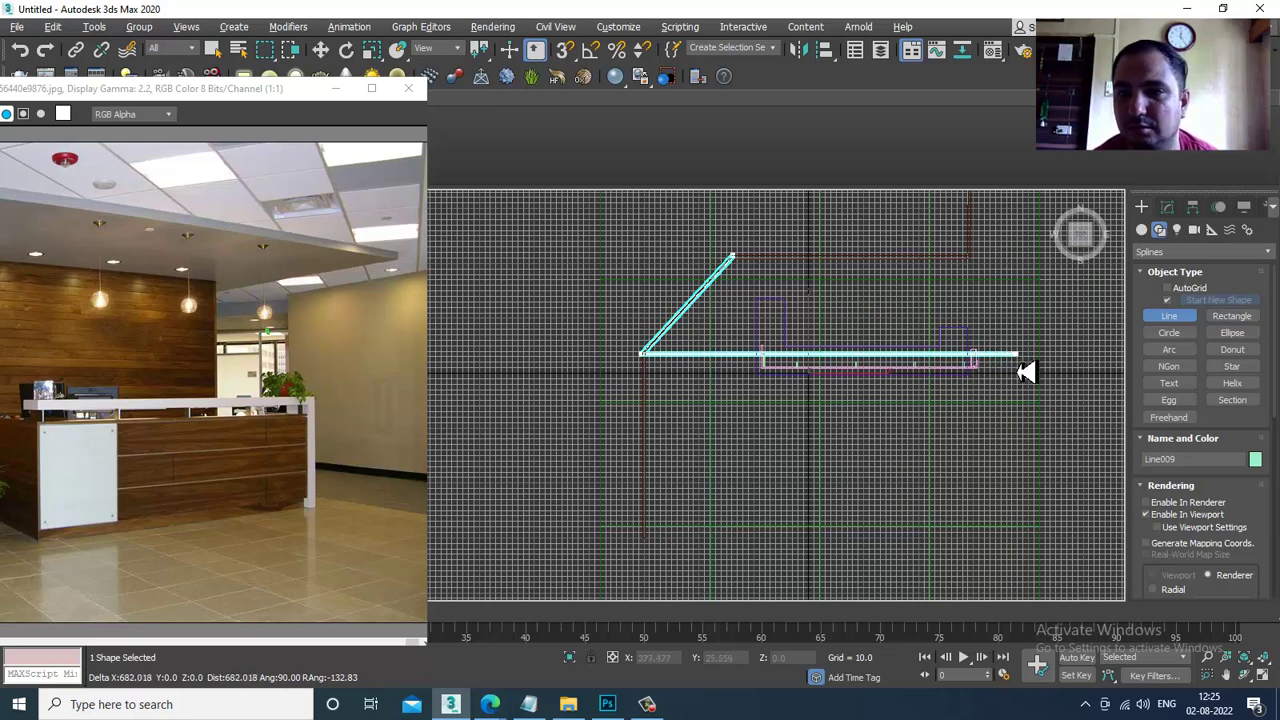
pyautogui.click(1012, 356)
pyautogui.click(1012, 244)
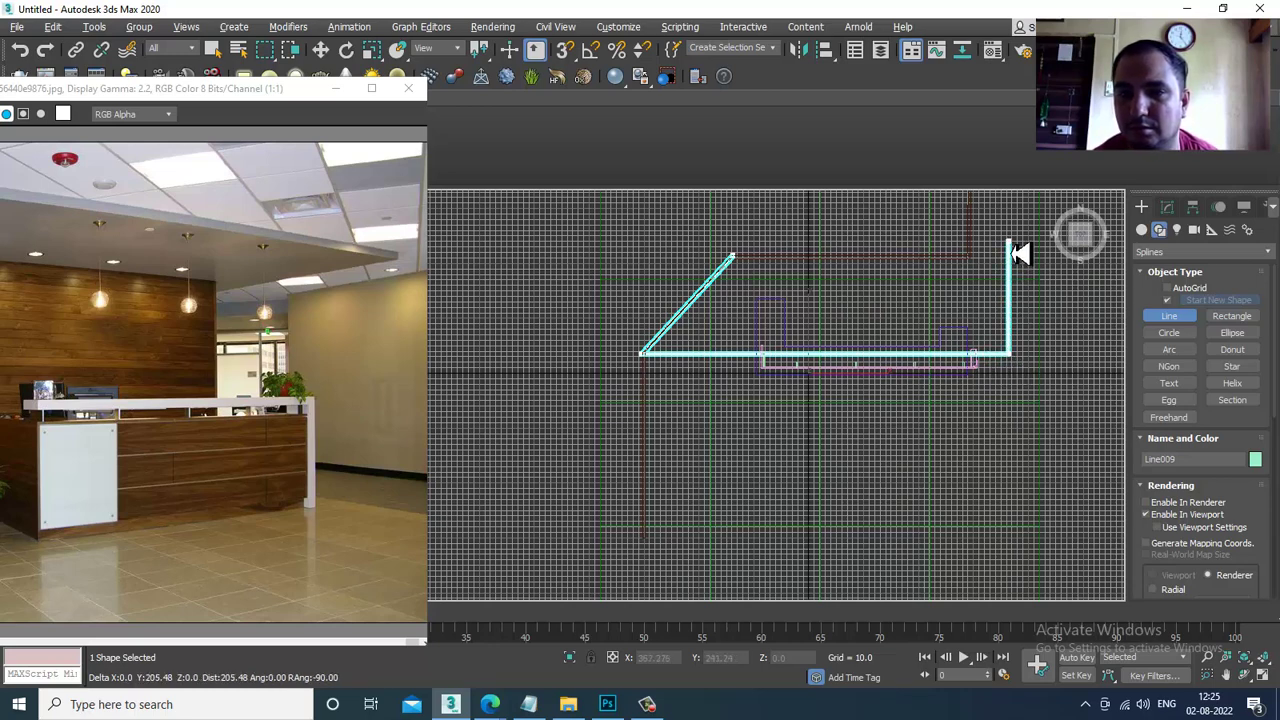
pyautogui.scroll(3, 749, 247)
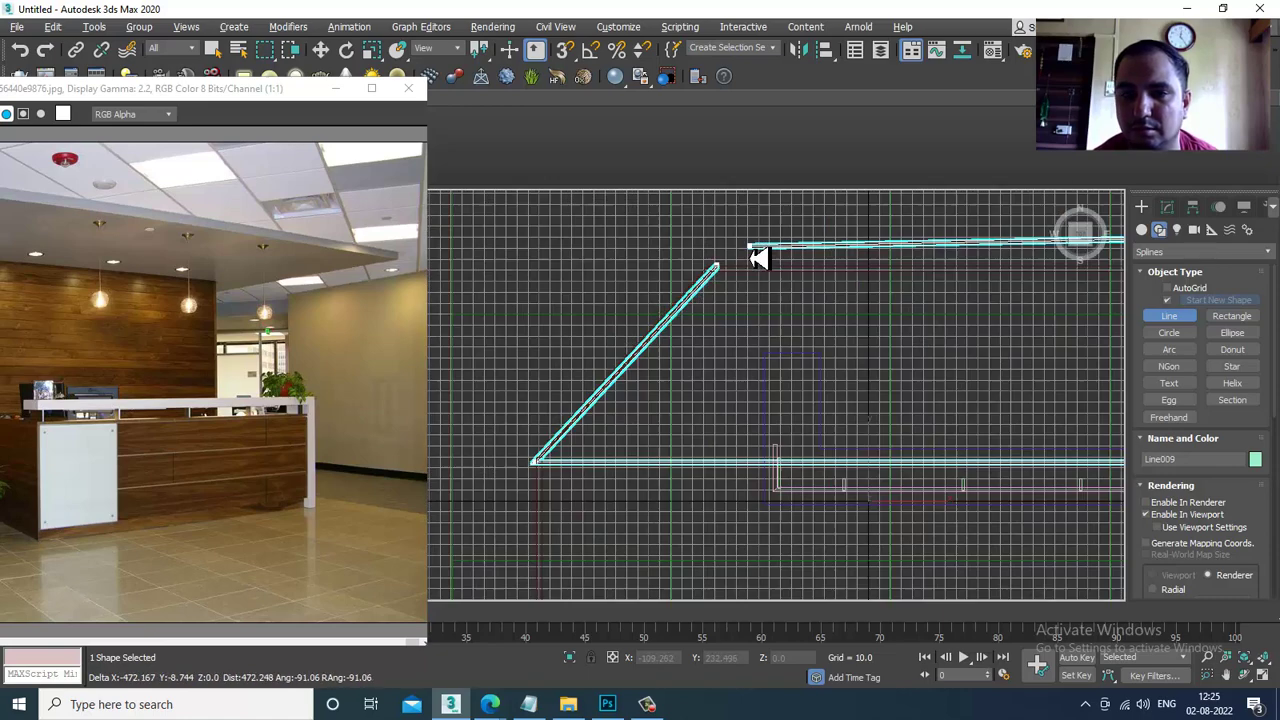
pyautogui.keyDown('shift'); pyautogui.click(749, 236); pyautogui.keyUp('shift')
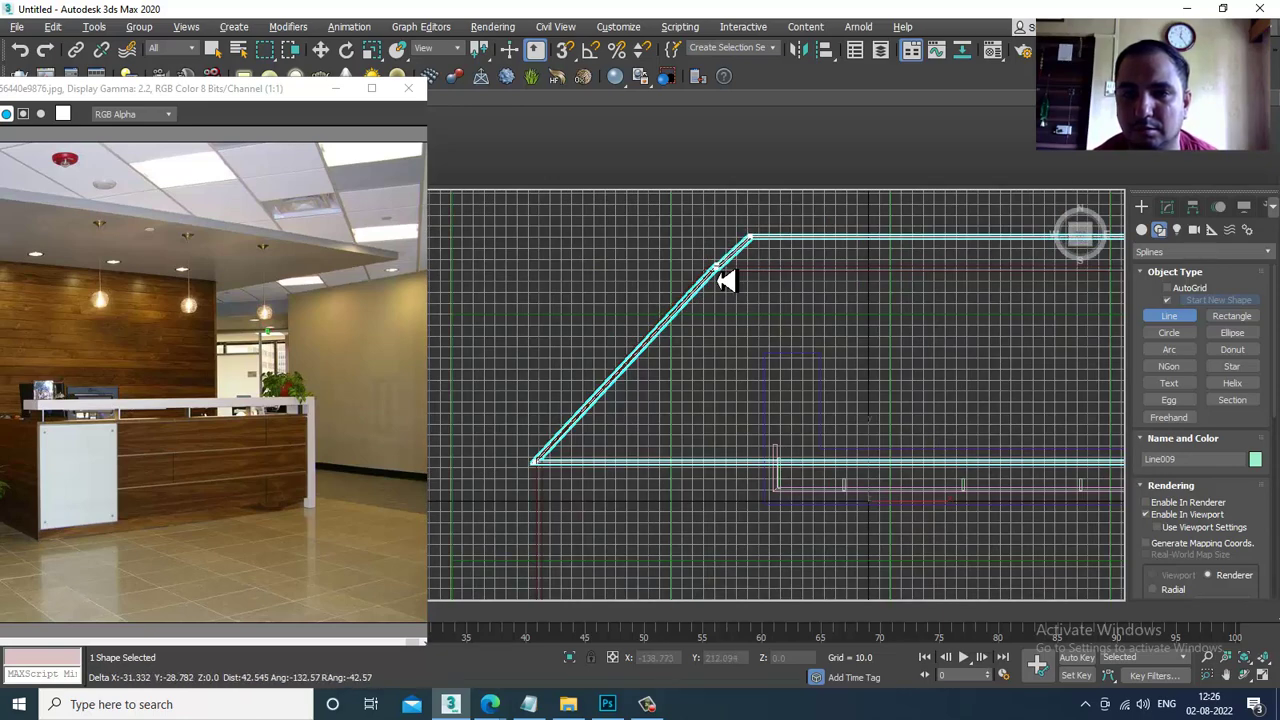
pyautogui.click(717, 268)
pyautogui.click(613, 404)
pyautogui.rightClick(631, 401)
# Disable viewport rendering of the new ceiling line so it displays as a plain outline in the Perspective view.
pyautogui.hotkey('alt', 'w')
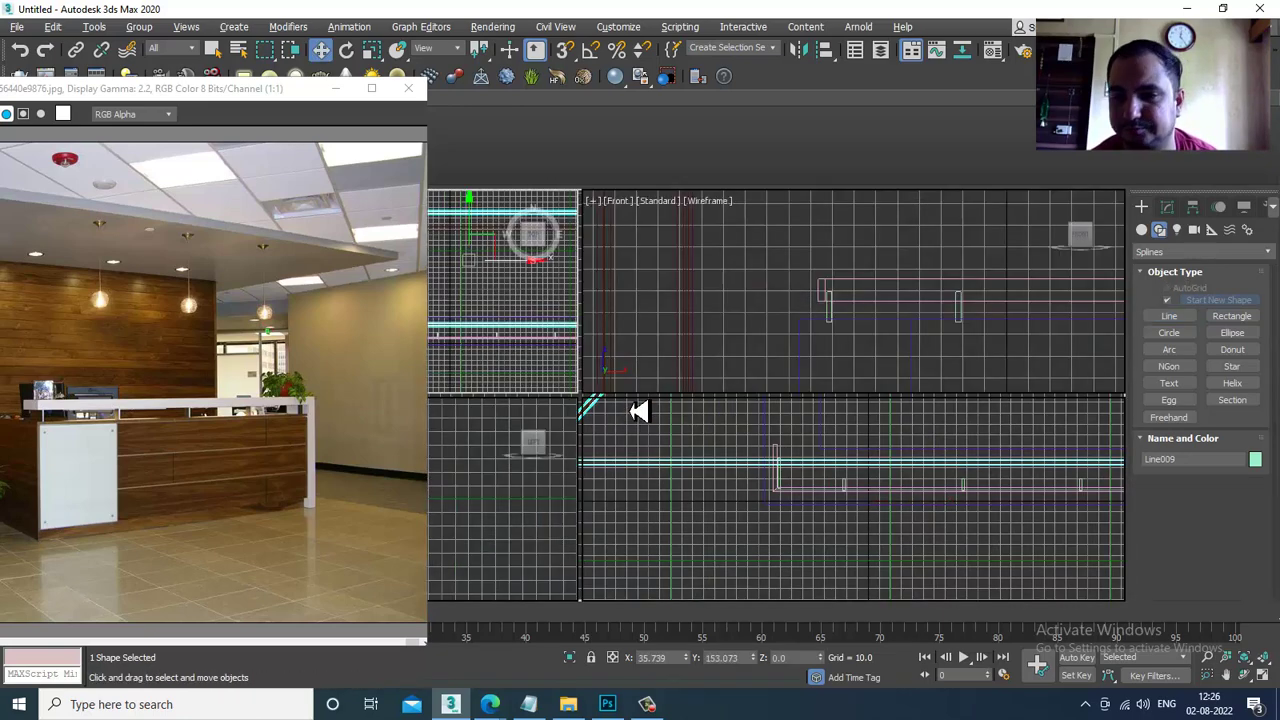
pyautogui.rightClick(939, 510)
pyautogui.hotkey('alt', 'w')
pyautogui.keyDown('alt'); pyautogui.moveTo(940, 521); pyautogui.dragTo(957, 480, button='middle'); pyautogui.keyUp('alt')
pyautogui.scroll(3, 928, 463)
pyautogui.keyDown('alt'); pyautogui.moveTo(853, 406); pyautogui.dragTo(978, 437, button='middle'); pyautogui.keyUp('alt')
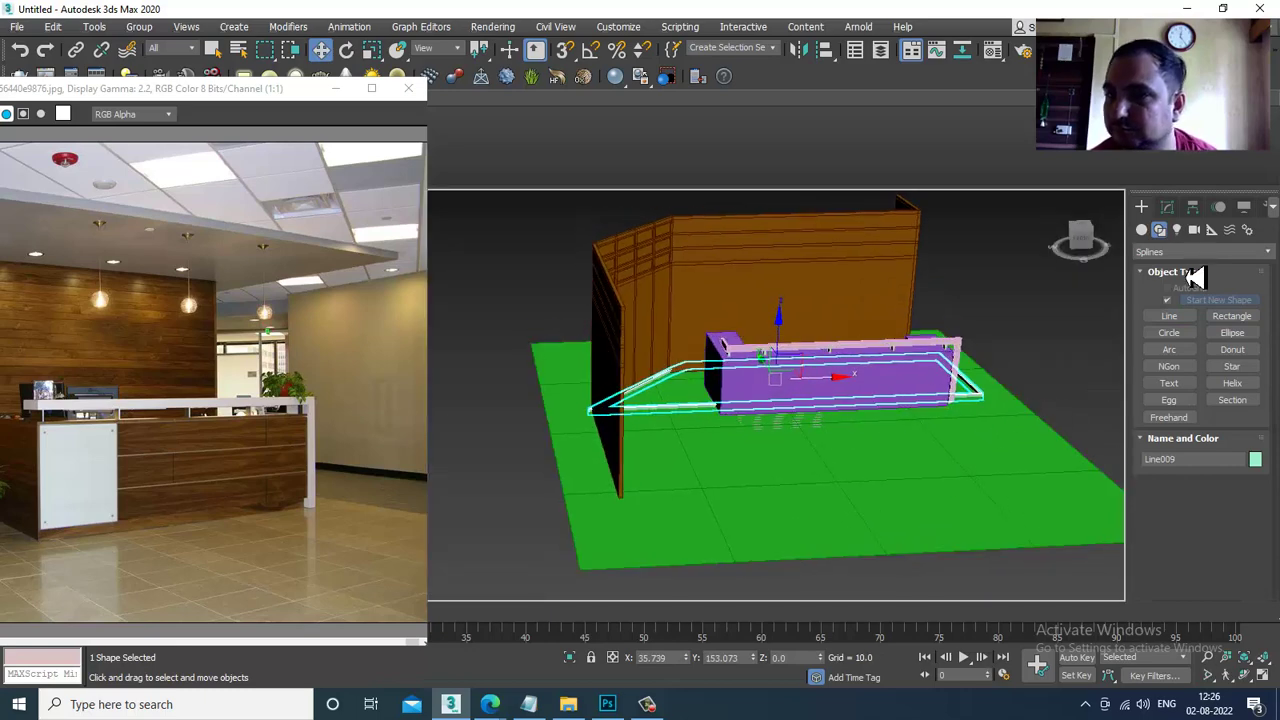
pyautogui.click(1168, 207)
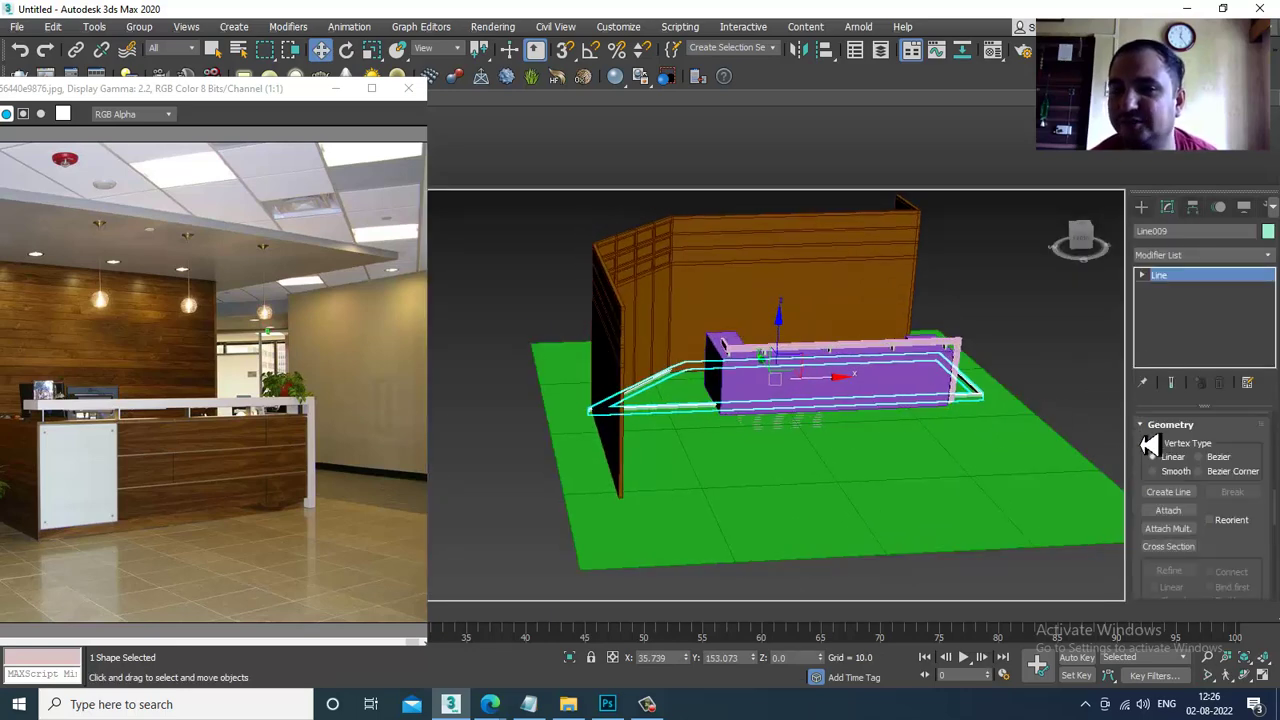
pyautogui.moveTo(1150, 445); pyautogui.dragTo(1155, 700)
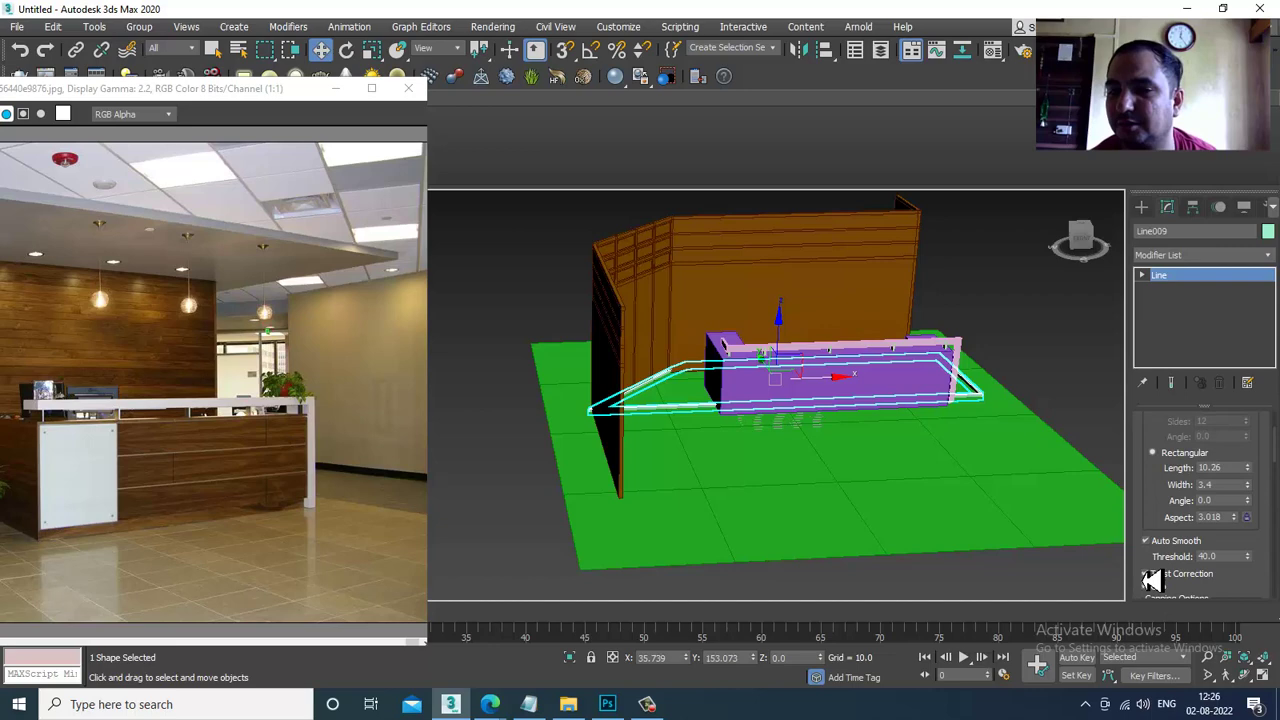
pyautogui.scroll(3, 1160, 452)
pyautogui.click(1160, 446)
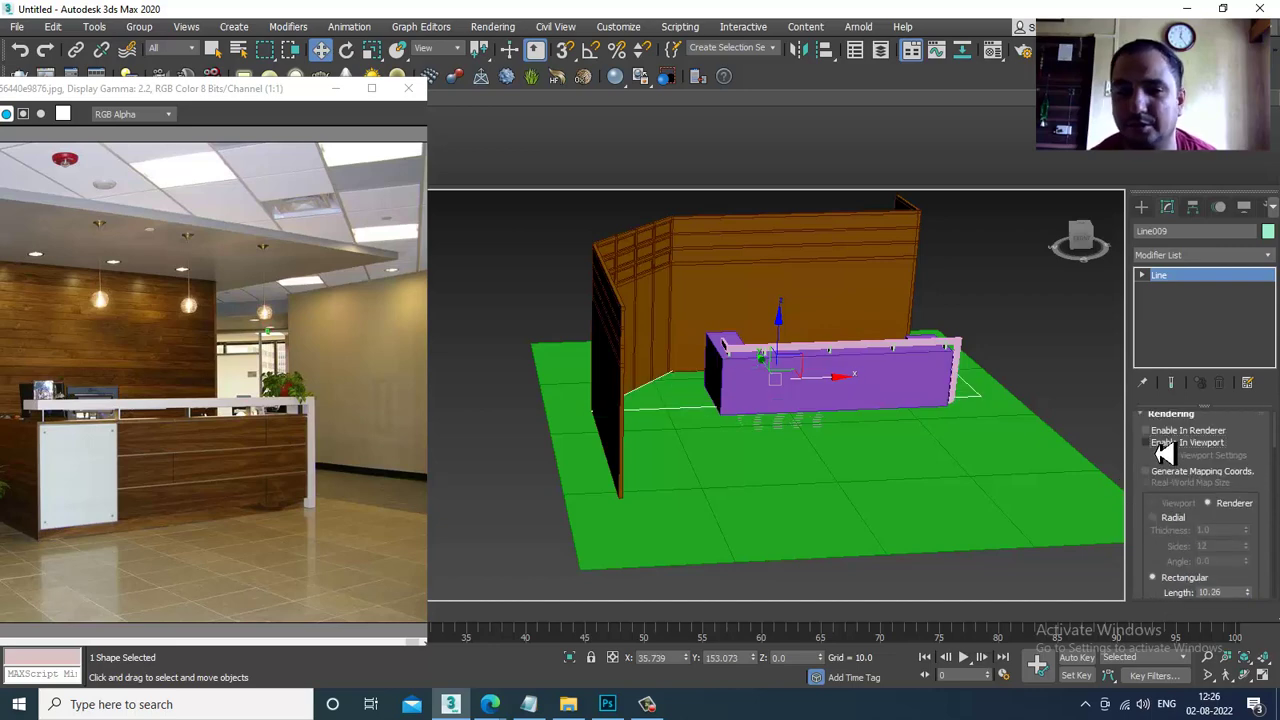
# Apply an Extrude modifier to the ceiling outline, trying amounts of 3, 10 and 20 before settling on 12.
pyautogui.click(1184, 260)
pyautogui.write('ext')
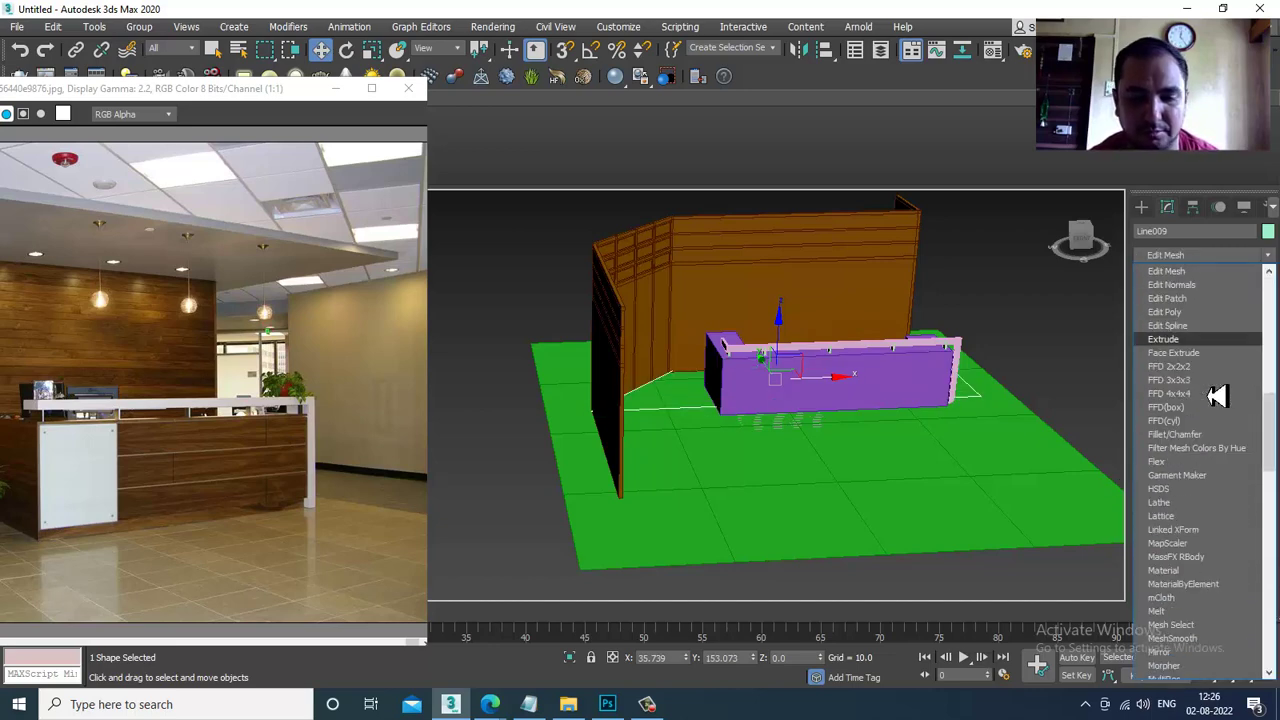
pyautogui.press('Return')
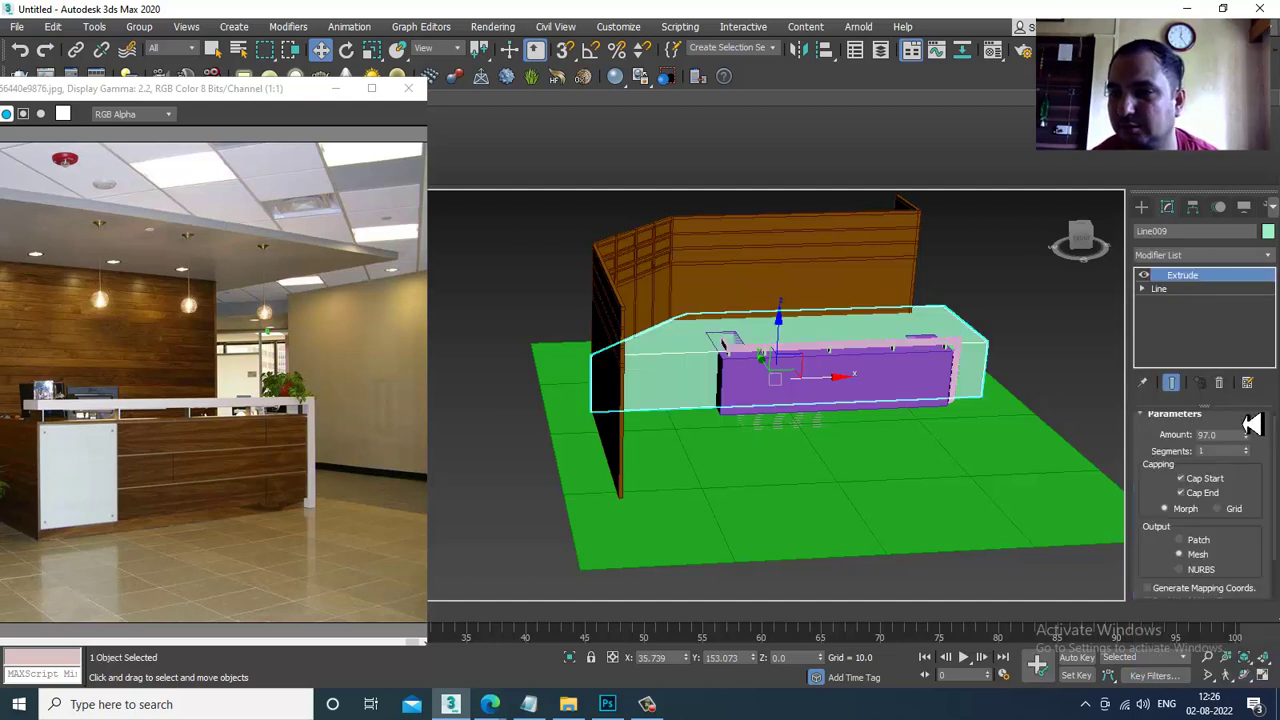
pyautogui.write('0.2')
pyautogui.press('Return')
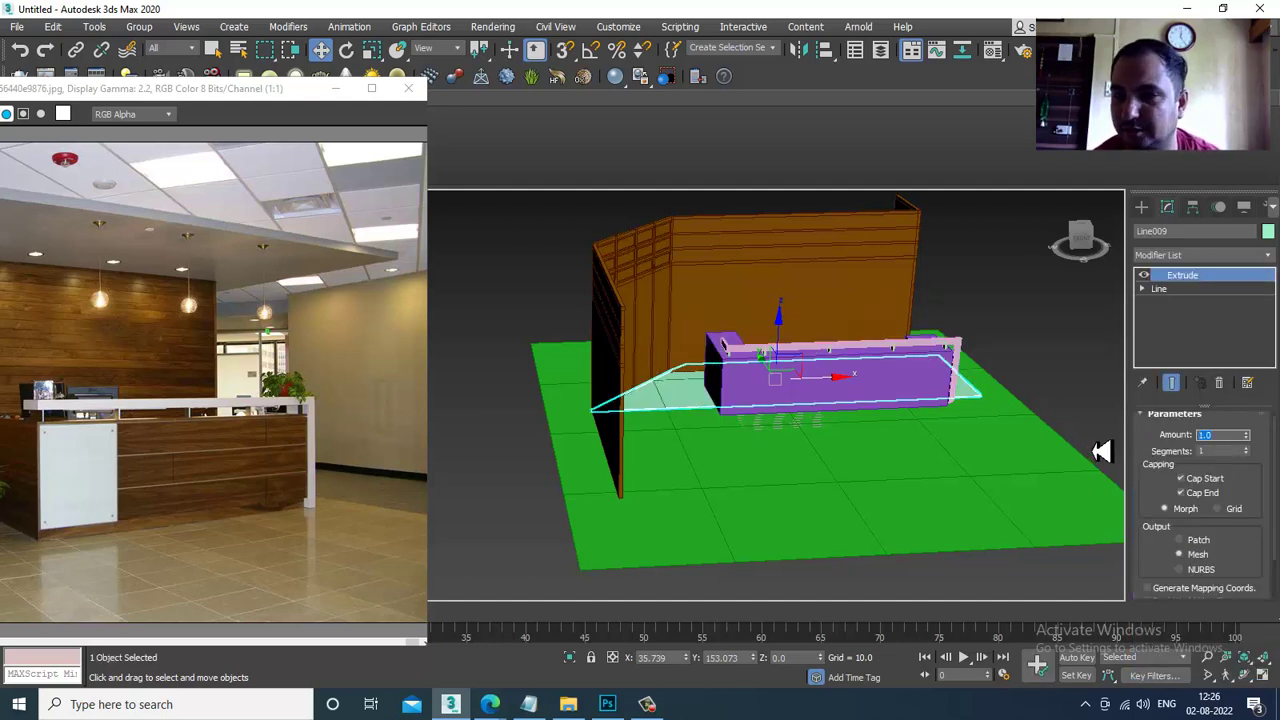
pyautogui.write('3')
pyautogui.press('Return')
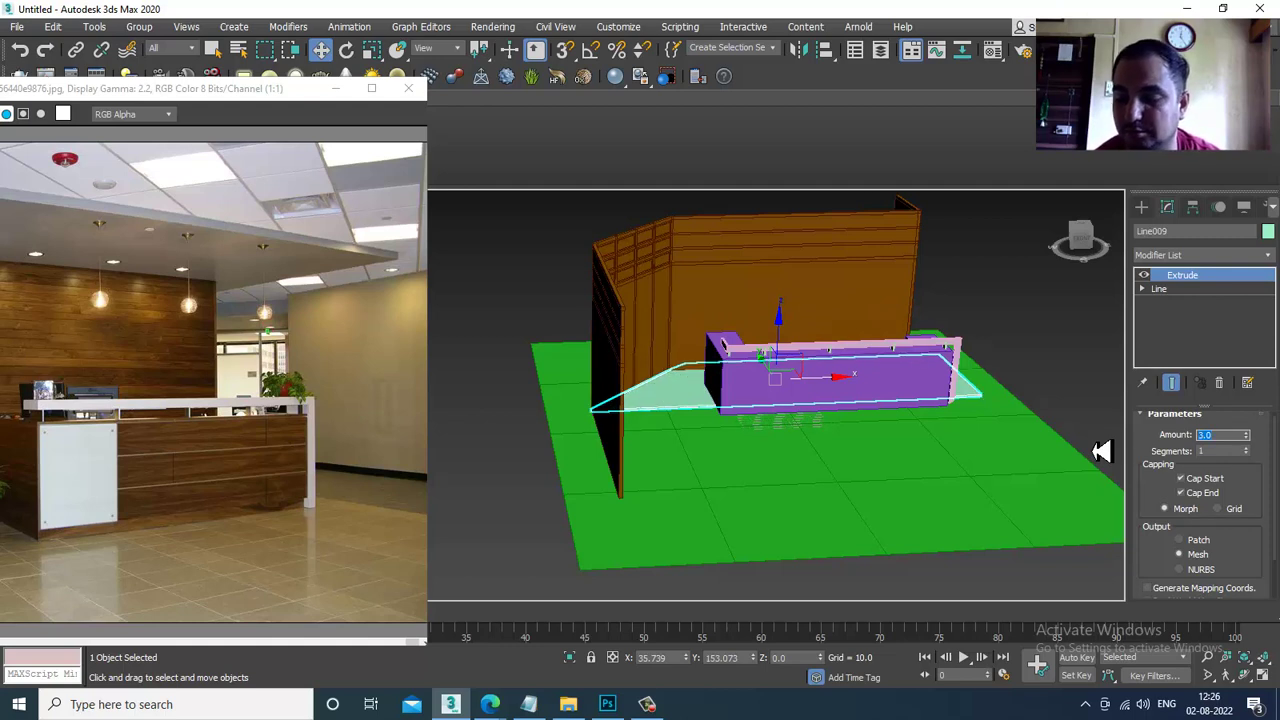
pyautogui.write('10')
pyautogui.press('Return')
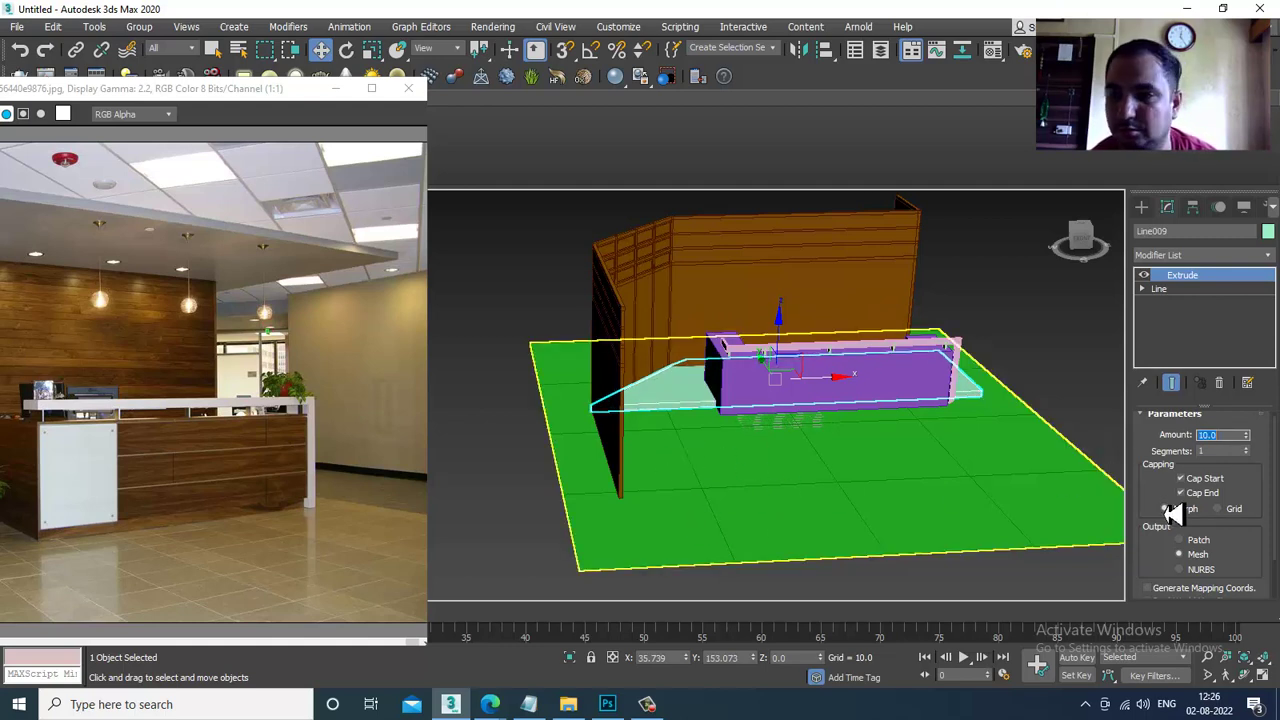
pyautogui.write('20')
pyautogui.press('Return')
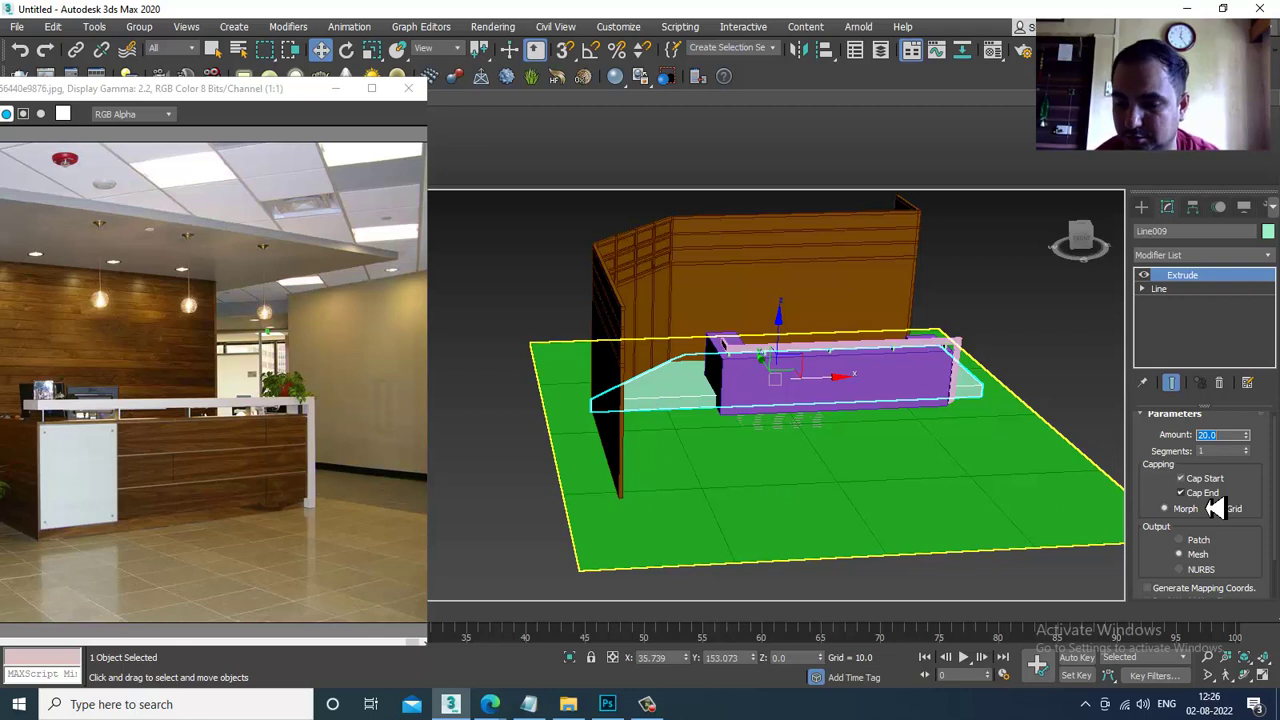
pyautogui.press('Return')
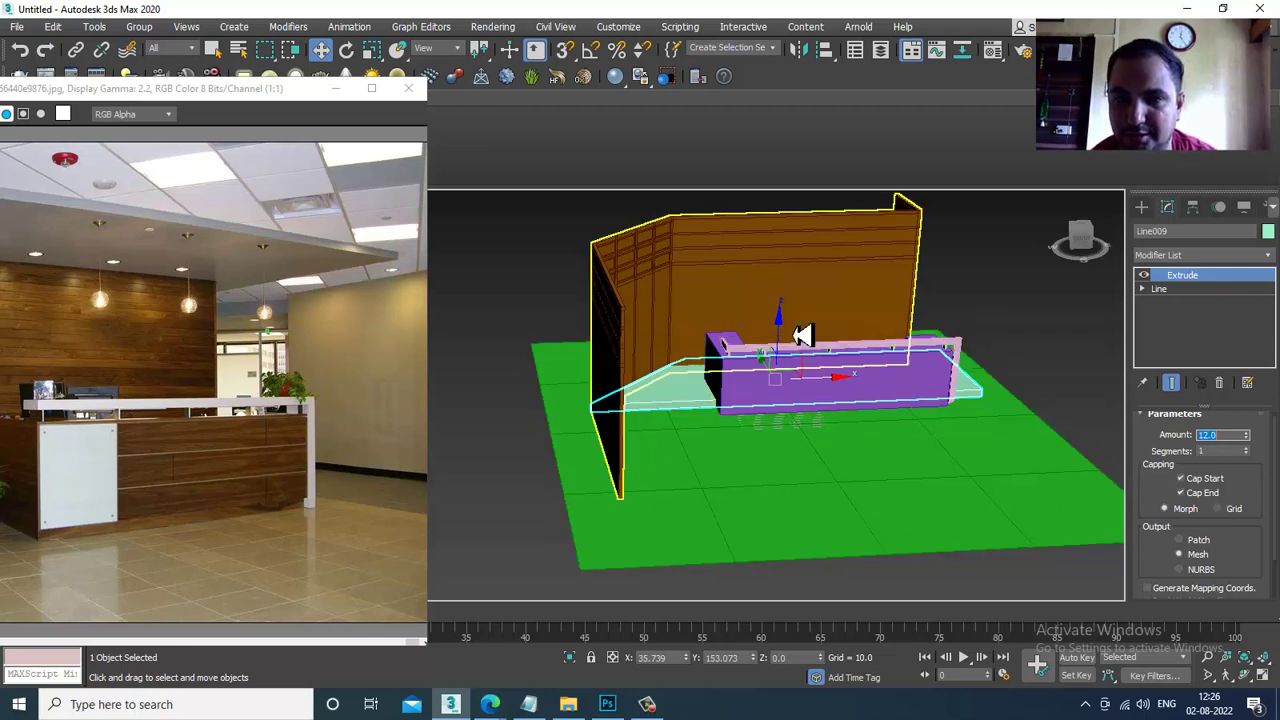
# Raise the ceiling slab along Z to the wall's top edge at about 274 and lift it further clear of the wall.
pyautogui.moveTo(781, 338); pyautogui.dragTo(817, 189)
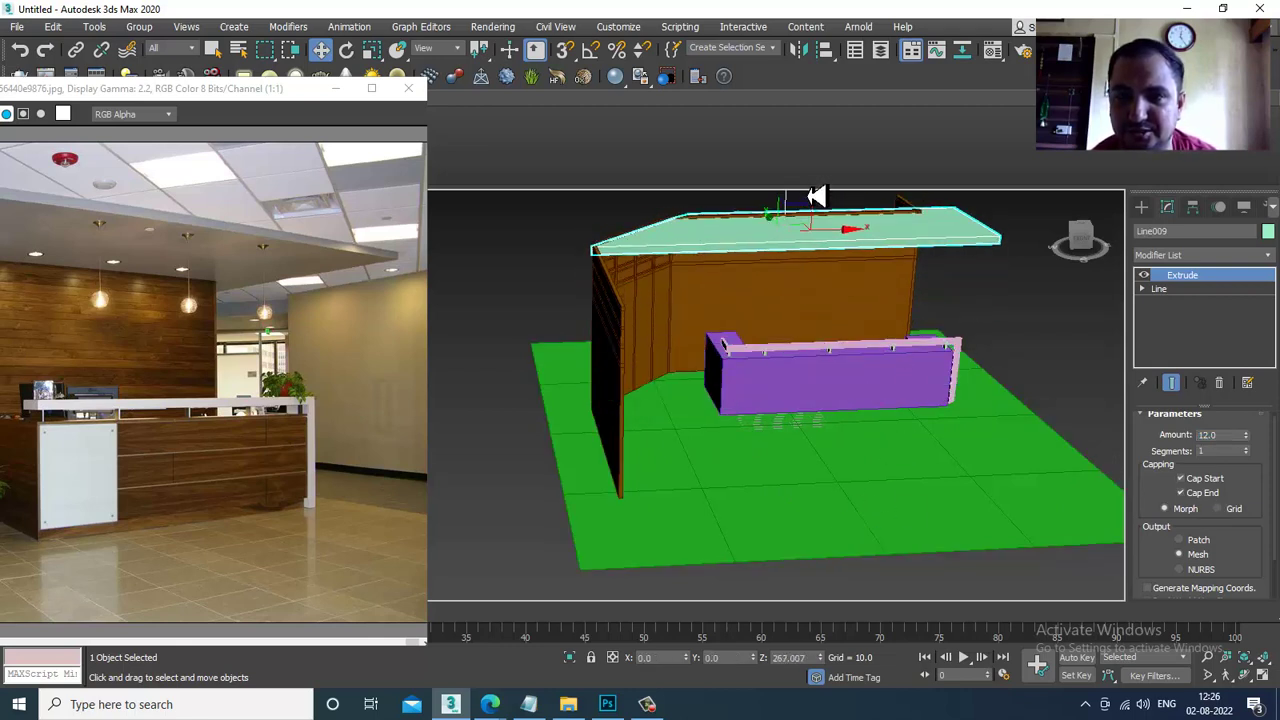
pyautogui.keyDown('alt'); pyautogui.moveTo(814, 194); pyautogui.dragTo(765, 291, button='middle'); pyautogui.keyUp('alt')
pyautogui.scroll(2, 767, 243)
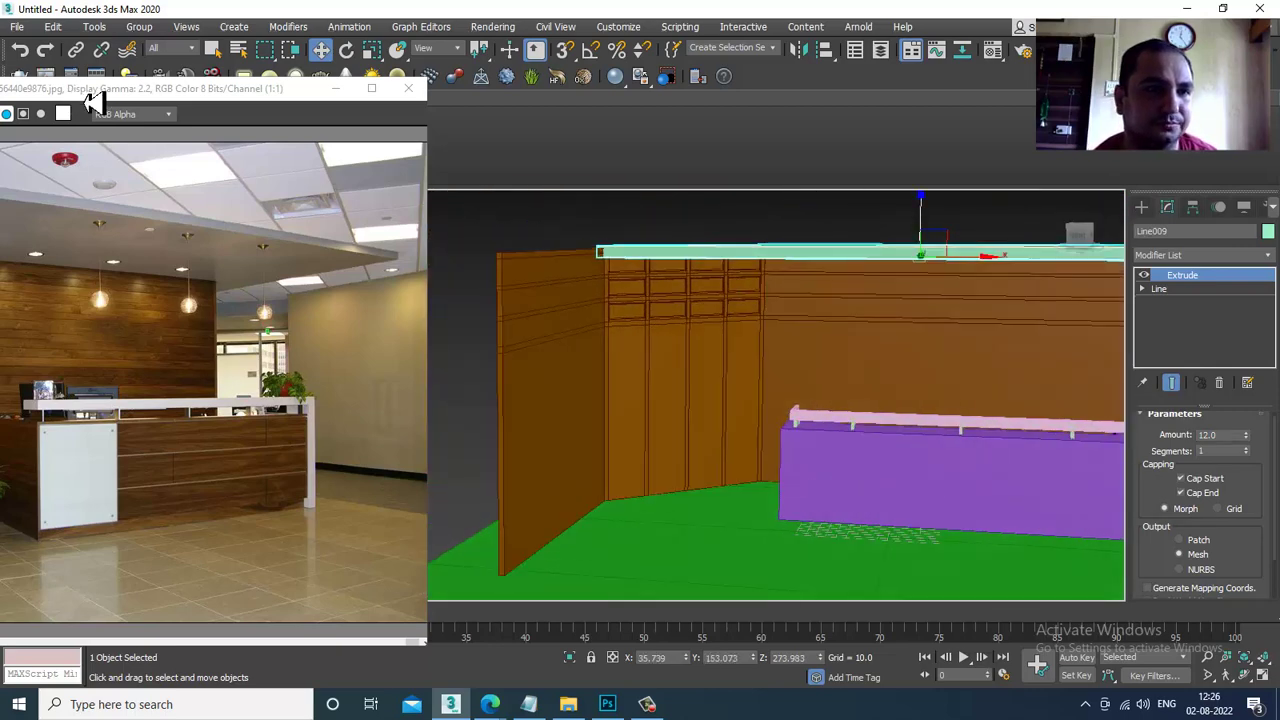
pyautogui.moveTo(92, 98); pyautogui.dragTo(187, 101)
pyautogui.keyDown('alt'); pyautogui.moveTo(898, 424); pyautogui.dragTo(876, 368, button='middle'); pyautogui.keyUp('alt')
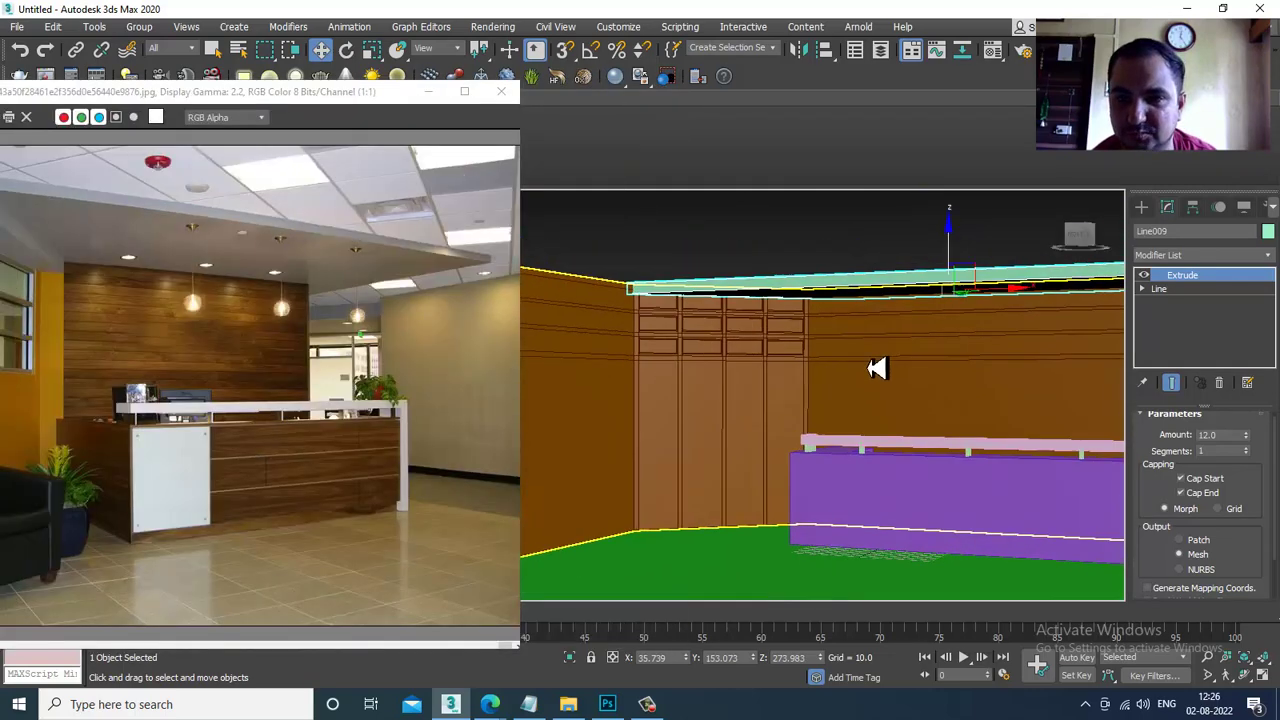
pyautogui.moveTo(962, 277); pyautogui.dragTo(966, 223)
# Select the wall and enter the Vertex level of its Editable Poly.
pyautogui.click(877, 366)
pyautogui.keyDown('alt'); pyautogui.moveTo(815, 322); pyautogui.dragTo(897, 354, button='middle'); pyautogui.keyUp('alt')
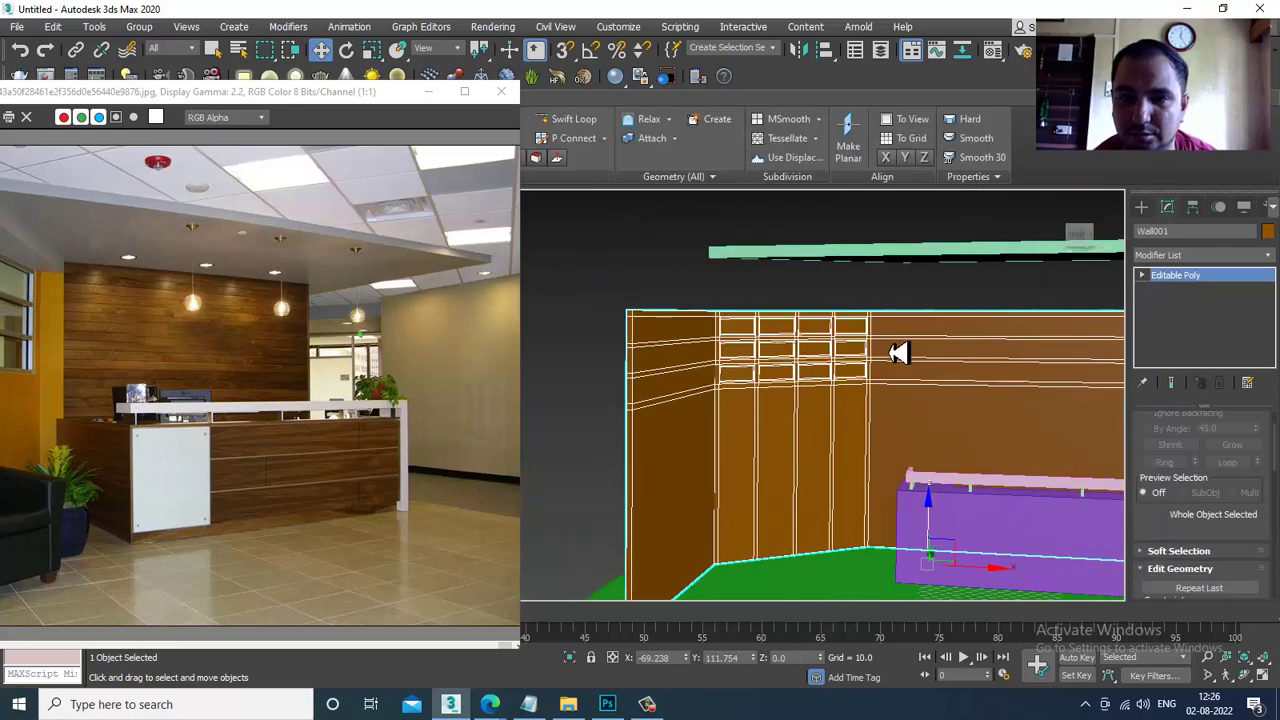
pyautogui.scroll(3, 630, 350)
pyautogui.moveTo(634, 337); pyautogui.dragTo(654, 347, button='middle')
pyautogui.click(1142, 275)
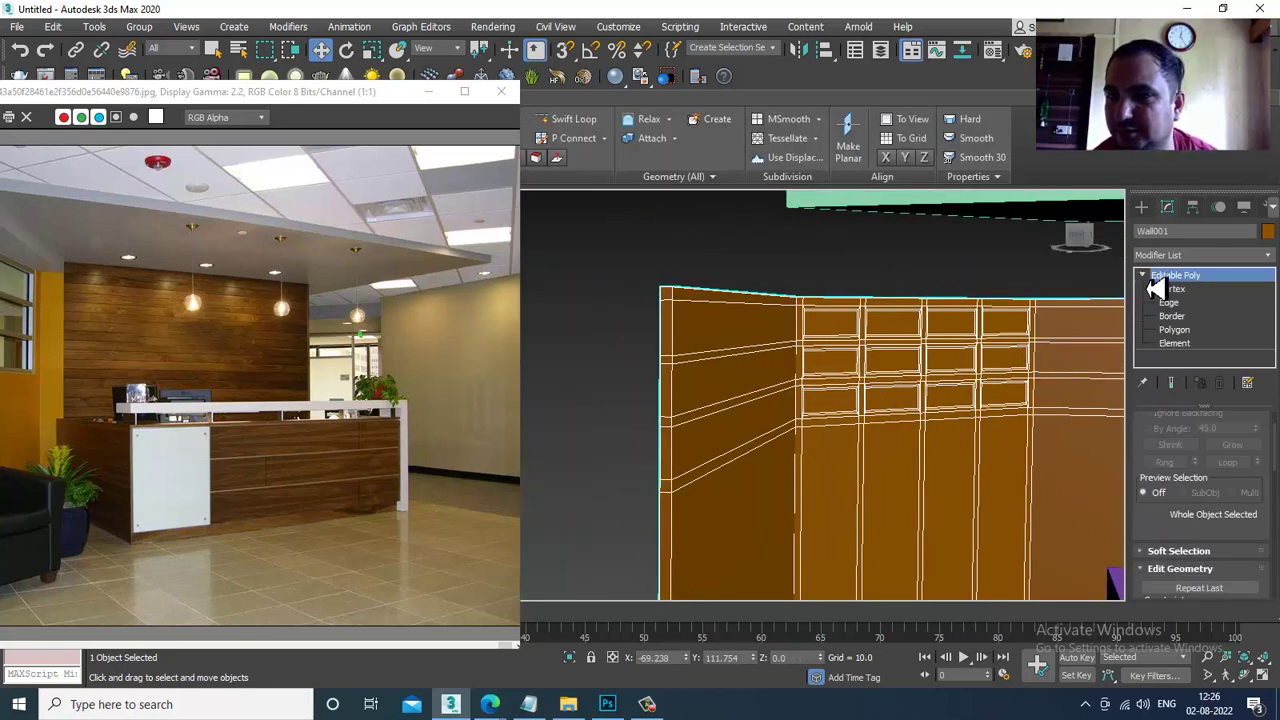
pyautogui.click(1172, 288)
pyautogui.scroll(1, 930, 320)
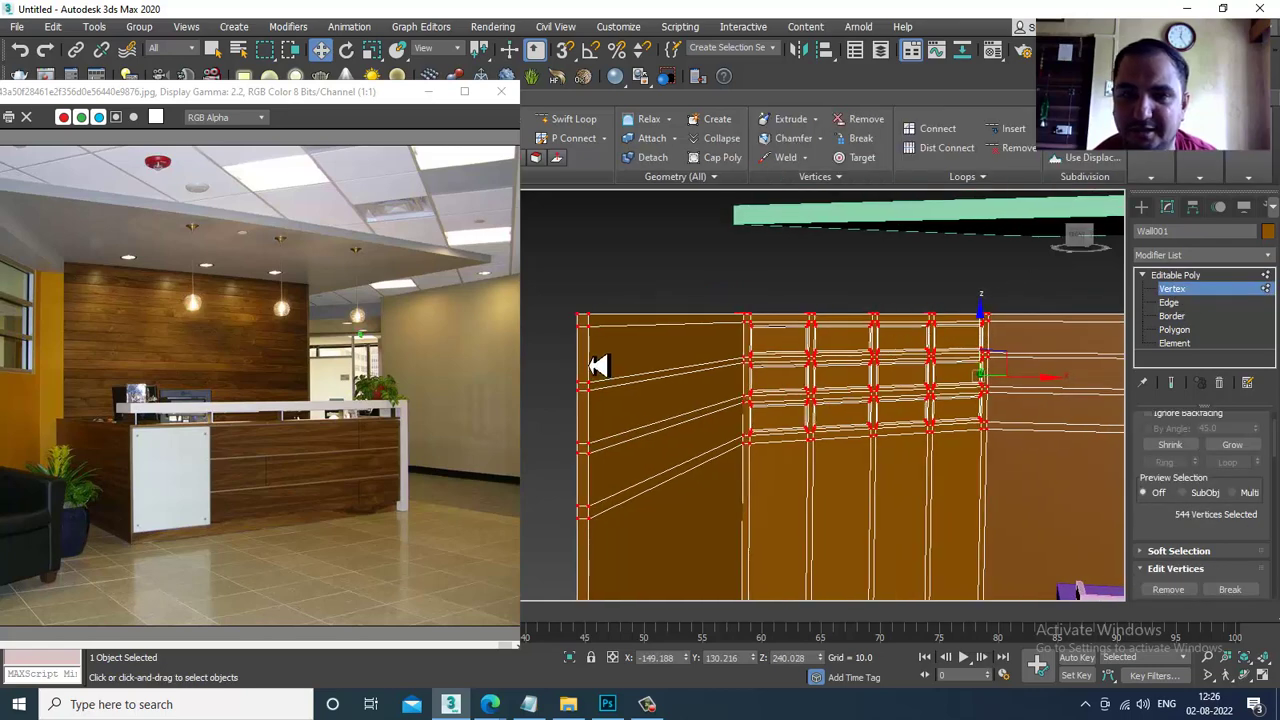
pyautogui.click(1177, 335)
pyautogui.keyDown('alt'); pyautogui.moveTo(640, 308); pyautogui.dragTo(668, 358, button='middle'); pyautogui.keyUp('alt')
pyautogui.click(712, 325)
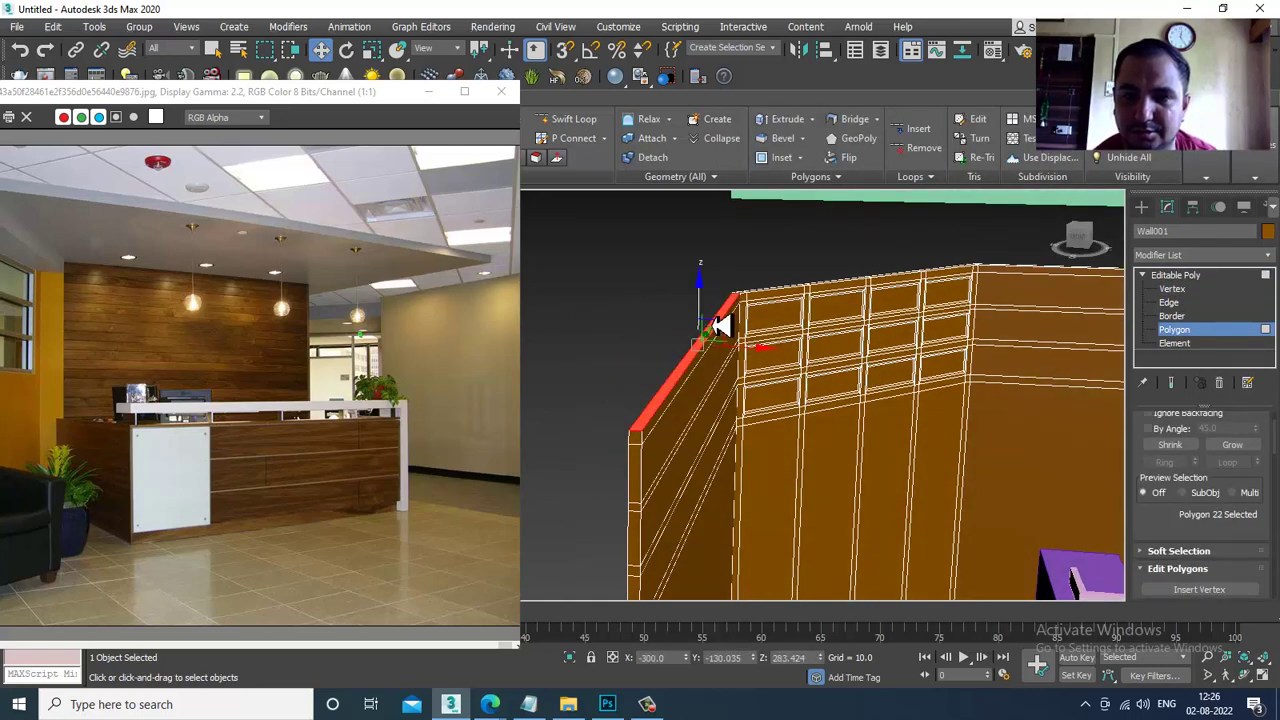
pyautogui.keyDown('alt'); pyautogui.moveTo(776, 303); pyautogui.dragTo(777, 287, button='middle'); pyautogui.keyUp('alt')
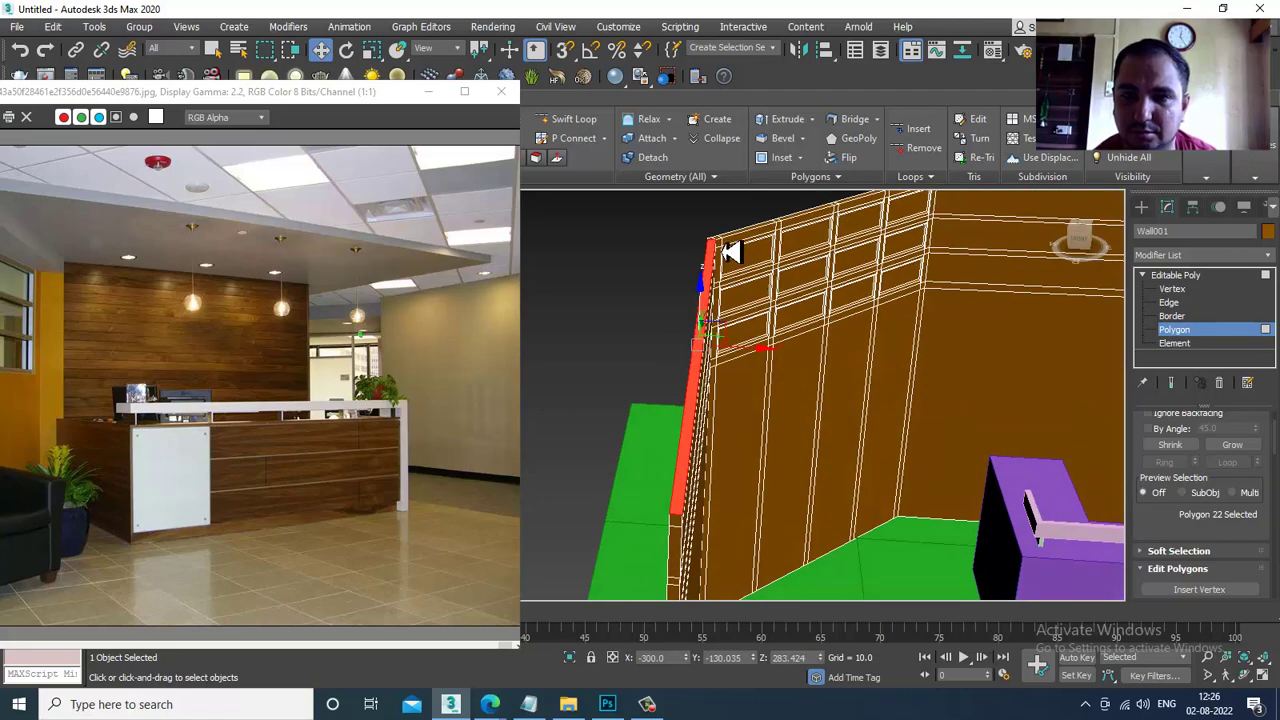
pyautogui.scroll(3, 706, 256)
pyautogui.moveTo(745, 231); pyautogui.dragTo(629, 420, button='middle')
# Select the wall's uppermost band of vertices across its full width in Front view at Vertex level.
pyautogui.hotkey('alt', 'w')
pyautogui.scroll(3, 951, 275)
pyautogui.hotkey('alt', 'w')
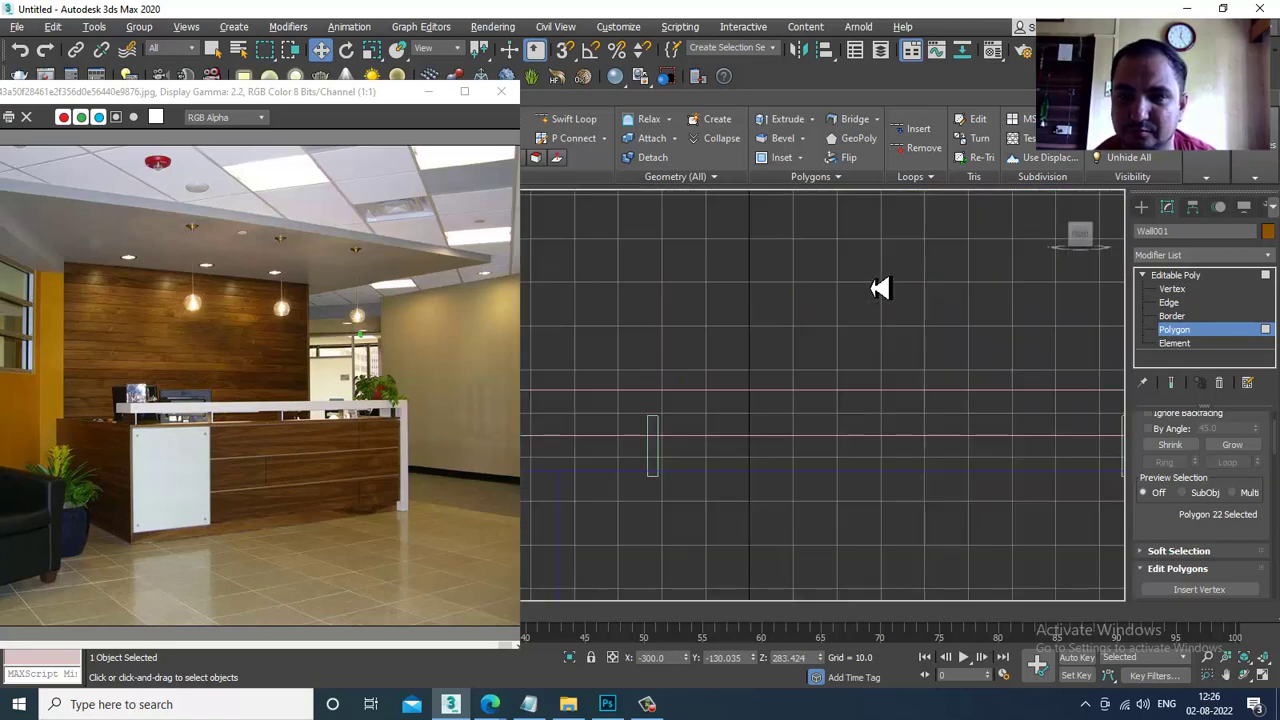
pyautogui.scroll(-10, 823, 326)
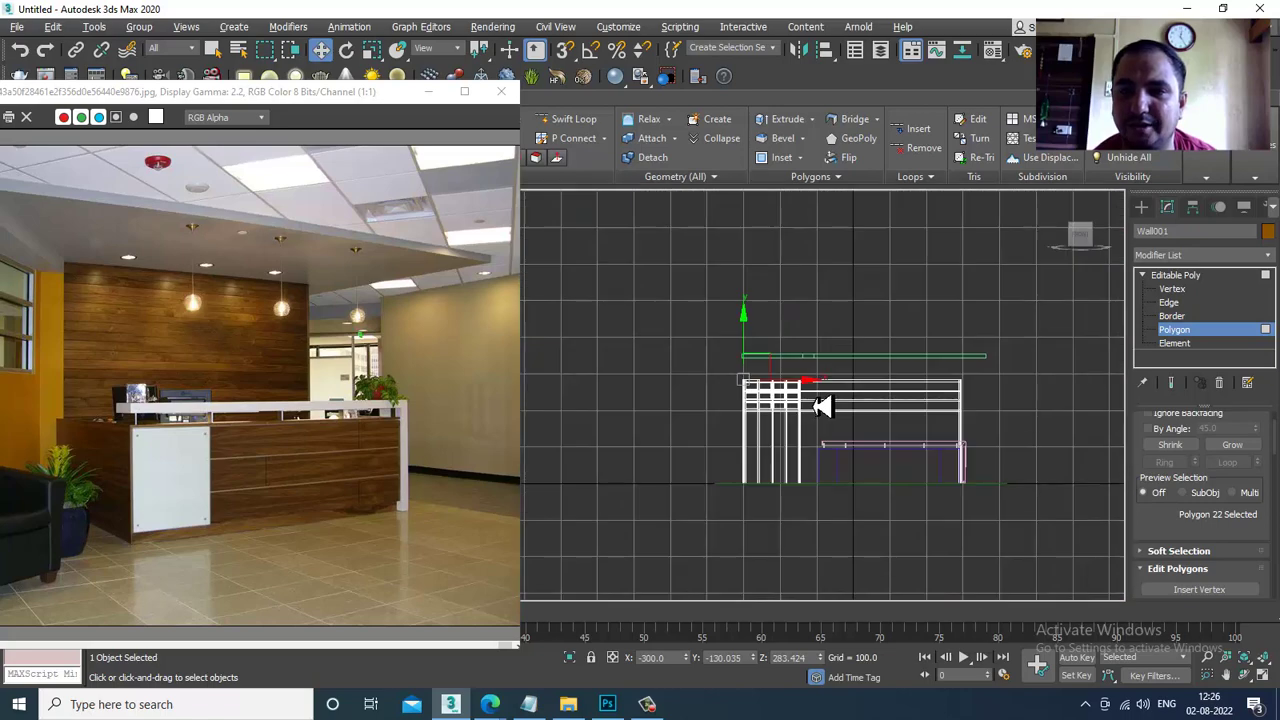
pyautogui.scroll(-3, 825, 407)
pyautogui.scroll(5, 829, 409)
pyautogui.press('1')
pyautogui.scroll(5, 655, 390)
pyautogui.moveTo(838, 412); pyautogui.dragTo(702, 414, button='middle')
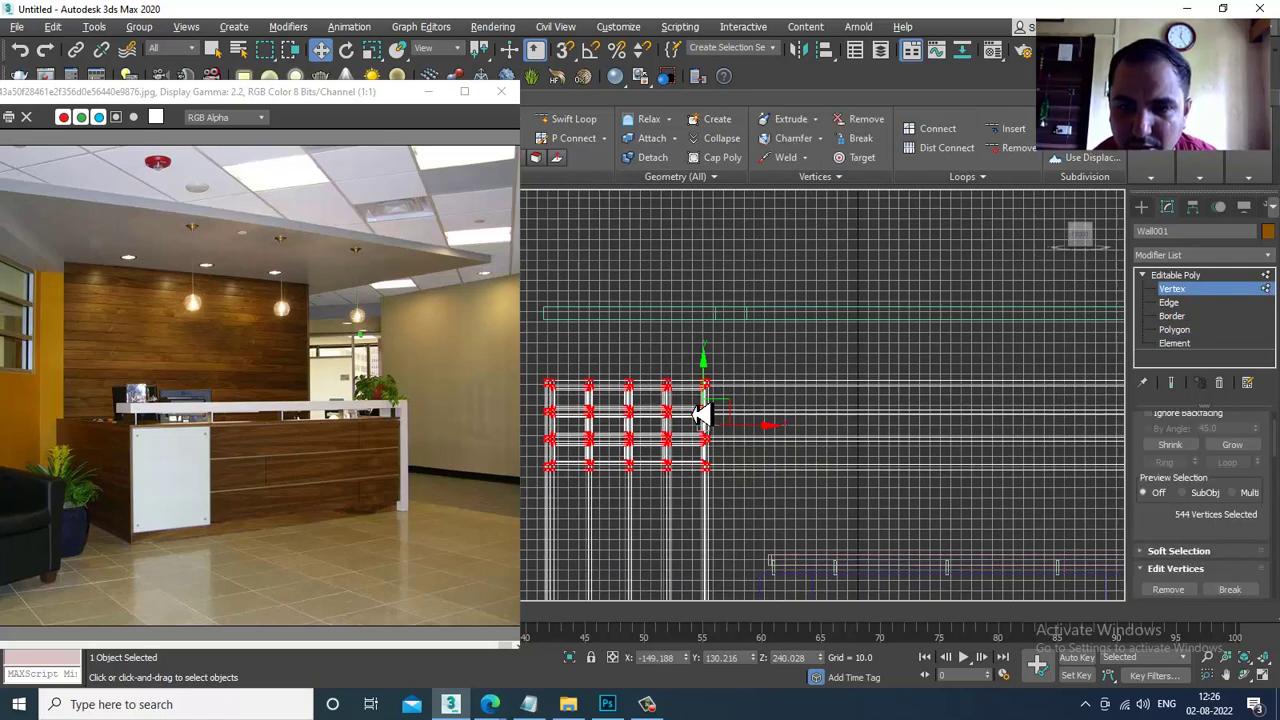
pyautogui.scroll(-2, 702, 413)
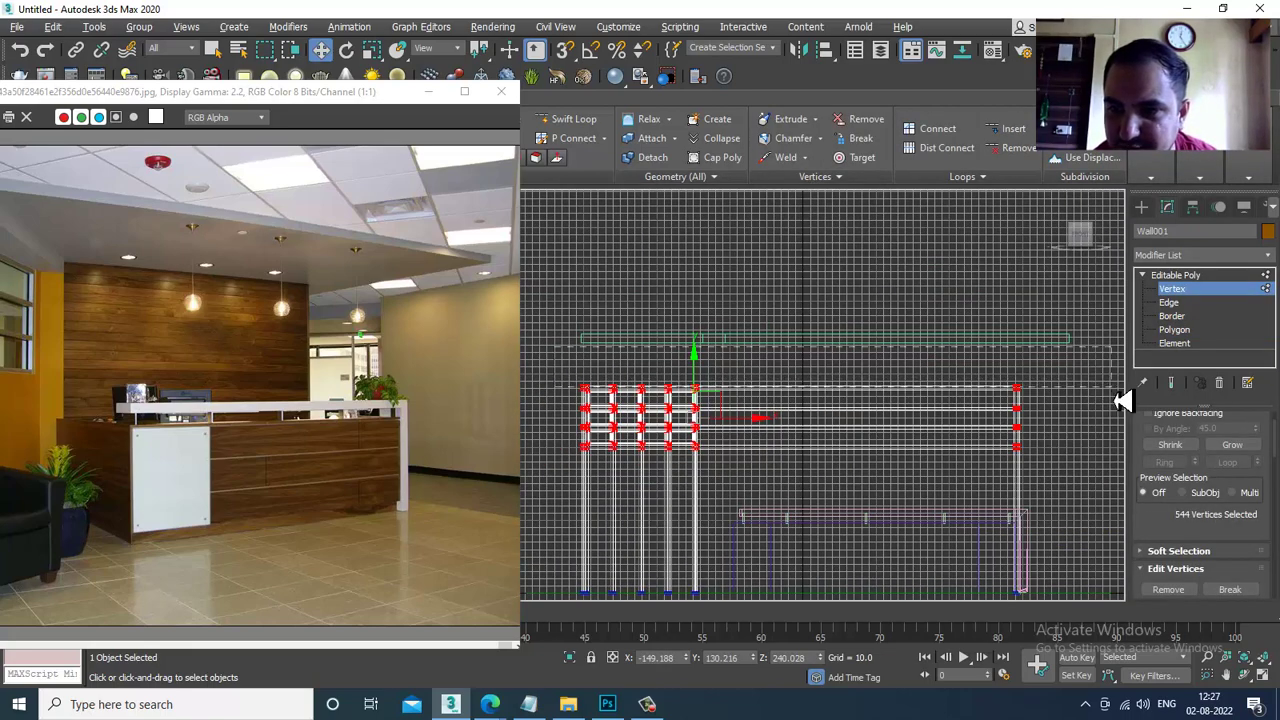
pyautogui.moveTo(627, 404); pyautogui.dragTo(724, 440, button='middle')
pyautogui.scroll(6, 814, 415)
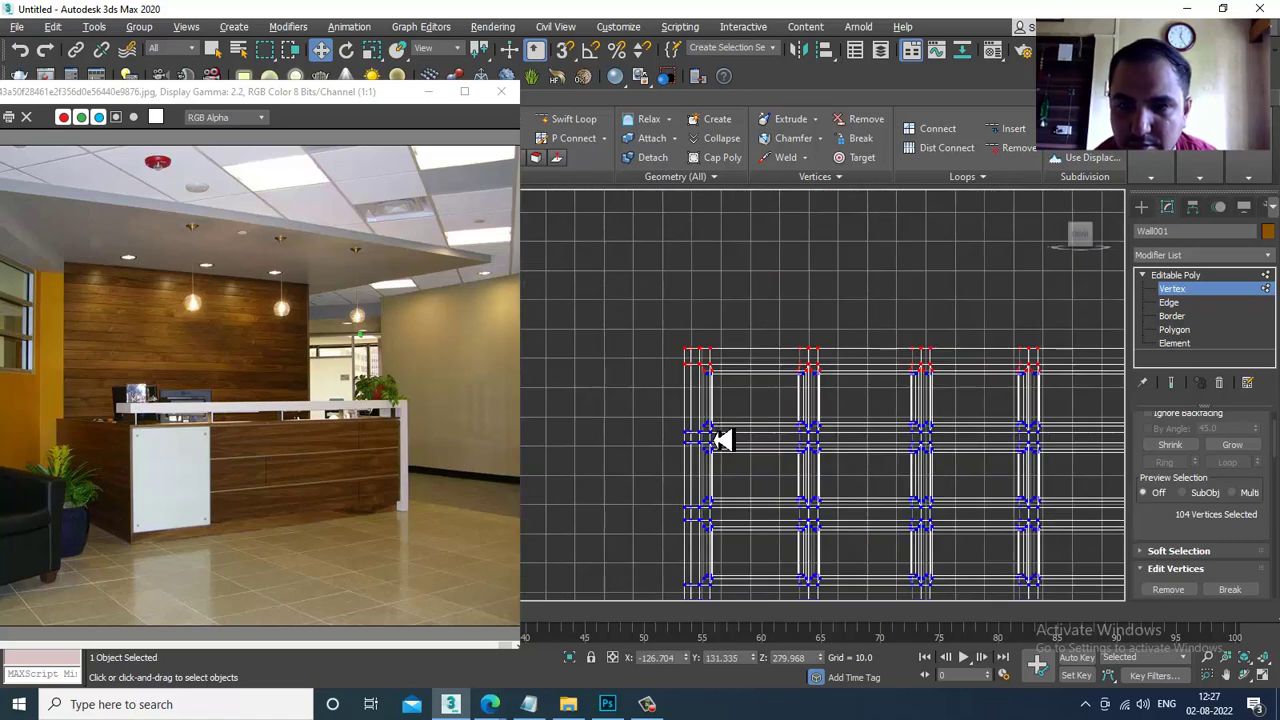
# Remove the lower vertices at the far end of the long wall from the selection, keeping its topmost row.
pyautogui.scroll(-3, 702, 380)
pyautogui.moveTo(940, 418); pyautogui.dragTo(530, 418, button='middle')
pyautogui.moveTo(1028, 431); pyautogui.dragTo(850, 431, button='middle')
pyautogui.scroll(3, 850, 431)
pyautogui.moveTo(897, 413); pyautogui.dragTo(971, 380)
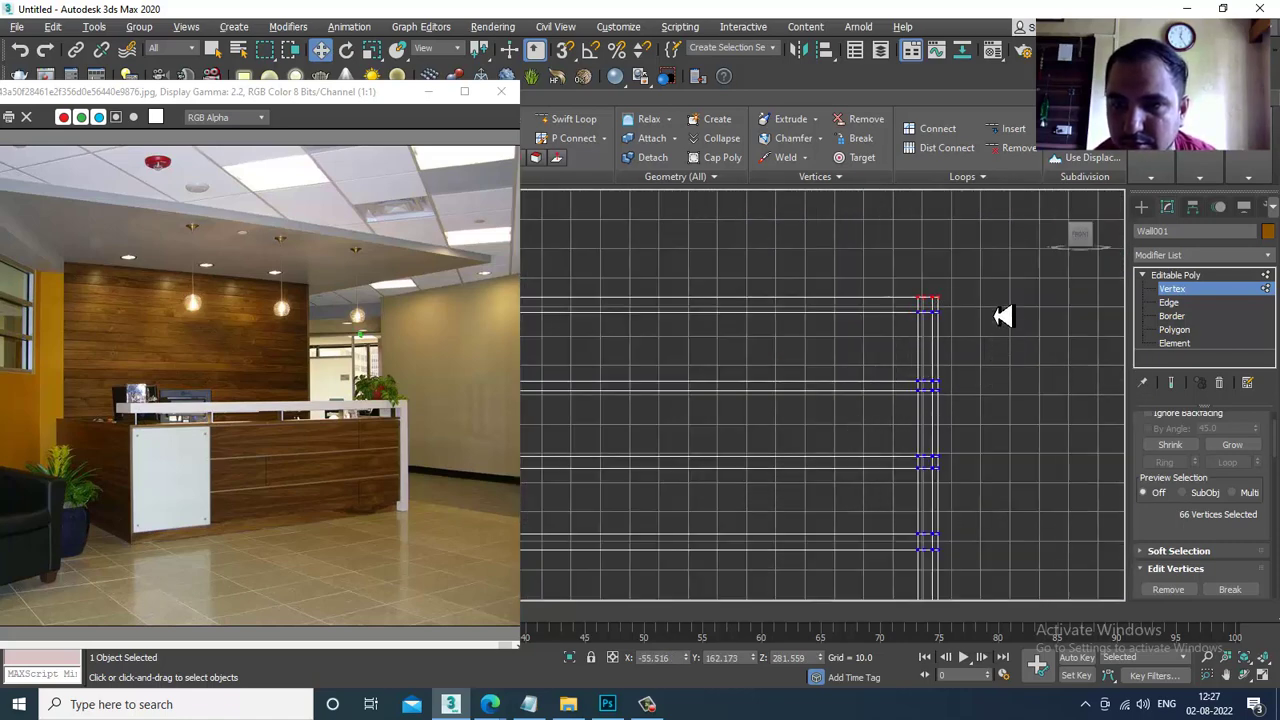
# Deselect the remaining vertices below the top edge around the panelled wall and its corner in the Perspective view.
pyautogui.hotkey('alt', 'w')
pyautogui.hotkey('alt', 'w')
pyautogui.moveTo(991, 494); pyautogui.dragTo(942, 357, button='middle')
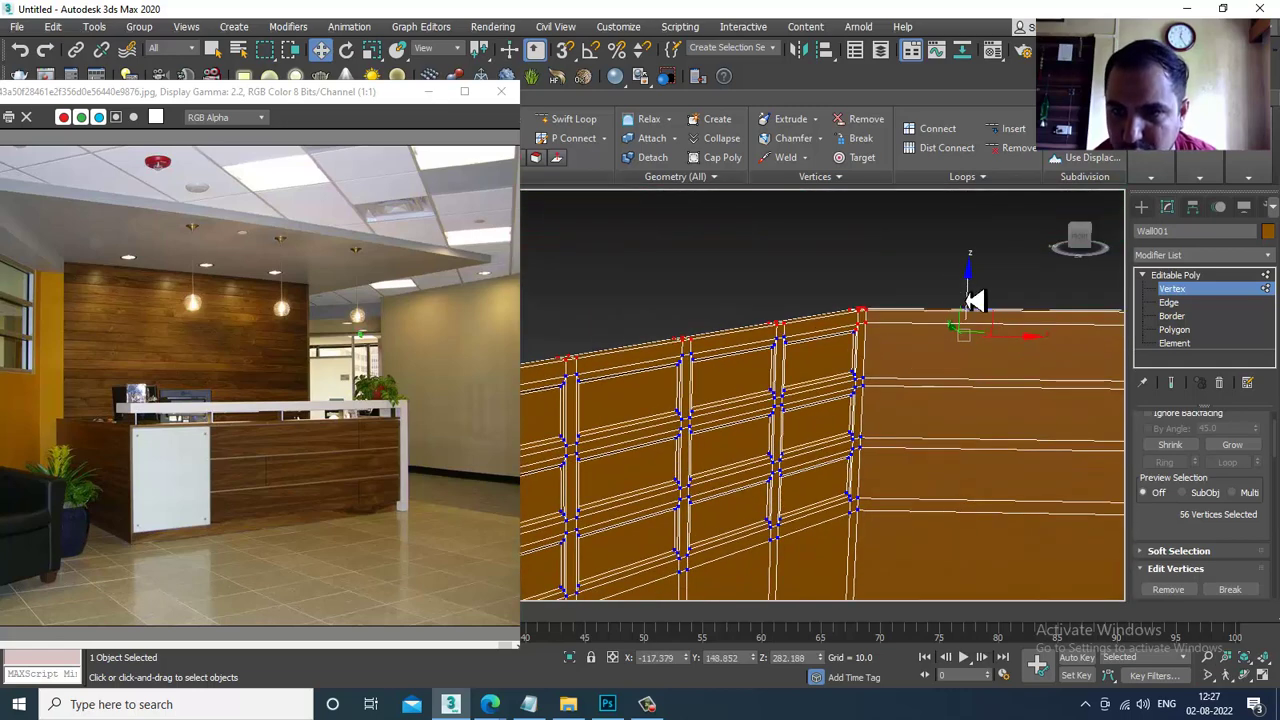
pyautogui.keyDown('alt'); pyautogui.moveTo(865, 377); pyautogui.dragTo(880, 330, button='middle'); pyautogui.keyUp('alt')
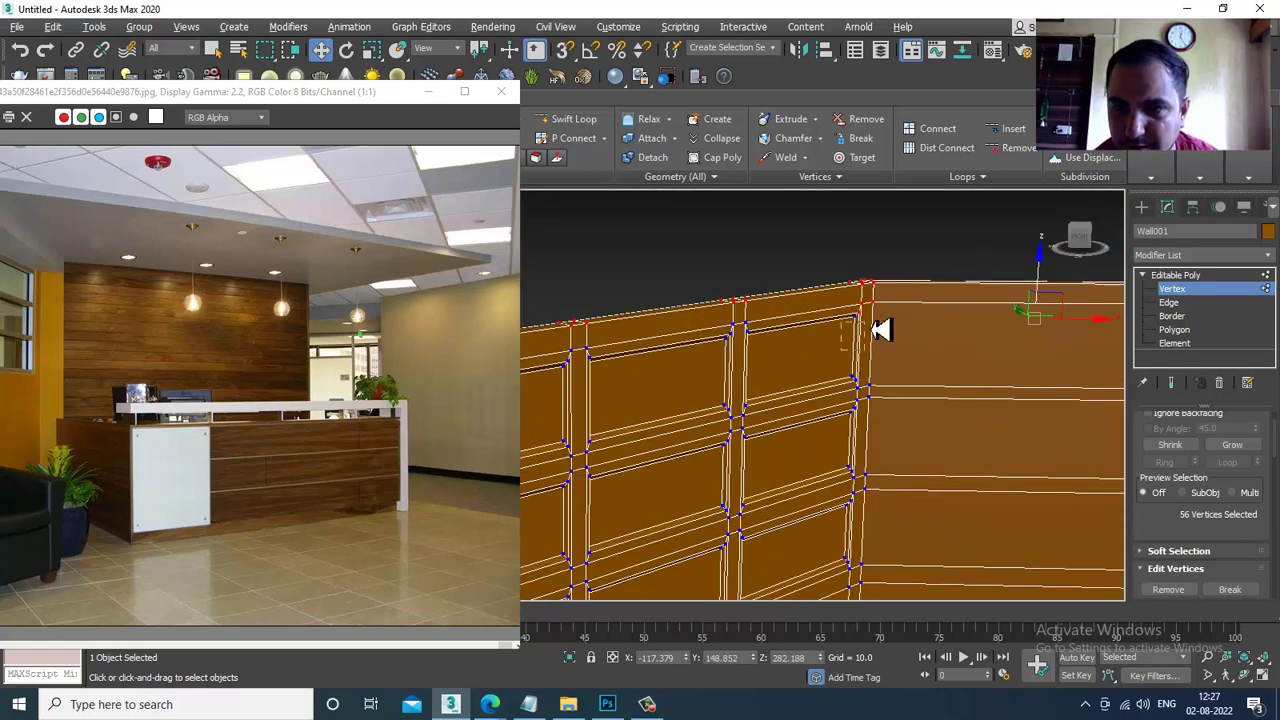
pyautogui.moveTo(1074, 294)
pyautogui.keyDown('alt'); pyautogui.mouseDown(button='middle')
pyautogui.moveTo(1029, 334)
pyautogui.moveTo(771, 329)
pyautogui.moveTo(597, 360)
pyautogui.moveTo(838, 362)
pyautogui.moveTo(837, 337)
pyautogui.moveTo(814, 337)
pyautogui.mouseUp(button='middle'); pyautogui.keyUp('alt')
pyautogui.press('F3')
pyautogui.press('F3')
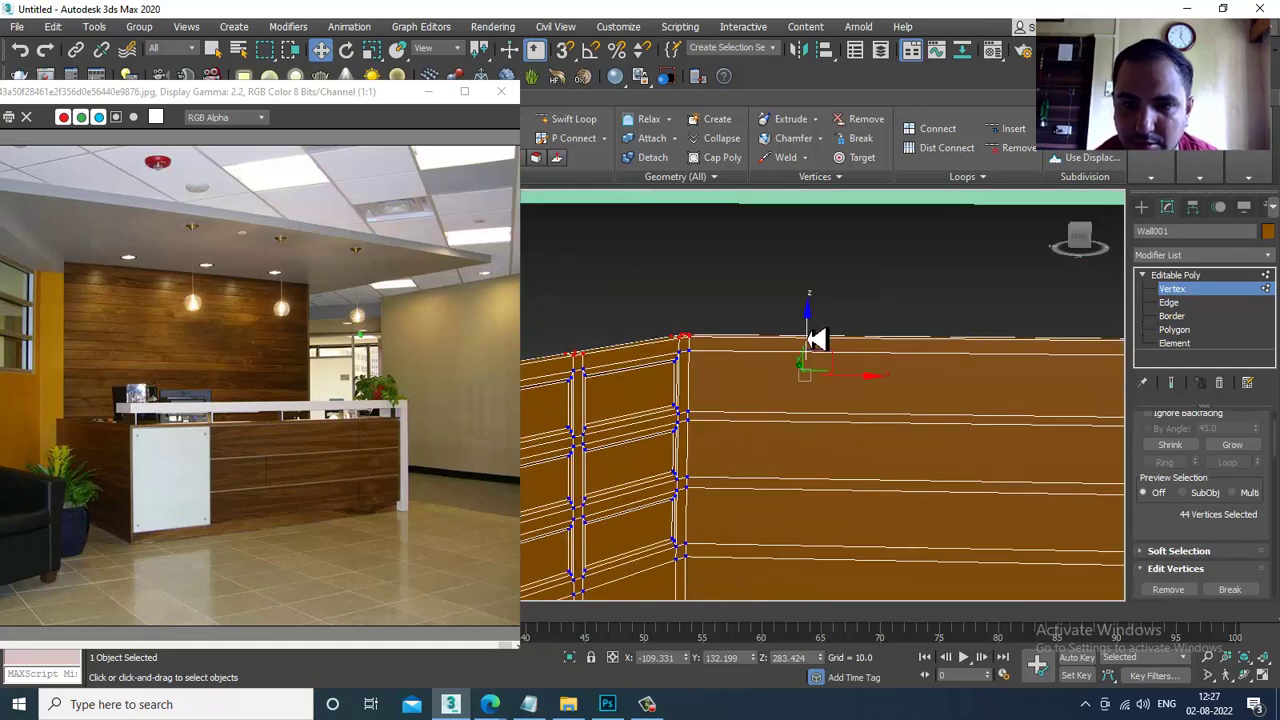
# Raise the wall's top-edge vertices about 11 units along Z and leave the Vertex level.
pyautogui.moveTo(814, 329); pyautogui.dragTo(820, 303)
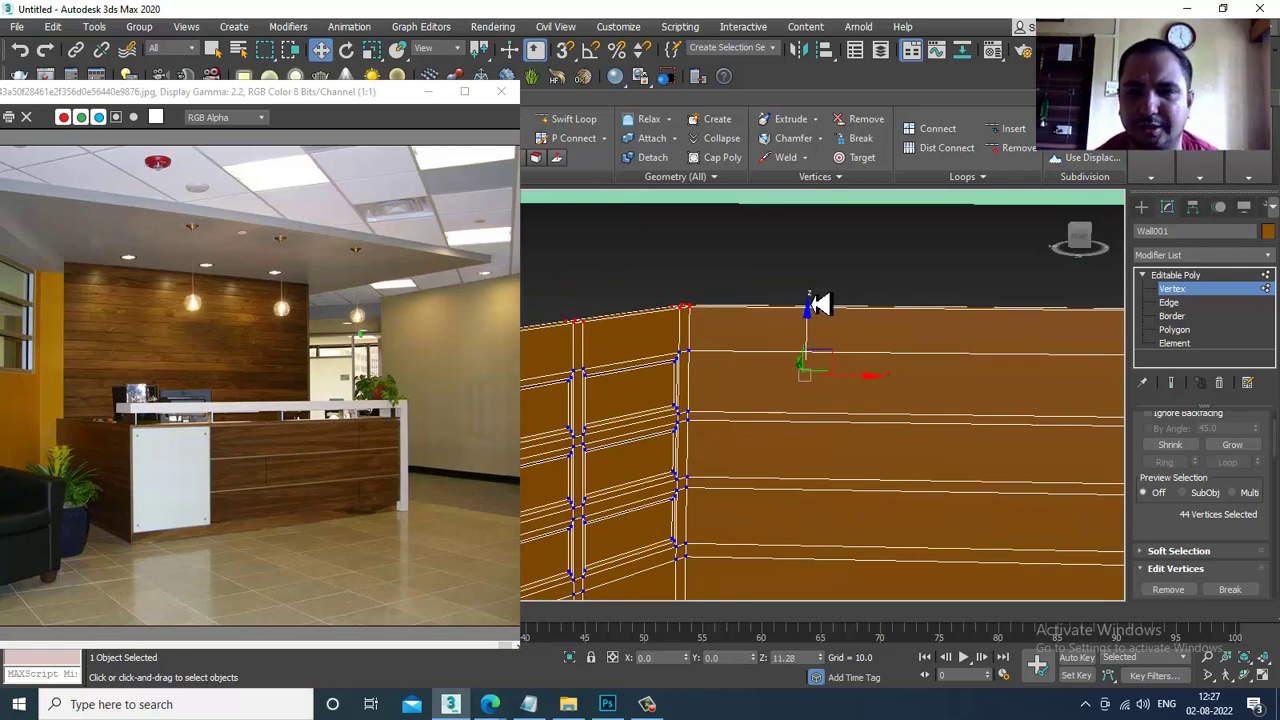
pyautogui.click(1177, 289)
pyautogui.scroll(-3, 640, 350)
pyautogui.moveTo(602, 357); pyautogui.dragTo(870, 316, button='middle')
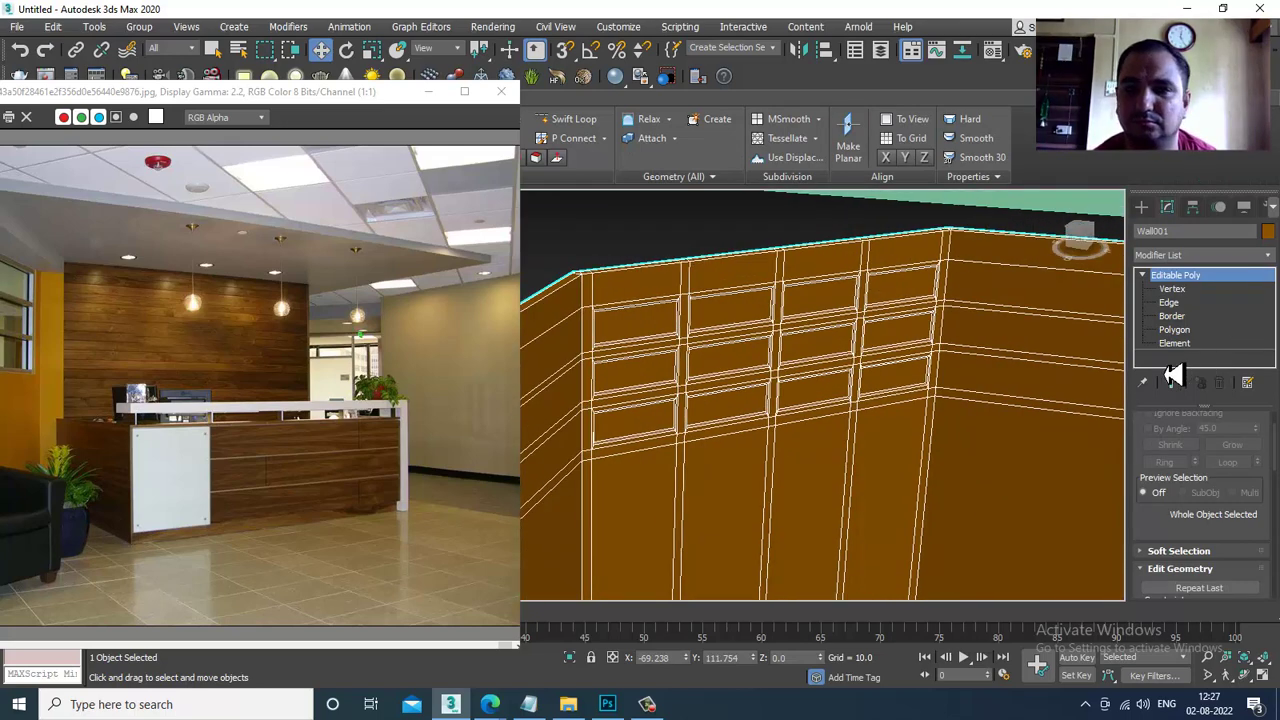
# Lower the ceiling slab along Z to about 293 so it sits at the wall's top edge.
pyautogui.keyDown('alt'); pyautogui.moveTo(1033, 353); pyautogui.dragTo(1066, 349, button='middle'); pyautogui.keyUp('alt')
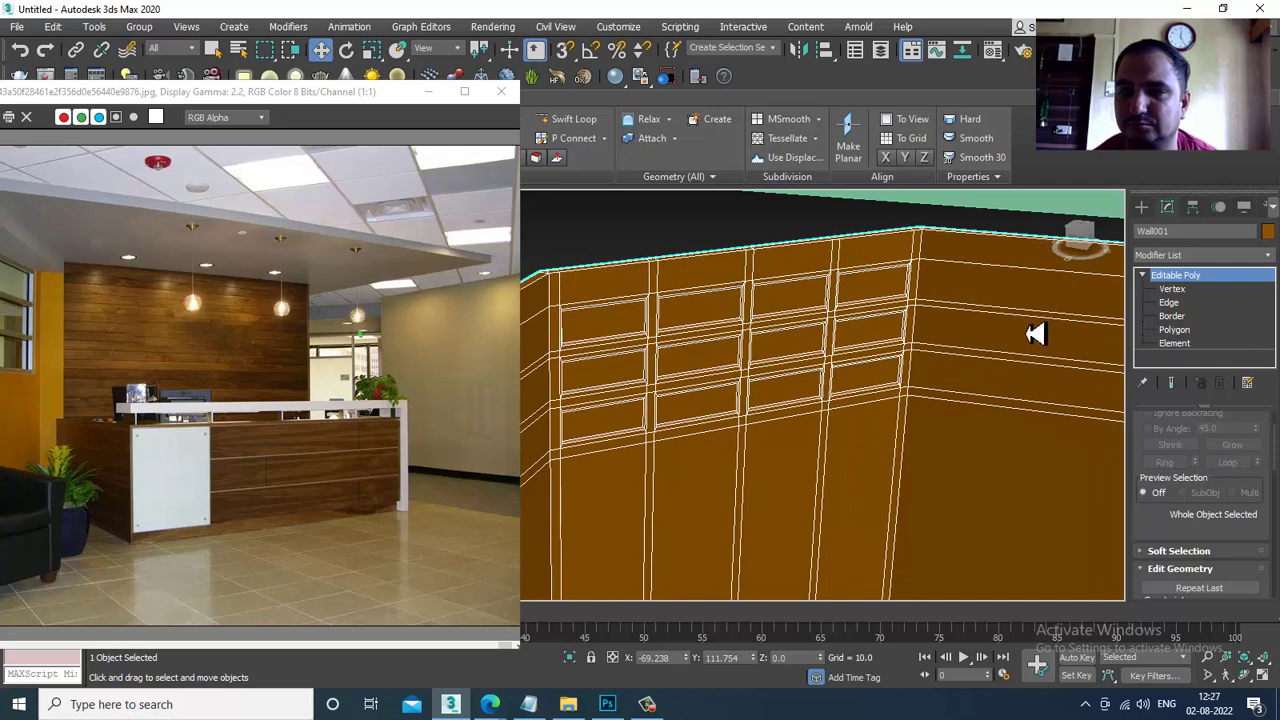
pyautogui.keyDown('alt'); pyautogui.moveTo(972, 293); pyautogui.dragTo(994, 251, button='middle'); pyautogui.keyUp('alt')
pyautogui.click(1057, 256)
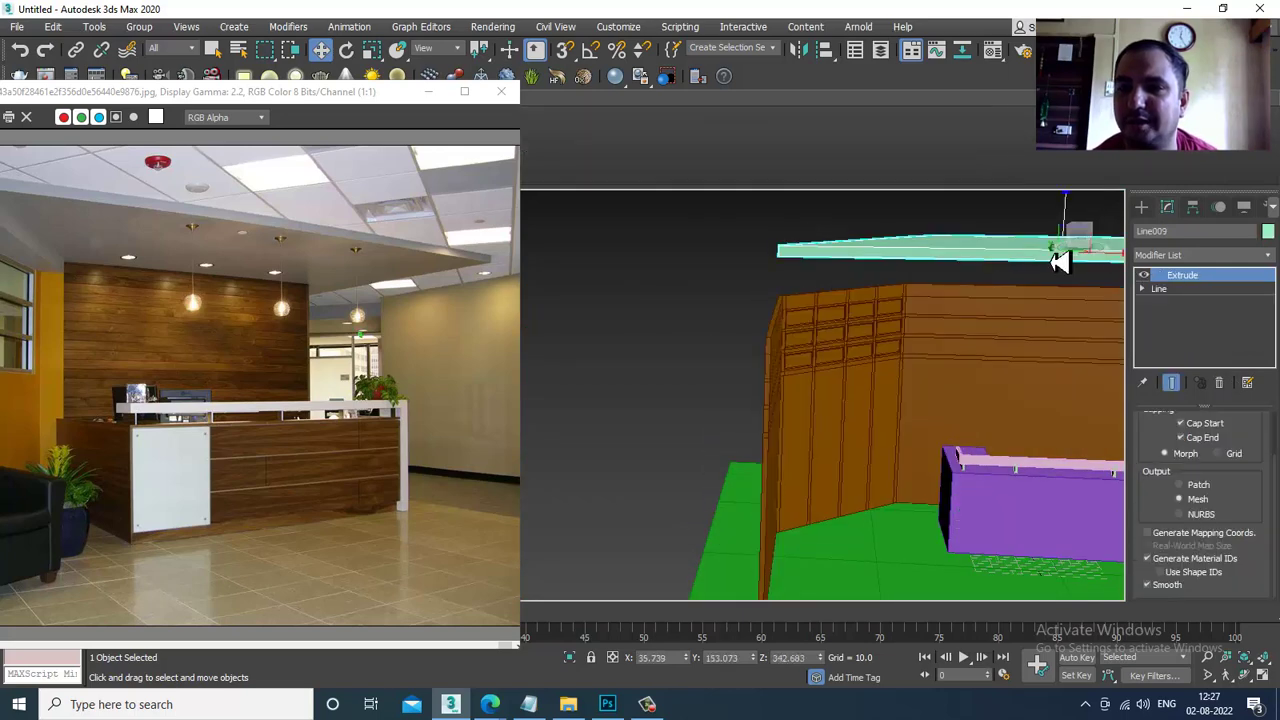
pyautogui.moveTo(1070, 236); pyautogui.dragTo(1091, 265)
# Select all reception desk and countertop pieces without the ceiling slab, undoing a trial move along Y.
pyautogui.keyDown('alt'); pyautogui.moveTo(968, 328); pyautogui.dragTo(729, 363, button='middle'); pyautogui.keyUp('alt')
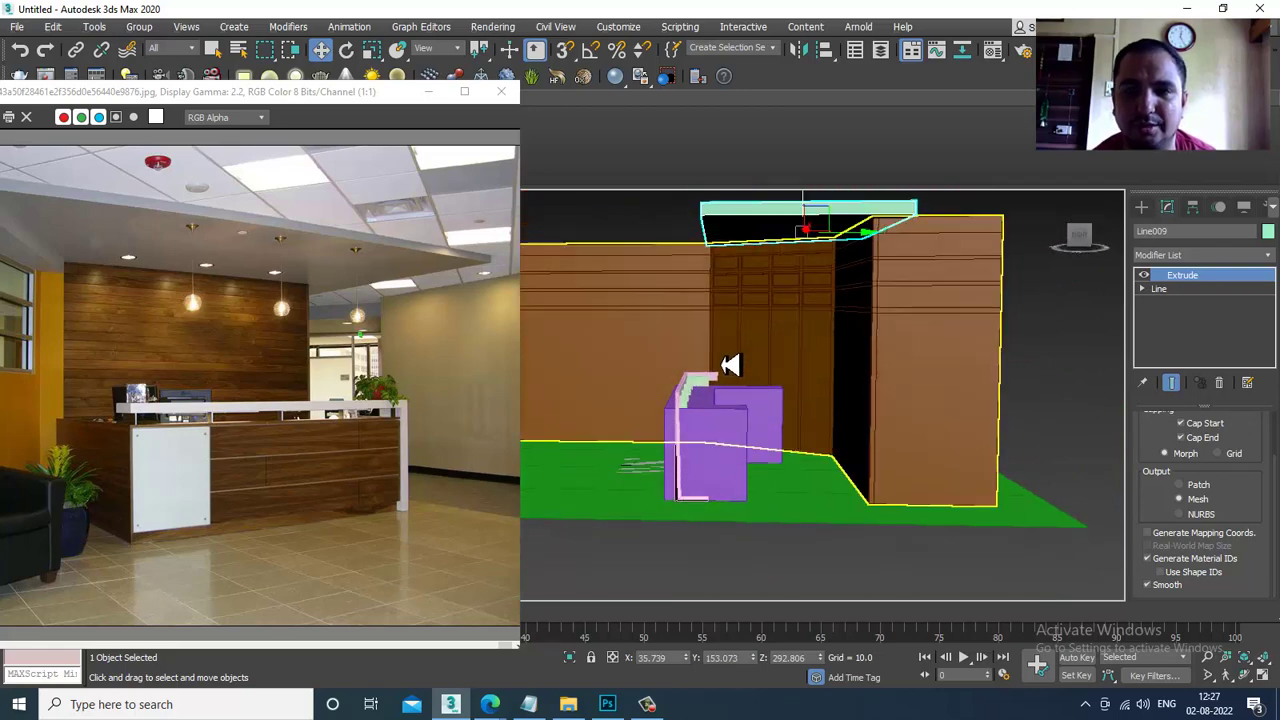
pyautogui.moveTo(828, 558); pyautogui.dragTo(838, 588)
pyautogui.keyDown('alt'); pyautogui.moveTo(838, 588); pyautogui.dragTo(978, 312); pyautogui.keyUp('alt')
pyautogui.keyDown('alt'); pyautogui.moveTo(858, 388); pyautogui.dragTo(760, 394, button='middle'); pyautogui.keyUp('alt')
pyautogui.moveTo(766, 390); pyautogui.dragTo(777, 391)
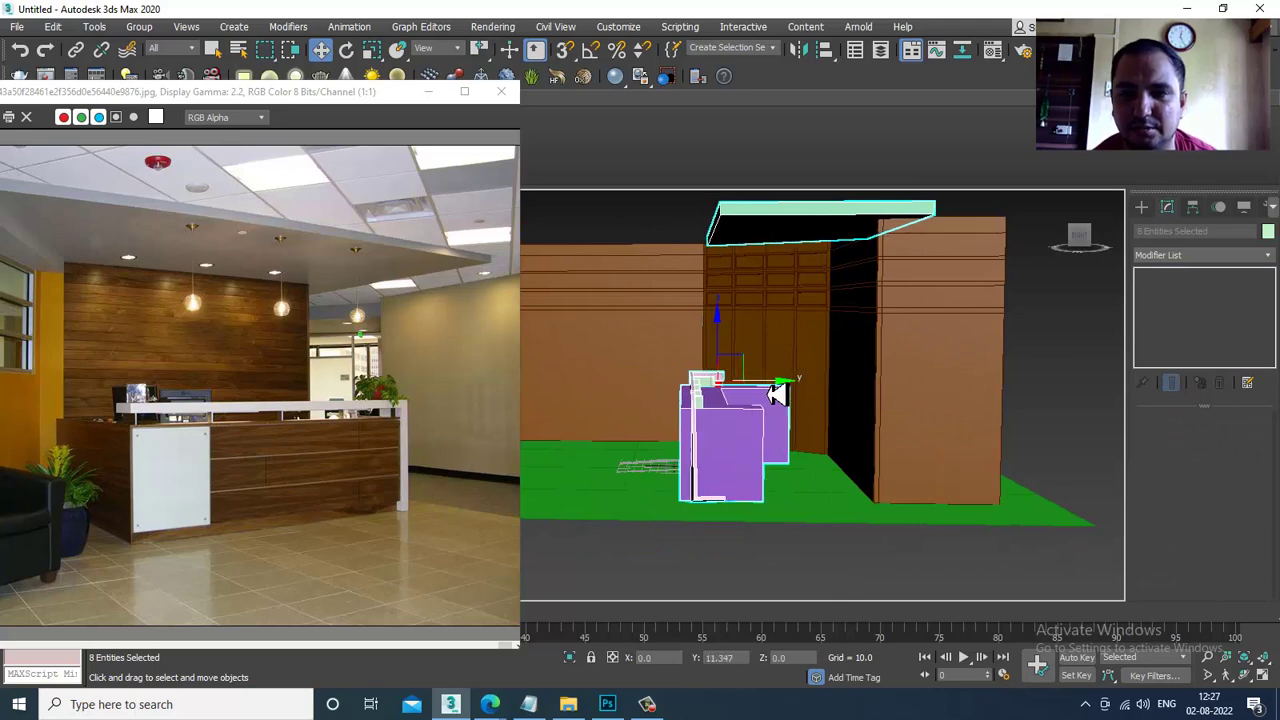
pyautogui.hotkey('ctrl', 'z')
pyautogui.keyDown('alt'); pyautogui.click(782, 217); pyautogui.keyUp('alt')
pyautogui.keyDown('alt'); pyautogui.moveTo(757, 415); pyautogui.dragTo(898, 392, button='middle'); pyautogui.keyUp('alt')
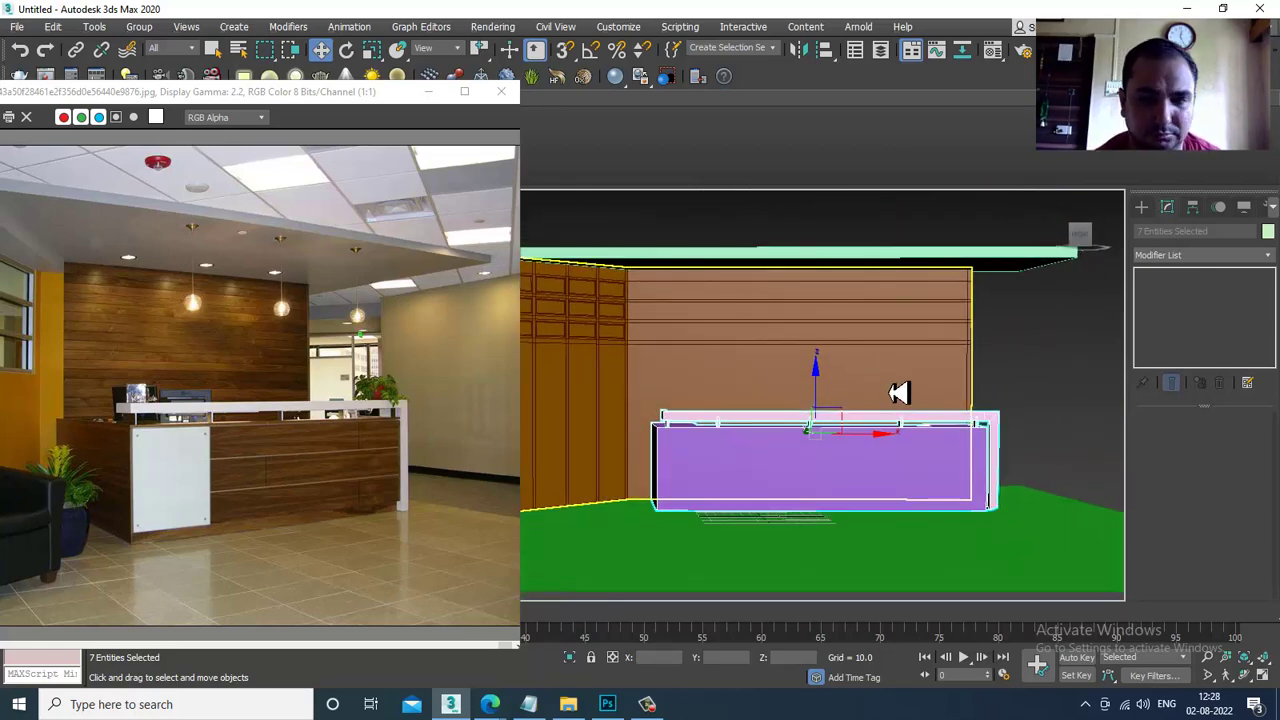
# Save the scene as recep_1 in the Reception folder inside August 2022 on drive D.
pyautogui.hotkey('ctrl', 's')
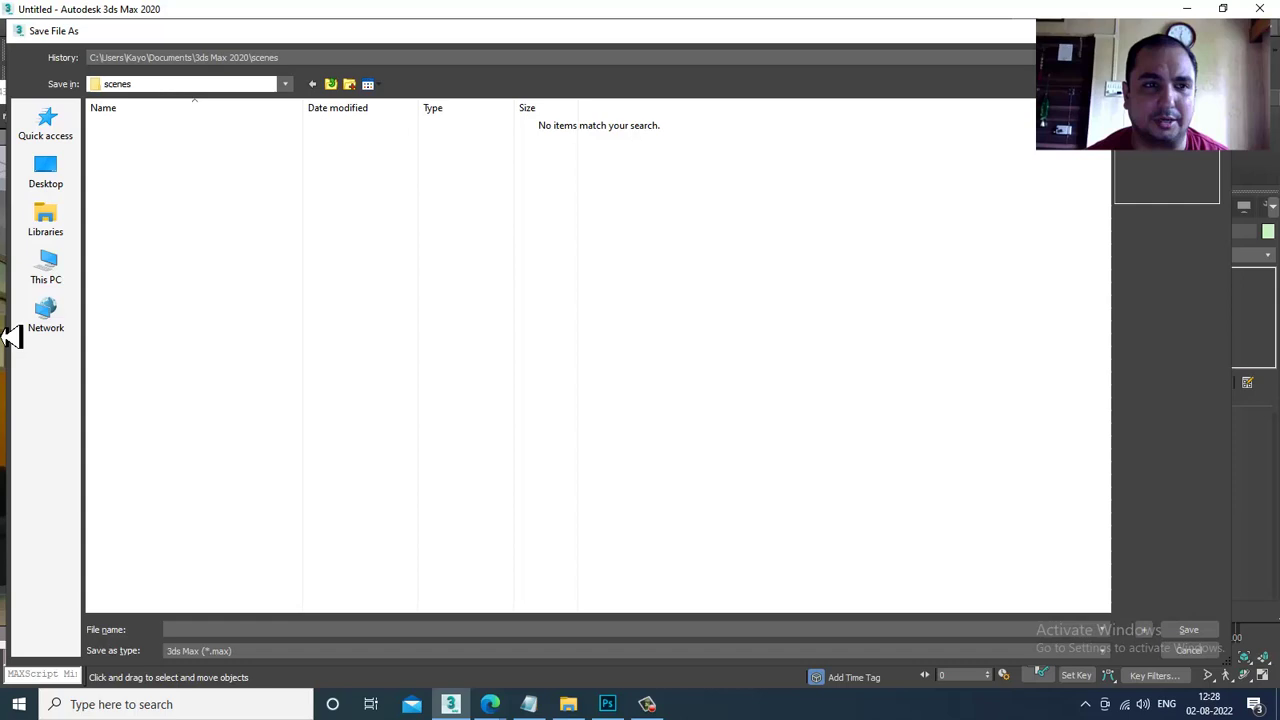
pyautogui.click(70, 275)
pyautogui.doubleClick(398, 263)
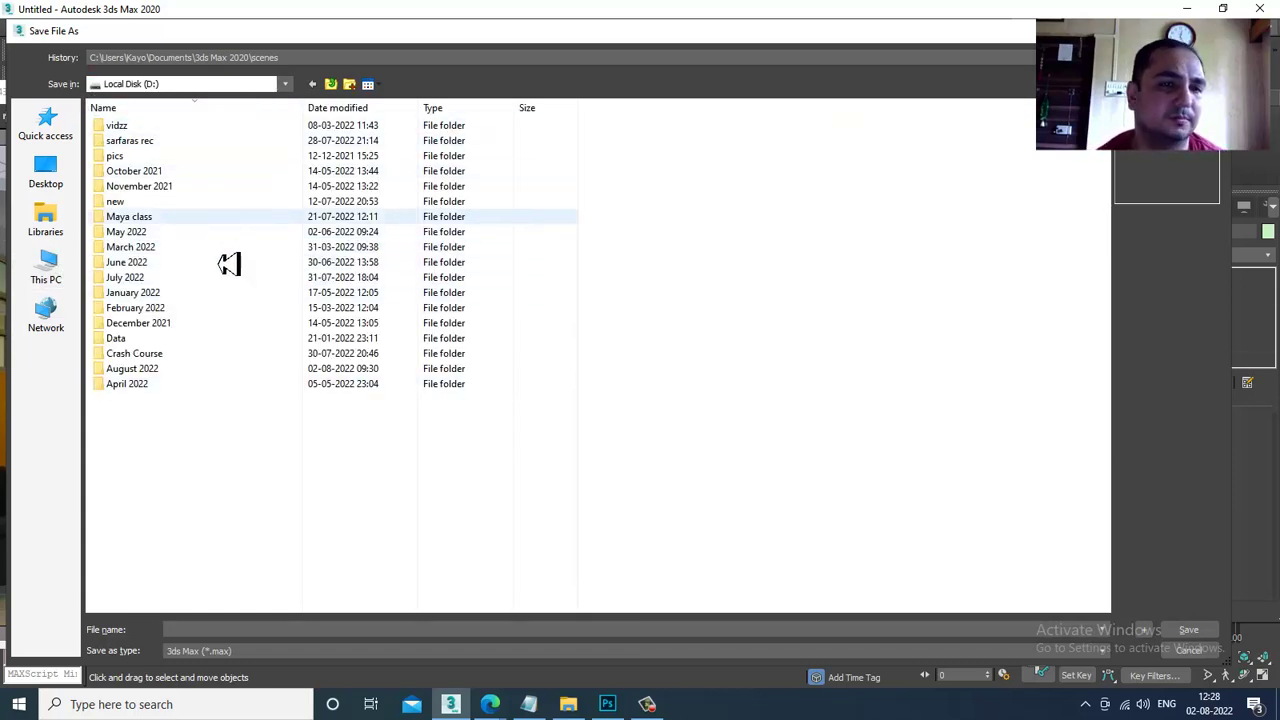
pyautogui.doubleClick(166, 376)
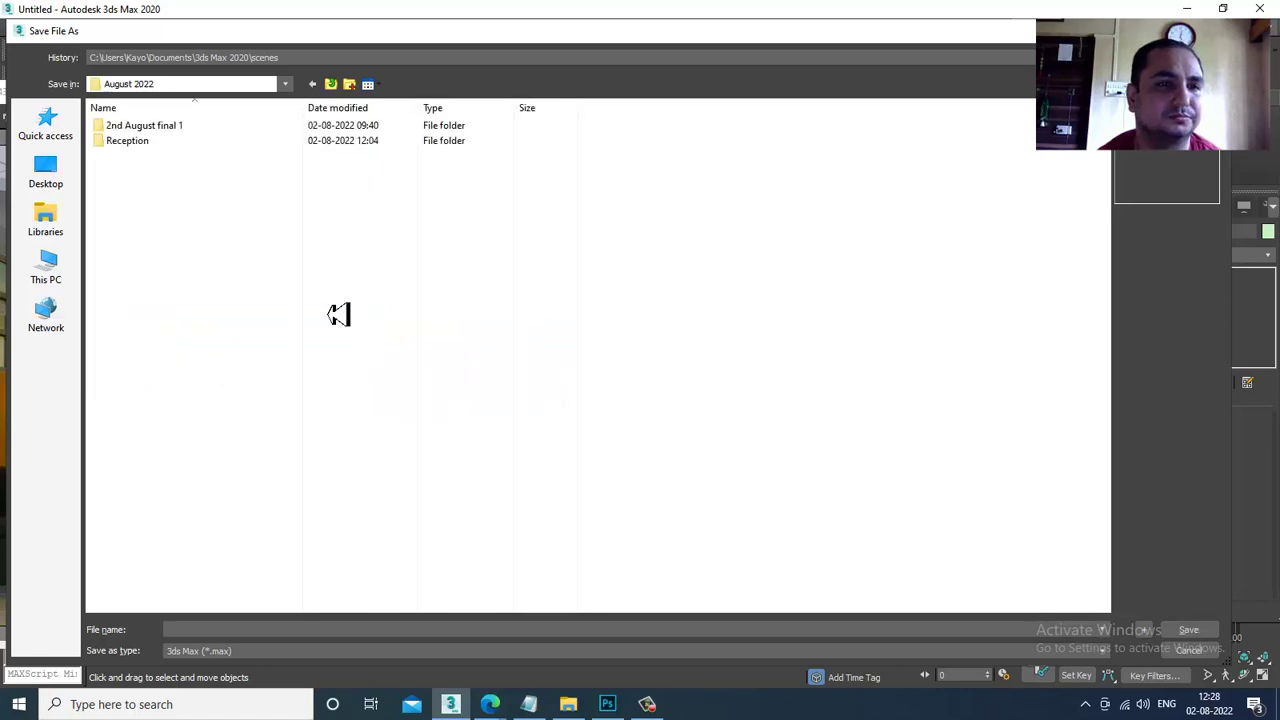
pyautogui.doubleClick(112, 140)
pyautogui.click(235, 632)
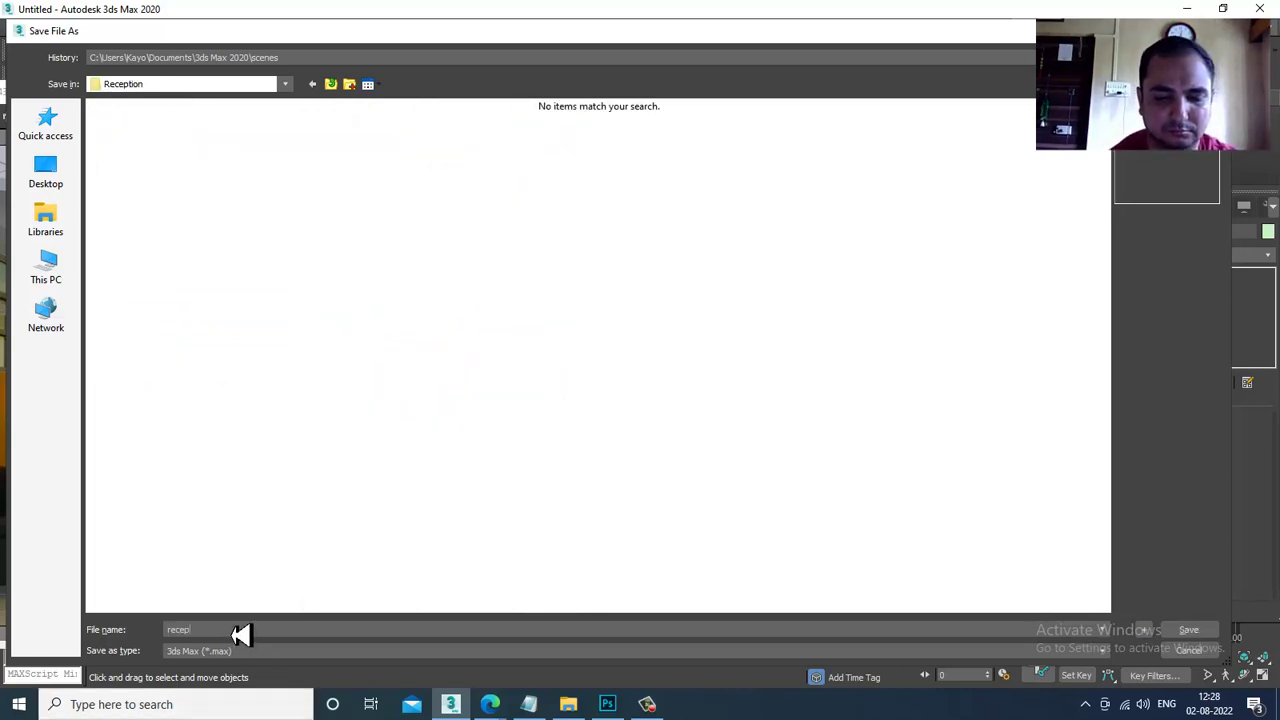
pyautogui.press('Return')
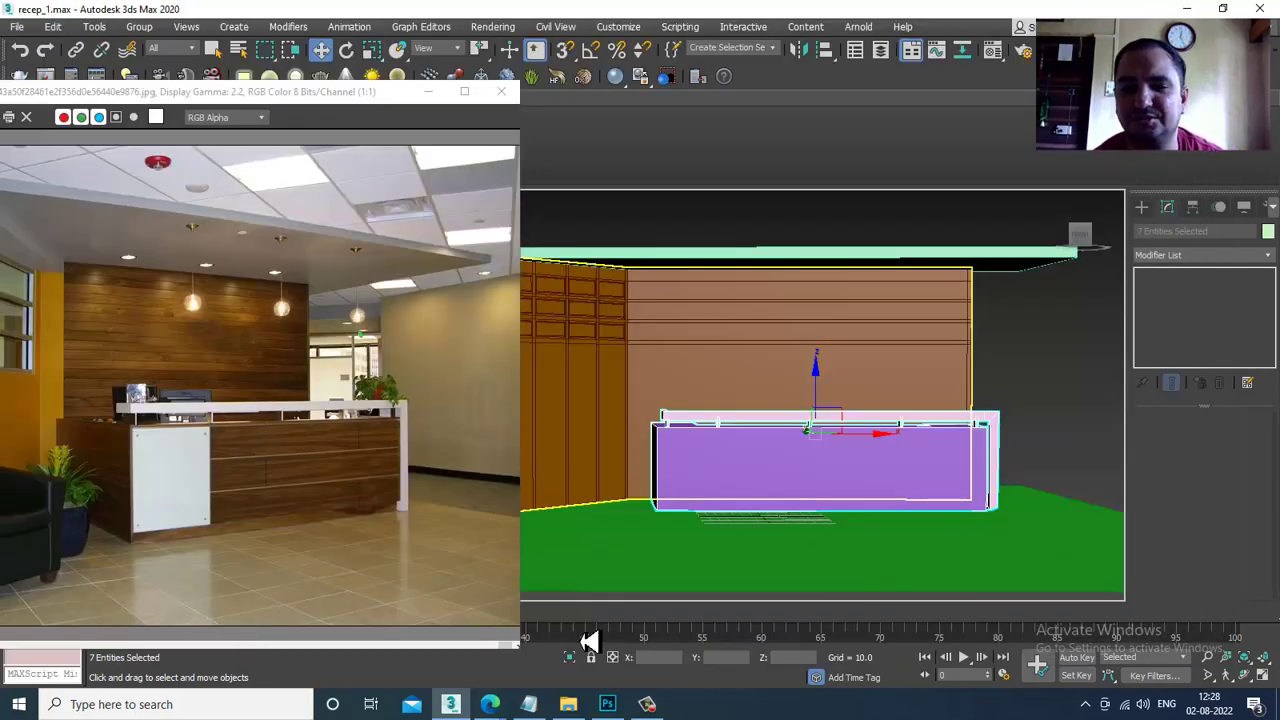
pyautogui.keyDown('alt'); pyautogui.moveTo(837, 403); pyautogui.dragTo(883, 420, button='middle'); pyautogui.keyUp('alt')
pyautogui.scroll(2, 865, 425)
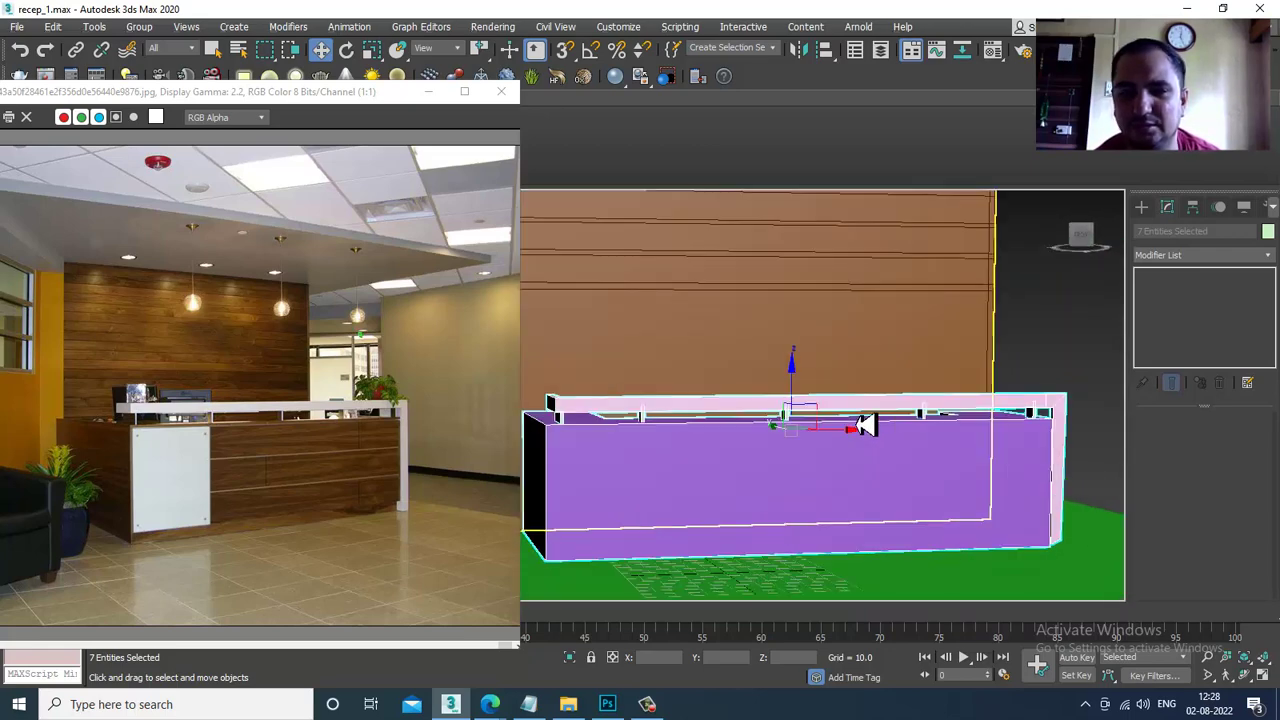
pyautogui.scroll(-3, 900, 433)
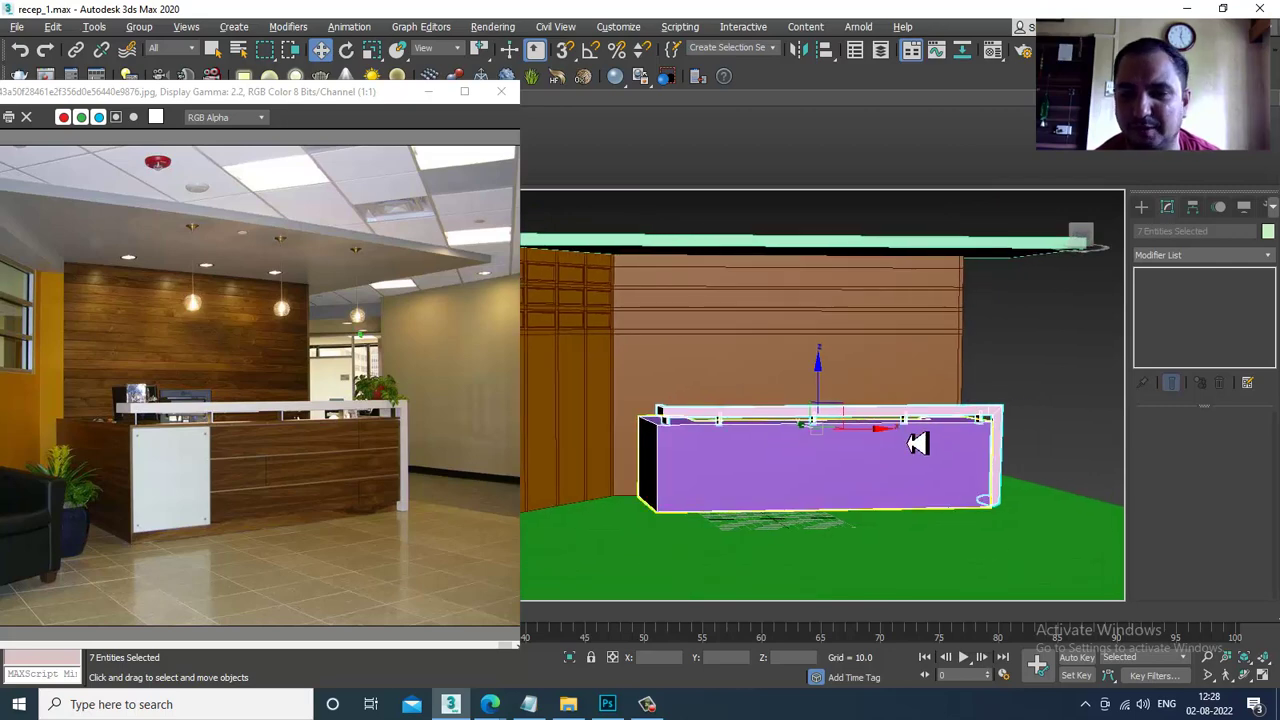
pyautogui.keyDown('alt'); pyautogui.moveTo(918, 444); pyautogui.dragTo(913, 444, button='middle'); pyautogui.keyUp('alt')
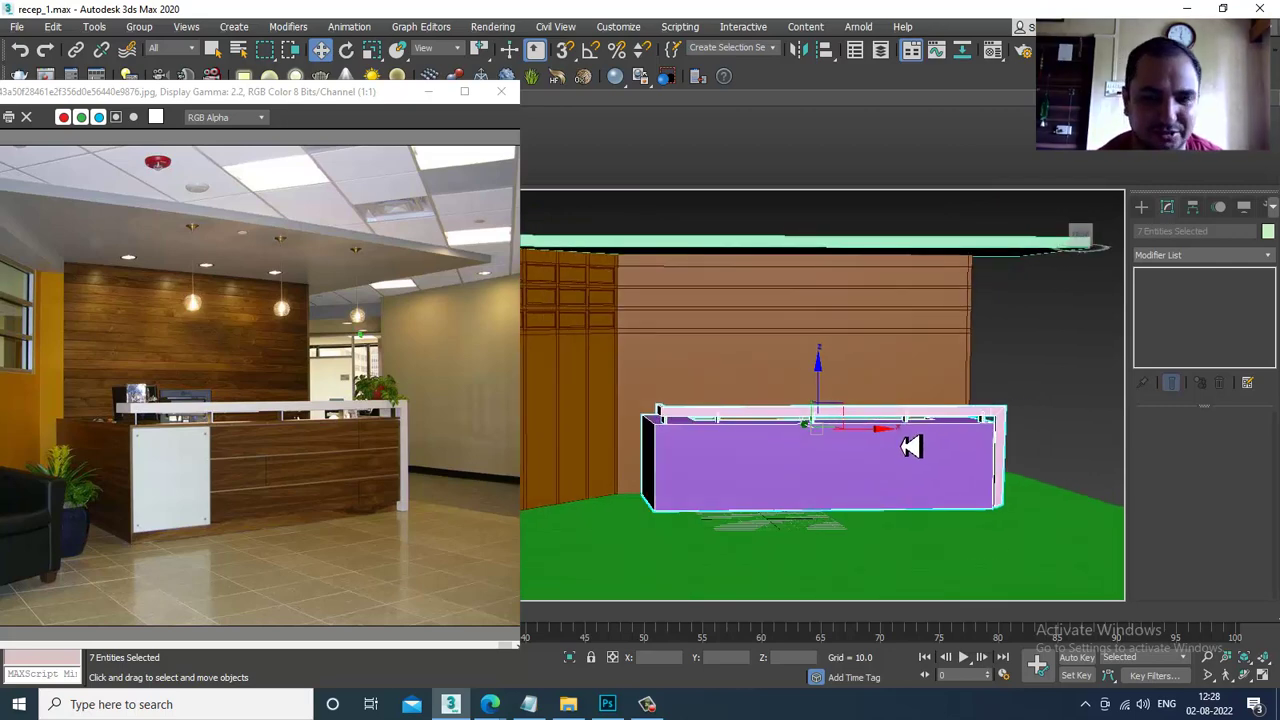